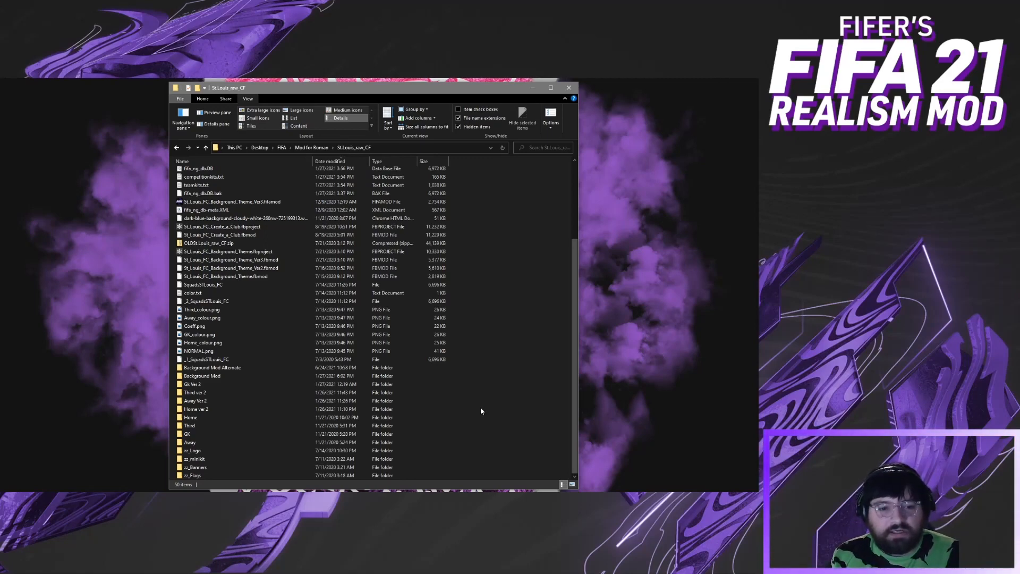
Open the zz_Logo folder and view logo_256_Light.png at full size before returning to the folder
{"action": "double_click", "coordinate": [221, 452]}
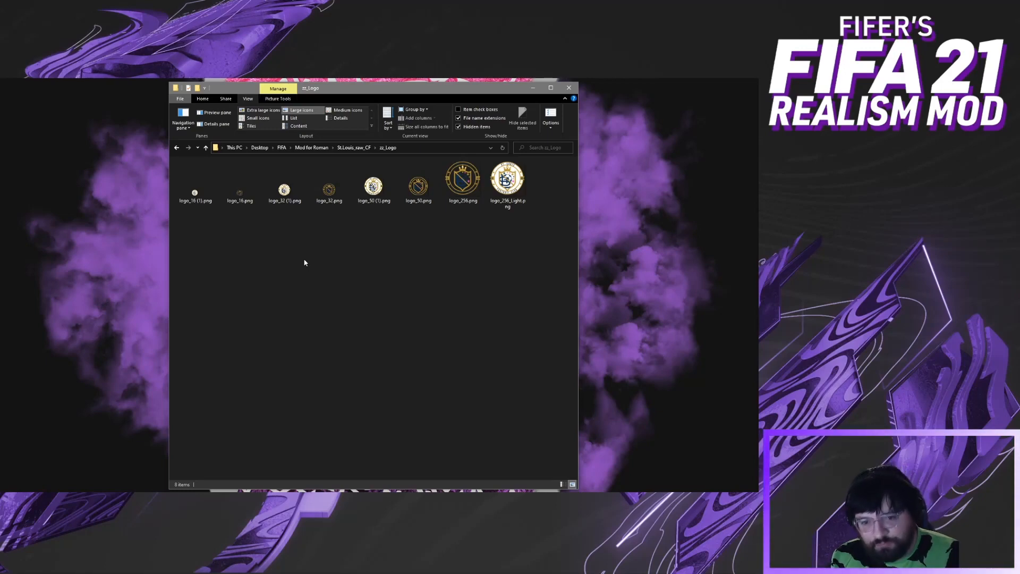
{"action": "double_click", "coordinate": [509, 180]}
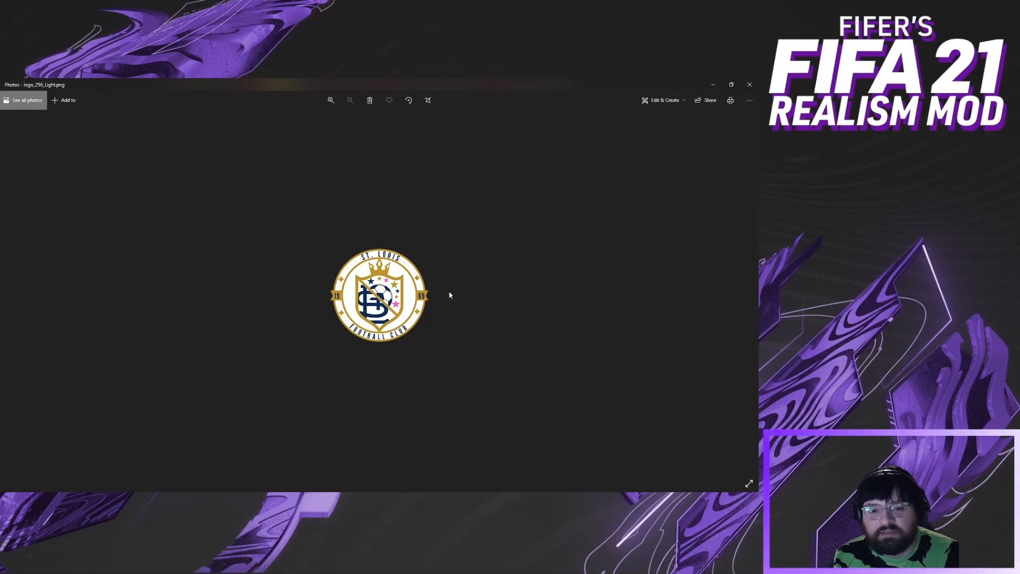
{"action": "left_click", "coordinate": [749, 86]}
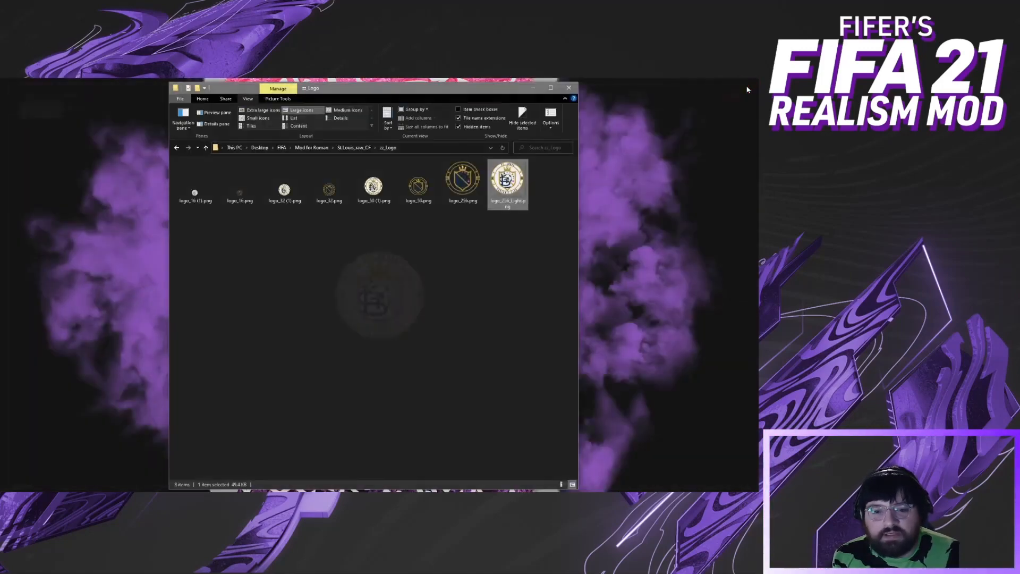
Compare the two 256-pixel crest files, logo_256.png and logo_256_Light.png, in the zz_Logo folder
{"action": "left_click", "coordinate": [485, 227]}
{"action": "left_click", "coordinate": [476, 195]}
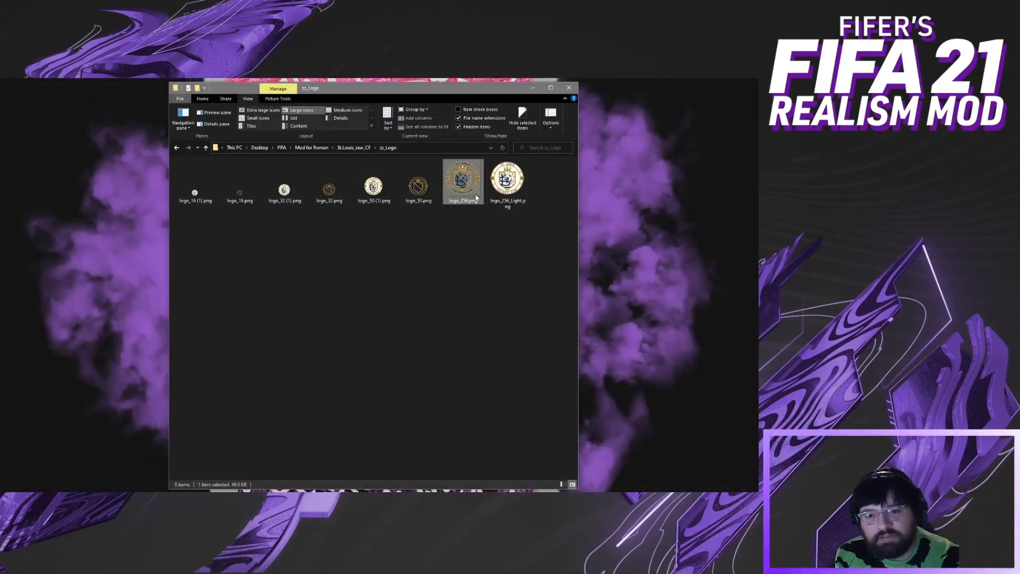
{"action": "left_click", "coordinate": [500, 192]}
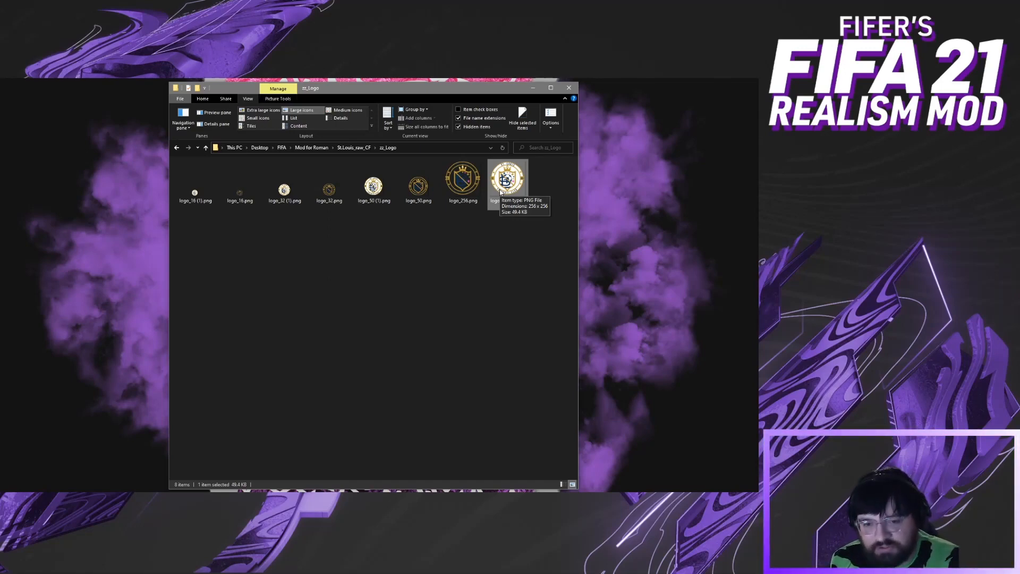
{"action": "left_click", "coordinate": [454, 192]}
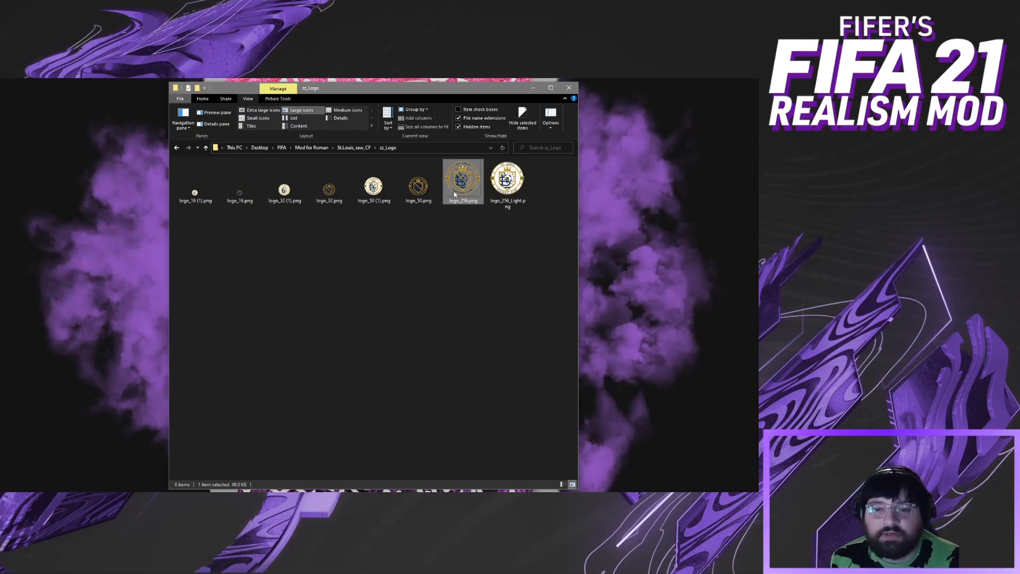
{"action": "left_click", "coordinate": [467, 240]}
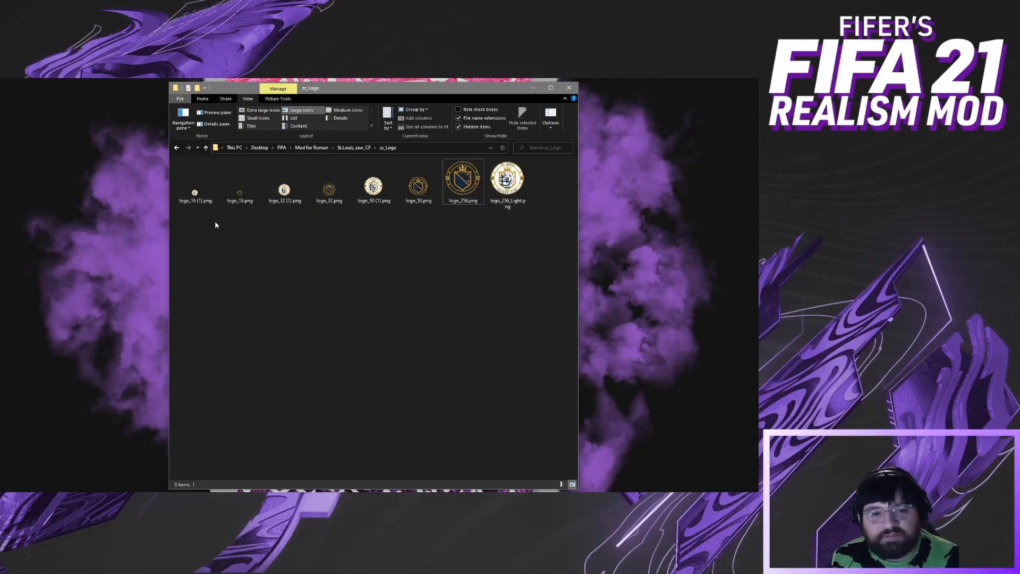
Go through the crest logo files by size: 16, 32, 50 and 256 pixels
{"action": "left_click", "coordinate": [195, 184]}
{"action": "left_click", "coordinate": [284, 183]}
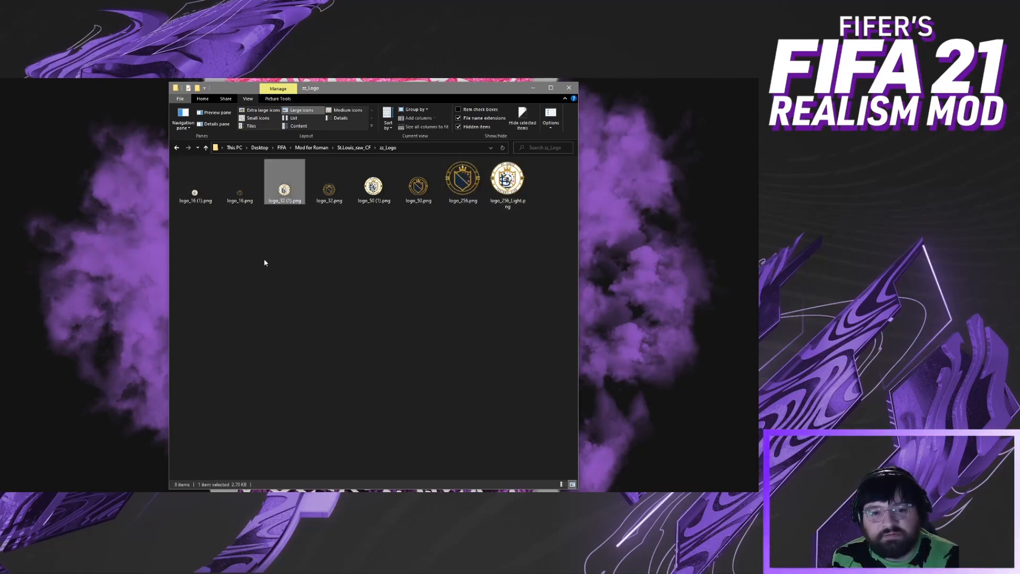
{"action": "left_click", "coordinate": [373, 187]}
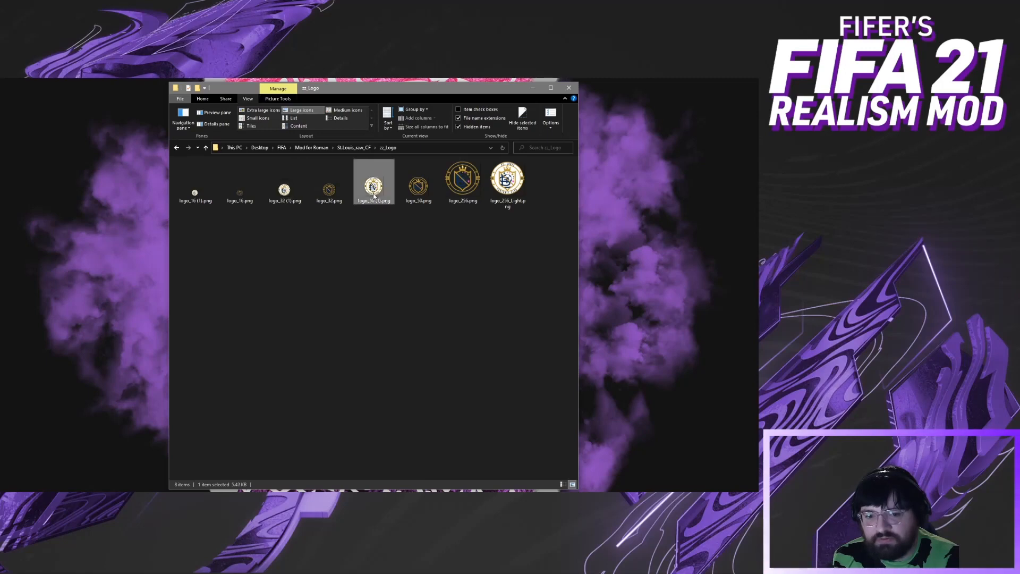
{"action": "left_click", "coordinate": [462, 187]}
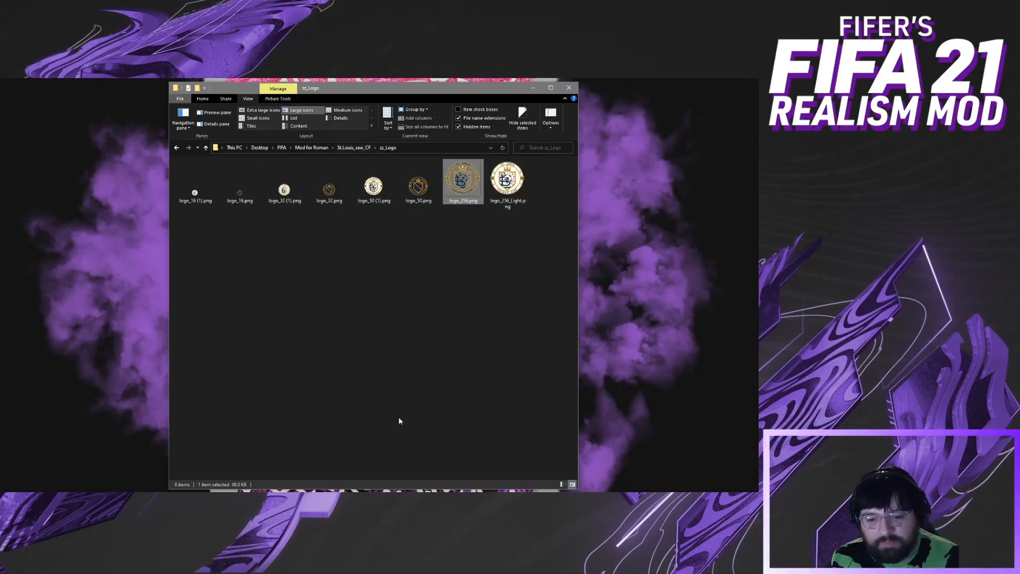
Switch to FIFA Editor Tool and locate the crest folder among the legacy files under data/ui/imgAssets
{"action": "left_click", "coordinate": [440, 497]}
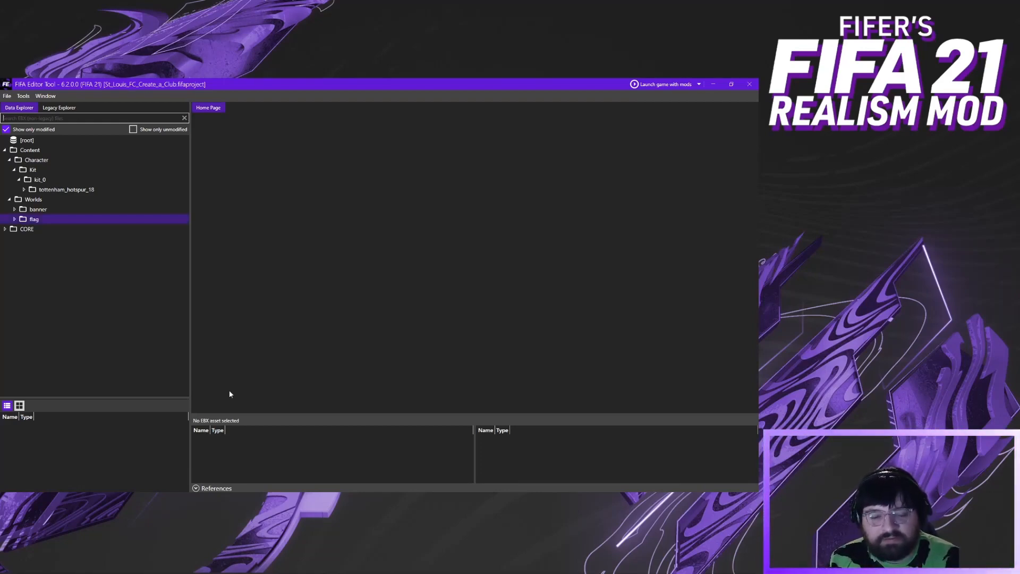
{"action": "left_click", "coordinate": [59, 108]}
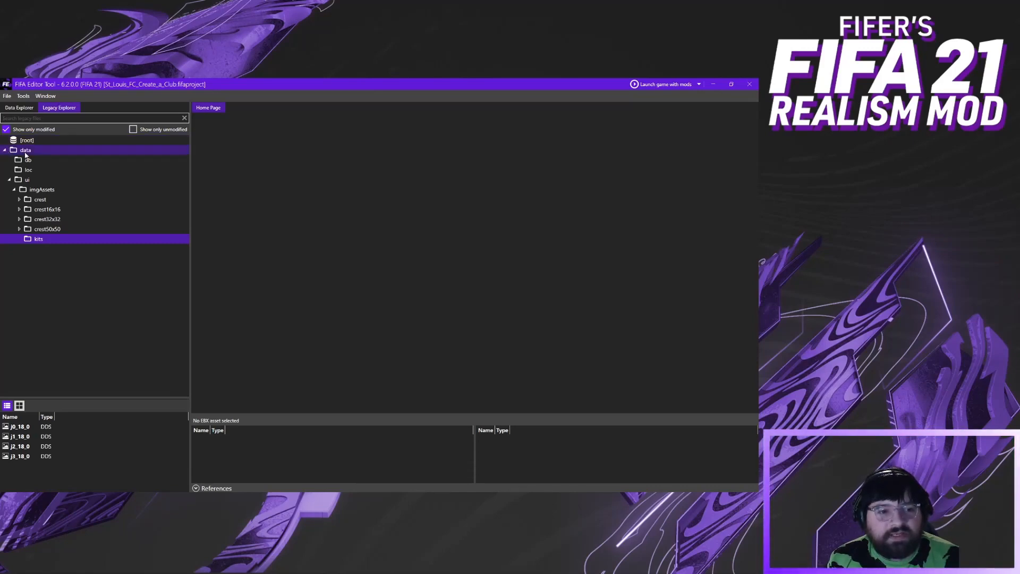
{"action": "left_click", "coordinate": [26, 179]}
{"action": "left_click", "coordinate": [50, 190]}
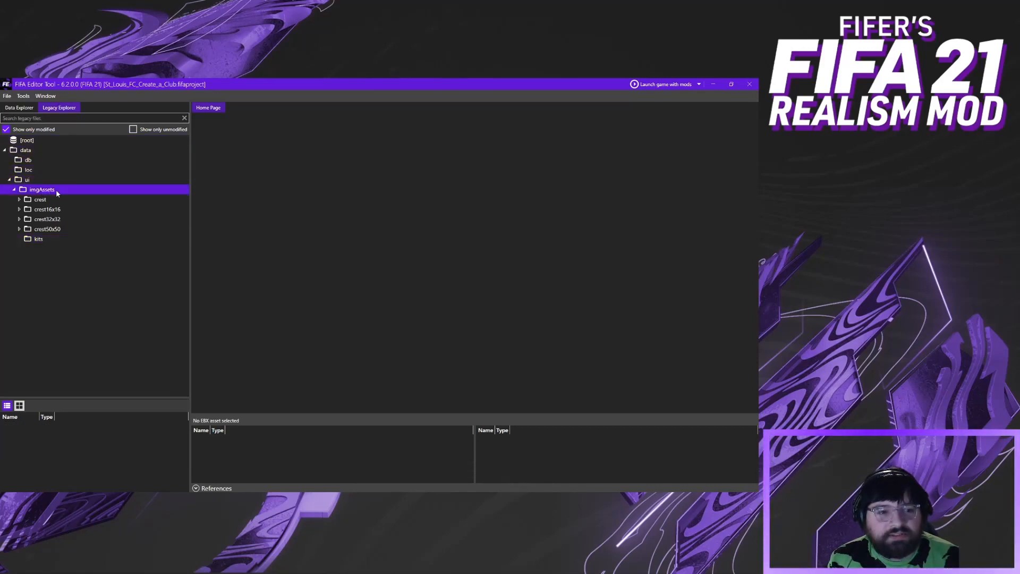
{"action": "left_click", "coordinate": [49, 200]}
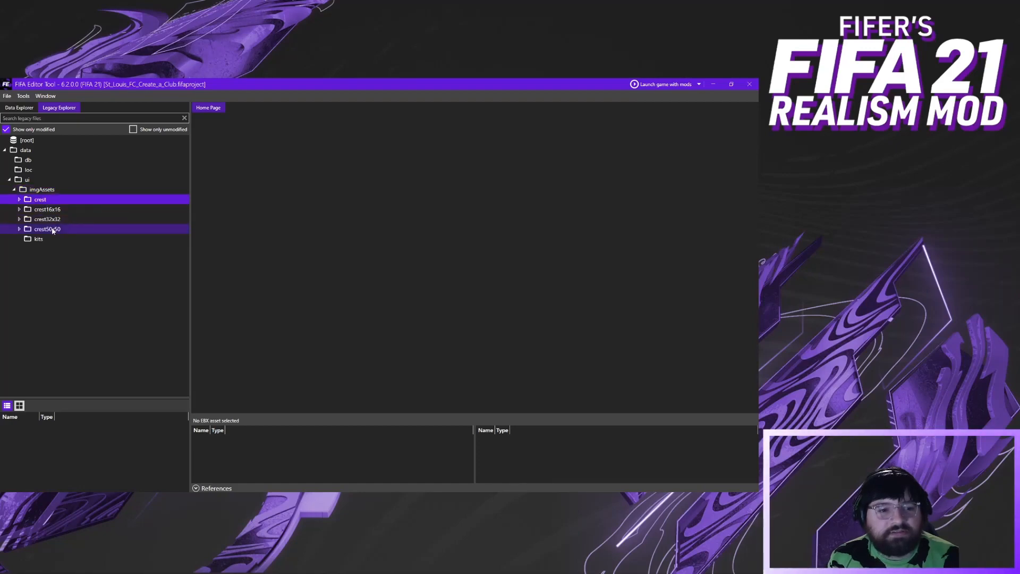
Look over the crest, crest16x16, crest32x32 and crest50x50 folders inside imgAssets
{"action": "left_click", "coordinate": [53, 229]}
{"action": "left_click", "coordinate": [51, 219]}
{"action": "left_click", "coordinate": [49, 208]}
{"action": "left_click", "coordinate": [48, 200]}
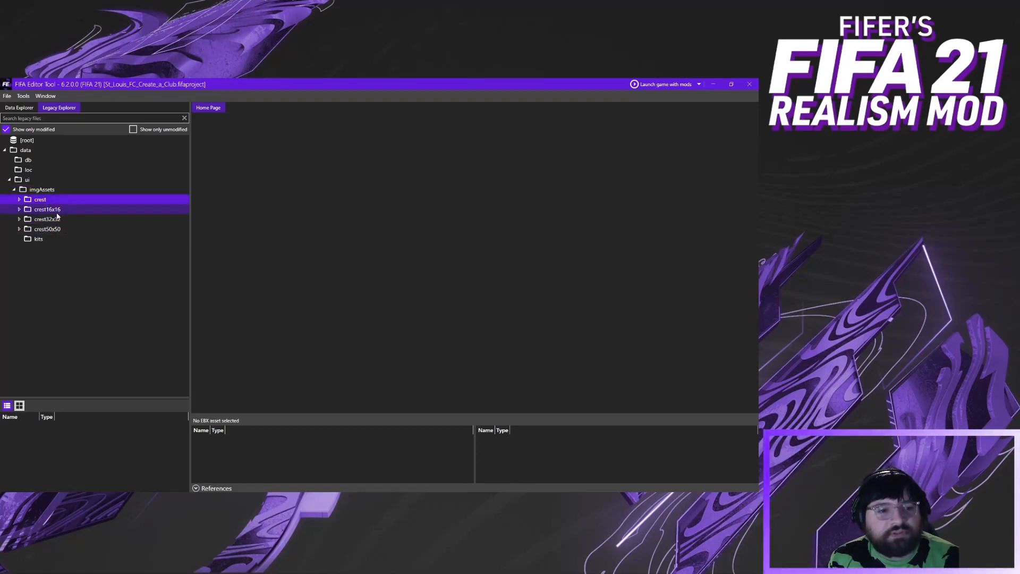
{"action": "left_click", "coordinate": [61, 228]}
{"action": "left_click", "coordinate": [64, 218]}
{"action": "left_click", "coordinate": [57, 191]}
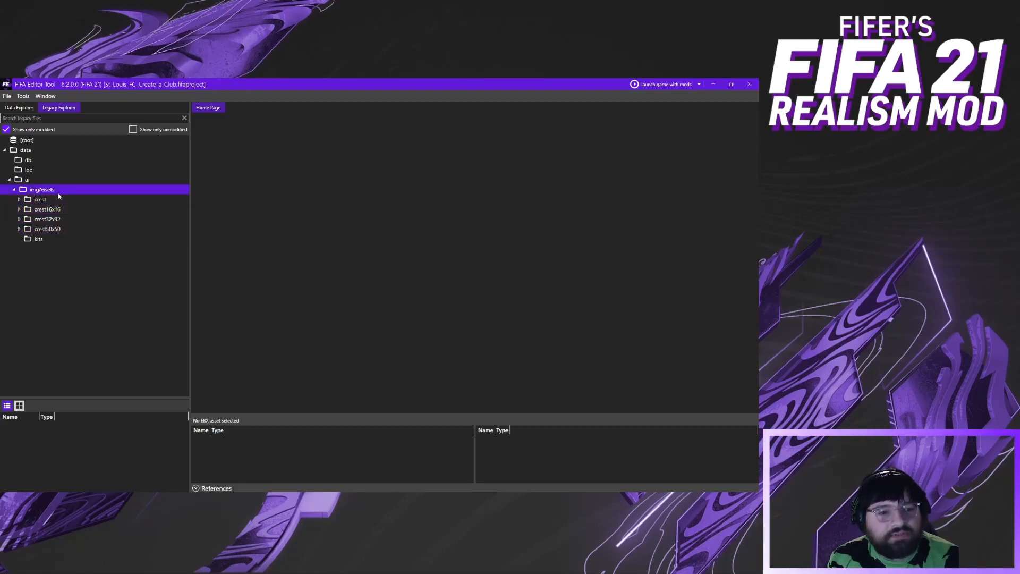
{"action": "left_click", "coordinate": [58, 200]}
{"action": "left_click", "coordinate": [61, 208]}
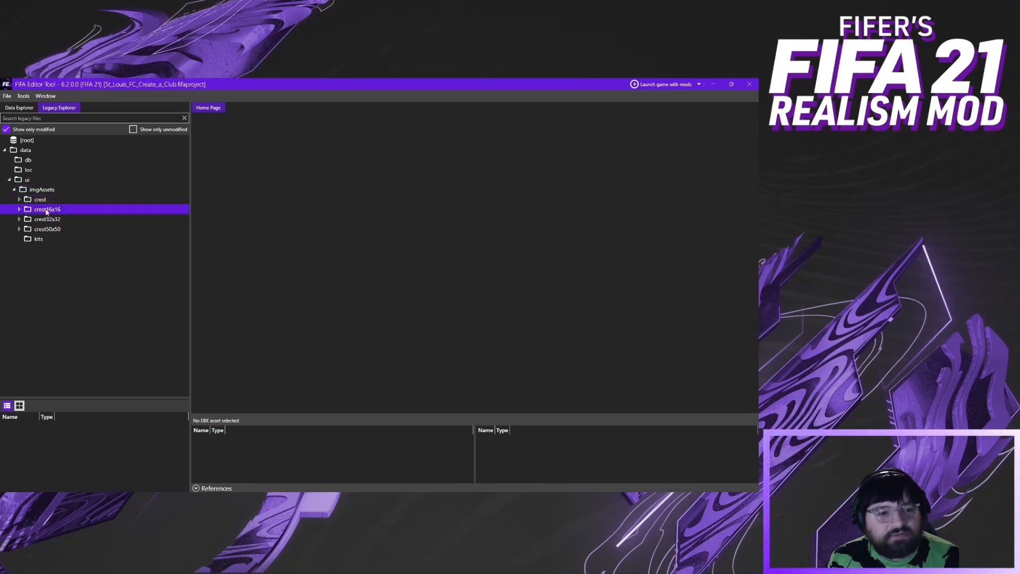
{"action": "left_click", "coordinate": [55, 219]}
{"action": "left_click", "coordinate": [53, 229]}
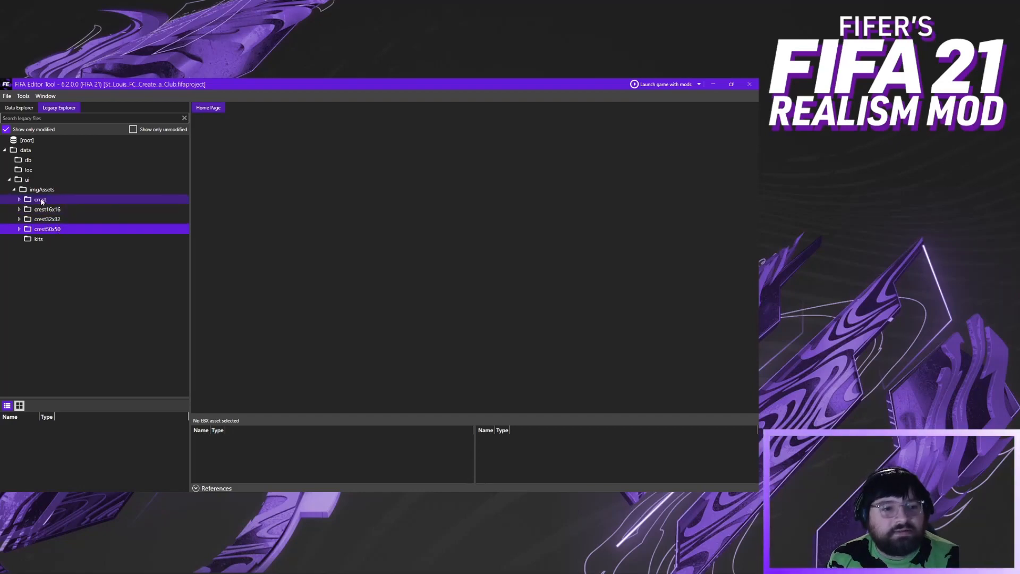
{"action": "left_click", "coordinate": [61, 199]}
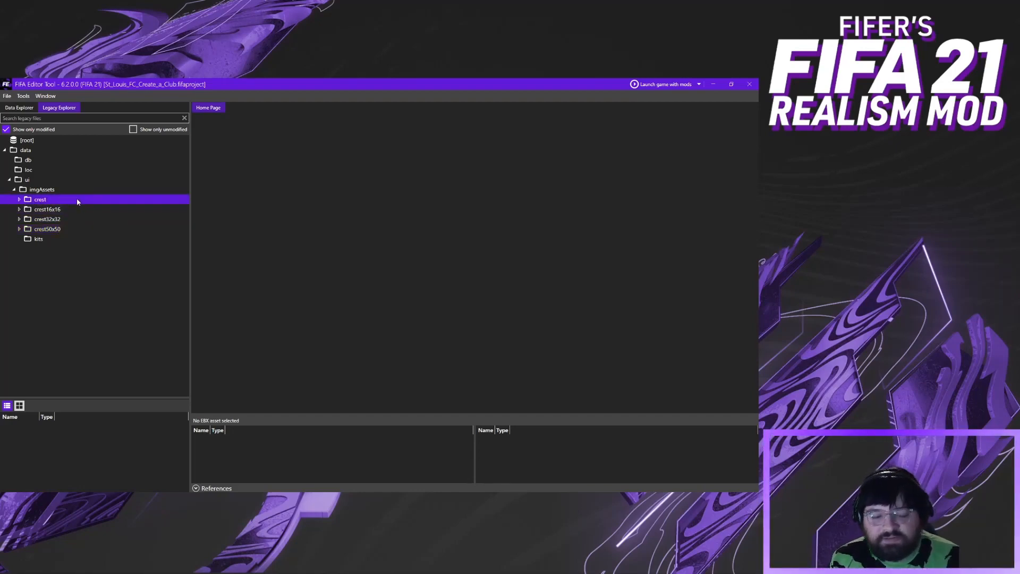
Expand the crest, crest16x16, crest32x32 and crest50x50 folders to reveal their subfolders
{"action": "left_click", "coordinate": [19, 200]}
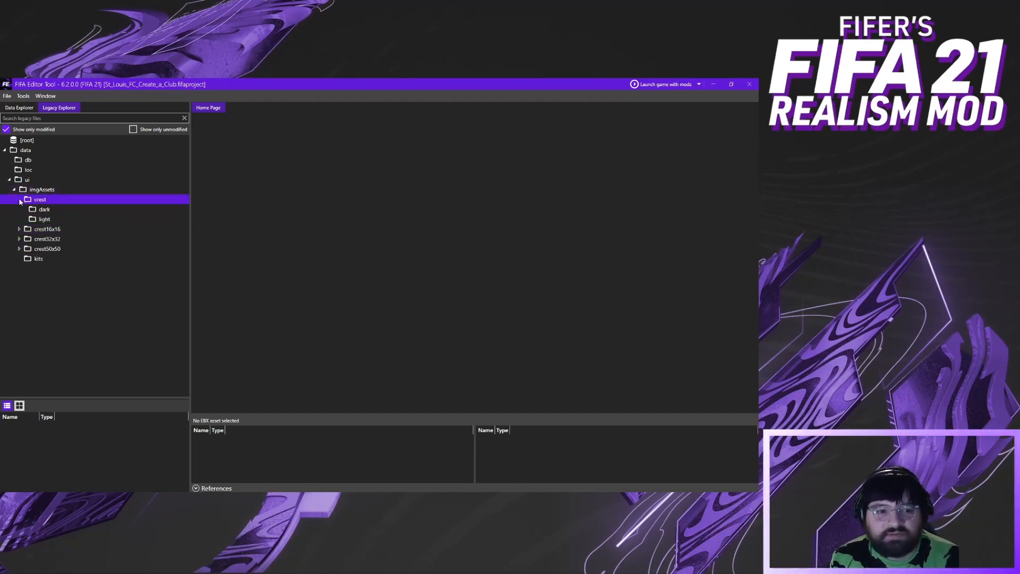
{"action": "left_click", "coordinate": [20, 229]}
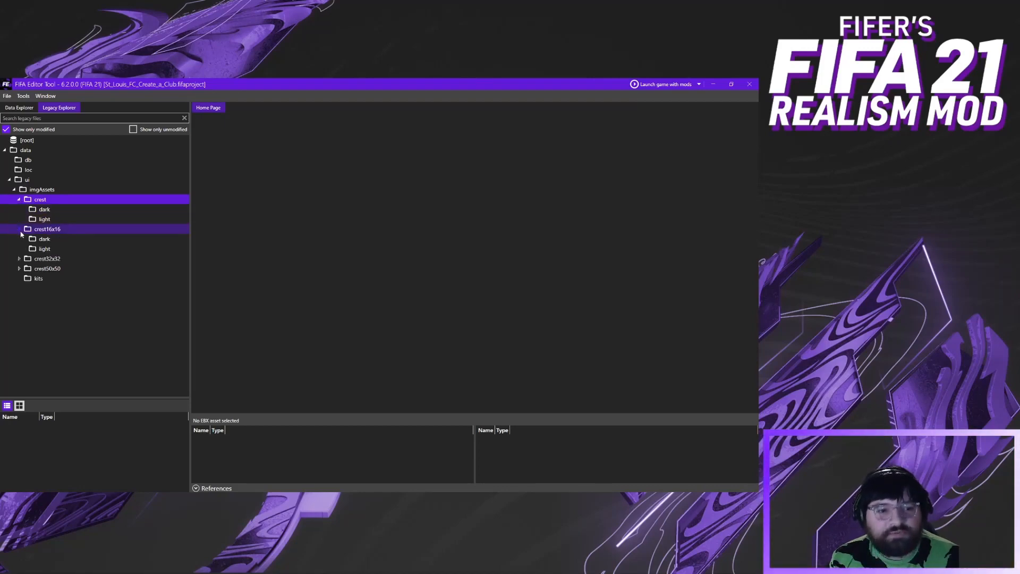
{"action": "left_click", "coordinate": [24, 259]}
{"action": "left_click", "coordinate": [19, 259]}
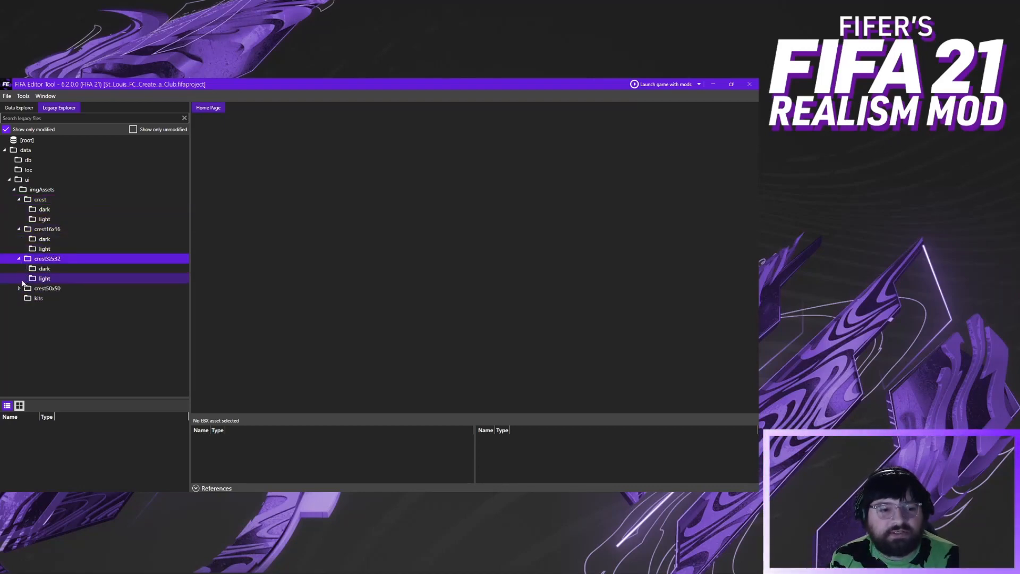
{"action": "left_click", "coordinate": [19, 288]}
Look through the dark and light subfolders of the different crest size folders
{"action": "left_click", "coordinate": [50, 299]}
{"action": "left_click", "coordinate": [53, 307]}
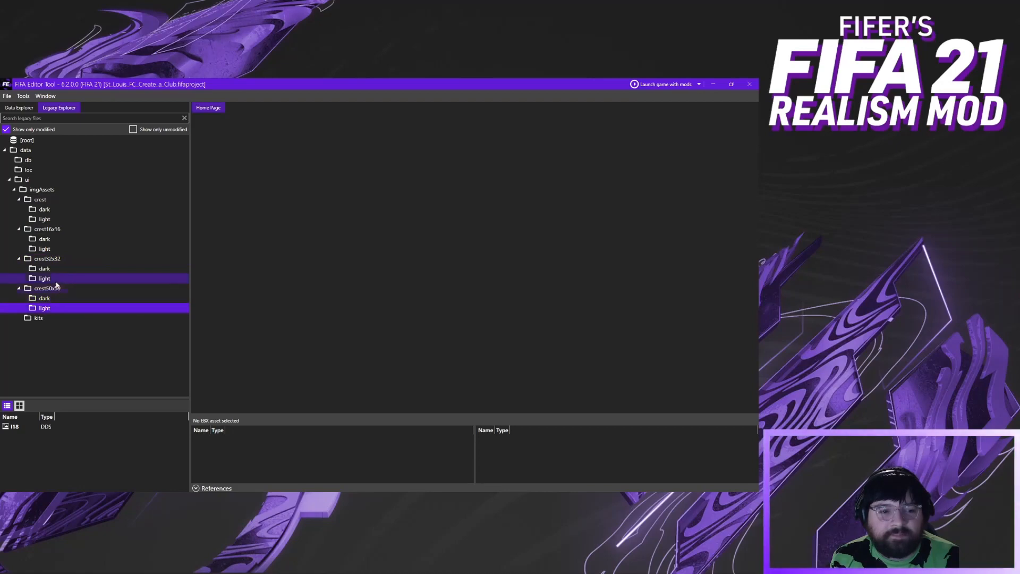
{"action": "left_click", "coordinate": [58, 269]}
{"action": "left_click", "coordinate": [56, 249]}
{"action": "left_click", "coordinate": [56, 239]}
{"action": "left_click", "coordinate": [58, 219]}
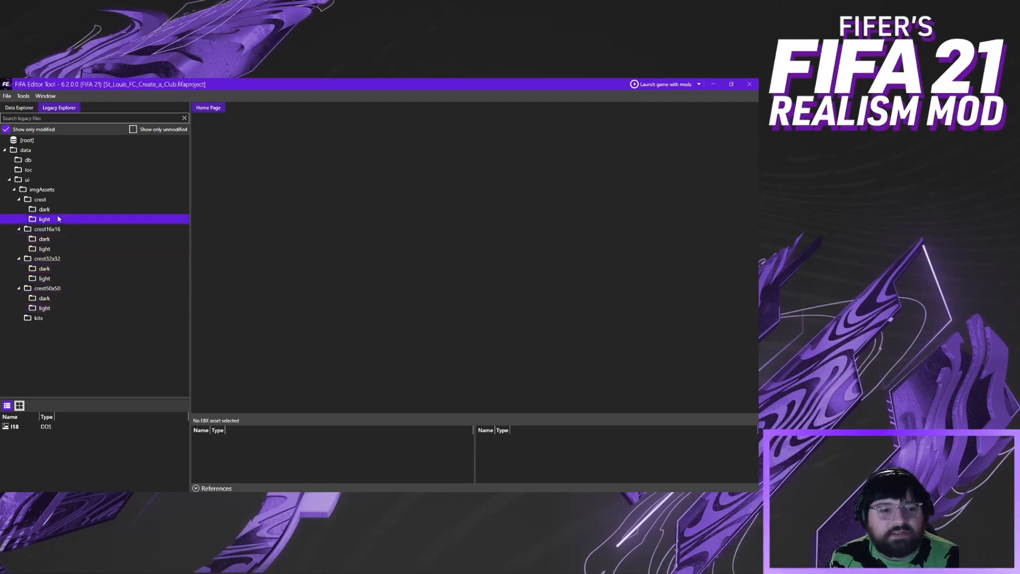
{"action": "left_click", "coordinate": [60, 210]}
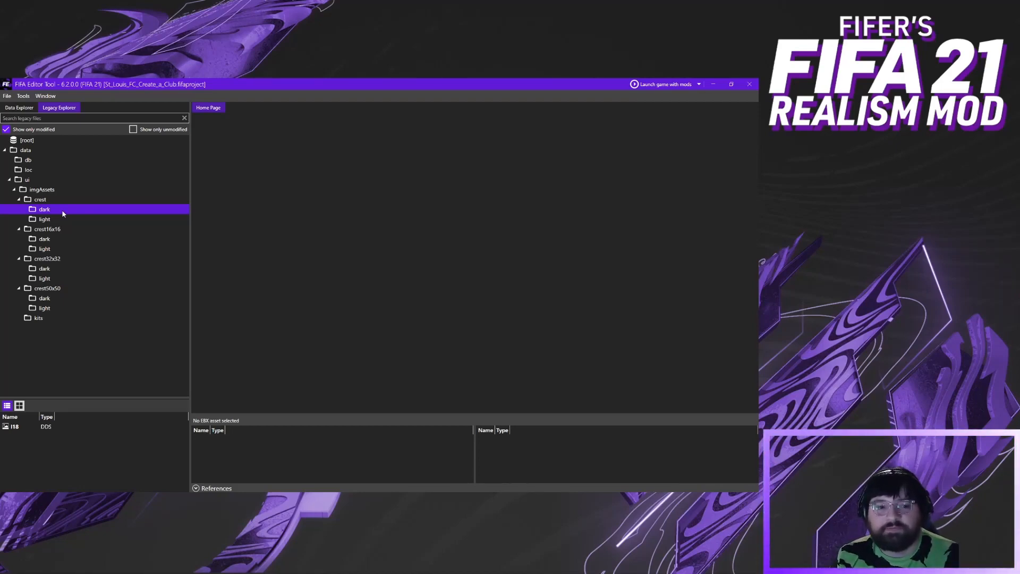
{"action": "left_click", "coordinate": [69, 219]}
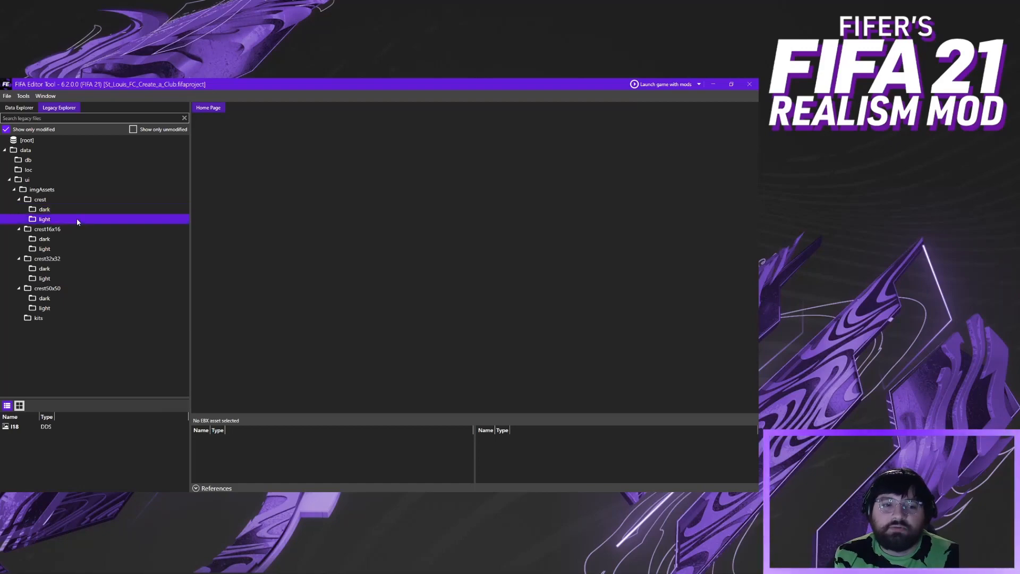
Open the l18 crest texture from the light subfolder and the one from the dark subfolder of crest
{"action": "double_click", "coordinate": [68, 429]}
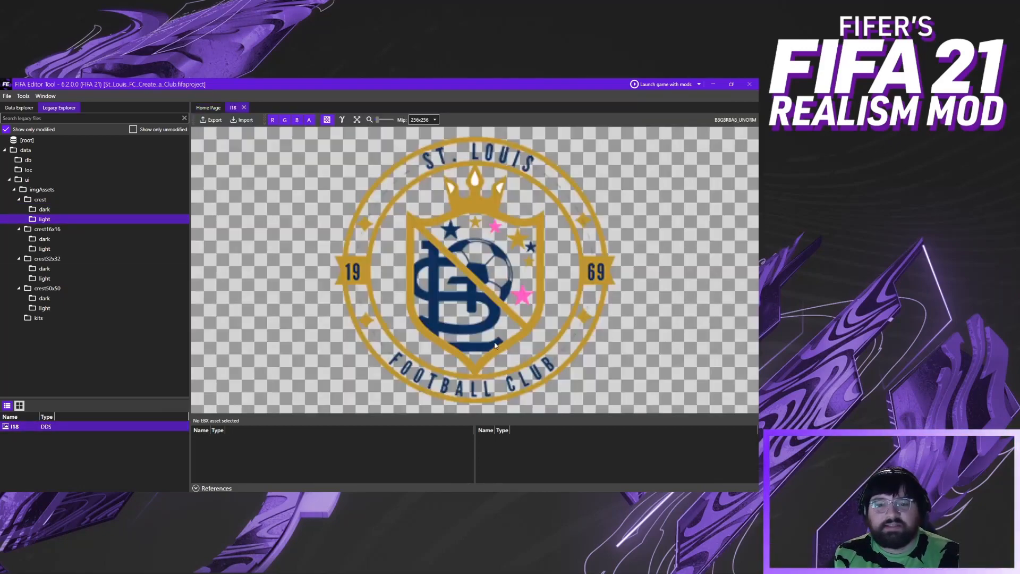
{"action": "left_click", "coordinate": [72, 210]}
{"action": "double_click", "coordinate": [97, 425]}
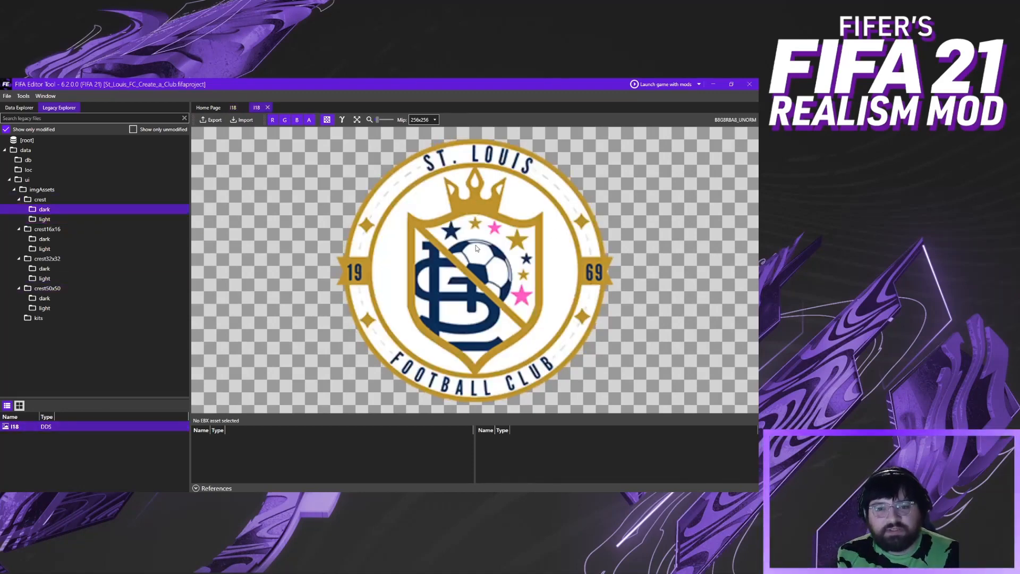
Compare the light and dark versions of the l18 crest texture and their matching subfolders
{"action": "left_click", "coordinate": [94, 219]}
{"action": "left_click", "coordinate": [85, 425]}
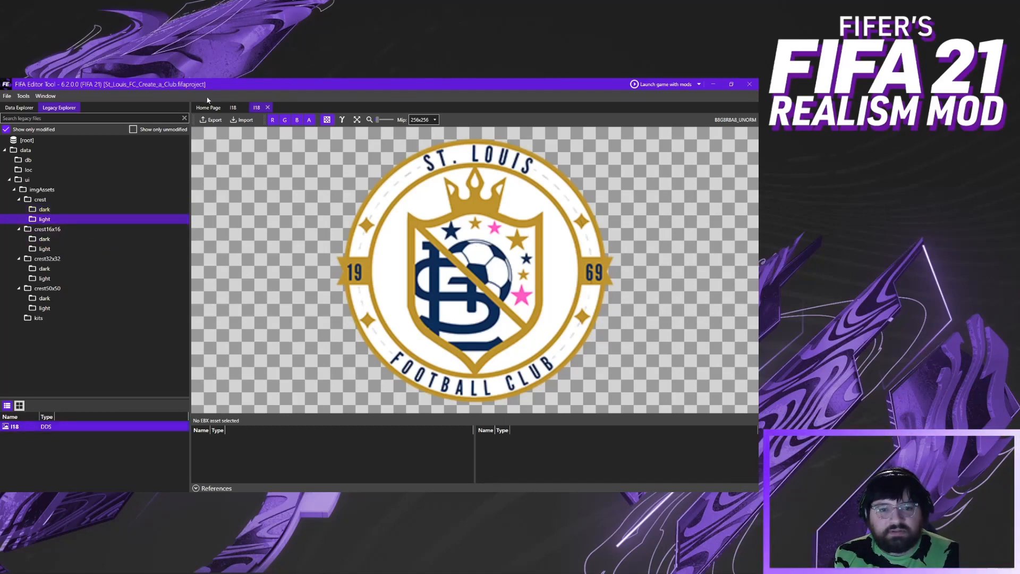
{"action": "left_click", "coordinate": [233, 108]}
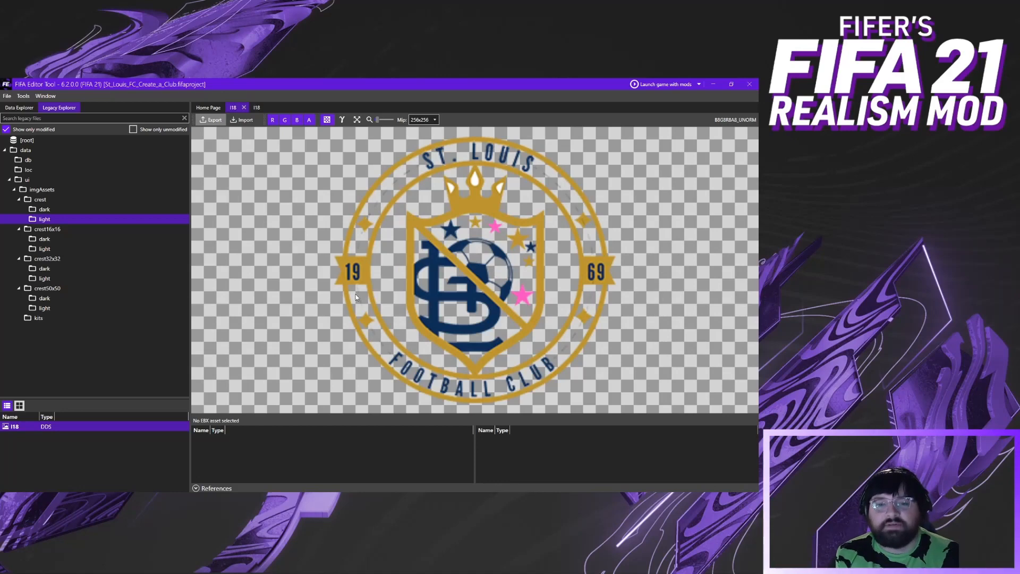
{"action": "left_click", "coordinate": [255, 108]}
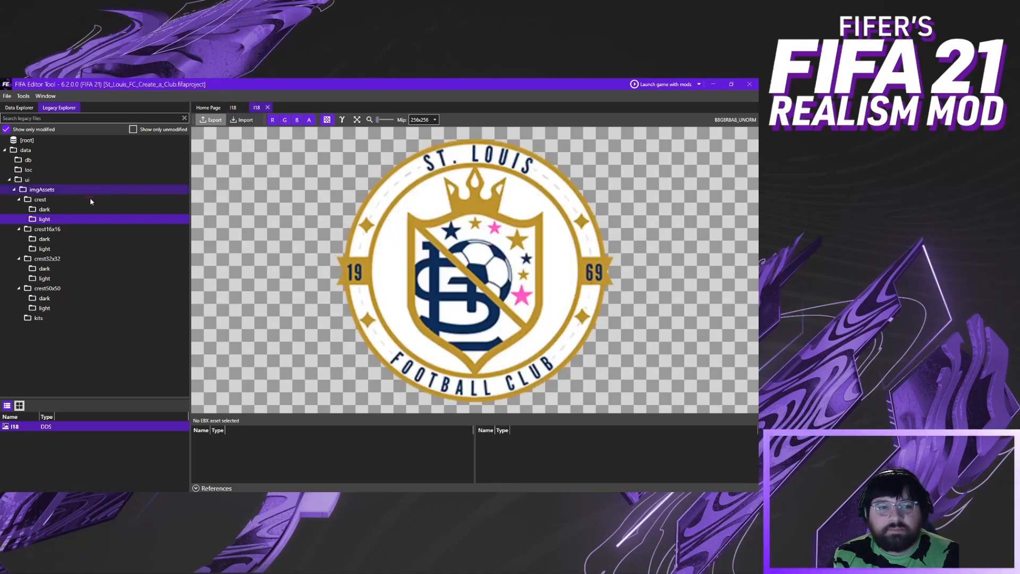
{"action": "left_click", "coordinate": [77, 210]}
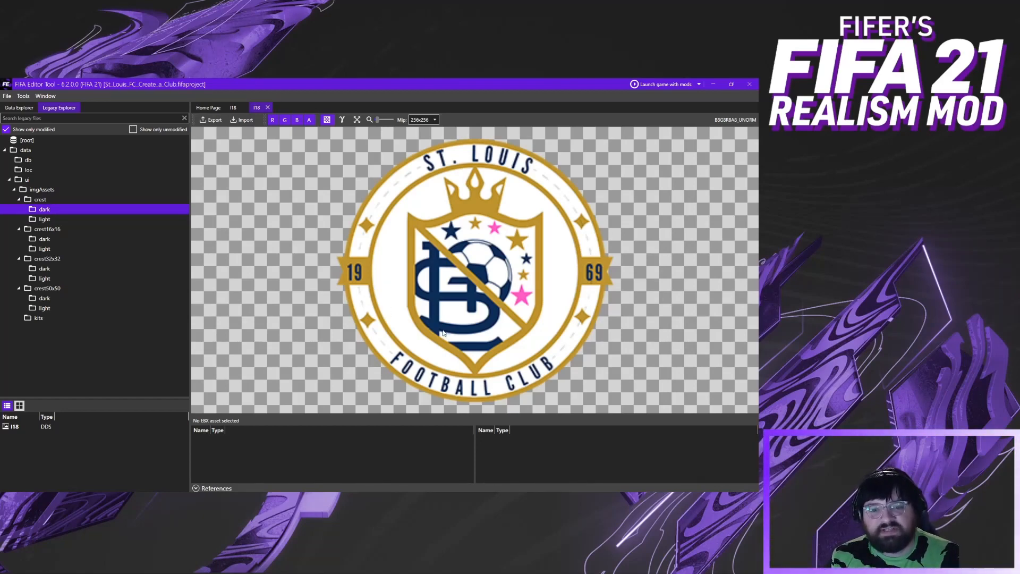
{"action": "left_click", "coordinate": [84, 220]}
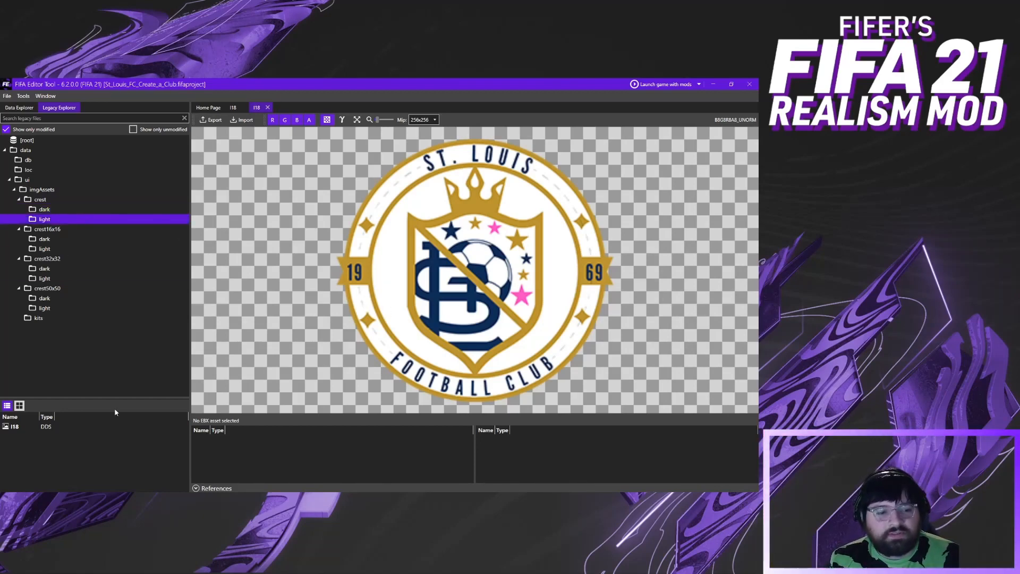
{"action": "left_click", "coordinate": [233, 107]}
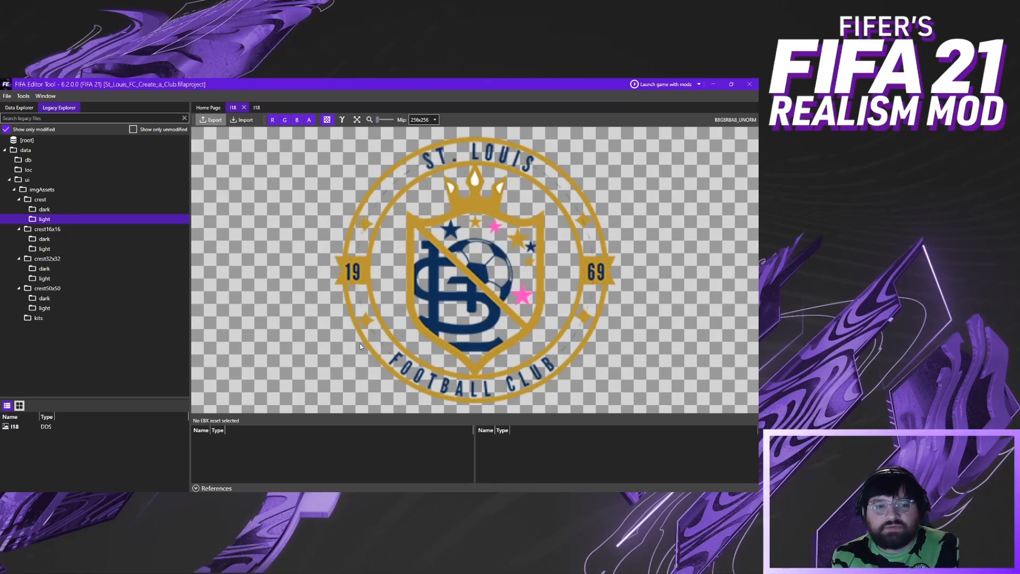
{"action": "left_click", "coordinate": [59, 211]}
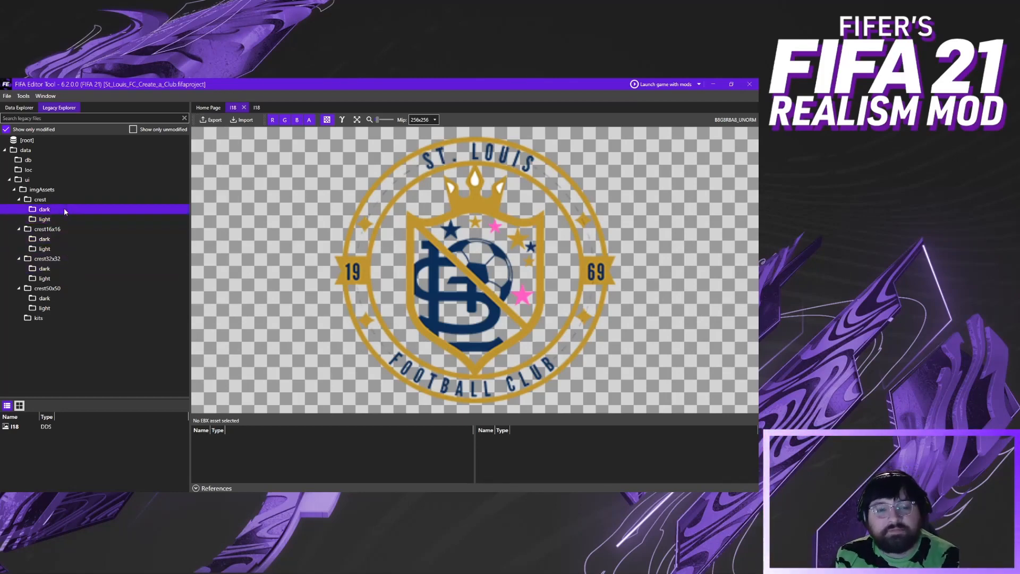
Look through the light and dark subfolders of crest, crest16x16 and crest50x50, and select the l18 texture in crest's dark subfolder
{"action": "left_click", "coordinate": [65, 219]}
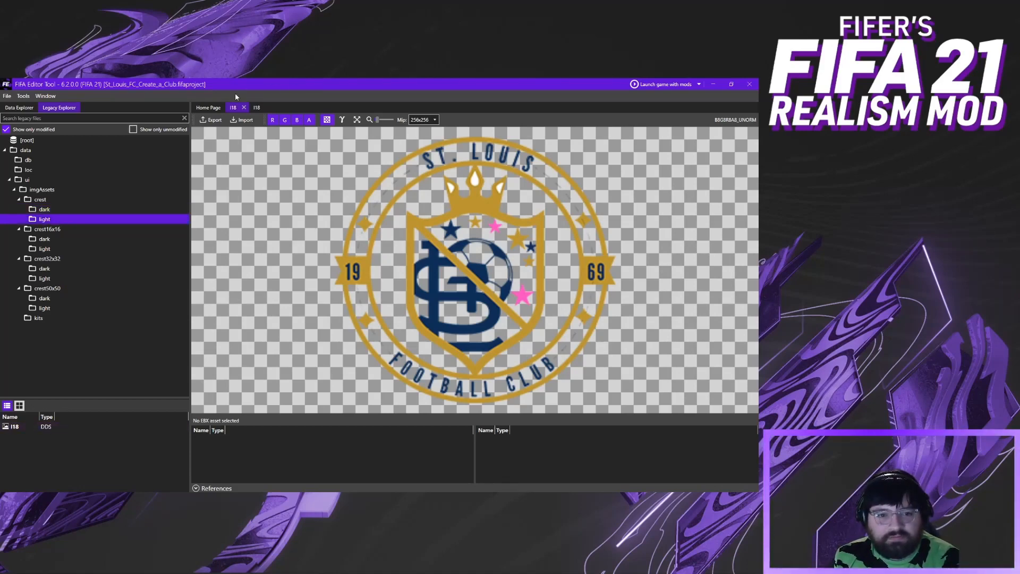
{"action": "left_click", "coordinate": [63, 239]}
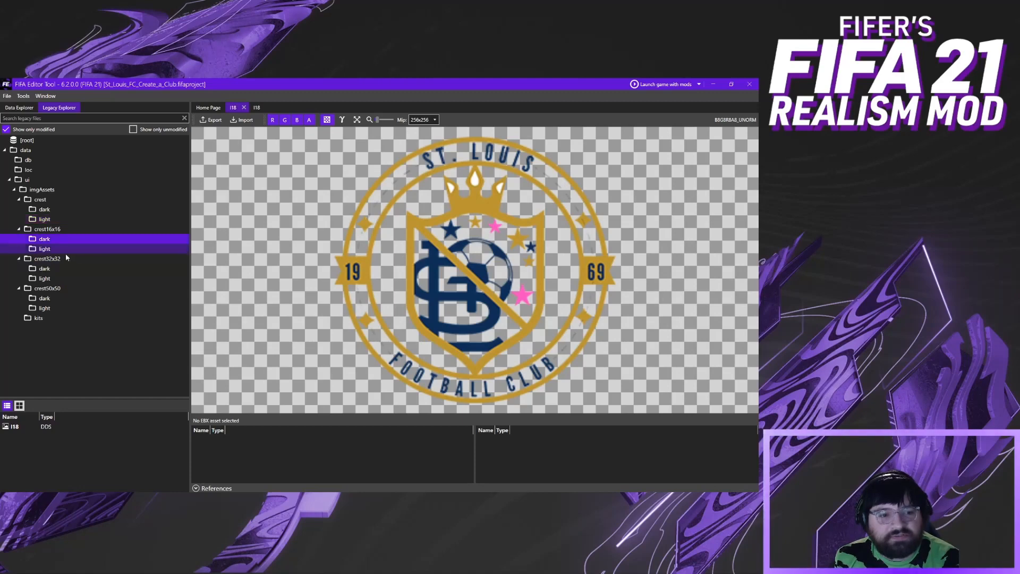
{"action": "left_click", "coordinate": [66, 298]}
{"action": "left_click", "coordinate": [65, 307]}
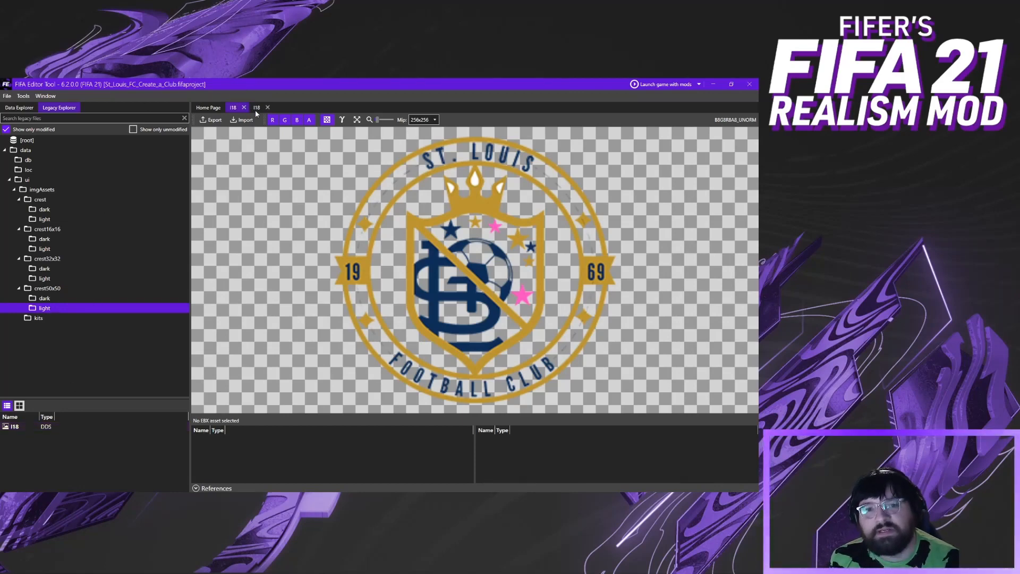
{"action": "left_click", "coordinate": [77, 209]}
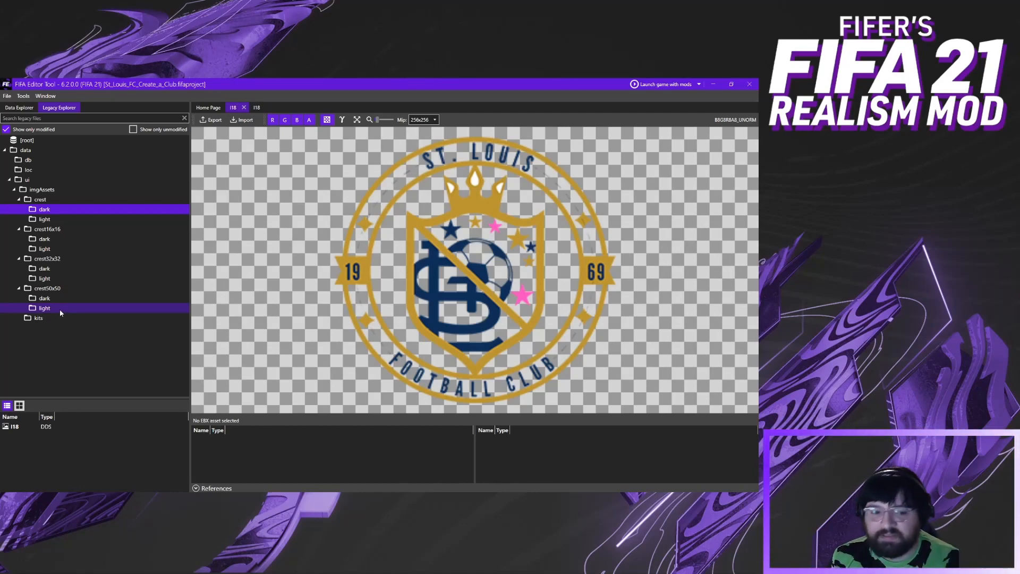
{"action": "left_click", "coordinate": [30, 425]}
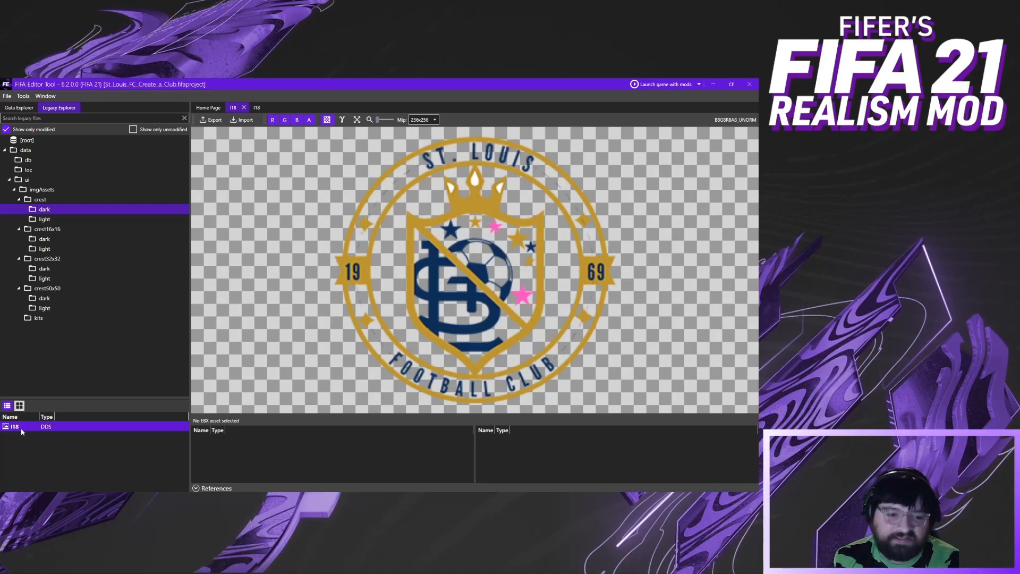
Check that l18 is present in the remaining subfolders, from crest's light one through crest16x16, crest32x32 and crest50x50
{"action": "left_click", "coordinate": [44, 219]}
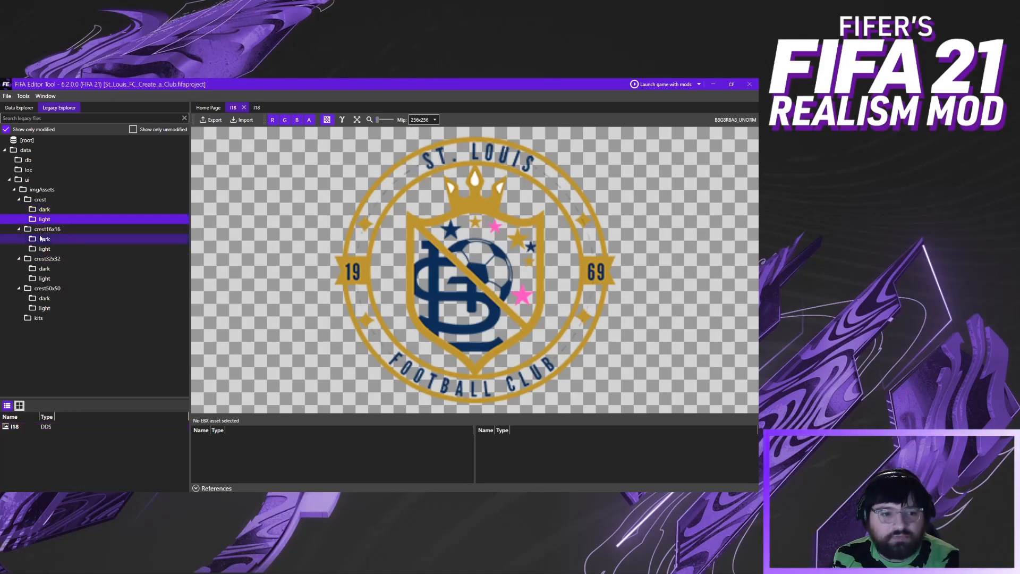
{"action": "left_click", "coordinate": [43, 238]}
{"action": "left_click", "coordinate": [42, 248]}
{"action": "left_click", "coordinate": [16, 427]}
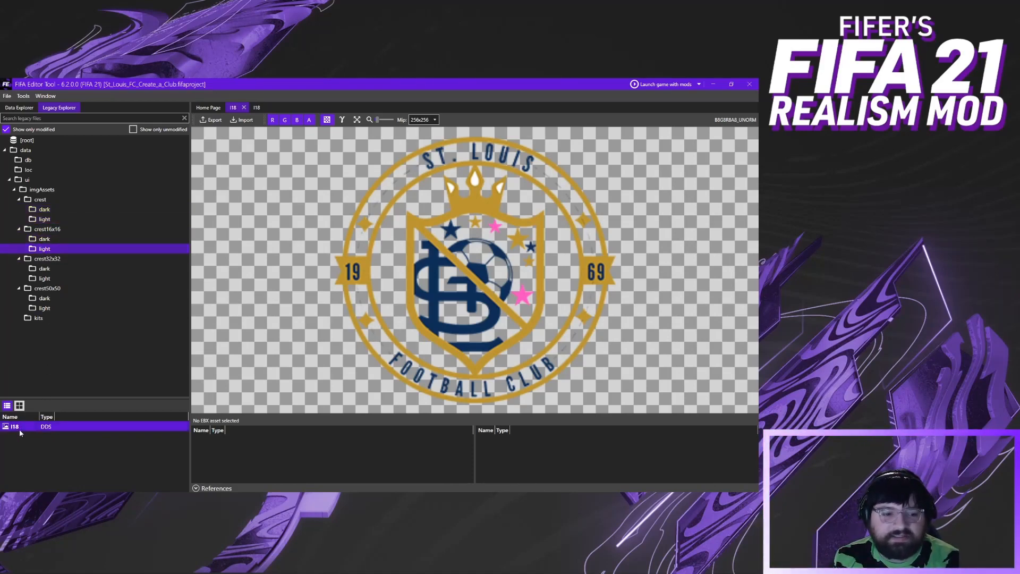
{"action": "left_click", "coordinate": [50, 268]}
{"action": "left_click", "coordinate": [51, 278]}
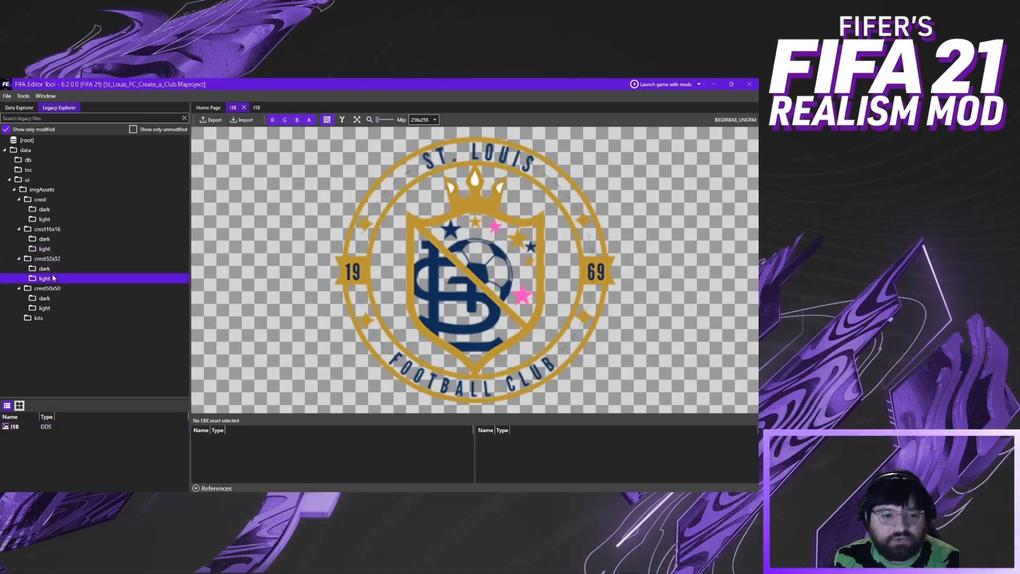
{"action": "left_click", "coordinate": [59, 298]}
{"action": "left_click", "coordinate": [50, 308]}
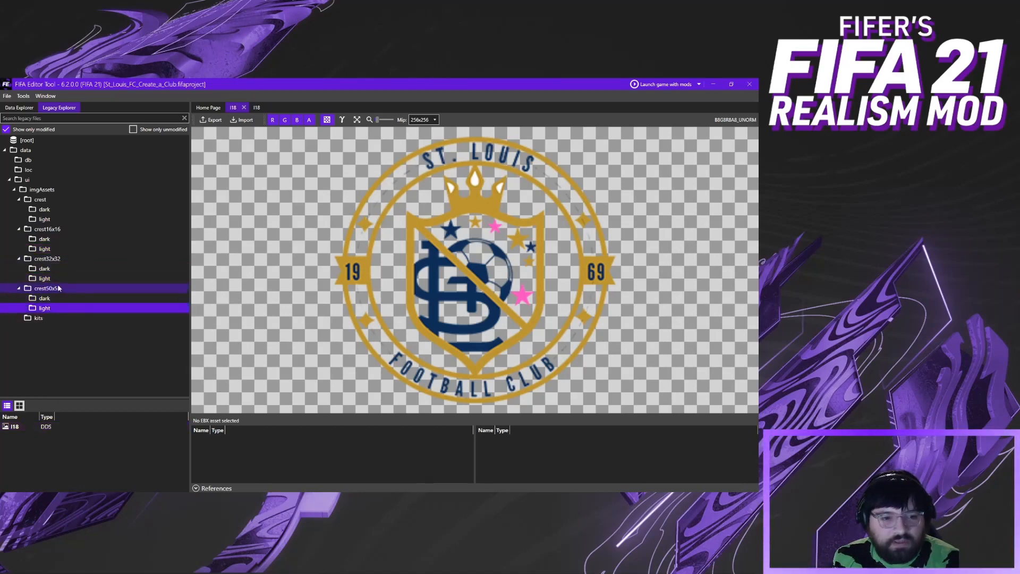
Compare the l18 textures from the dark subfolders of crest50x50, crest16x16 and crest by opening each one
{"action": "left_click", "coordinate": [87, 209]}
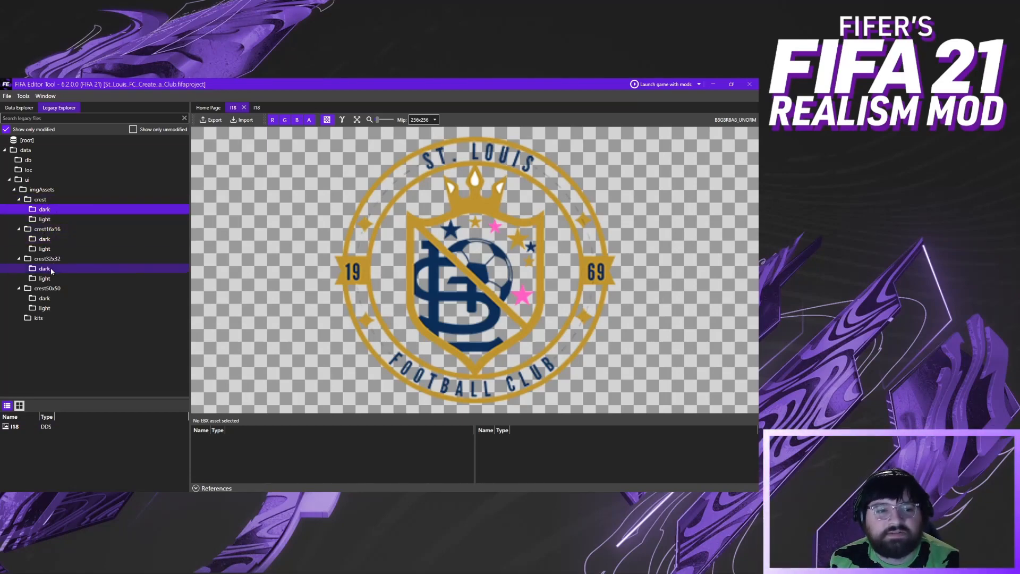
{"action": "left_click", "coordinate": [57, 301]}
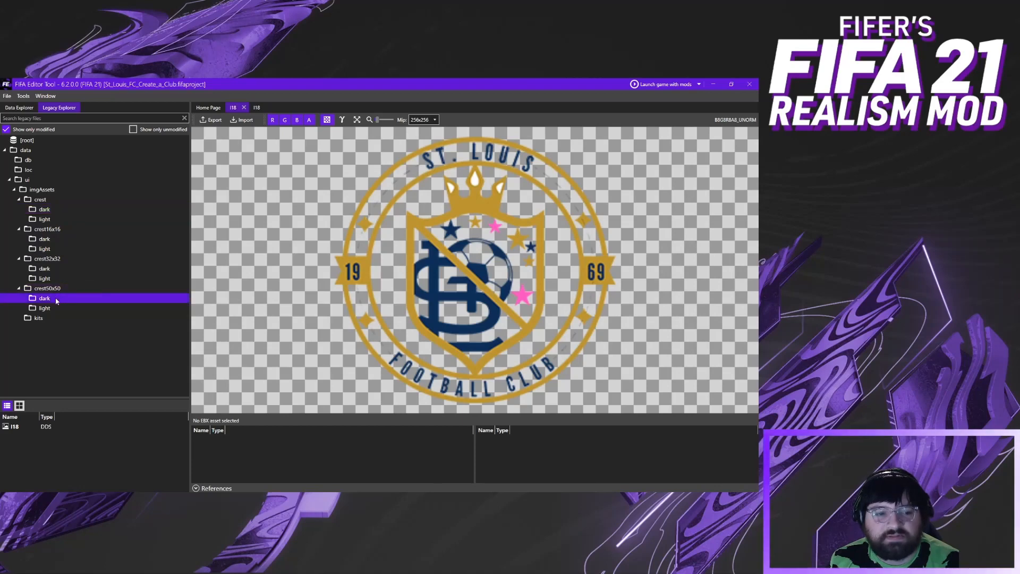
{"action": "left_click", "coordinate": [26, 427]}
{"action": "double_click", "coordinate": [22, 426]}
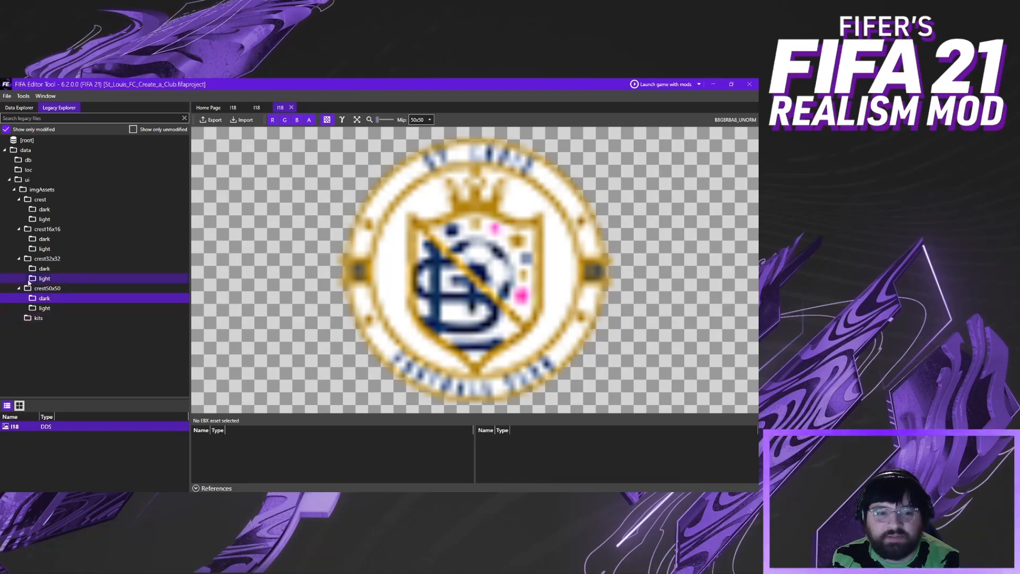
{"action": "left_click", "coordinate": [49, 240]}
{"action": "double_click", "coordinate": [72, 427]}
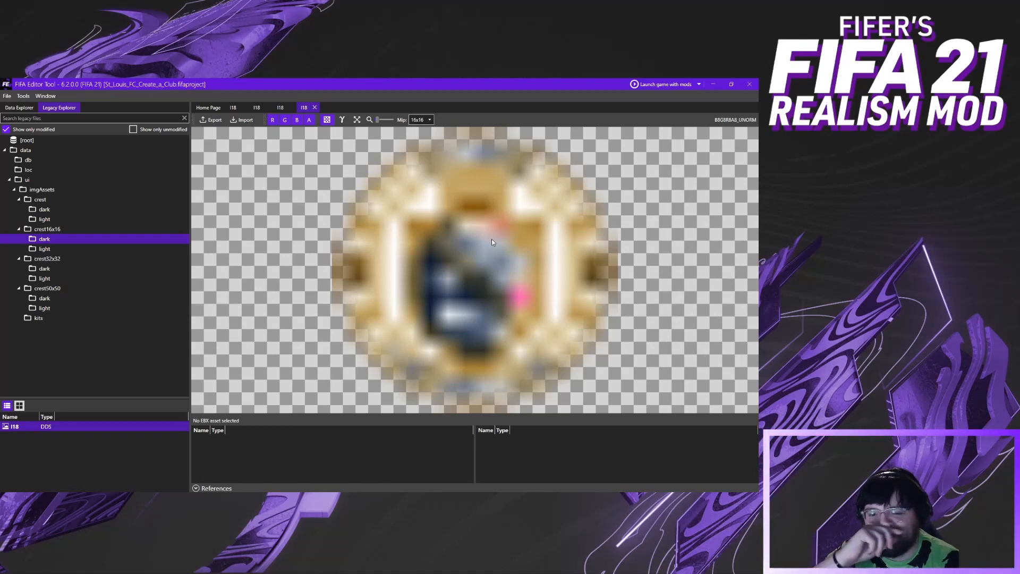
{"action": "left_click", "coordinate": [65, 209]}
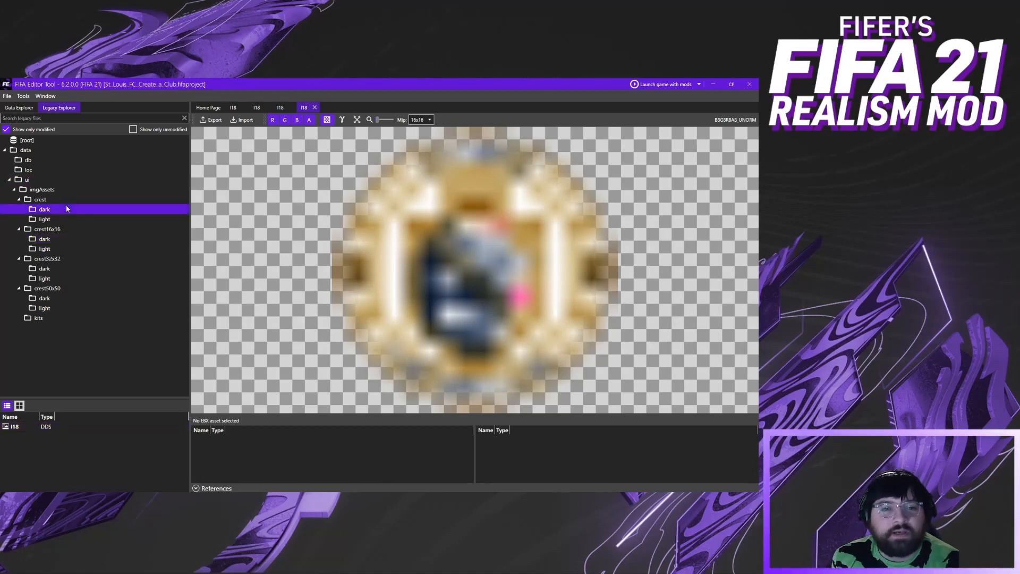
{"action": "double_click", "coordinate": [40, 426]}
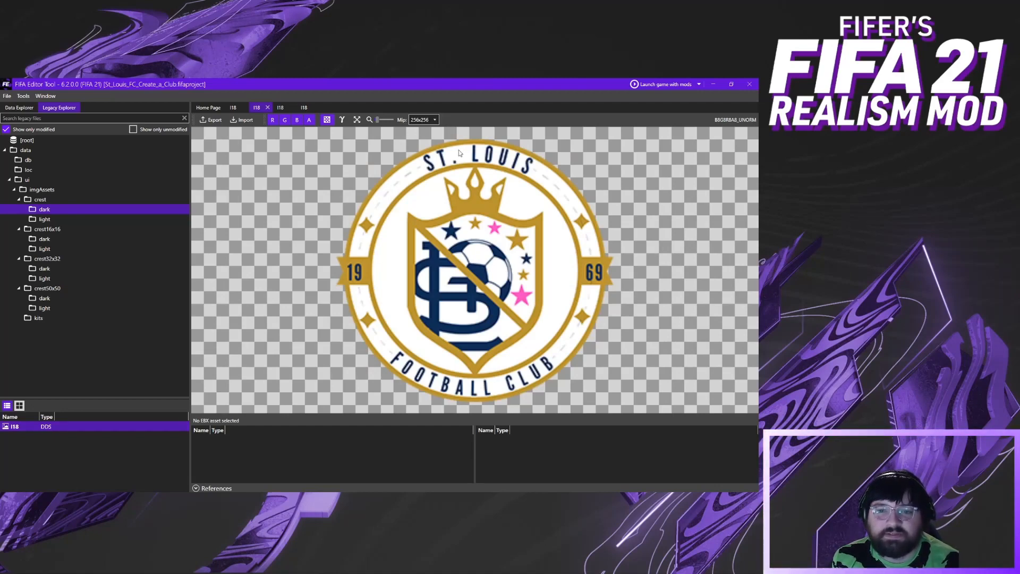
Close all open l18 texture previews so only the Home Page remains
{"action": "left_click", "coordinate": [268, 108]}
{"action": "left_click", "coordinate": [268, 108]}
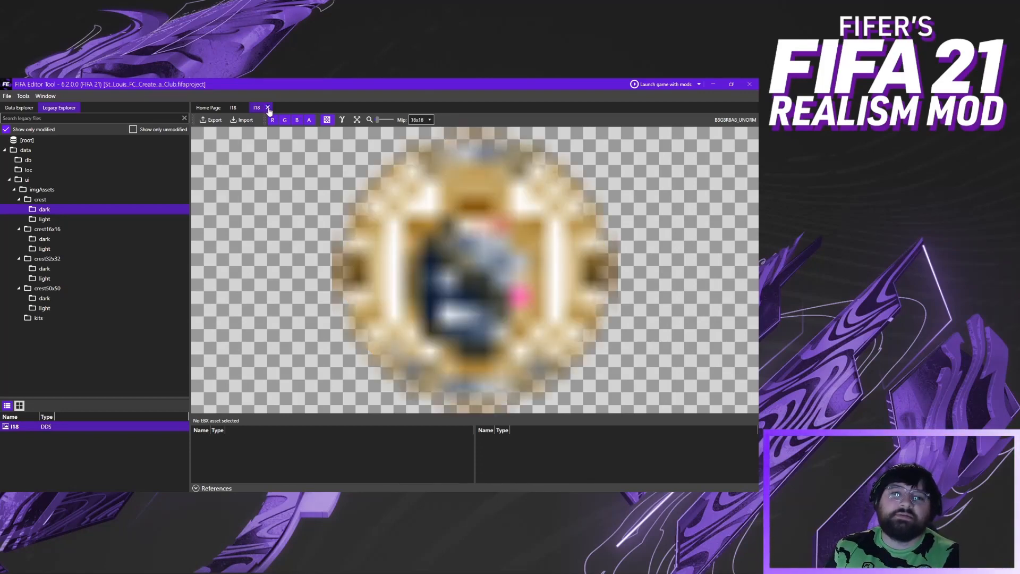
{"action": "left_click", "coordinate": [268, 108]}
{"action": "left_click", "coordinate": [244, 108]}
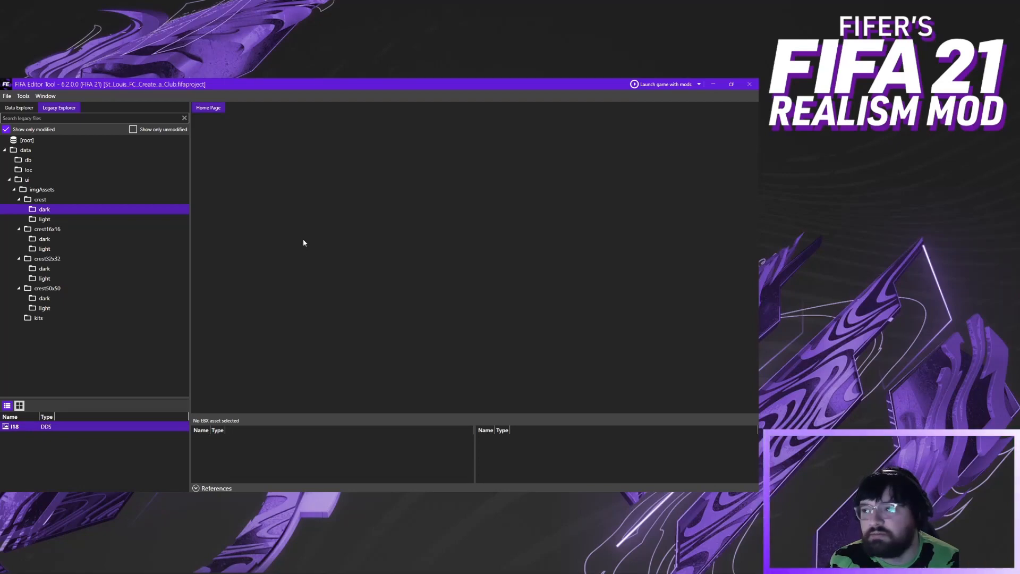
Close the FIFA 21 Kit Creator browser window, and view preview (25).png from the Home ver 2 folder in File Explorer
{"action": "left_click", "coordinate": [76, 497]}
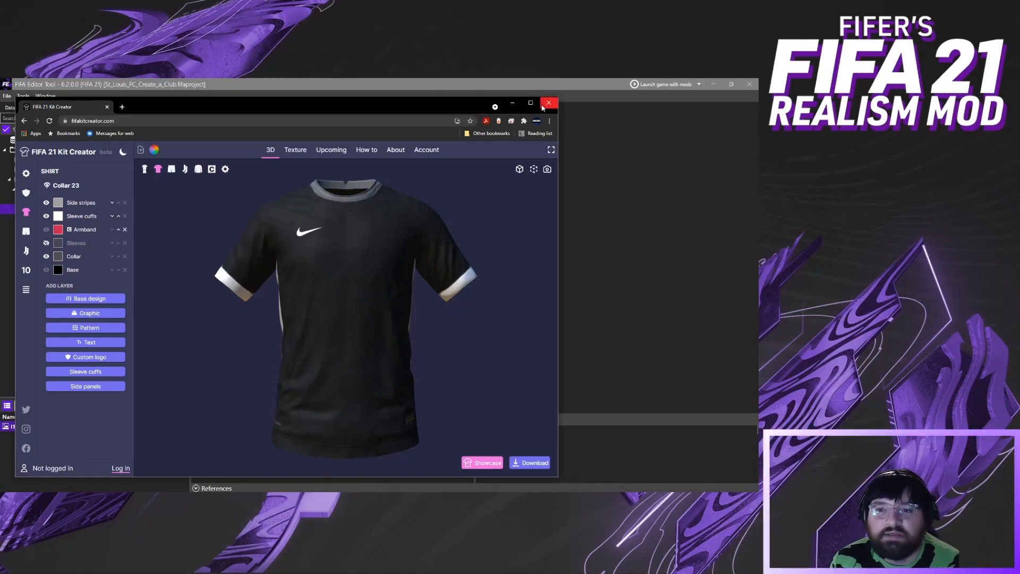
{"action": "left_click", "coordinate": [550, 105]}
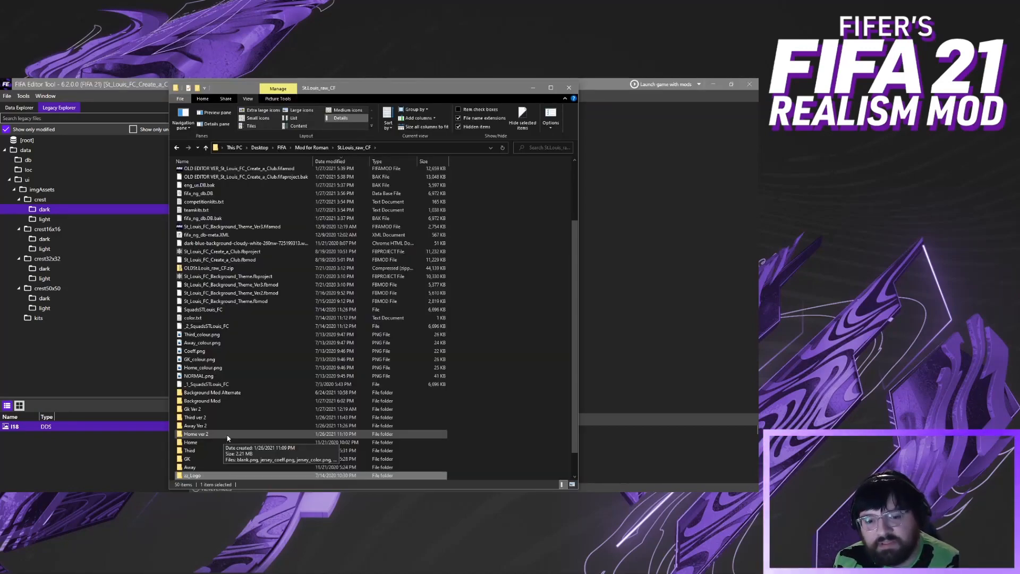
{"action": "double_click", "coordinate": [227, 434]}
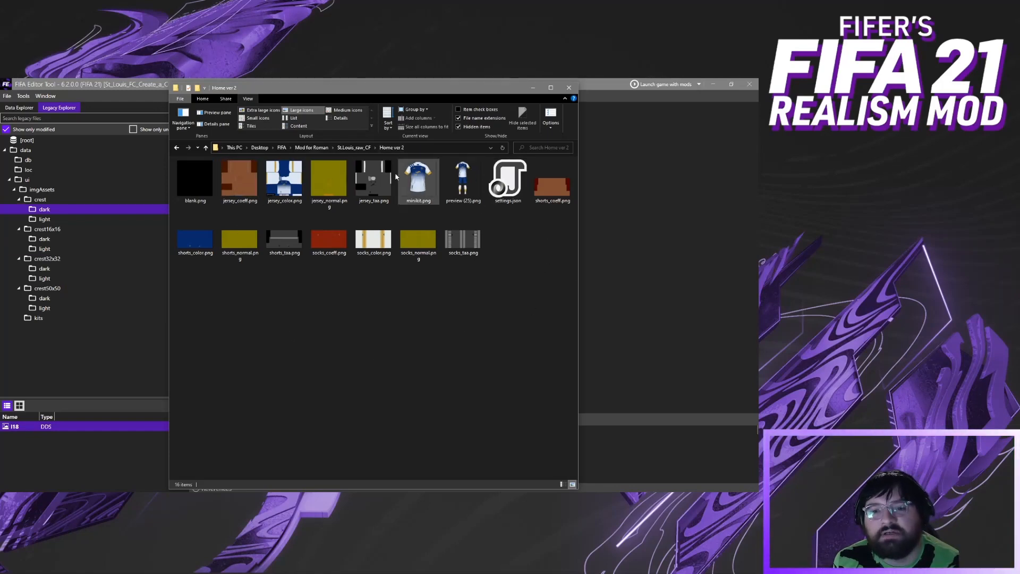
{"action": "double_click", "coordinate": [464, 179]}
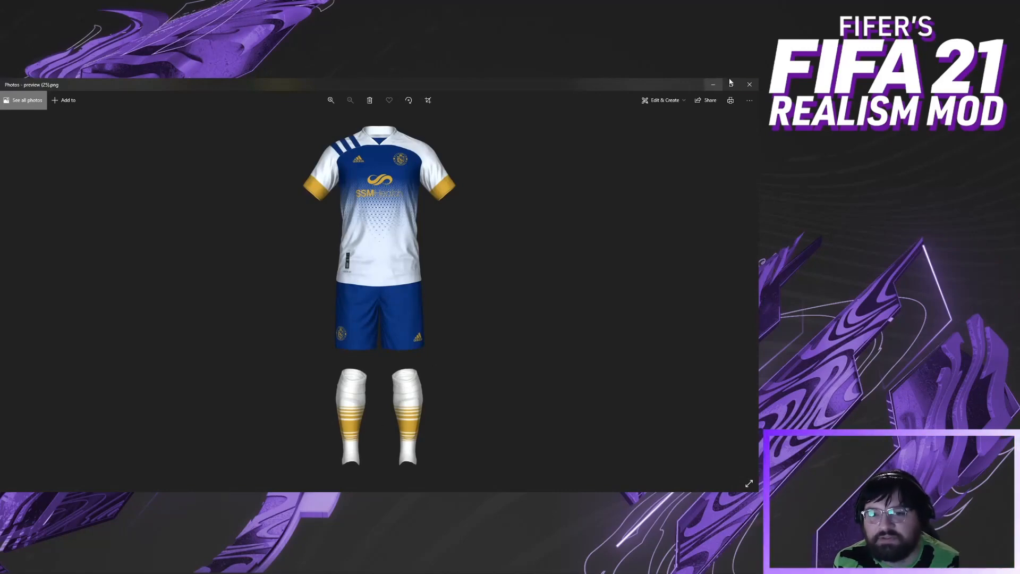
{"action": "left_click", "coordinate": [749, 84]}
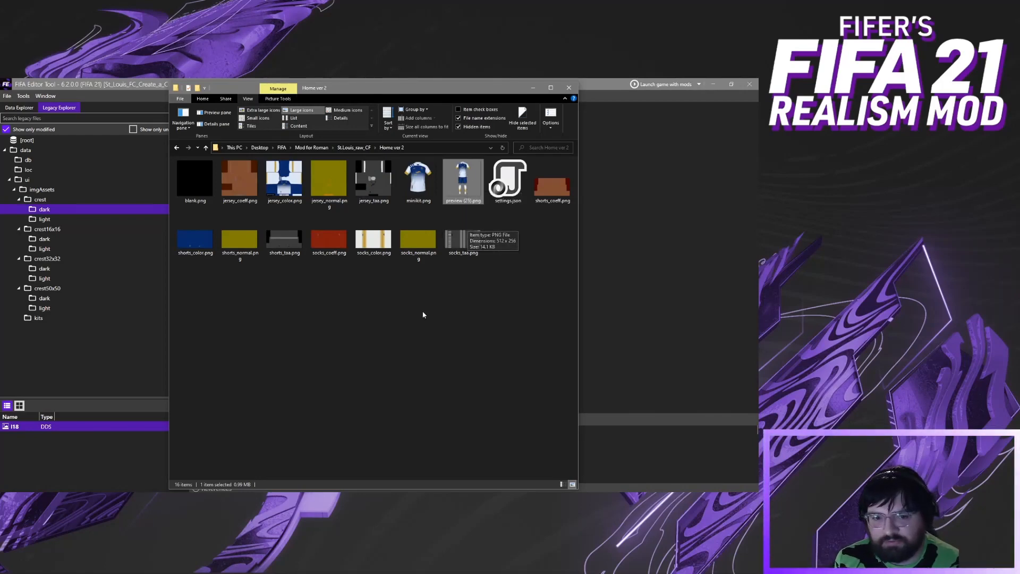
Go through blank.png and the jersey coeff, color, normal and remaining jersey texture files in the Home ver 2 folder
{"action": "left_click", "coordinate": [192, 190]}
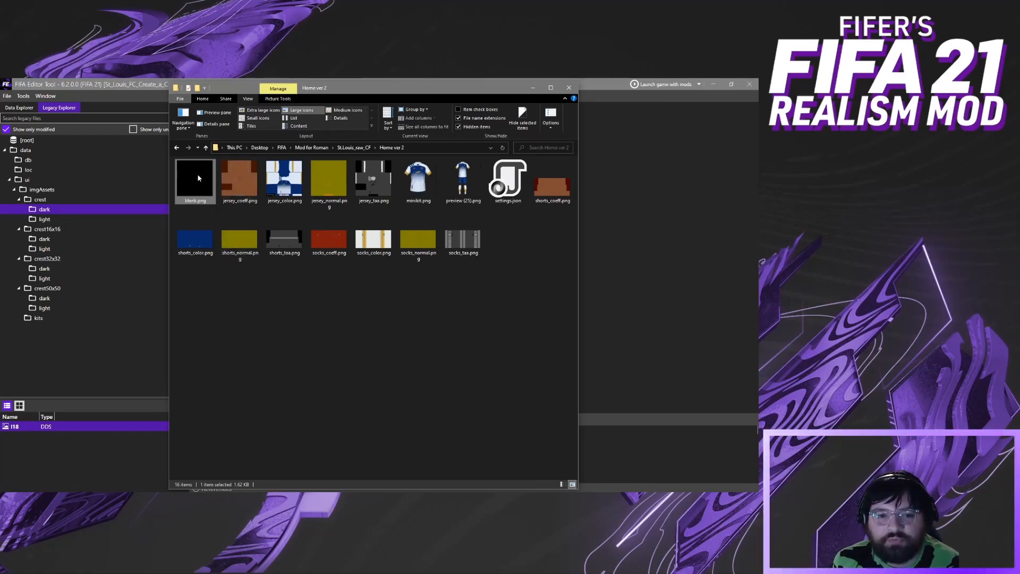
{"action": "left_click", "coordinate": [240, 173]}
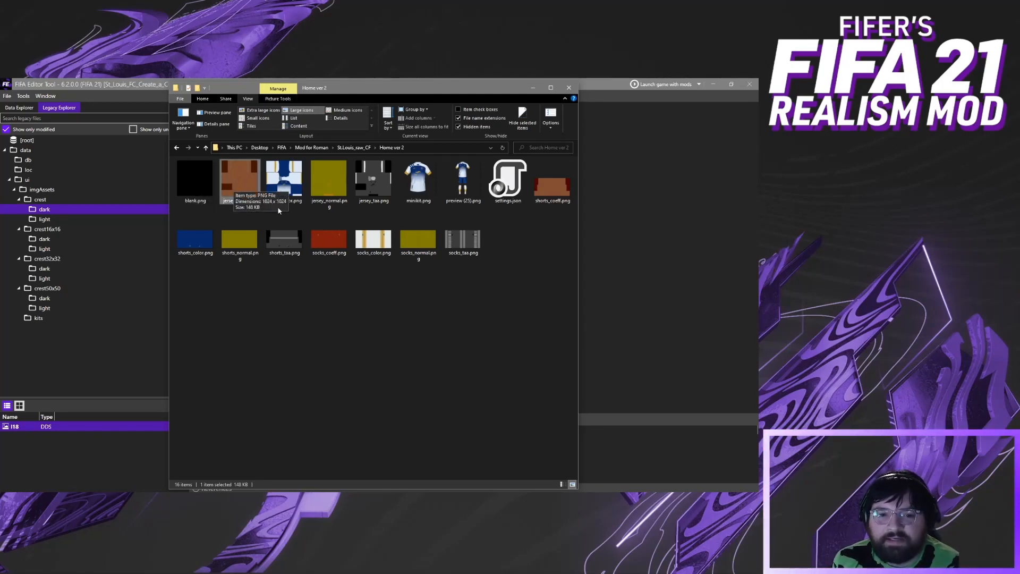
{"action": "left_click", "coordinate": [283, 180]}
{"action": "left_click", "coordinate": [319, 178]}
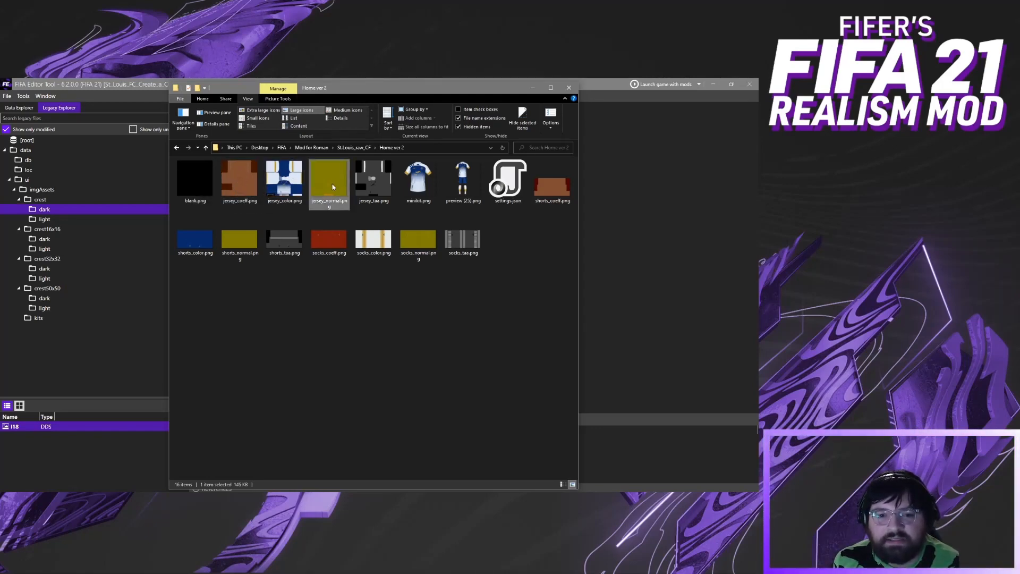
{"action": "left_click", "coordinate": [374, 178]}
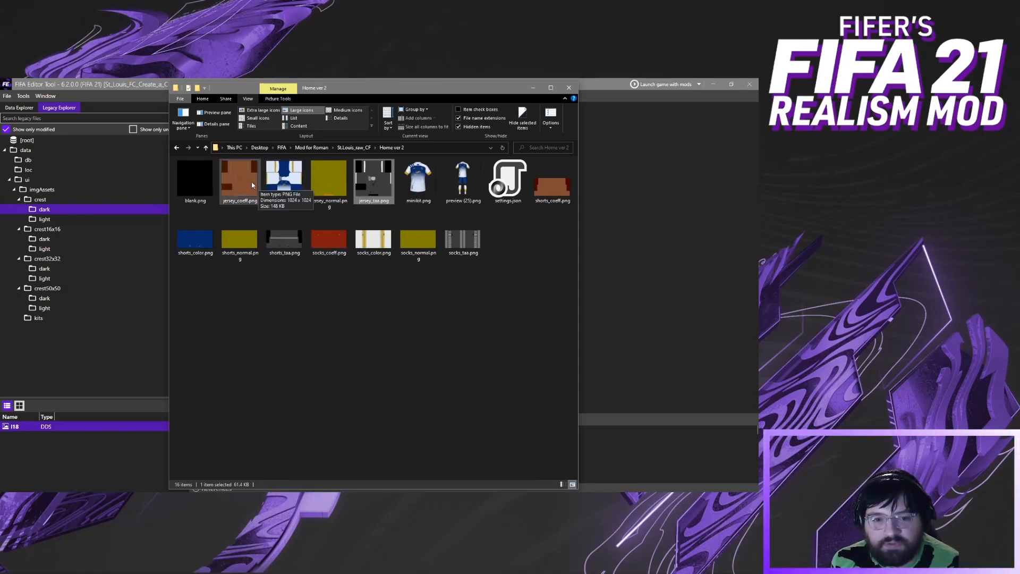
Go through the shorts and socks texture files and minikit.png in the Home ver 2 folder
{"action": "left_click", "coordinate": [242, 199]}
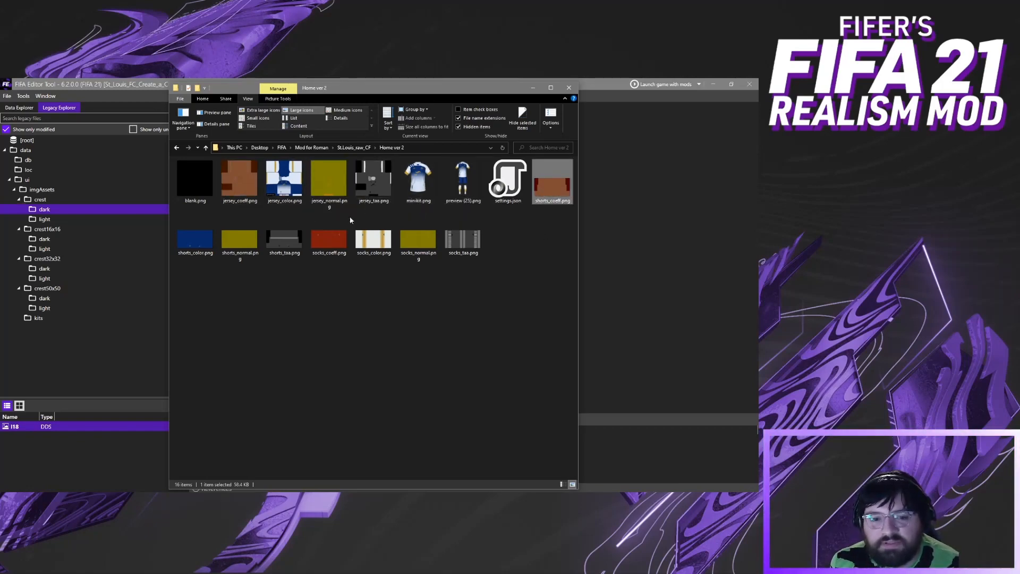
{"action": "left_click", "coordinate": [298, 242]}
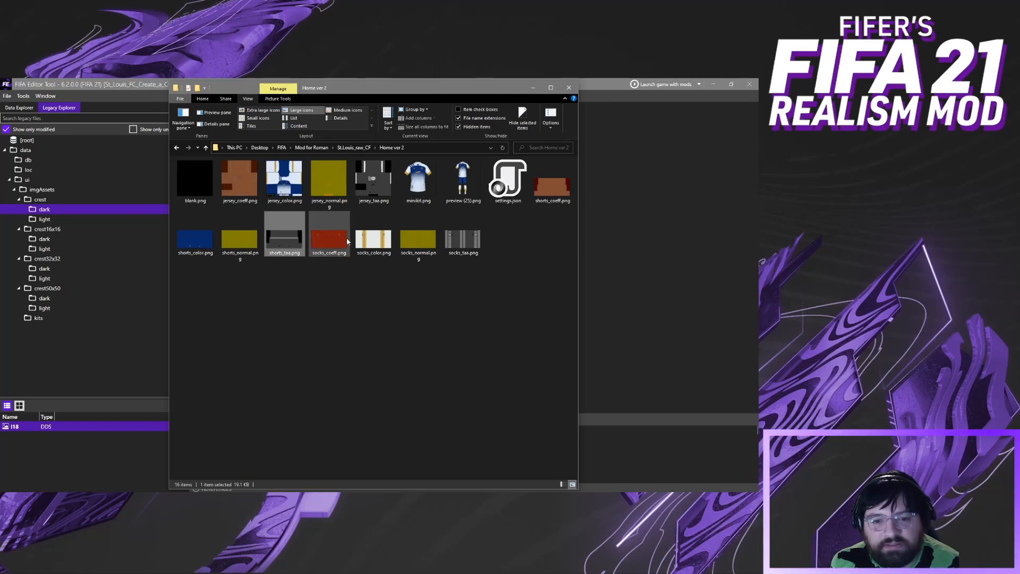
{"action": "left_click", "coordinate": [471, 238]}
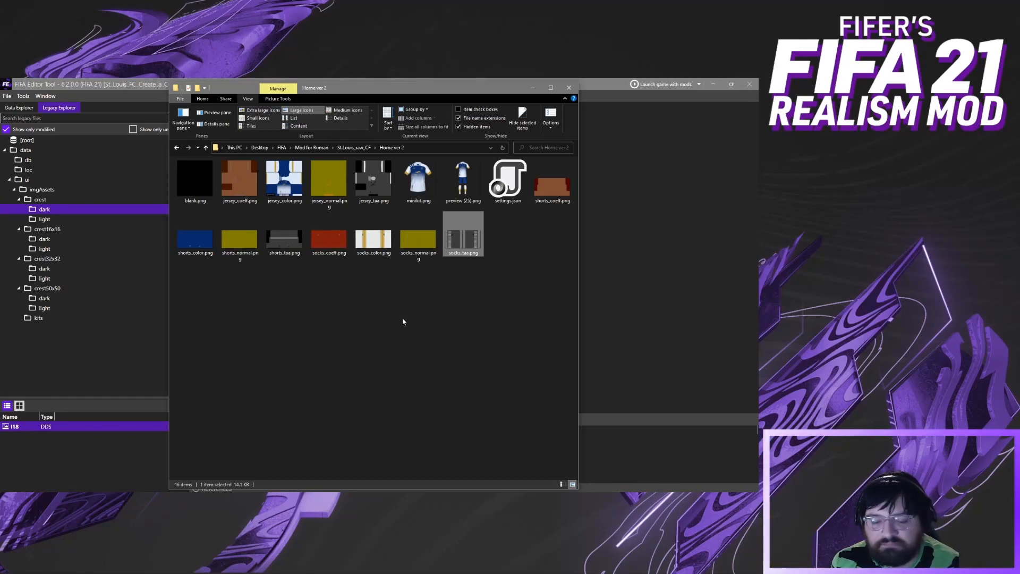
{"action": "left_click", "coordinate": [419, 192]}
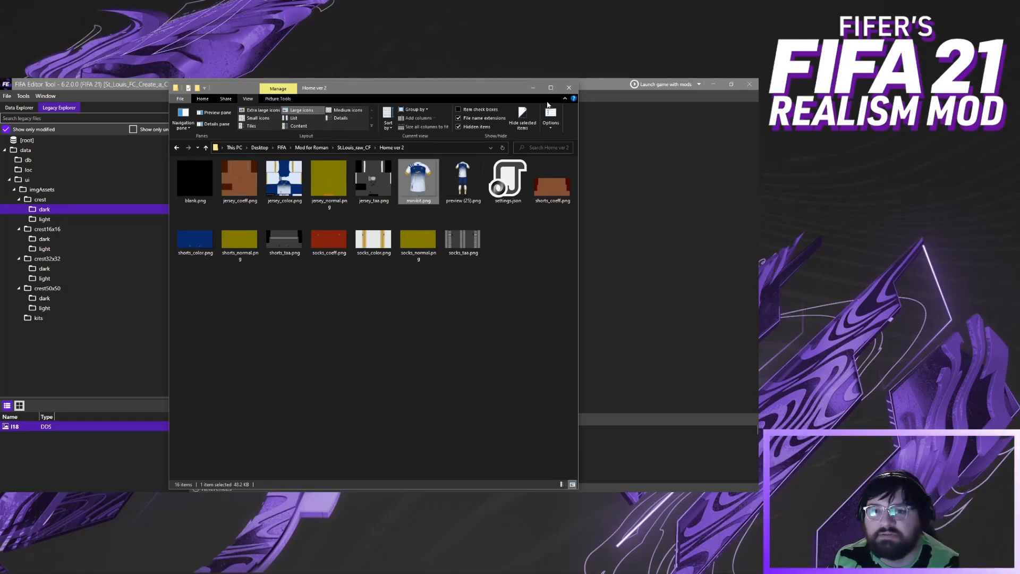
Examine the kit files in the Away Ver 2 and Third ver 2 folders, returning to the St.Louis_raw_CF folder after each
{"action": "left_click", "coordinate": [354, 147]}
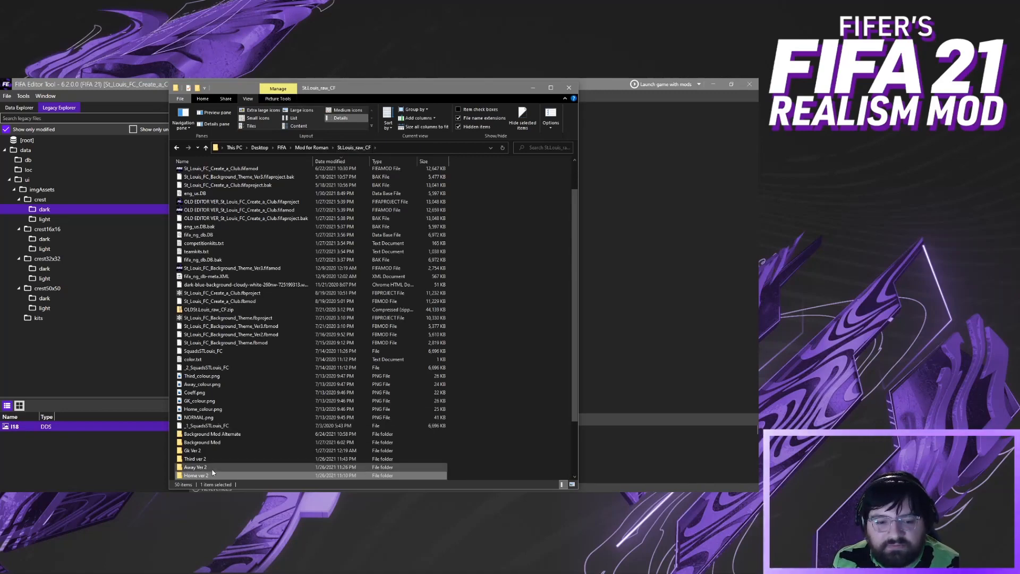
{"action": "double_click", "coordinate": [211, 467]}
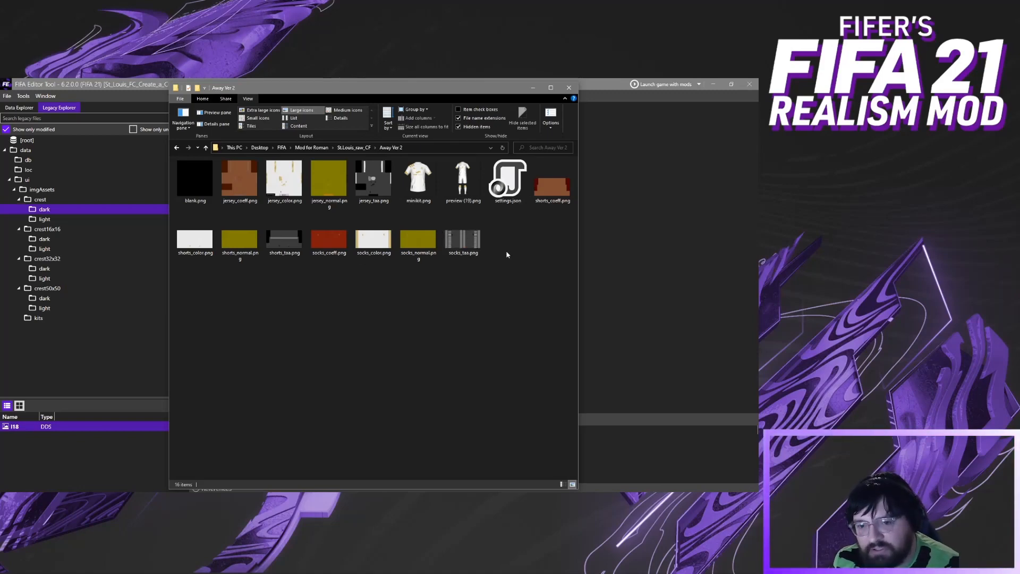
{"action": "left_click", "coordinate": [354, 148]}
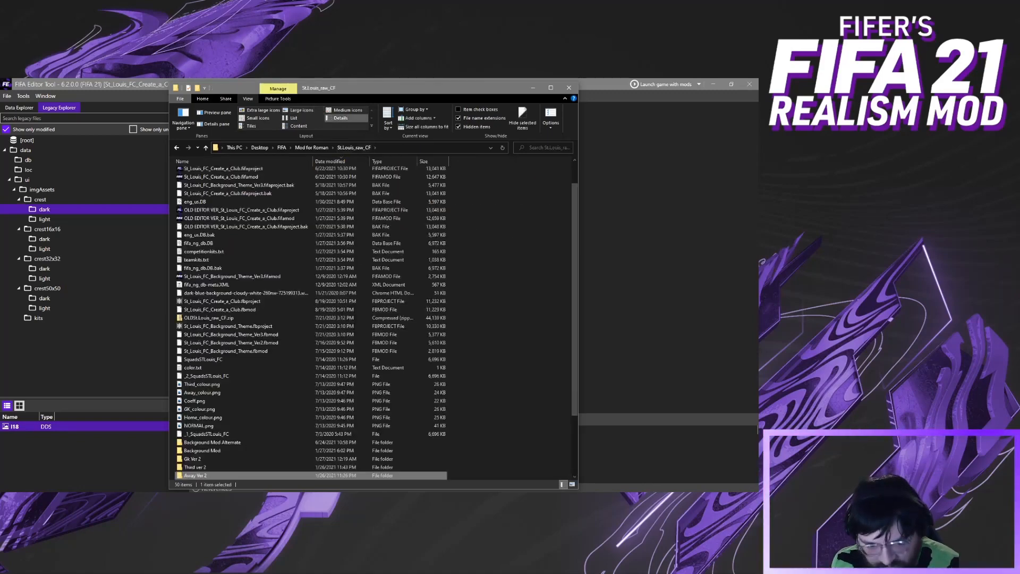
{"action": "double_click", "coordinate": [219, 465]}
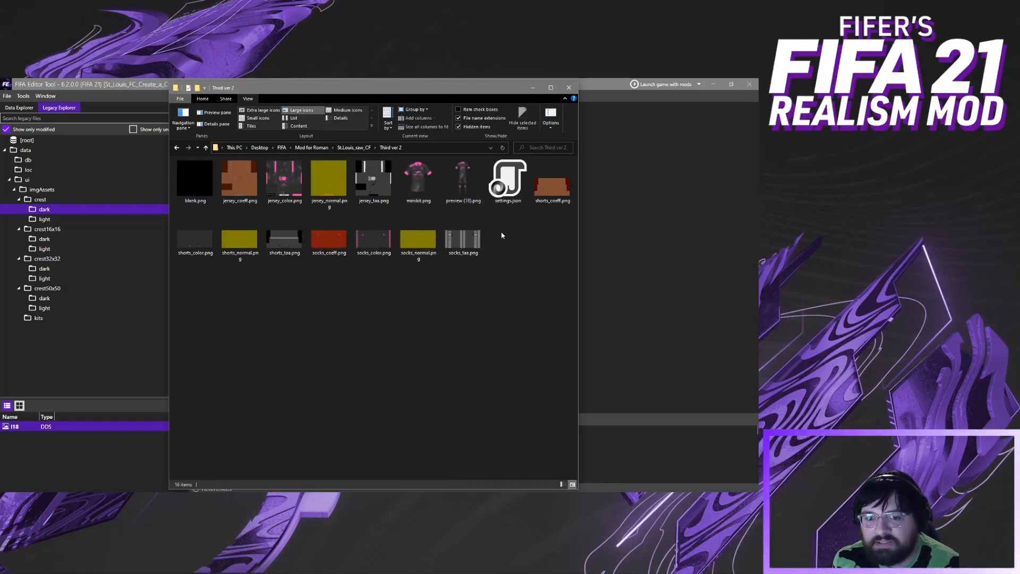
{"action": "left_click", "coordinate": [354, 147]}
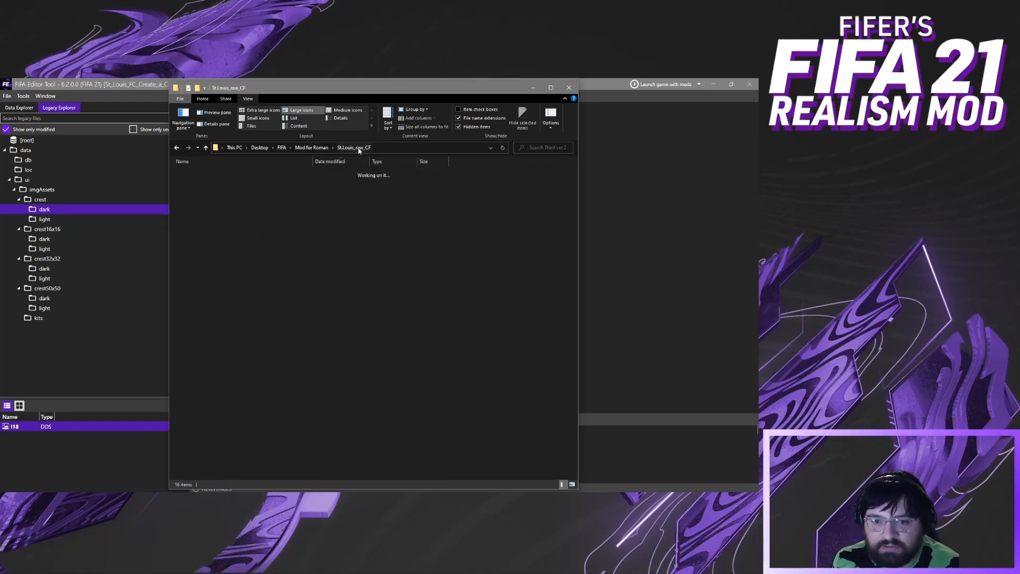
Examine the goalkeeper kit files in the Gk Ver 2 folder, return to St.Louis_raw_CF, and minimise File Explorer to reveal FIFA Editor Tool
{"action": "double_click", "coordinate": [223, 467]}
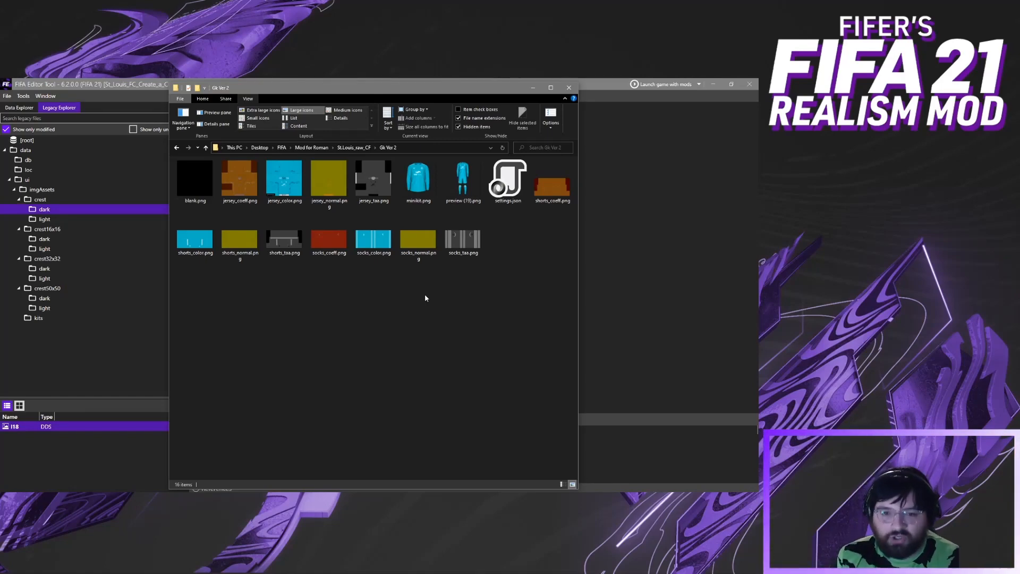
{"action": "left_click", "coordinate": [348, 148]}
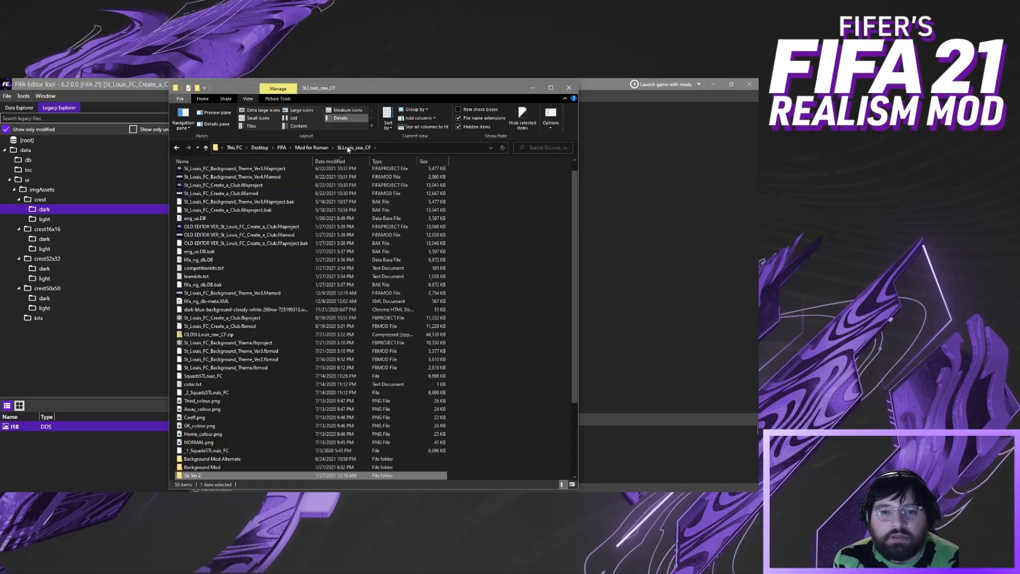
{"action": "left_click", "coordinate": [531, 90]}
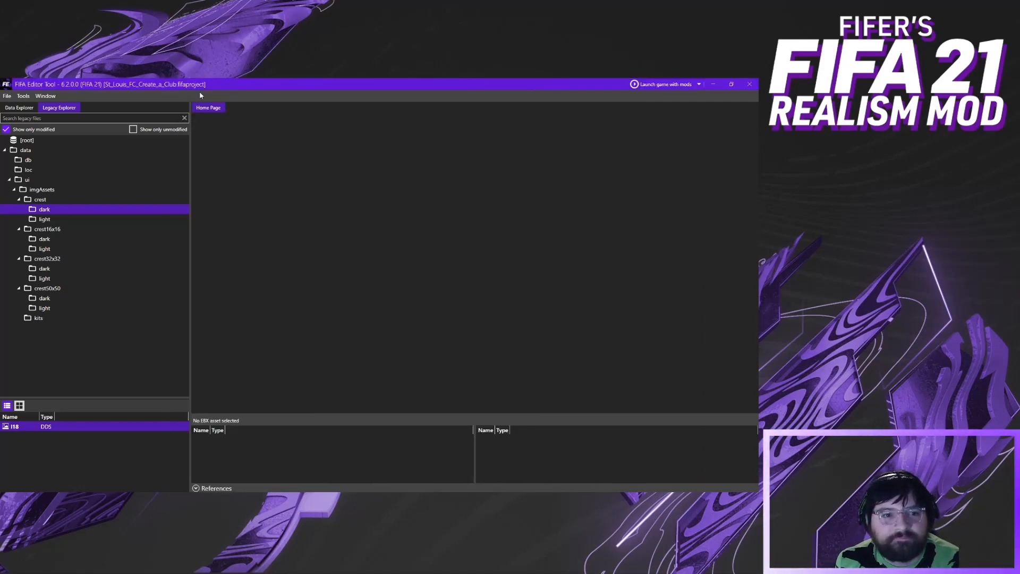
Switch to the Data Explorer and trace the kit path Content > Character > Kit > kit_0 > tottenham_hotspur_18
{"action": "left_click", "coordinate": [19, 108]}
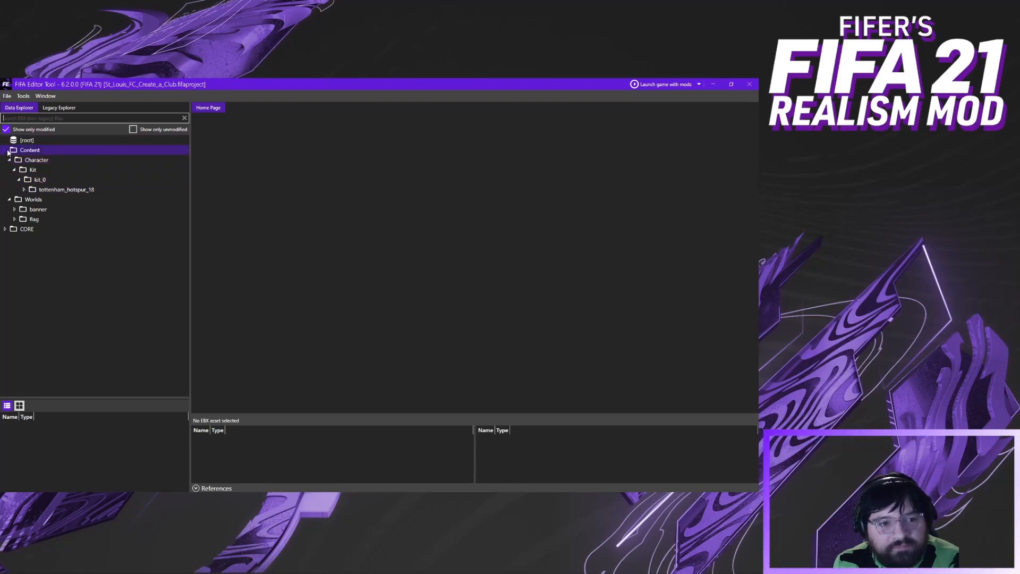
{"action": "left_click", "coordinate": [39, 150]}
{"action": "left_click", "coordinate": [46, 160]}
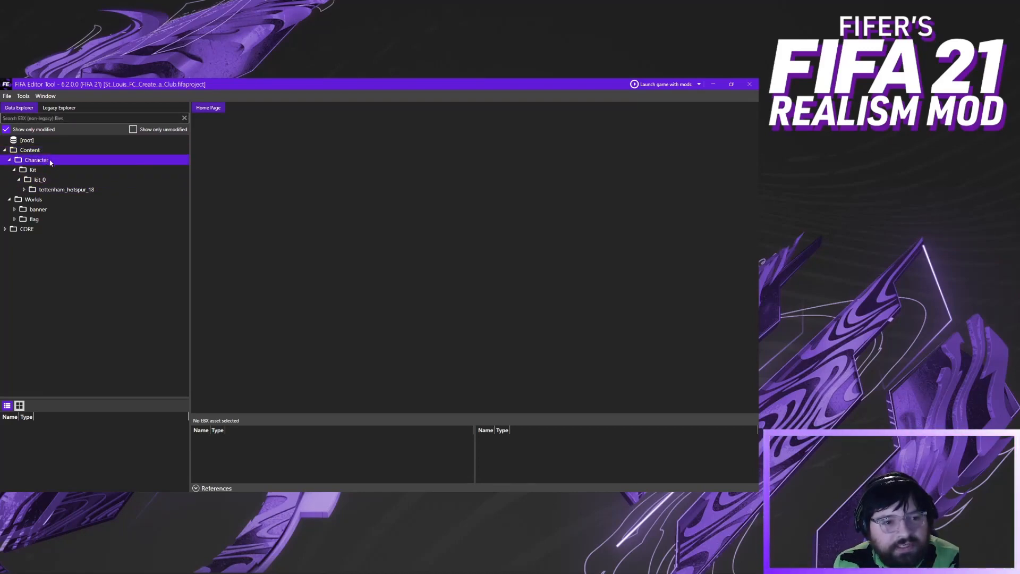
{"action": "left_click", "coordinate": [42, 150]}
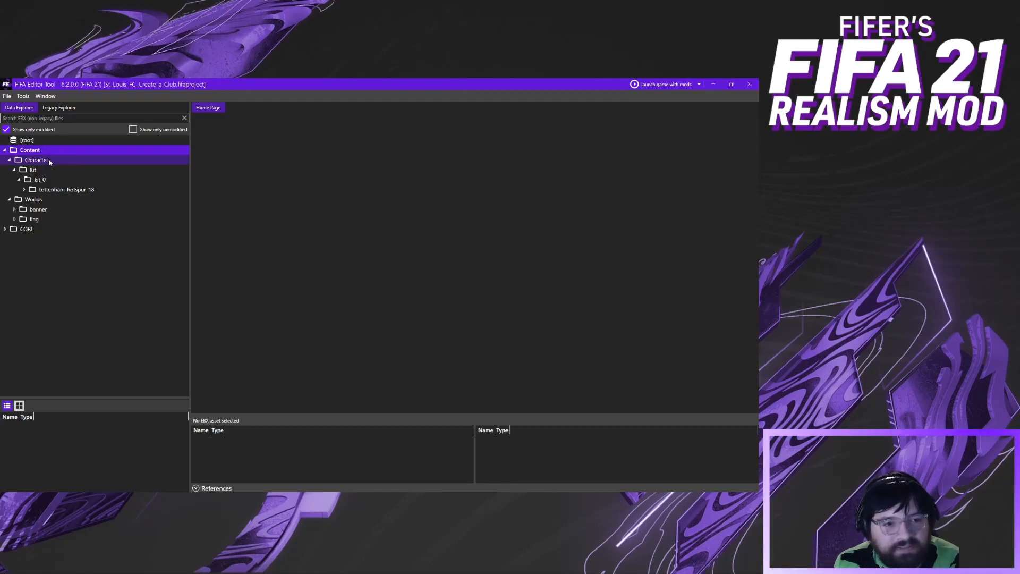
{"action": "left_click", "coordinate": [61, 161]}
{"action": "left_click", "coordinate": [51, 171]}
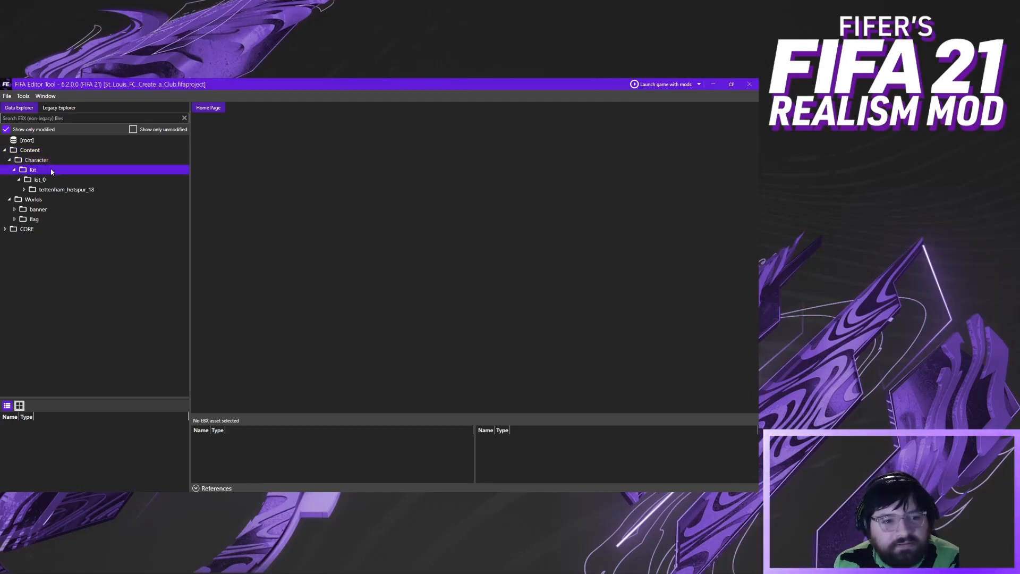
{"action": "left_click", "coordinate": [52, 182]}
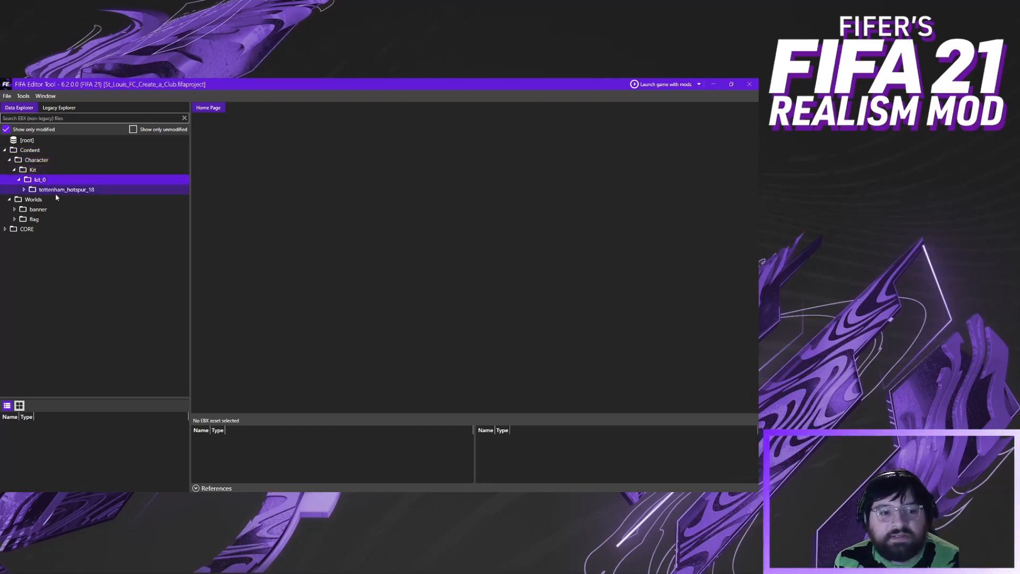
{"action": "left_click", "coordinate": [100, 192]}
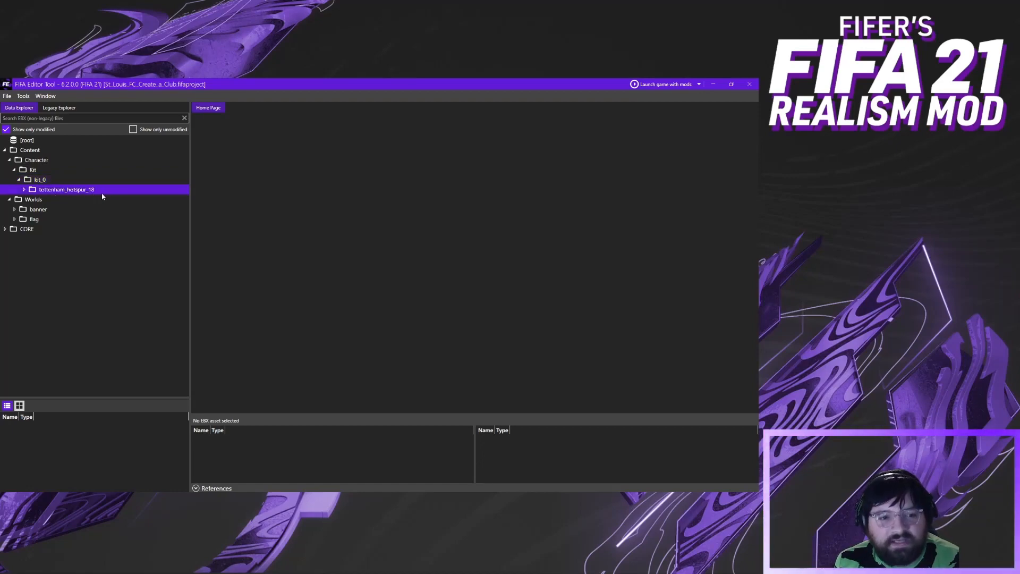
Point out the kit_0 and tottenham_hotspur_18 folders, and expand tottenham_hotspur_18 to list its kit subfolders
{"action": "left_click", "coordinate": [40, 183]}
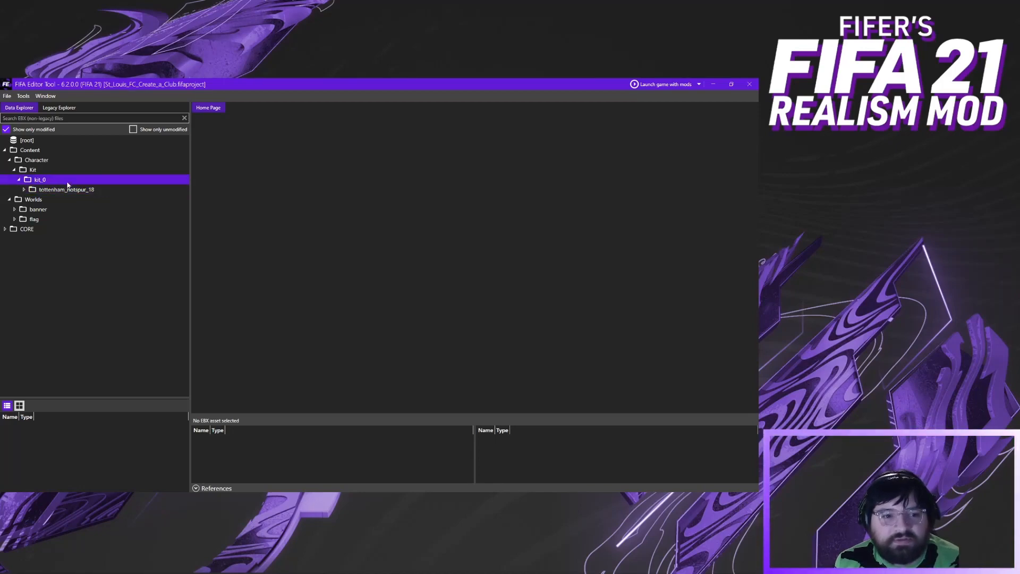
{"action": "left_click", "coordinate": [84, 193]}
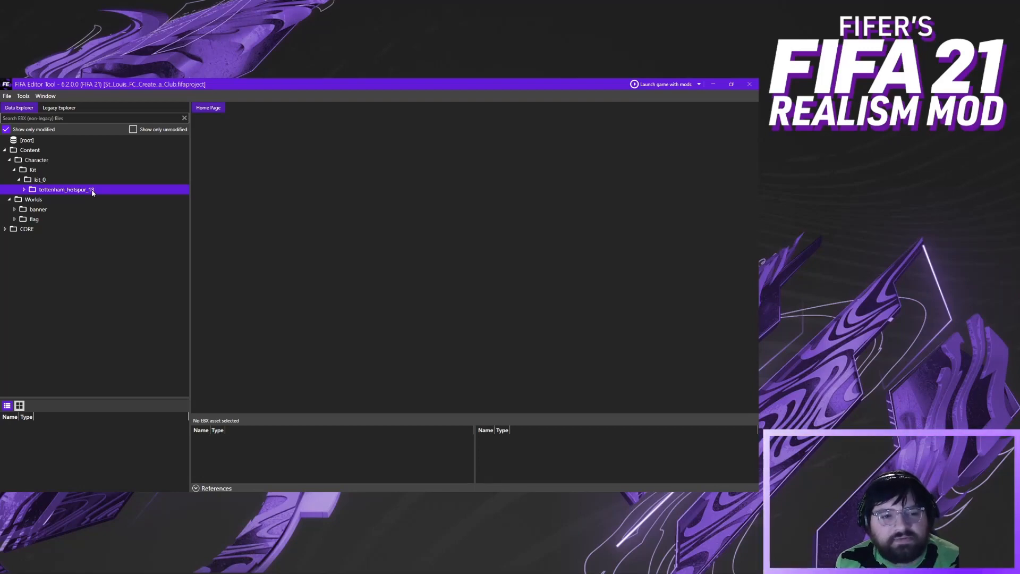
{"action": "left_click", "coordinate": [41, 179]}
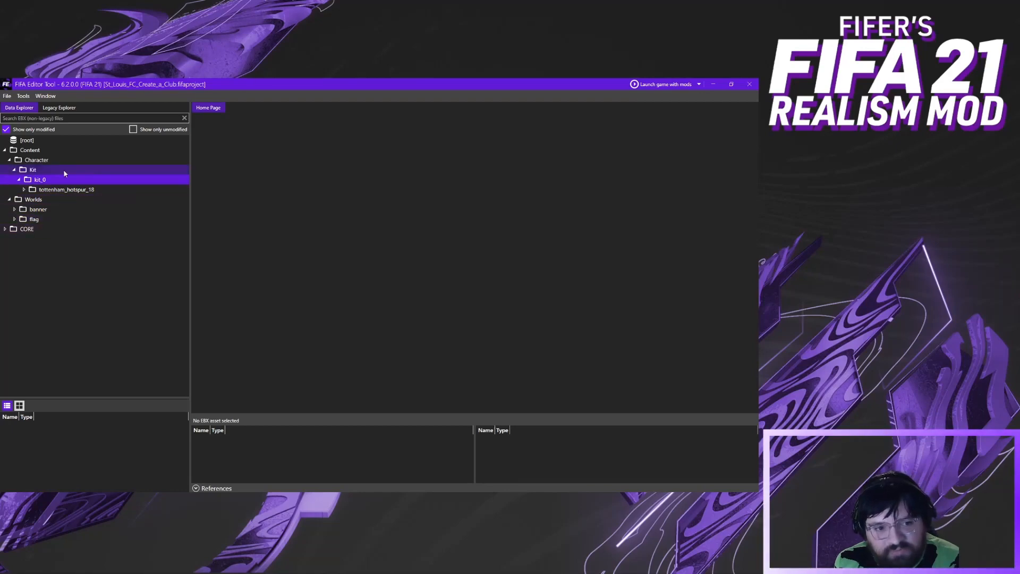
{"action": "left_click", "coordinate": [99, 191]}
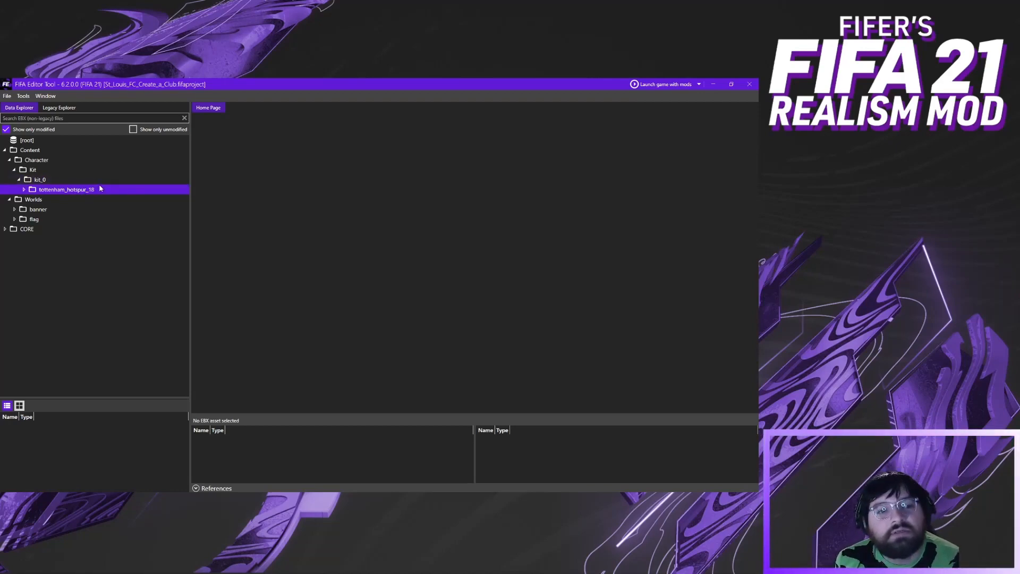
{"action": "left_click", "coordinate": [100, 182]}
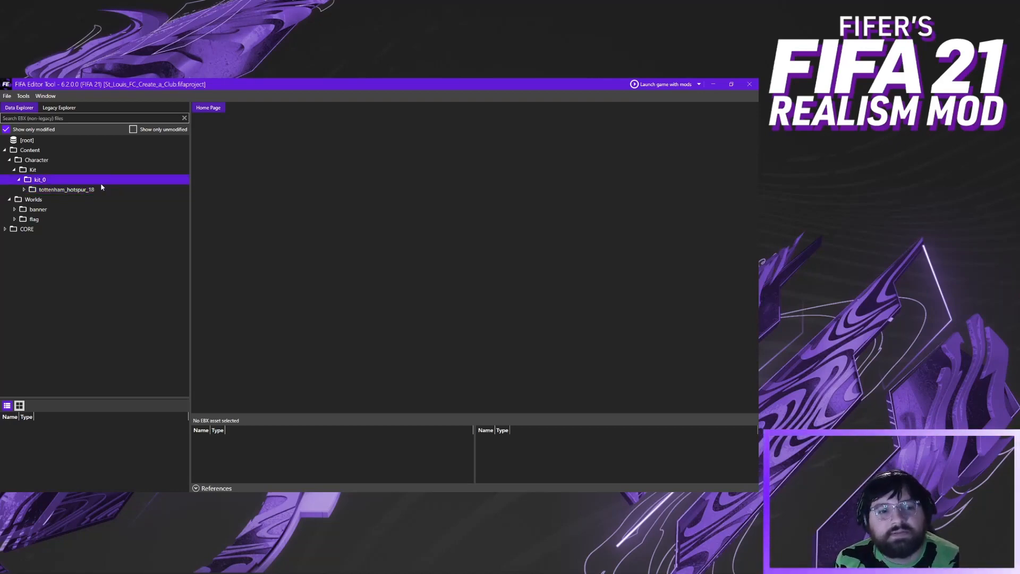
{"action": "left_click", "coordinate": [49, 188]}
{"action": "left_click", "coordinate": [24, 190]}
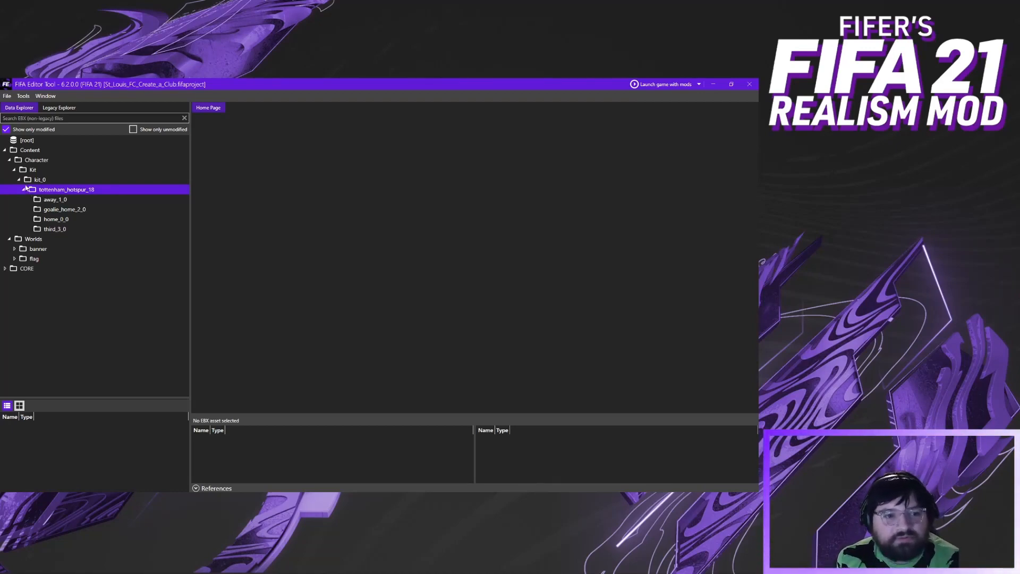
Go through the texture lists of the away_1_0, goalie_home_2_0, home_0_0 and third_3_0 kit folders twice
{"action": "left_click", "coordinate": [61, 200]}
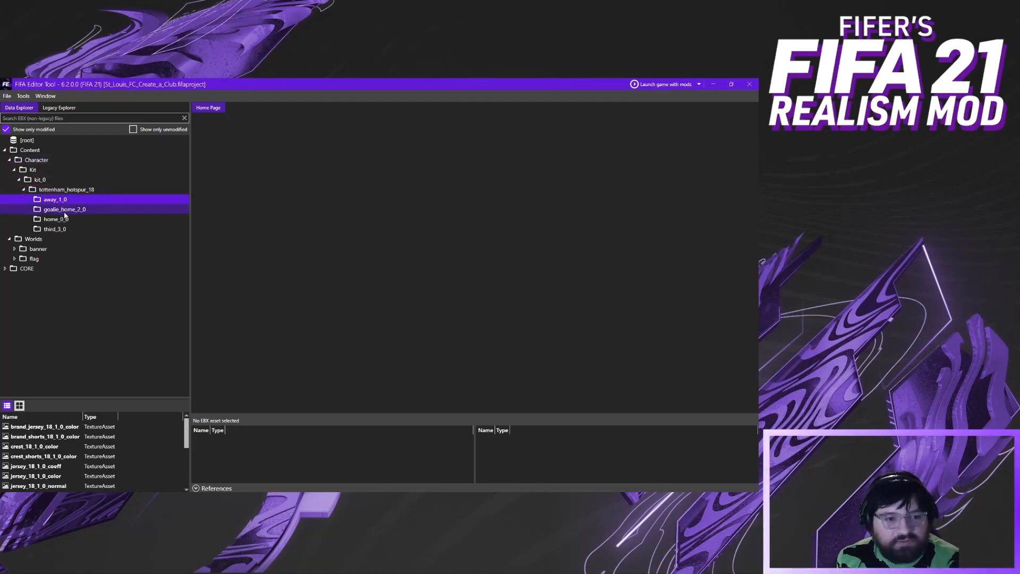
{"action": "left_click", "coordinate": [64, 210]}
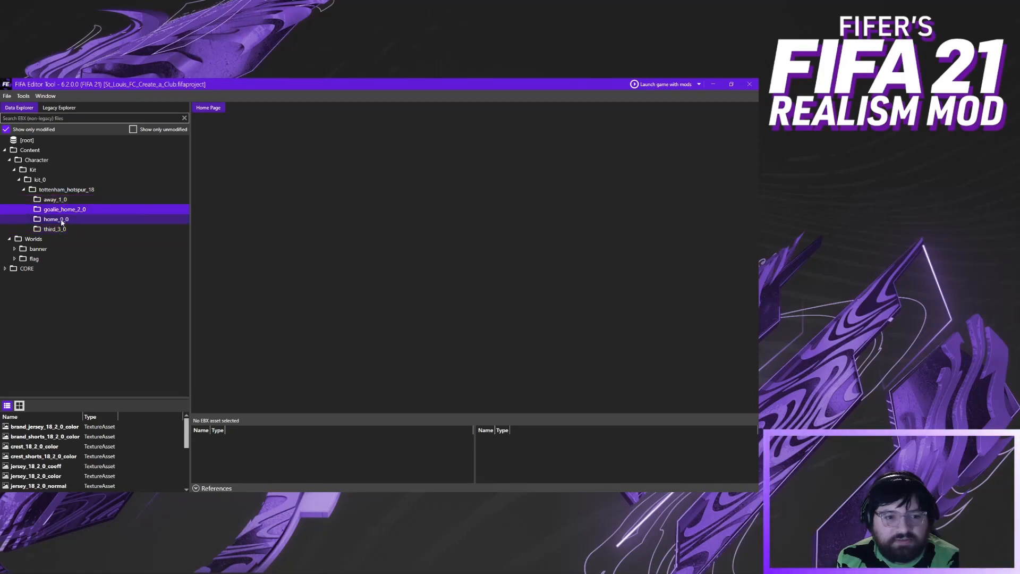
{"action": "left_click", "coordinate": [57, 220]}
{"action": "left_click", "coordinate": [58, 229]}
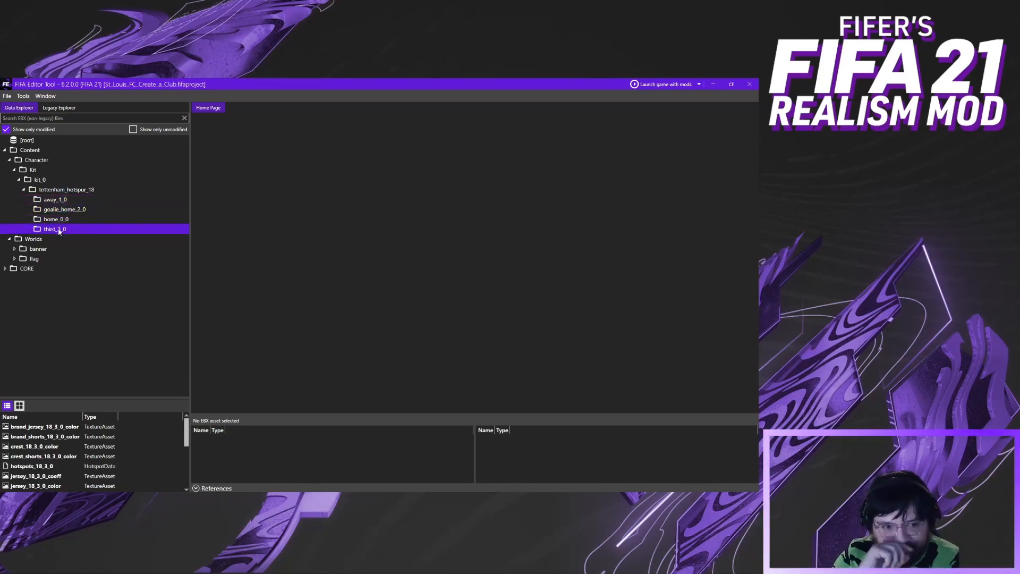
{"action": "left_click", "coordinate": [56, 200]}
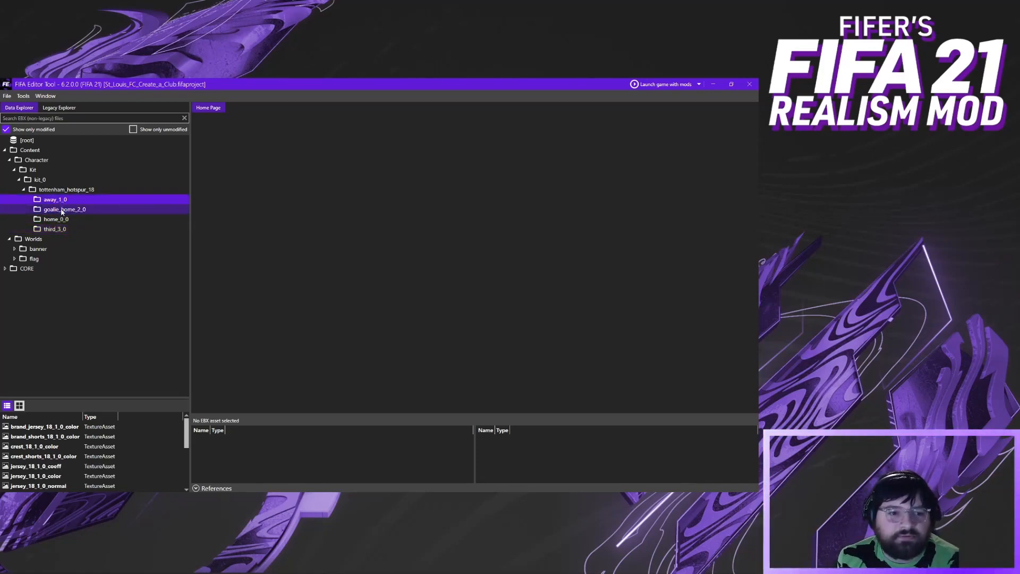
{"action": "left_click", "coordinate": [65, 210]}
{"action": "left_click", "coordinate": [66, 220]}
{"action": "left_click", "coordinate": [70, 230]}
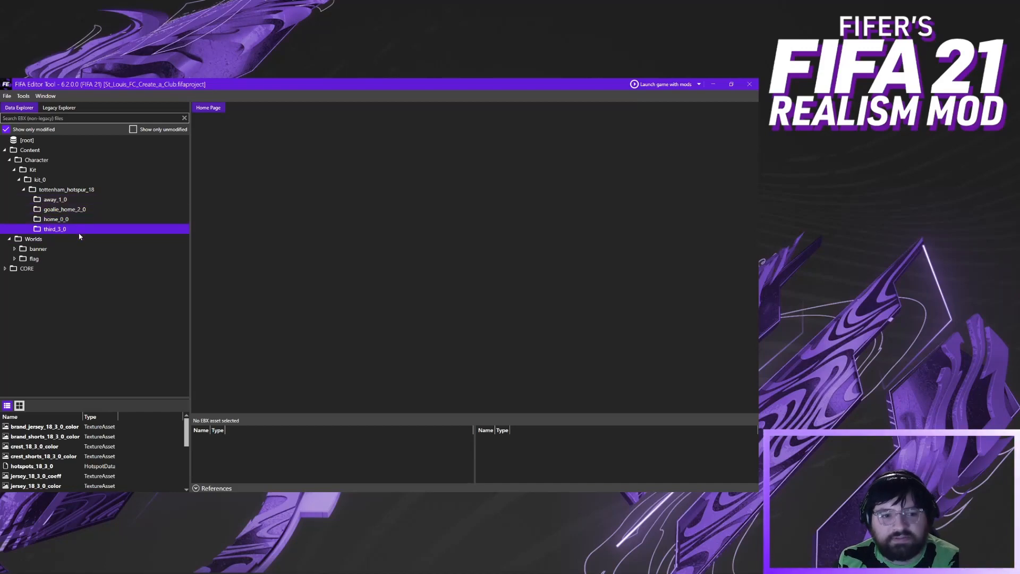
Compare the away, goalkeeper, home and third kit folders again to see how their asset names are numbered
{"action": "left_click", "coordinate": [85, 201]}
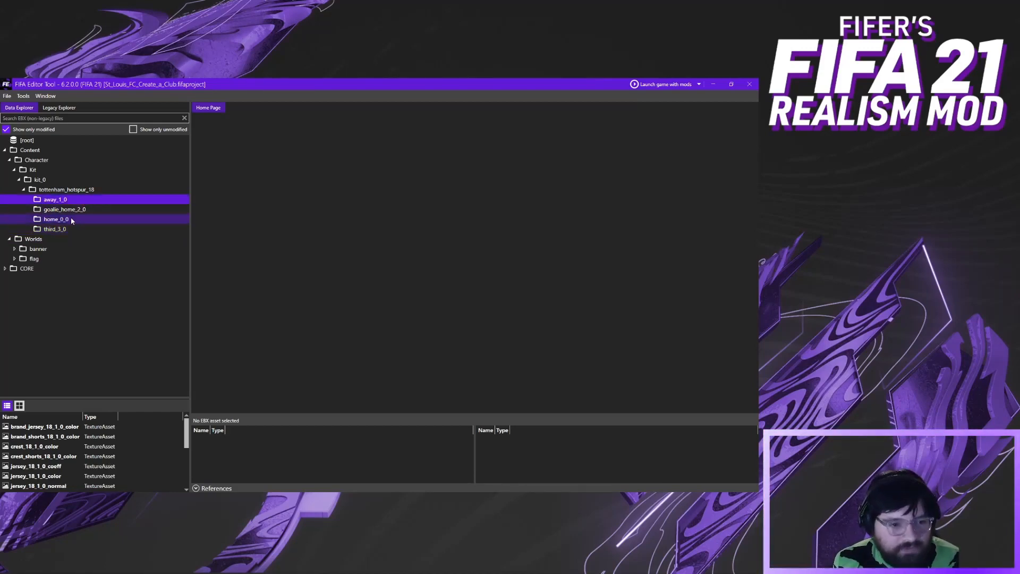
{"action": "left_click", "coordinate": [71, 220]}
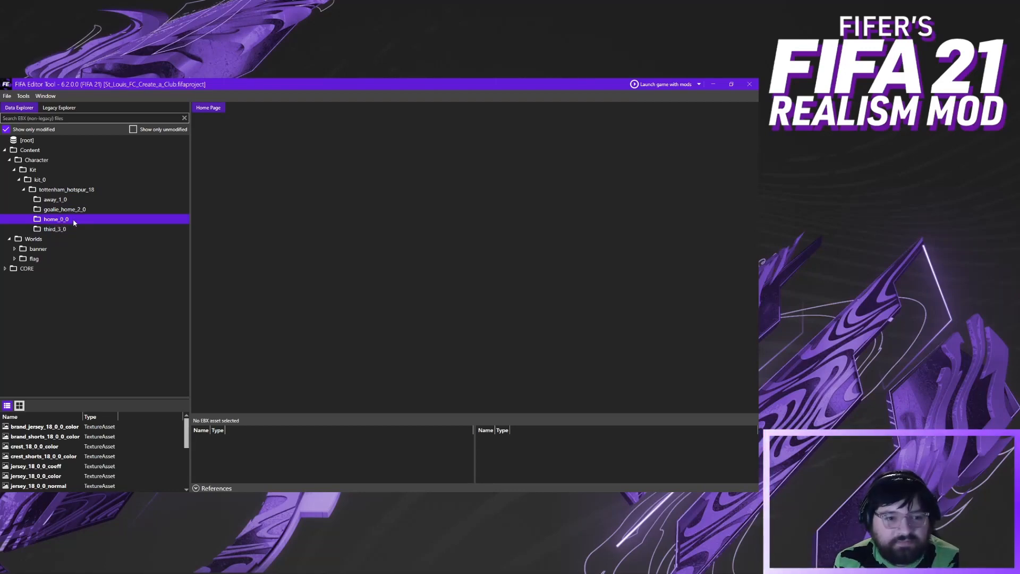
{"action": "left_click", "coordinate": [65, 201]}
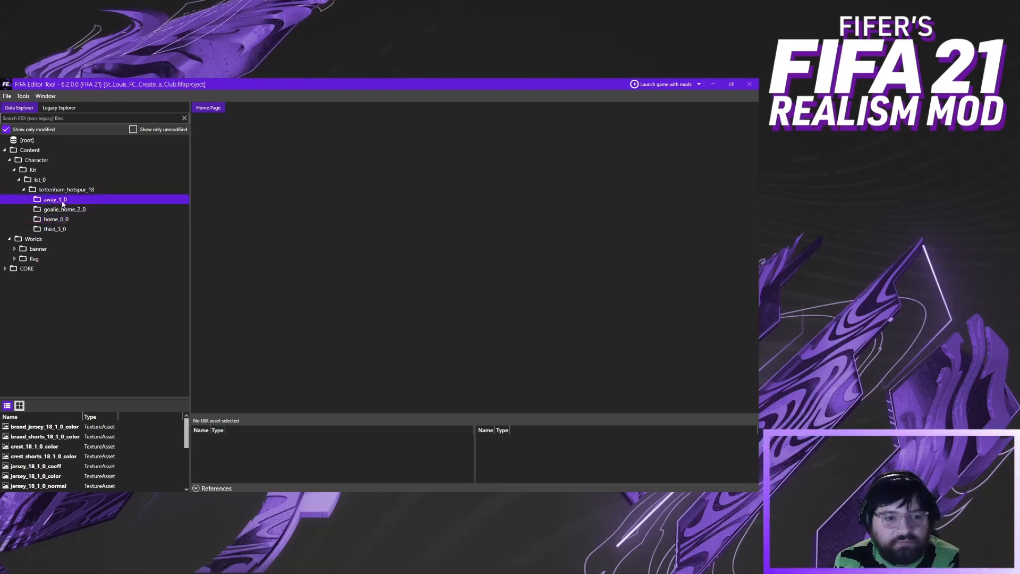
{"action": "left_click", "coordinate": [67, 211]}
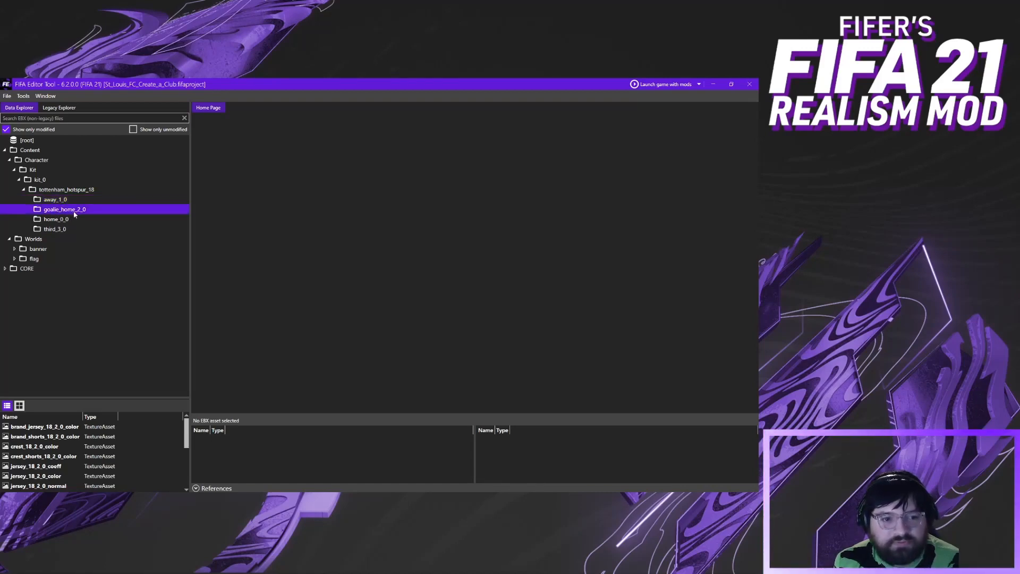
{"action": "left_click", "coordinate": [49, 230]}
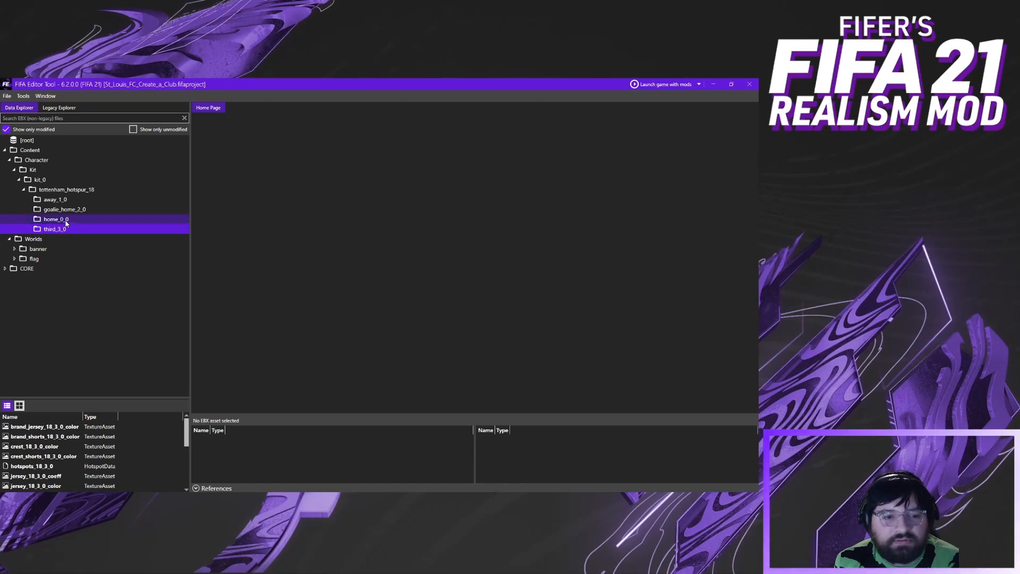
{"action": "left_click", "coordinate": [64, 220]}
{"action": "left_click", "coordinate": [68, 200]}
{"action": "left_click", "coordinate": [65, 210]}
{"action": "left_click", "coordinate": [63, 220]}
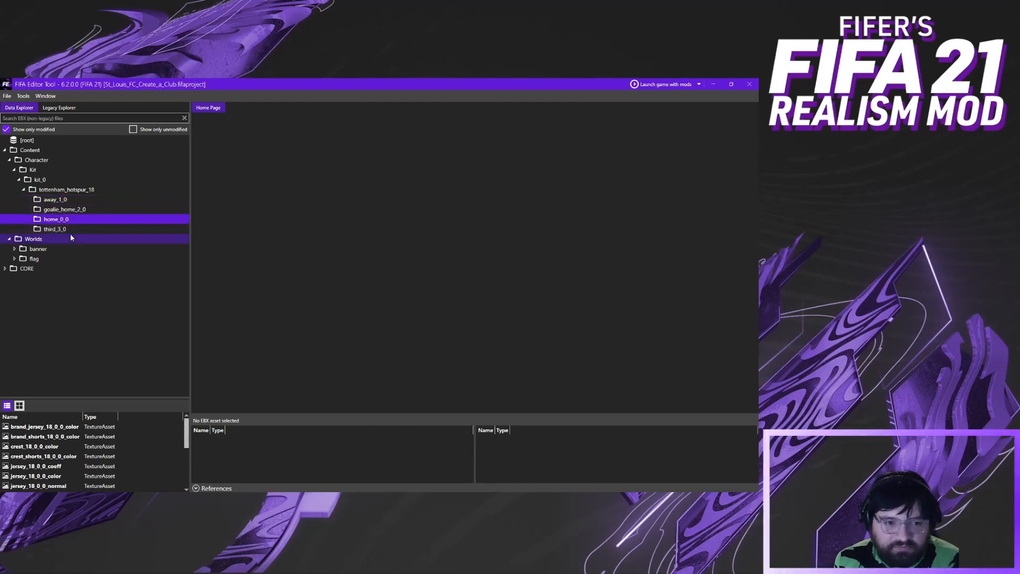
{"action": "left_click", "coordinate": [69, 230]}
Enlarge the asset list for home_0_0 and open its brand jersey, brand shorts, crest and crest shorts color textures
{"action": "left_click", "coordinate": [67, 219]}
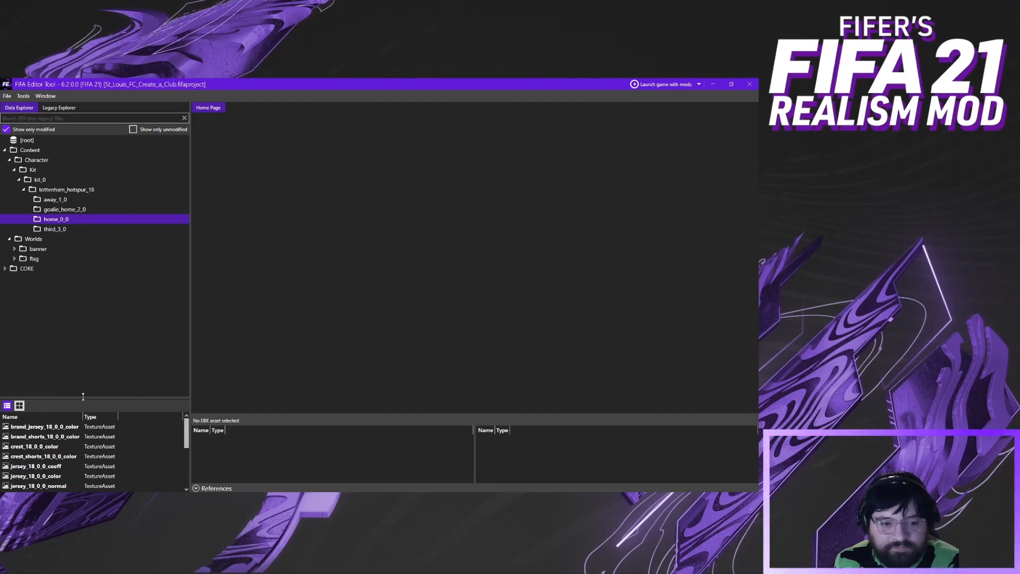
{"action": "left_click_drag", "start_coordinate": [82, 398], "coordinate": [82, 289]}
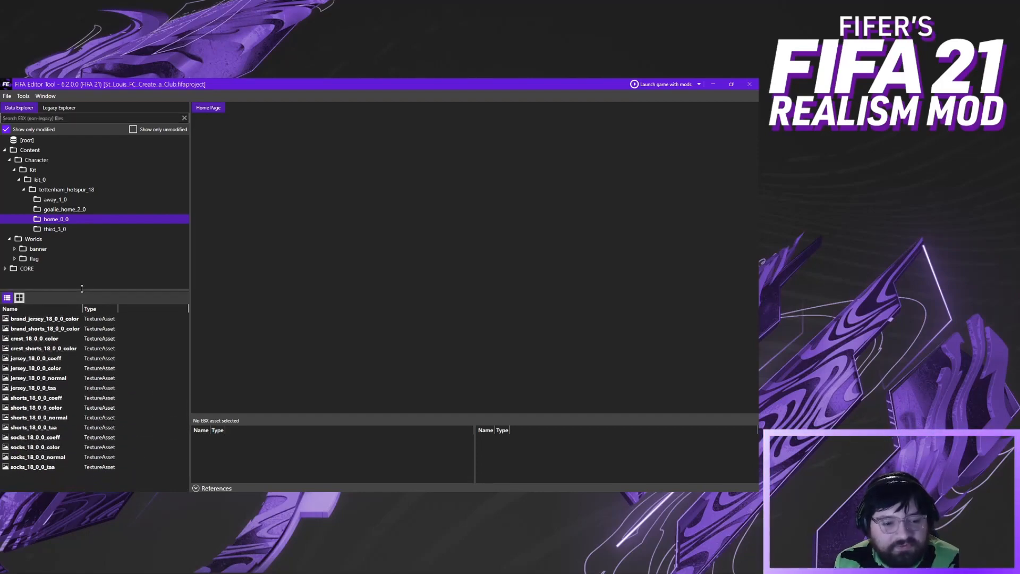
{"action": "left_click", "coordinate": [79, 320]}
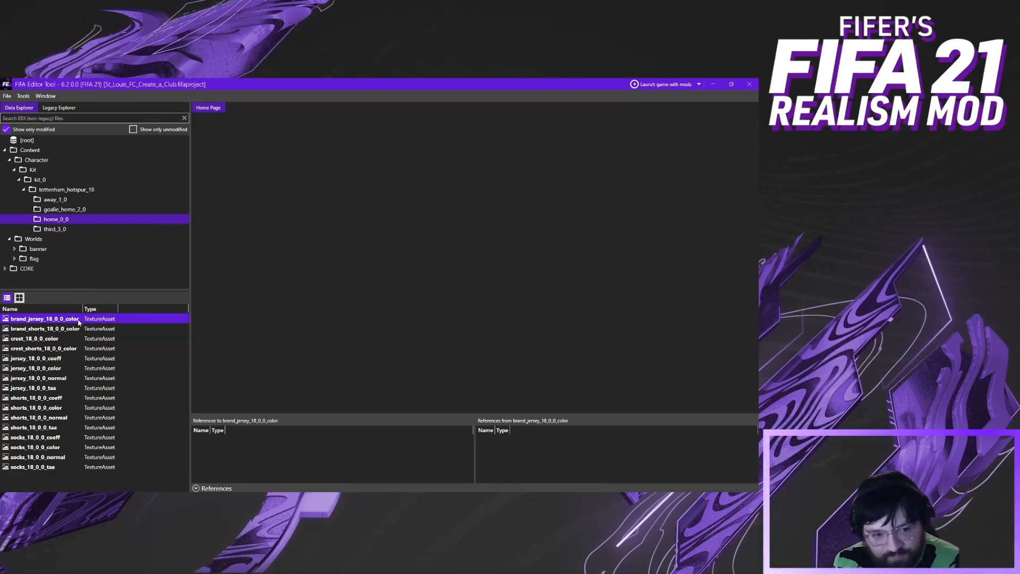
{"action": "double_click", "coordinate": [78, 320]}
{"action": "double_click", "coordinate": [70, 330]}
{"action": "left_click", "coordinate": [66, 340]}
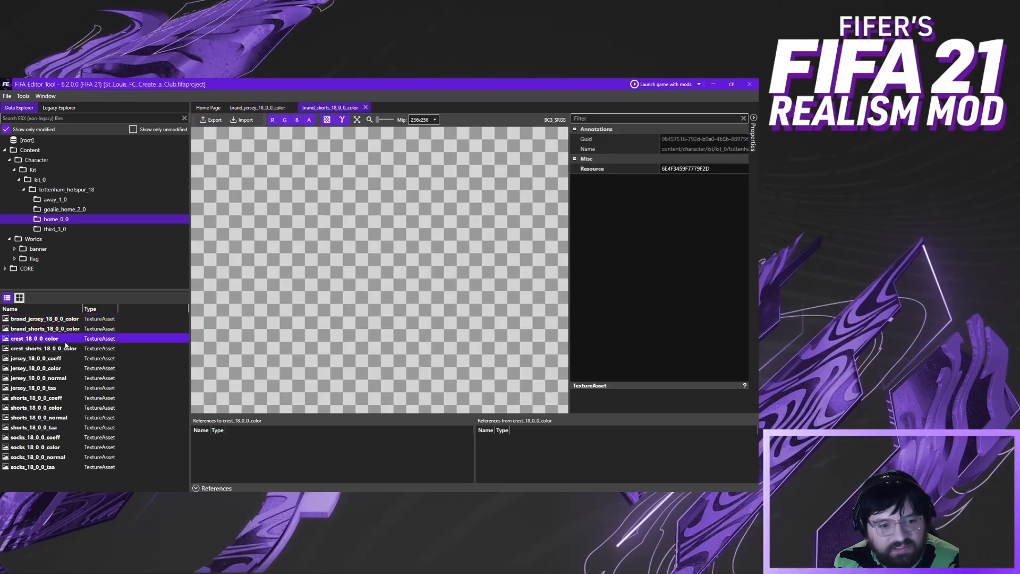
{"action": "double_click", "coordinate": [66, 348]}
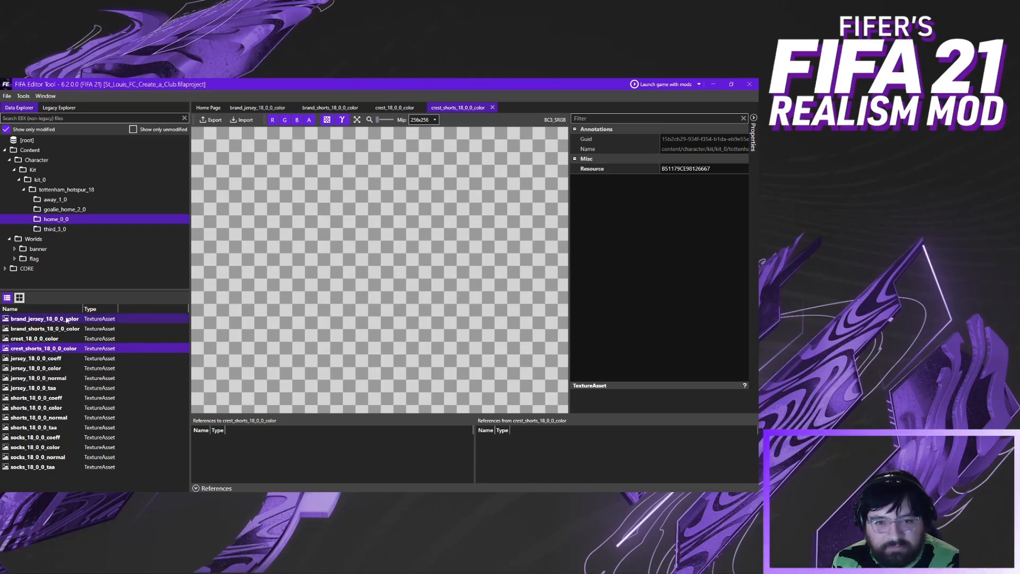
Flip through the open brand jersey, brand shorts, crest and crest shorts color textures of the home kit to inspect them
{"action": "left_click", "coordinate": [258, 108]}
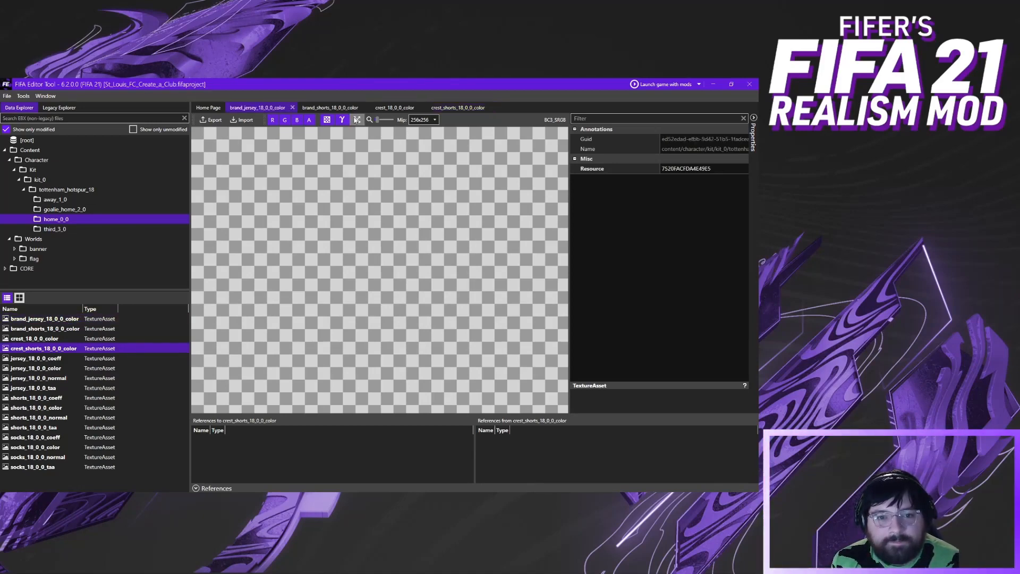
{"action": "left_click", "coordinate": [330, 107]}
{"action": "left_click", "coordinate": [394, 107]}
{"action": "left_click", "coordinate": [448, 108]}
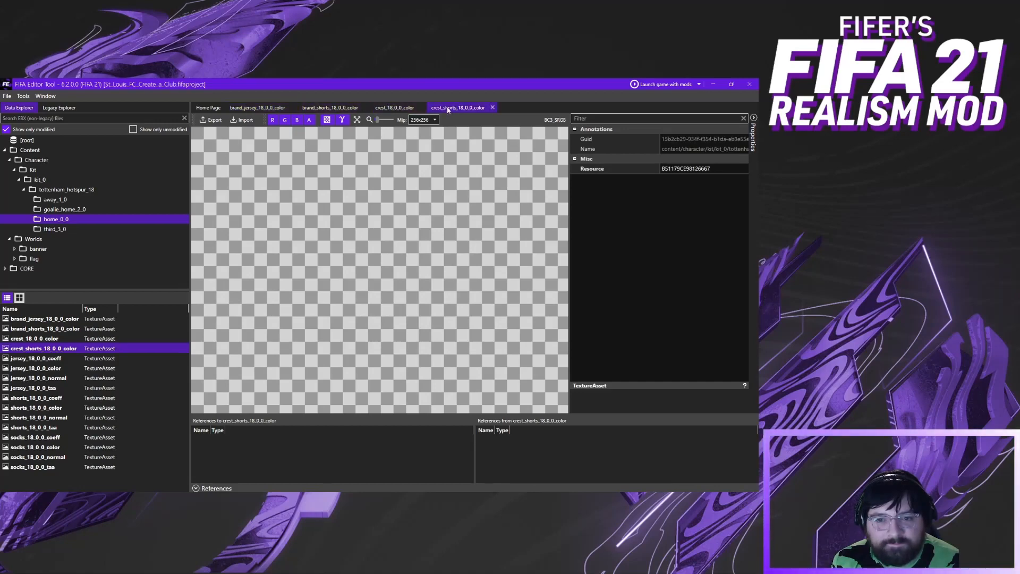
{"action": "left_click", "coordinate": [254, 109]}
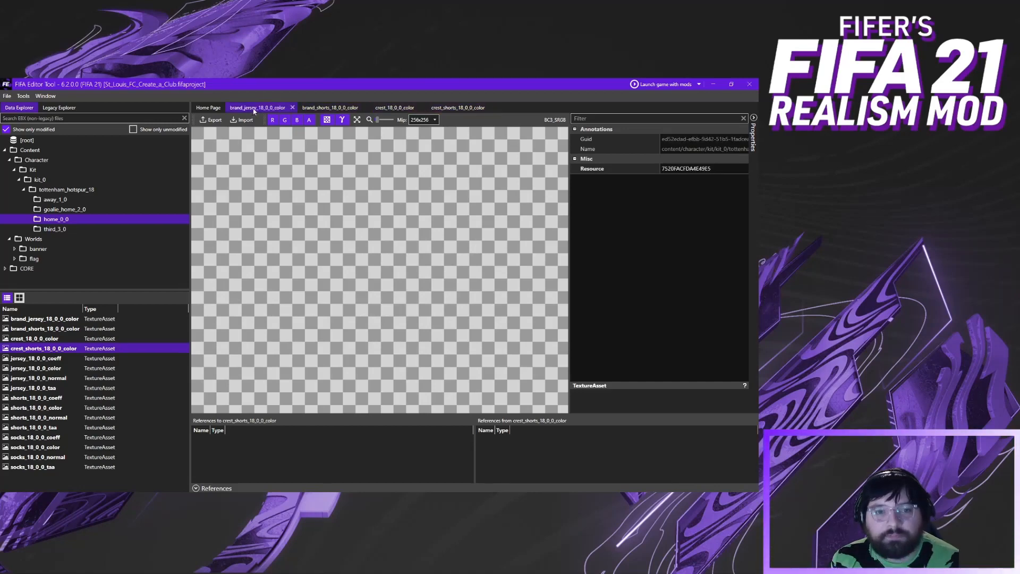
{"action": "left_click", "coordinate": [319, 108]}
{"action": "left_click", "coordinate": [393, 108]}
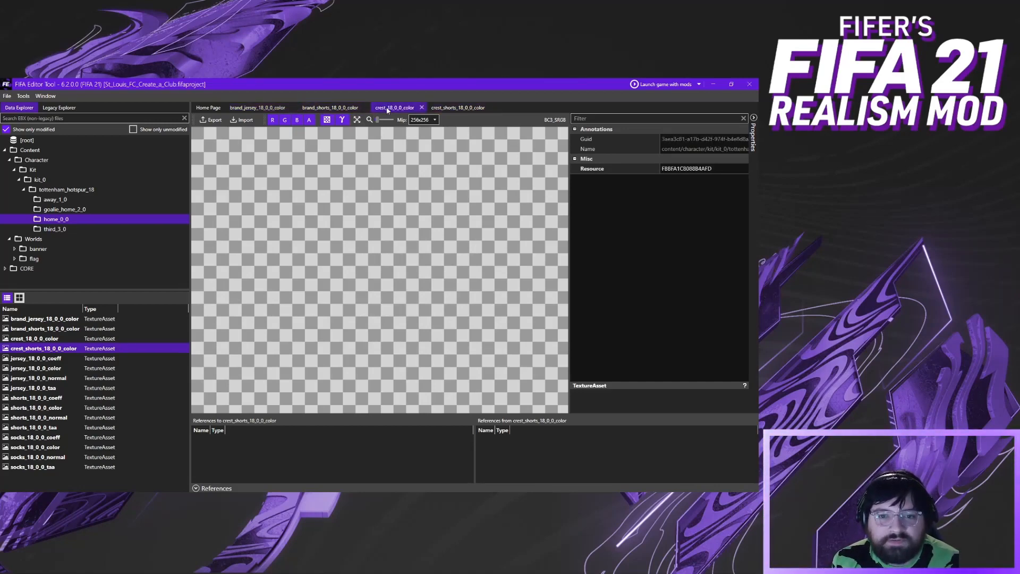
Switch among the open brand jersey, brand shorts, crest and crest shorts color textures again to compare the home kit's overlays
{"action": "left_click", "coordinate": [445, 109]}
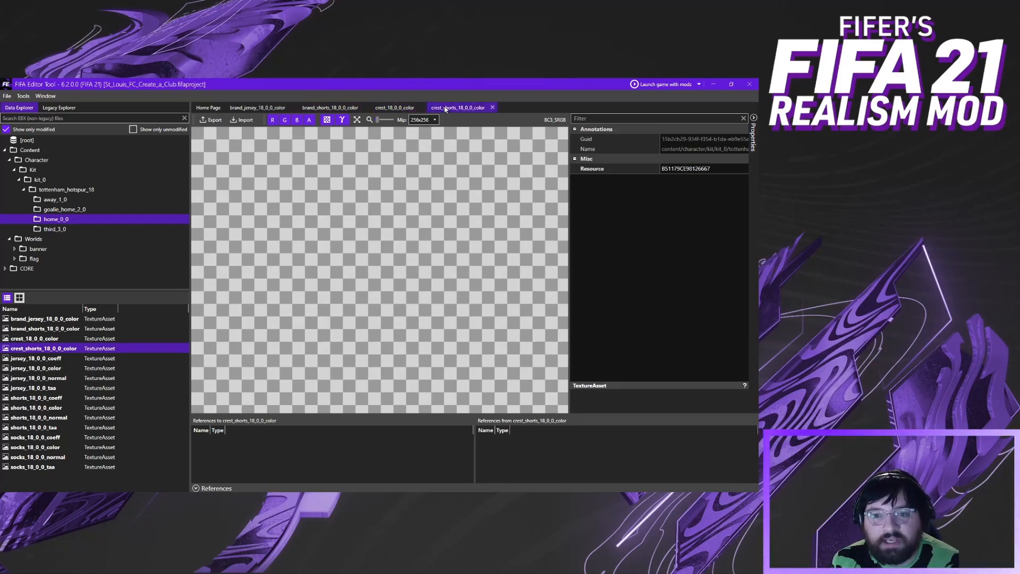
{"action": "left_click", "coordinate": [267, 109]}
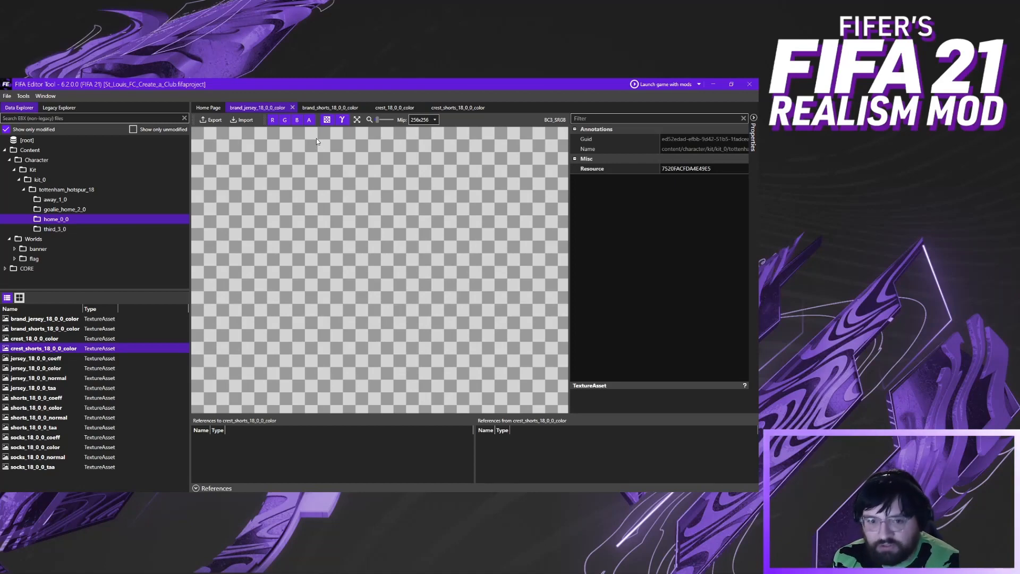
{"action": "left_click", "coordinate": [319, 109]}
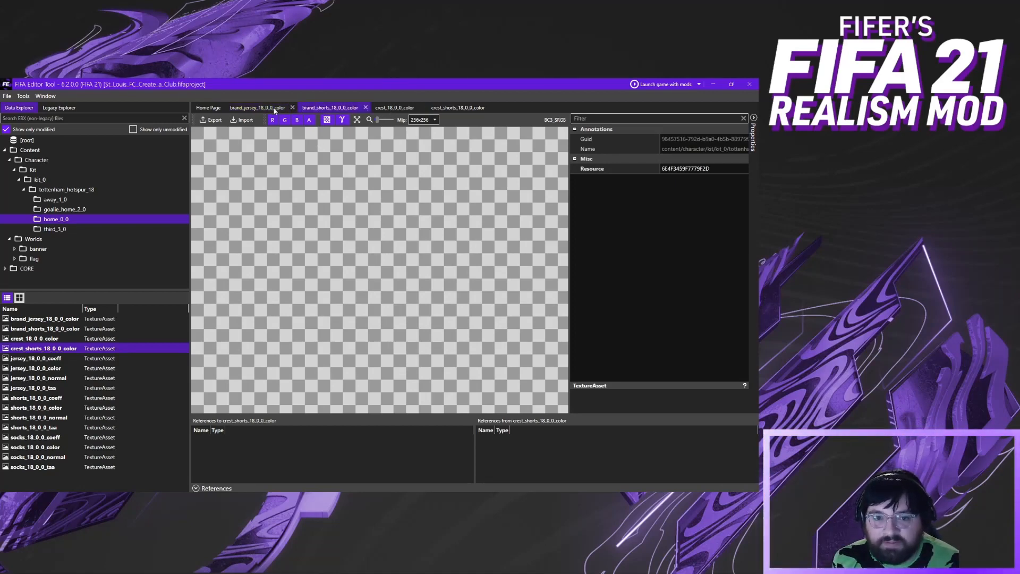
{"action": "left_click", "coordinate": [381, 109]}
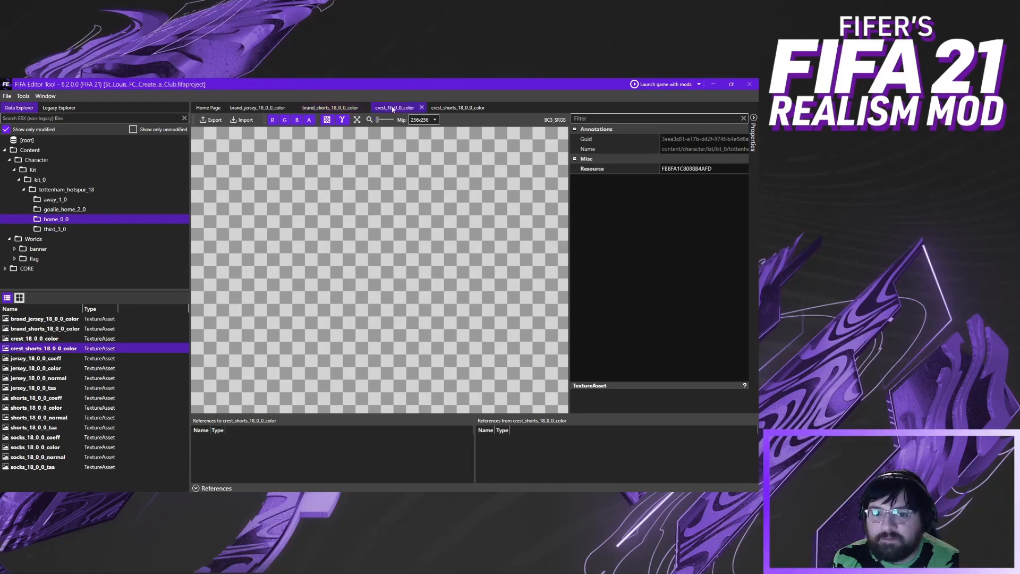
{"action": "left_click", "coordinate": [442, 108]}
{"action": "left_click", "coordinate": [331, 109]}
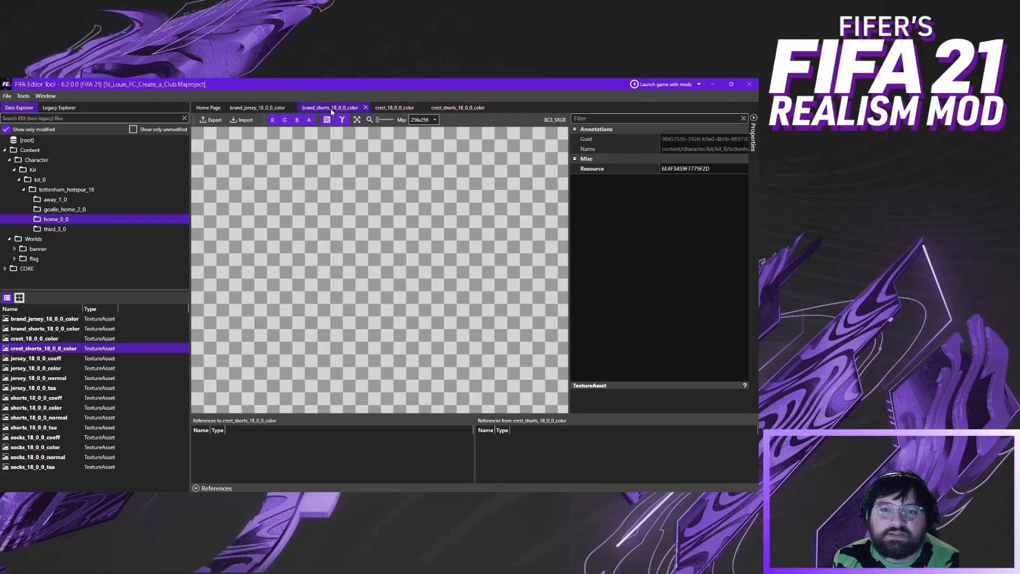
{"action": "left_click", "coordinate": [257, 108]}
{"action": "left_click", "coordinate": [324, 109]}
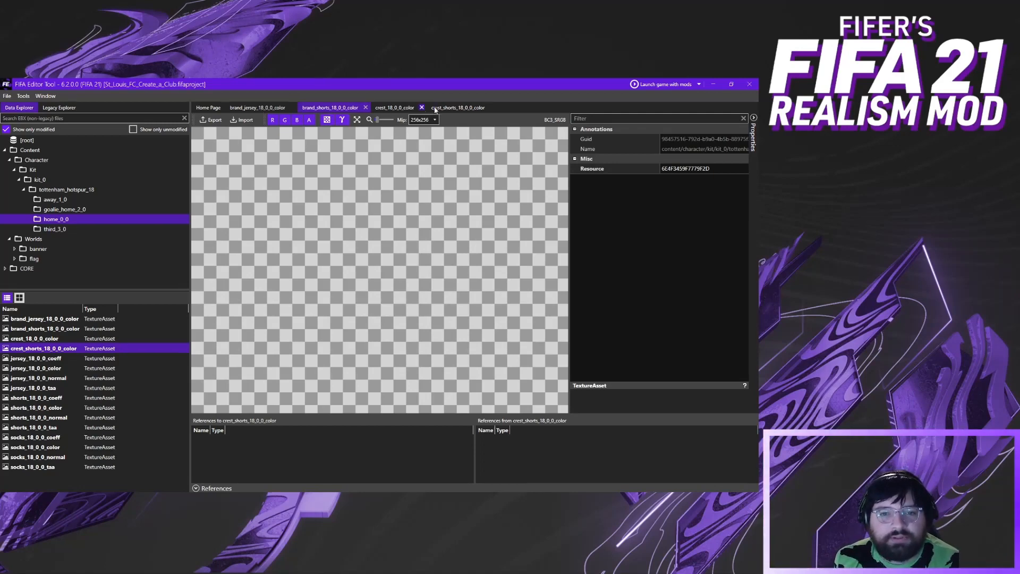
Open the texture import for brand_jersey_18_0_0_color and locate blank.png in the Home ver 2 folder
{"action": "left_click", "coordinate": [51, 320]}
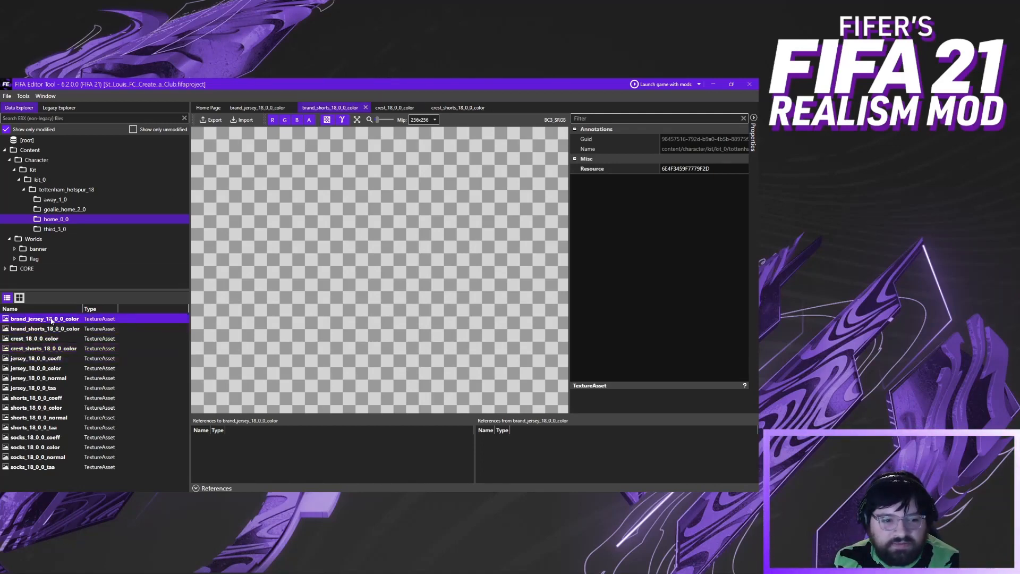
{"action": "right_click", "coordinate": [51, 321]}
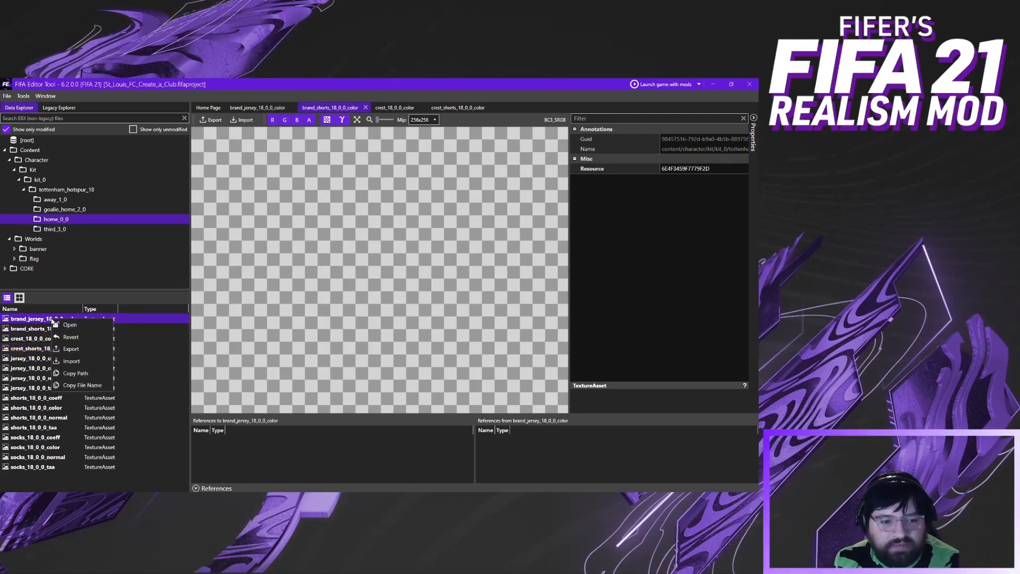
{"action": "left_click", "coordinate": [73, 361]}
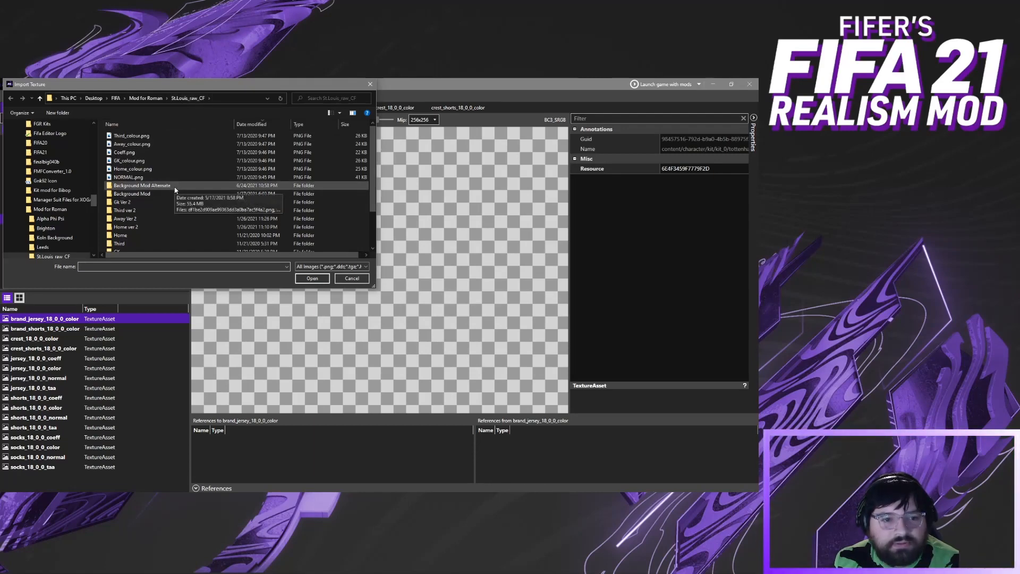
{"action": "double_click", "coordinate": [133, 228]}
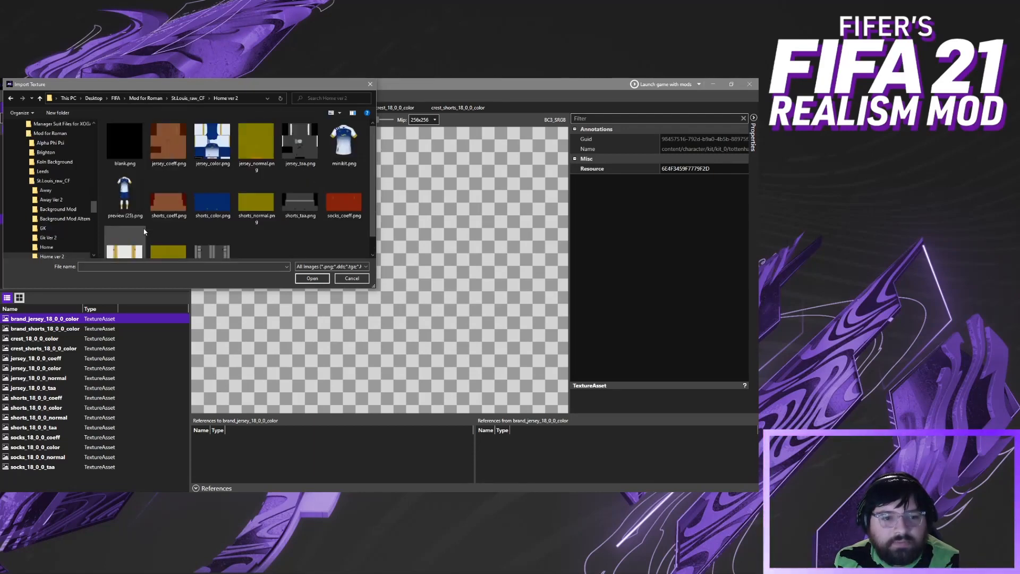
{"action": "left_click_drag", "start_coordinate": [146, 90], "coordinate": [216, 127]}
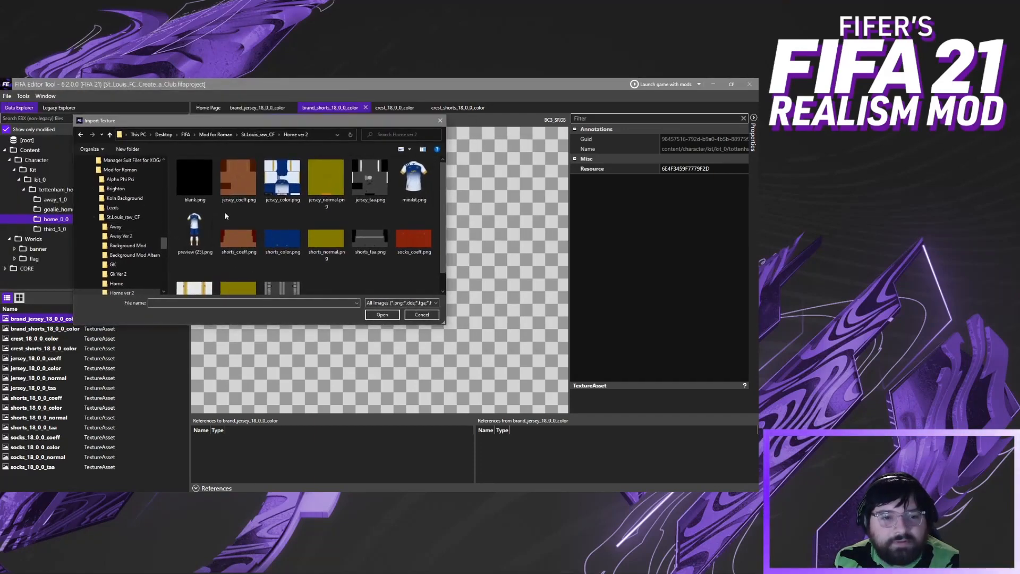
{"action": "left_click", "coordinate": [205, 188]}
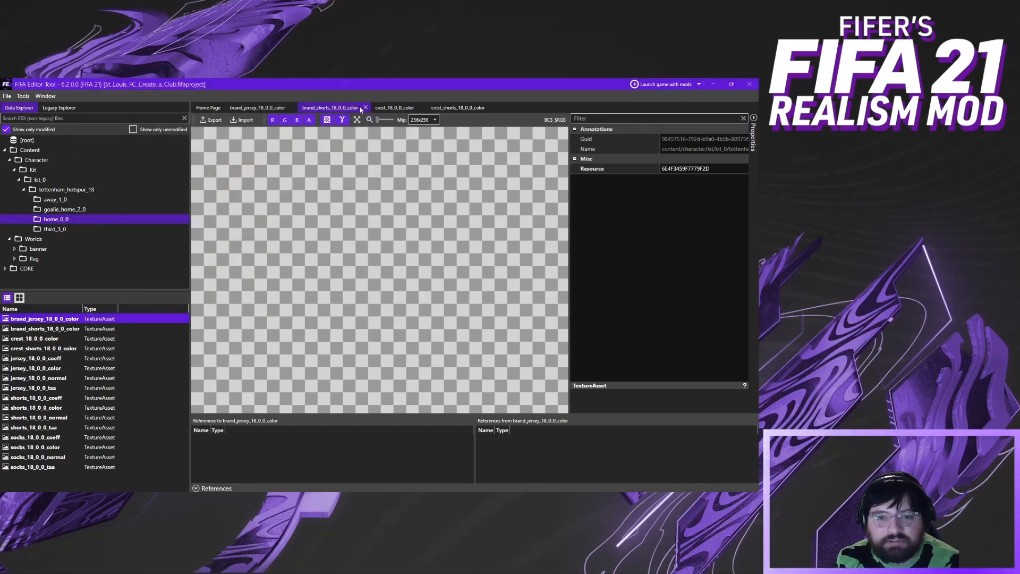
Close the four open brand and crest color textures
{"action": "left_click", "coordinate": [293, 108]}
{"action": "left_click", "coordinate": [293, 108]}
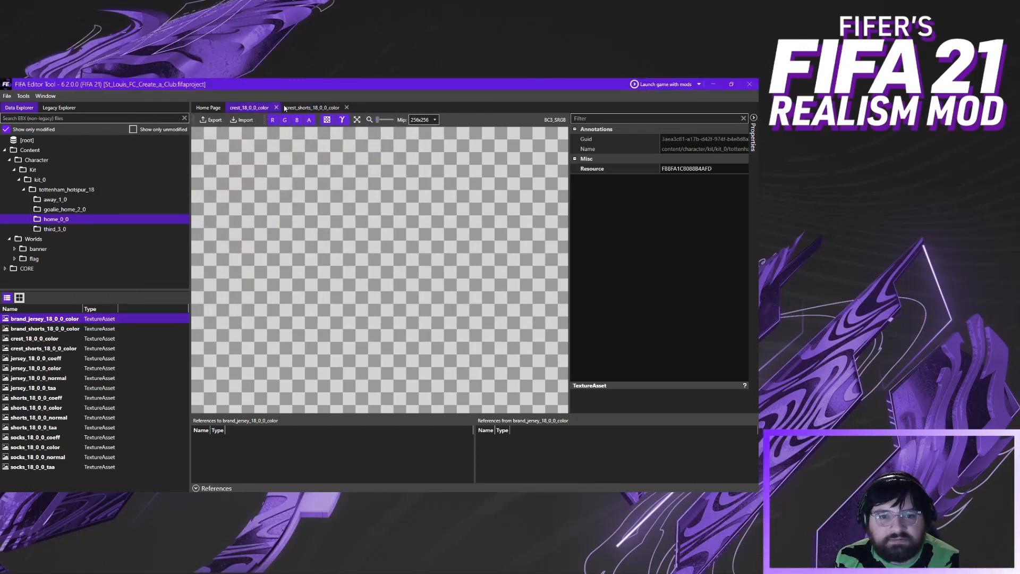
{"action": "left_click", "coordinate": [277, 108]}
{"action": "left_click", "coordinate": [290, 108]}
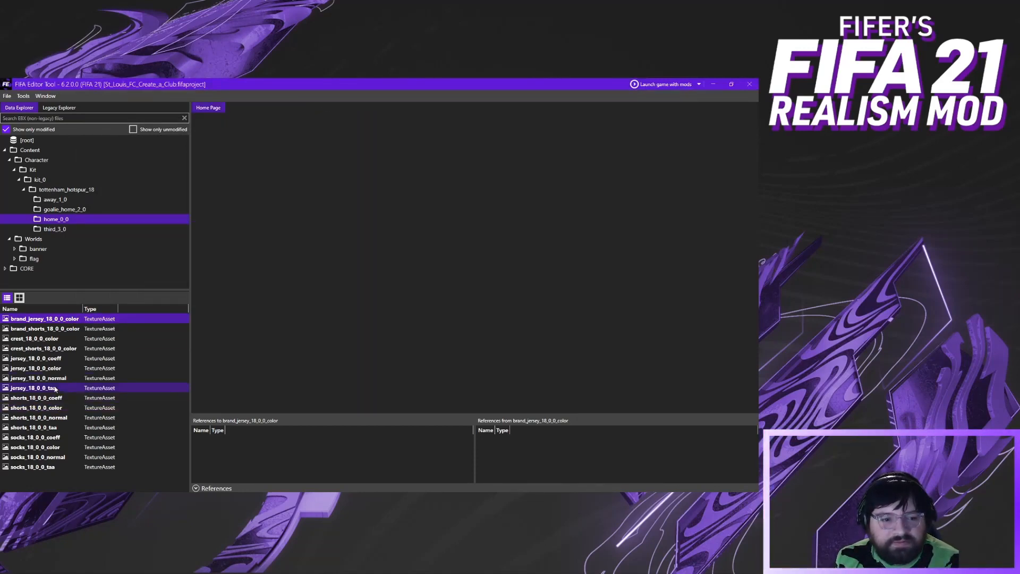
Go through the home kit's jersey textures and open jersey_18_0_0_coeff, jersey_18_0_0_color, jersey_18_0_0_normal and jersey_18_0_0_taa to inspect each one
{"action": "left_click", "coordinate": [59, 359]}
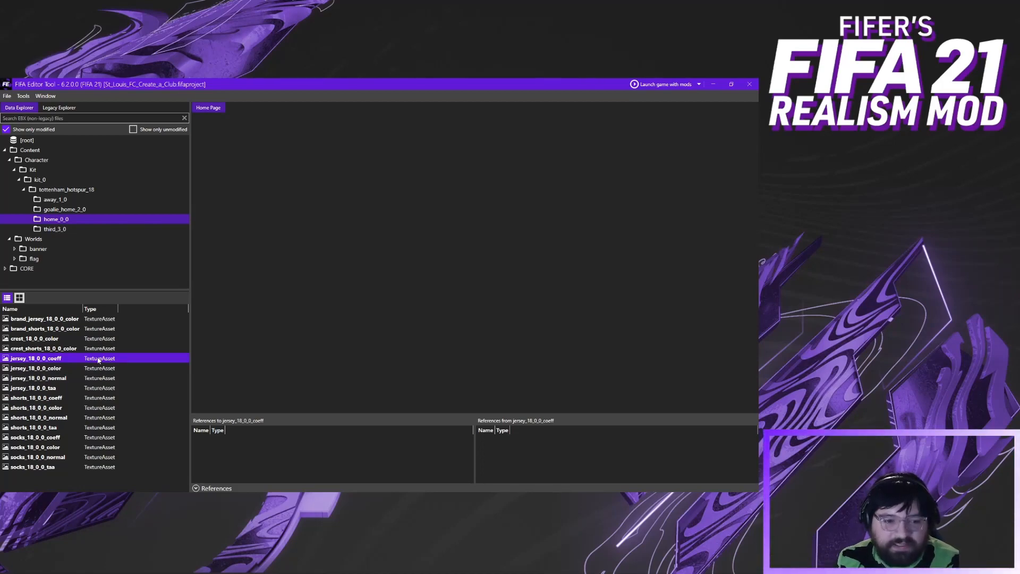
{"action": "left_click", "coordinate": [66, 367]}
{"action": "left_click", "coordinate": [67, 377]}
{"action": "left_click", "coordinate": [63, 387]}
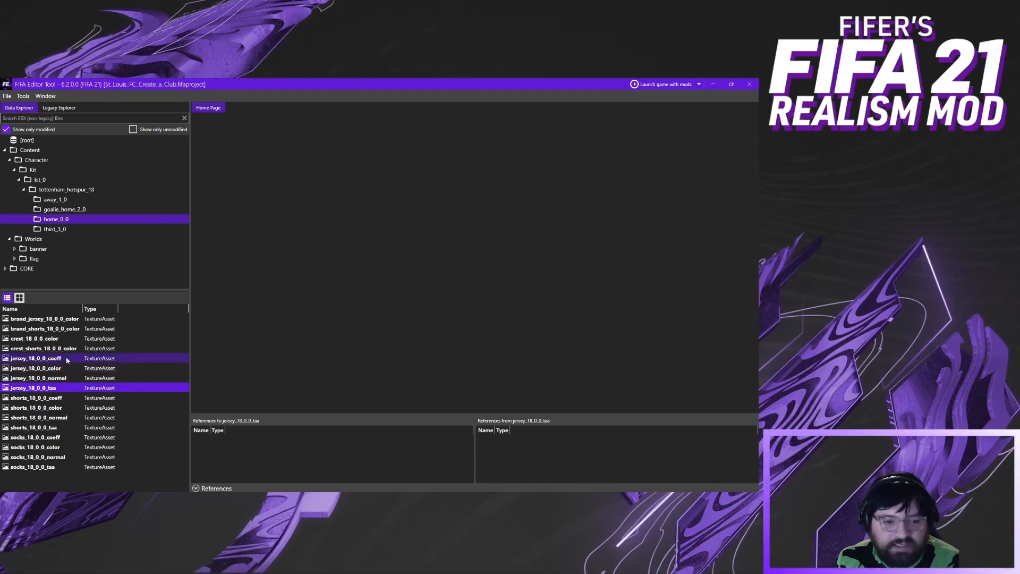
{"action": "double_click", "coordinate": [66, 358]}
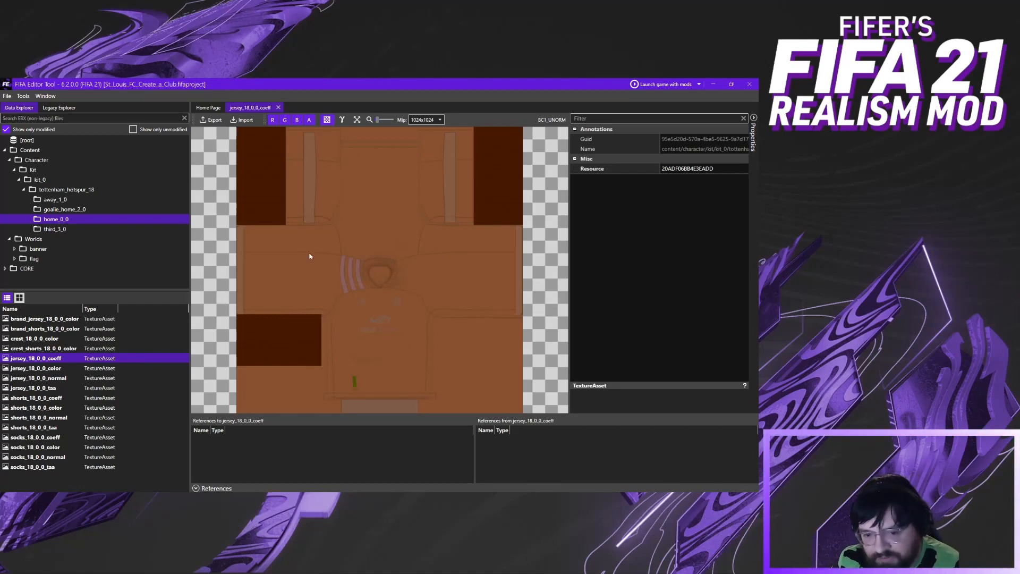
{"action": "left_click", "coordinate": [66, 368]}
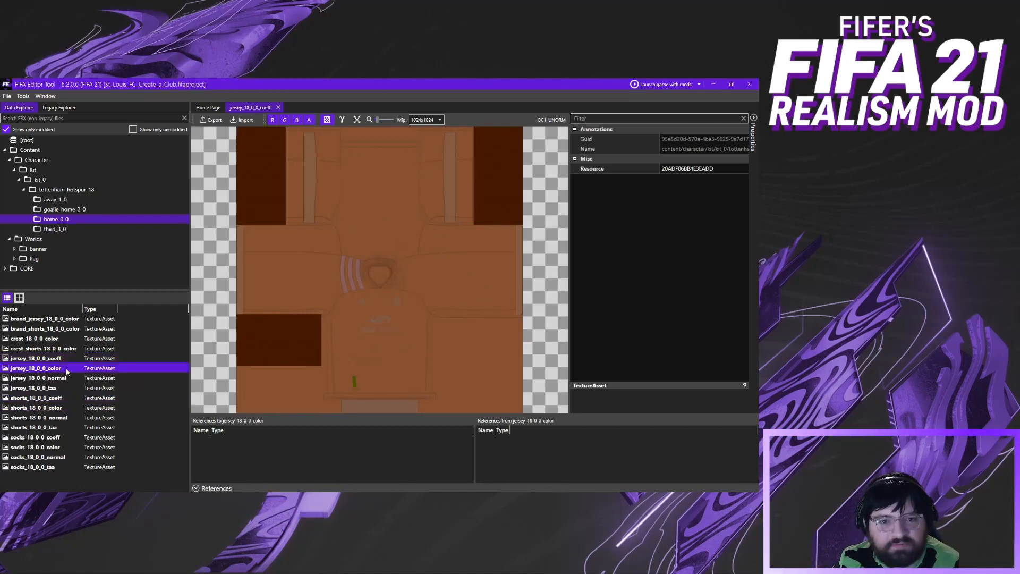
{"action": "double_click", "coordinate": [66, 368]}
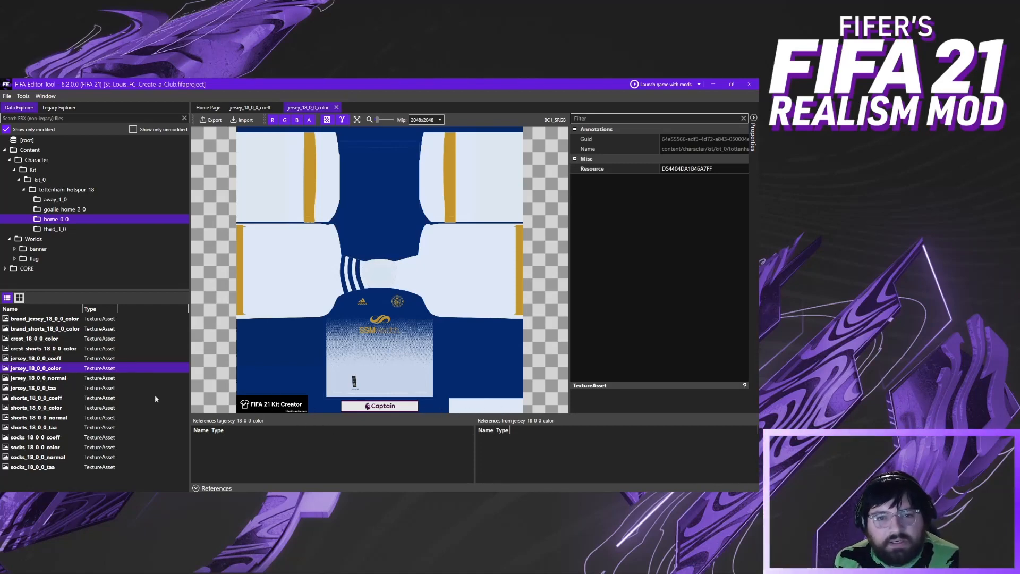
{"action": "double_click", "coordinate": [59, 378]}
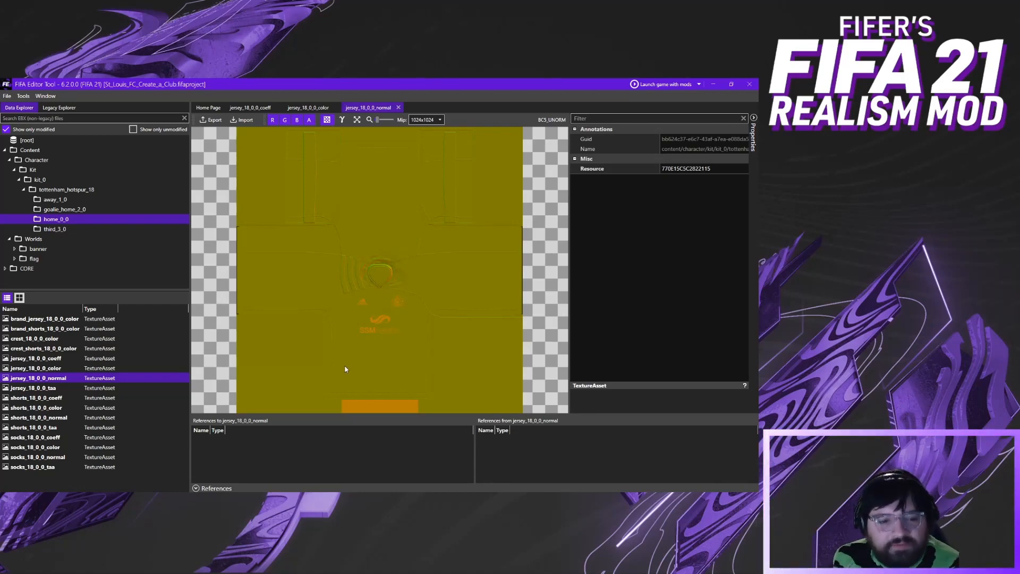
{"action": "double_click", "coordinate": [64, 388]}
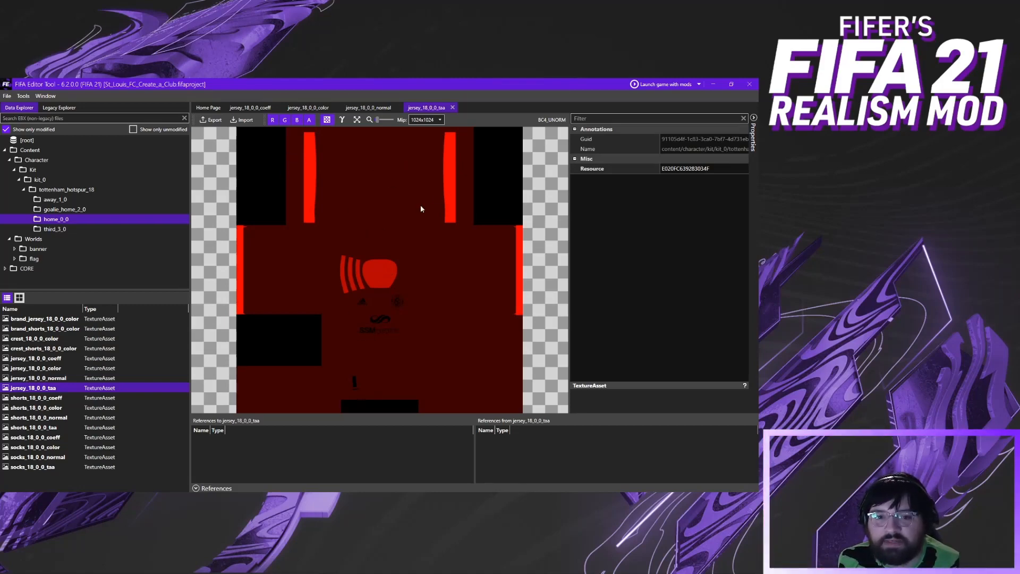
Switch to File Explorer and view jersey_taa.png from the Gk Ver 2 folder, then return to FIFA Editor Tool
{"action": "left_click", "coordinate": [109, 480]}
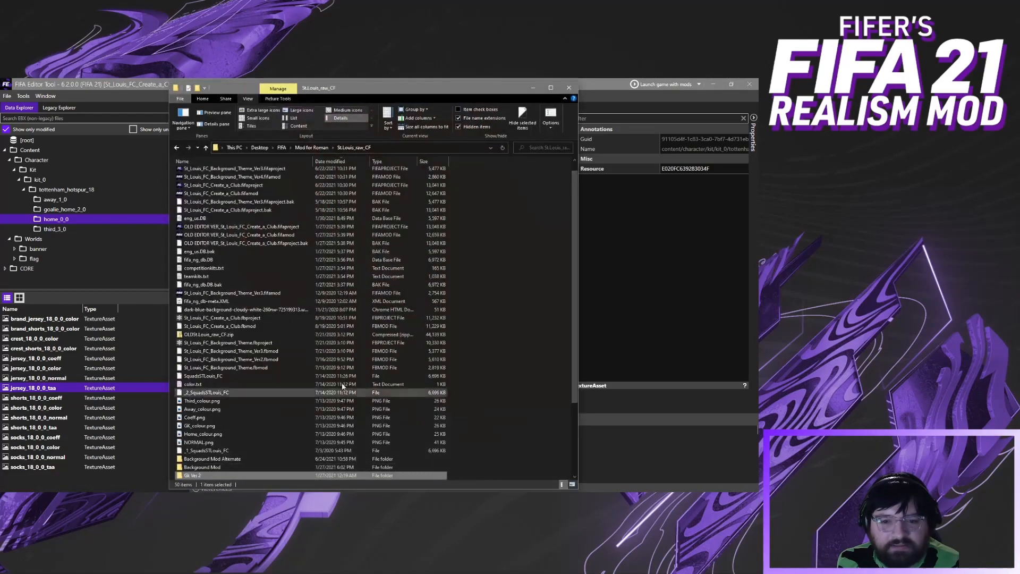
{"action": "double_click", "coordinate": [243, 475]}
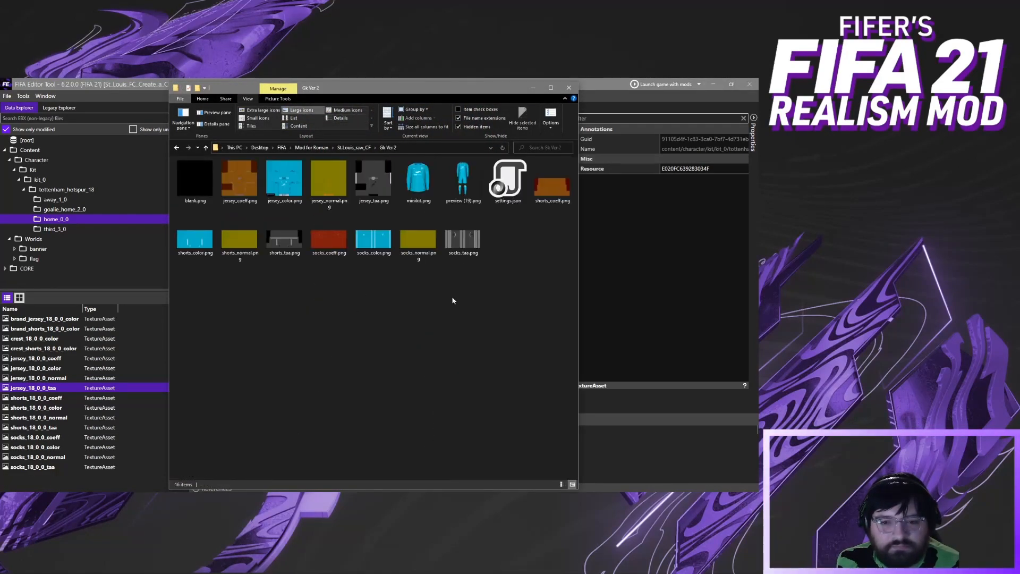
{"action": "double_click", "coordinate": [374, 181]}
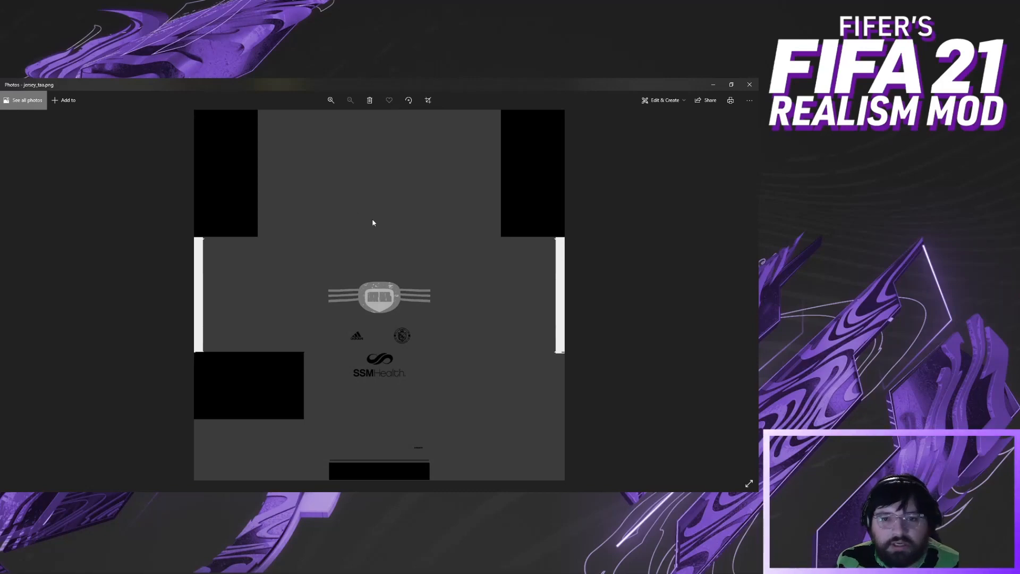
{"action": "left_click", "coordinate": [750, 84]}
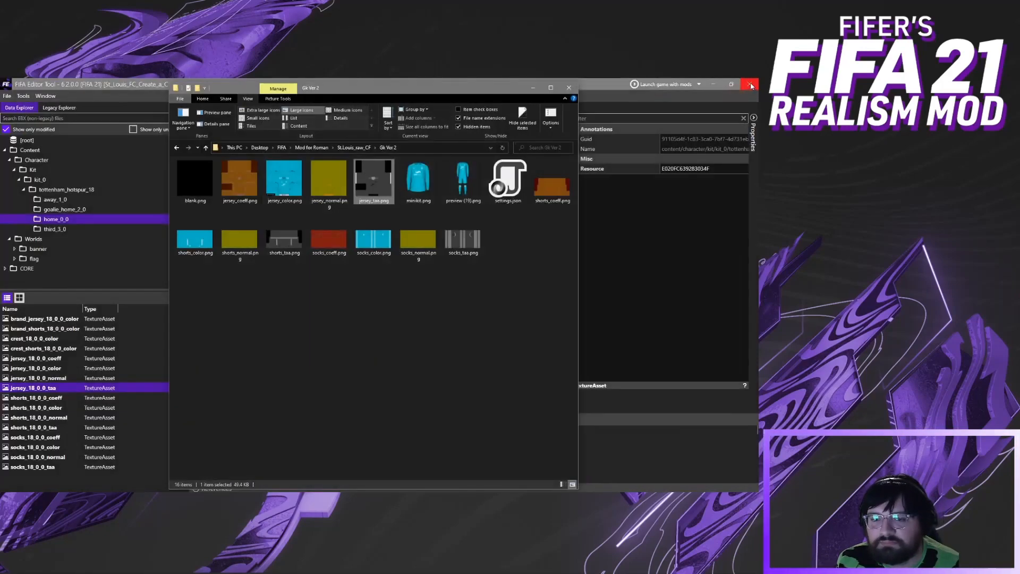
{"action": "left_click", "coordinate": [534, 88]}
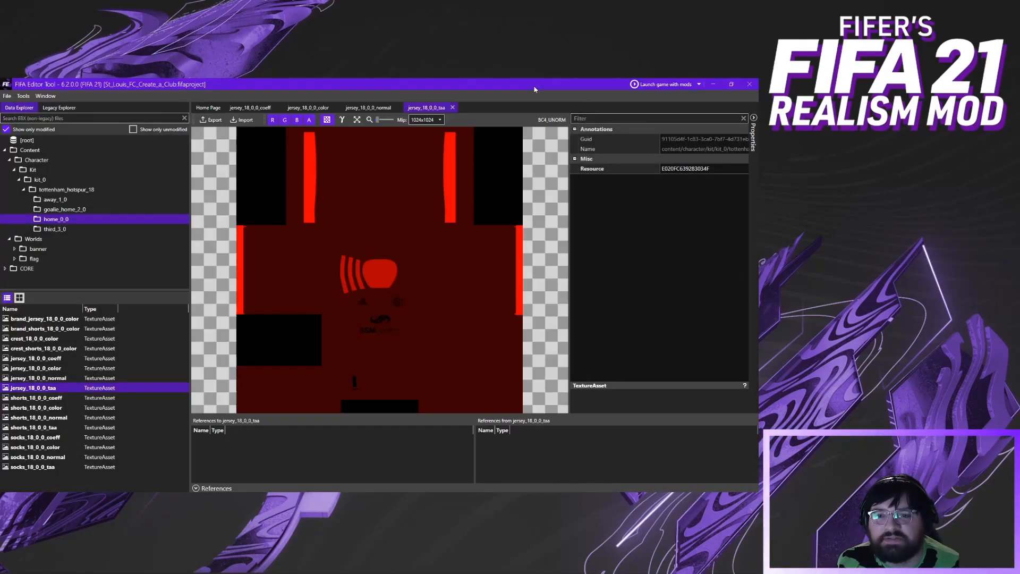
Check the import options for jersey_18_0_0_coeff and go through the home kit's shorts and socks textures
{"action": "left_click", "coordinate": [68, 358]}
{"action": "right_click", "coordinate": [68, 358]}
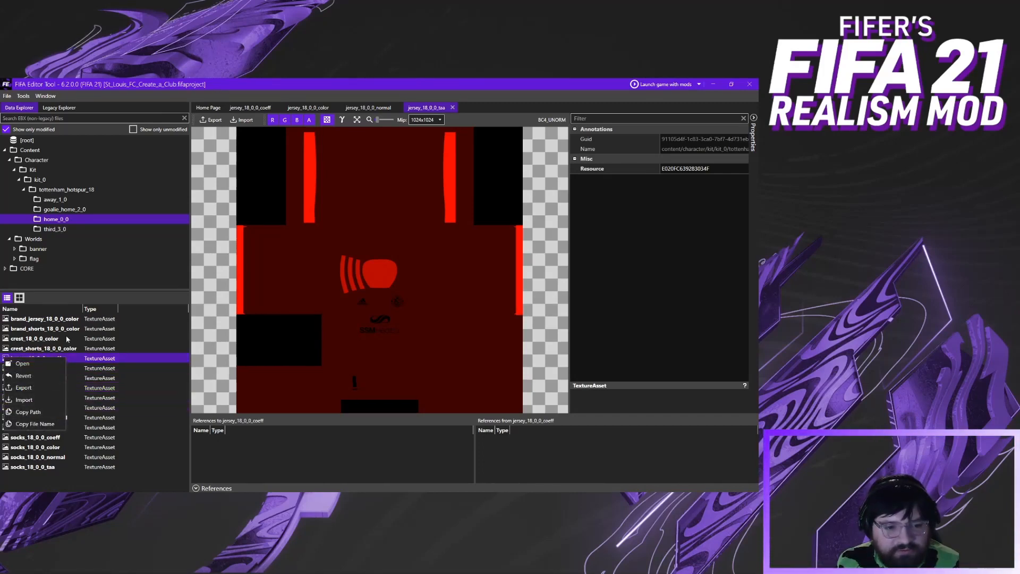
{"action": "left_click", "coordinate": [72, 417]}
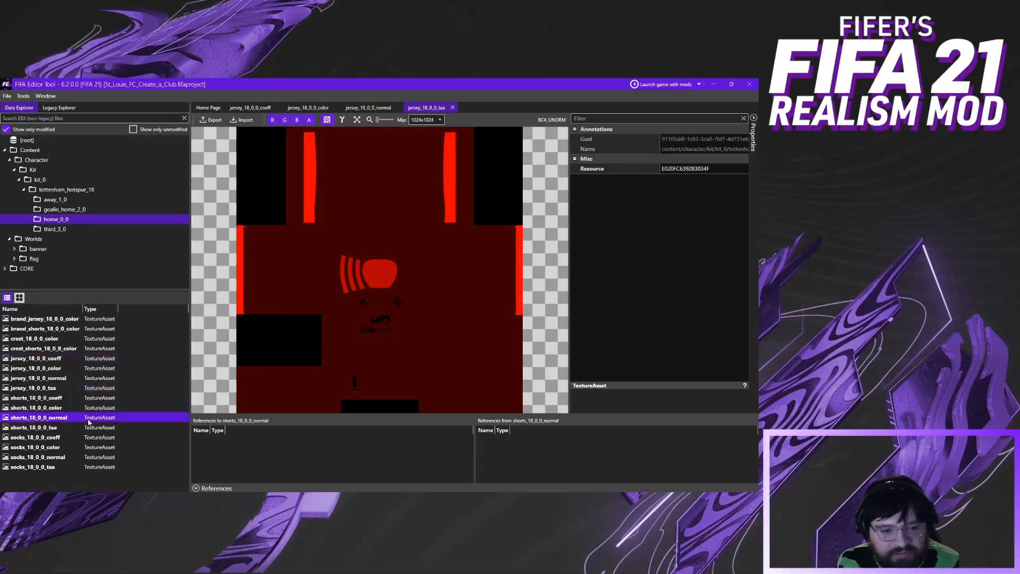
{"action": "left_click", "coordinate": [59, 438]}
{"action": "left_click", "coordinate": [60, 457]}
{"action": "left_click", "coordinate": [99, 466]}
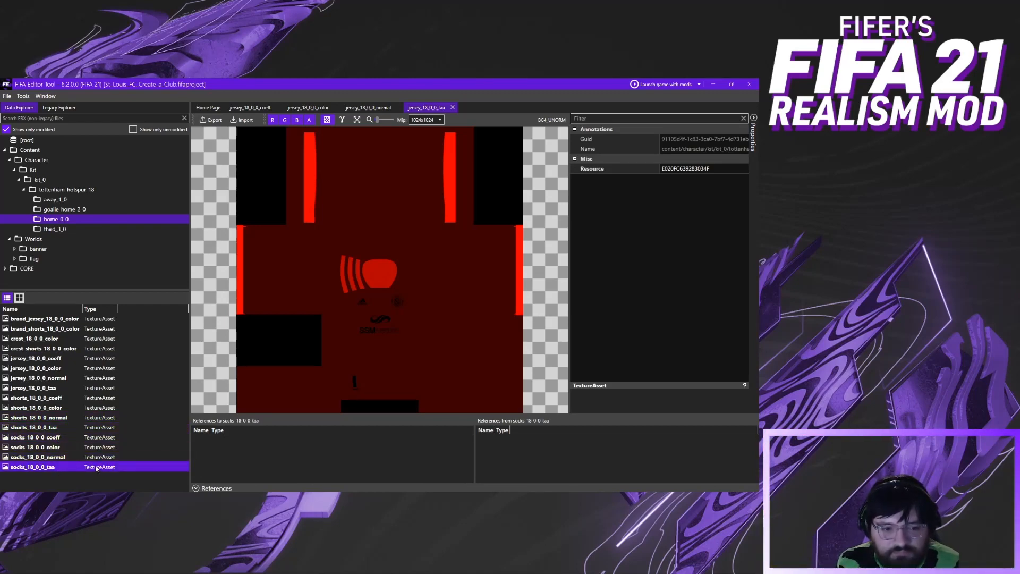
Show unmodified assets as well and widen the Name column of the home_0_0 asset list
{"action": "left_click", "coordinate": [5, 130]}
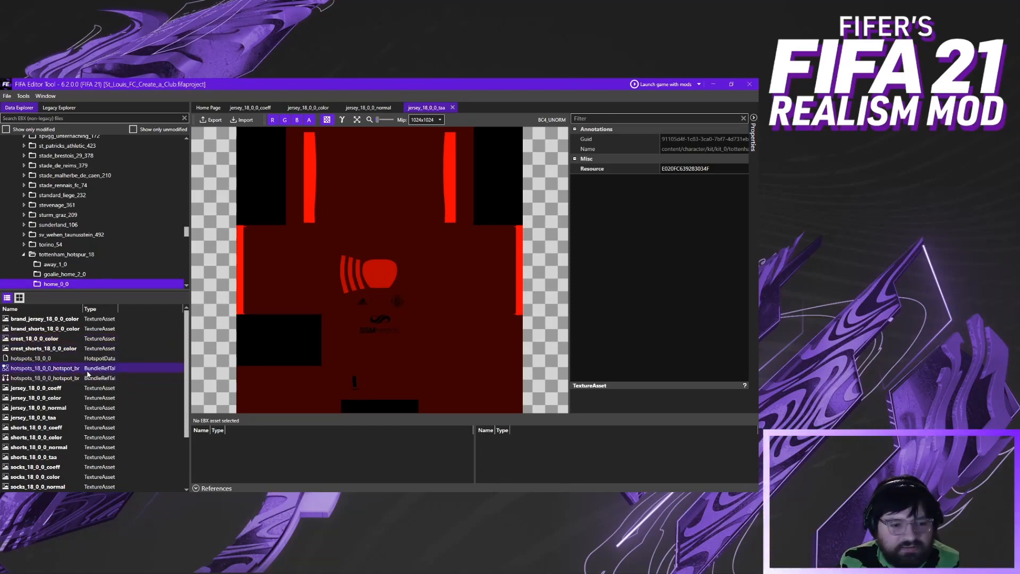
{"action": "mouse_move", "coordinate": [83, 310]}
{"action": "left_mouse_down"}
{"action": "mouse_move", "coordinate": [114, 316]}
{"action": "mouse_move", "coordinate": [85, 317]}
{"action": "left_mouse_up"}
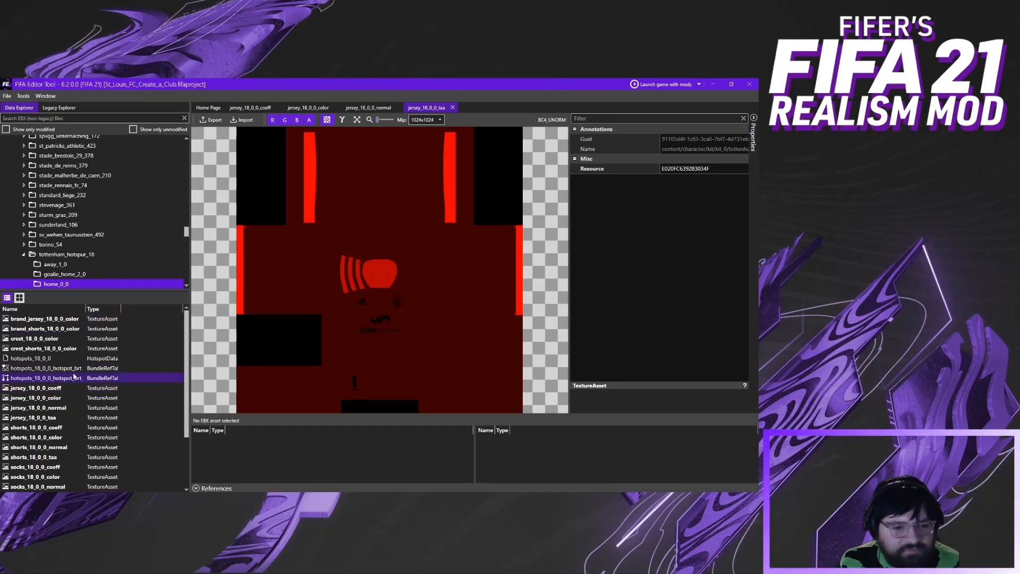
Go through the home kit's weave texture arrays and open weave_socks_18_0_0_normal_array and weave_shorts_18_0_0_normal_array for inspection
{"action": "scroll", "coordinate": [64, 446], "scroll_direction": "down", "scroll_amount": 2}
{"action": "left_click", "coordinate": [52, 447]}
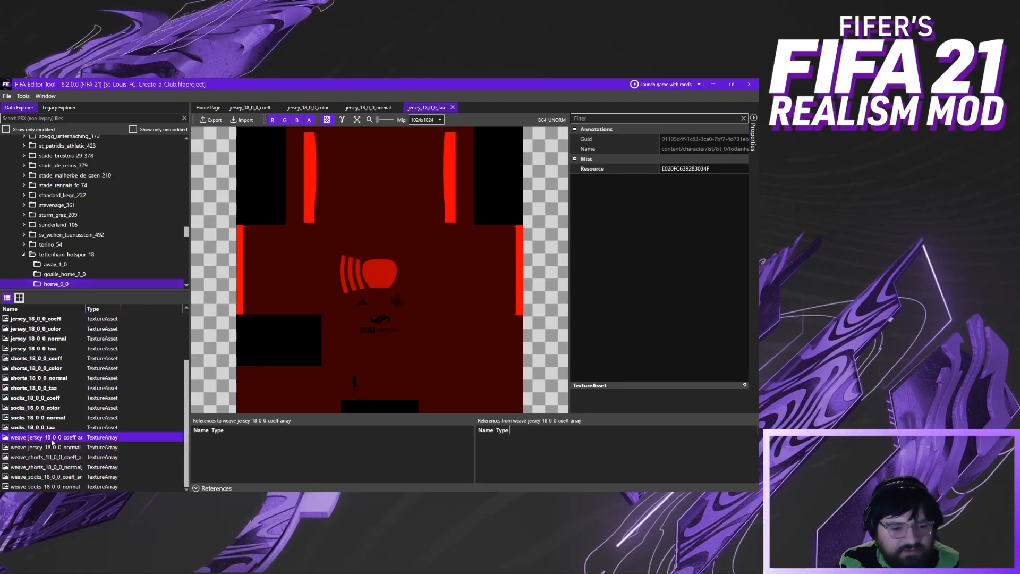
{"action": "left_click", "coordinate": [53, 457]}
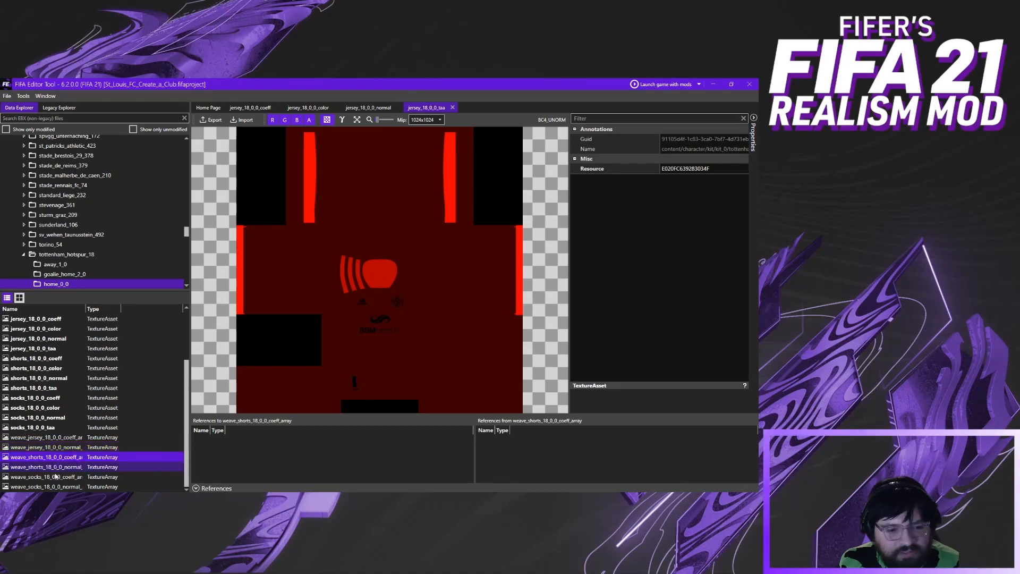
{"action": "left_click", "coordinate": [53, 466]}
{"action": "left_click", "coordinate": [54, 476]}
{"action": "double_click", "coordinate": [53, 486]}
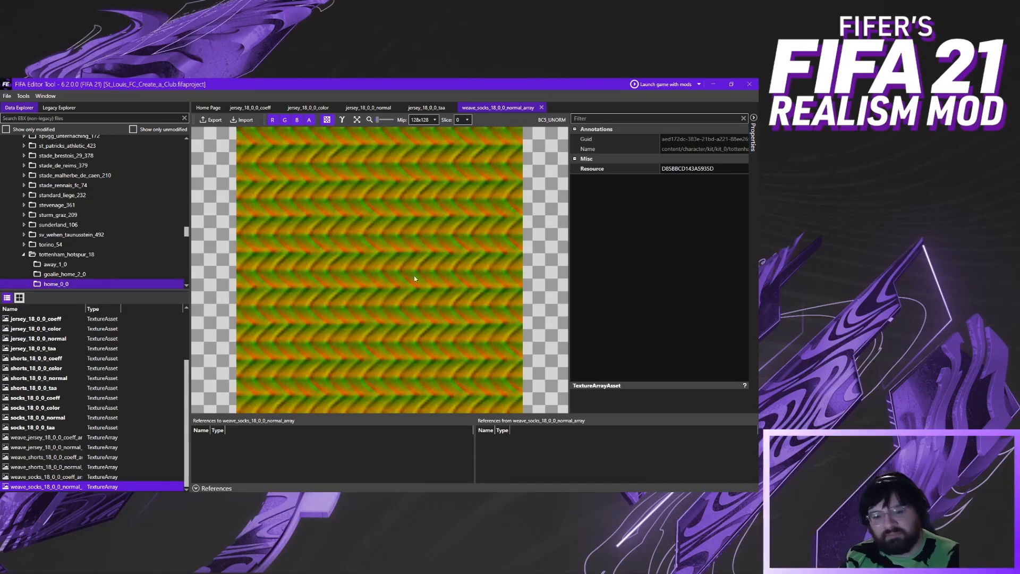
{"action": "double_click", "coordinate": [53, 467]}
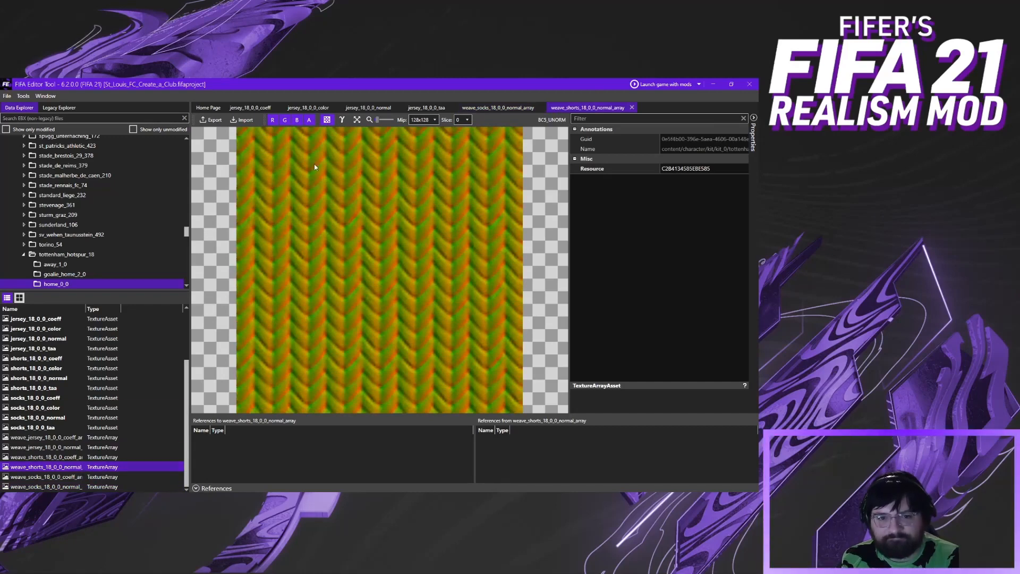
Close the two open weave texture arrays and open the home kit's hotspots_18_0_0 asset
{"action": "left_click", "coordinate": [632, 108]}
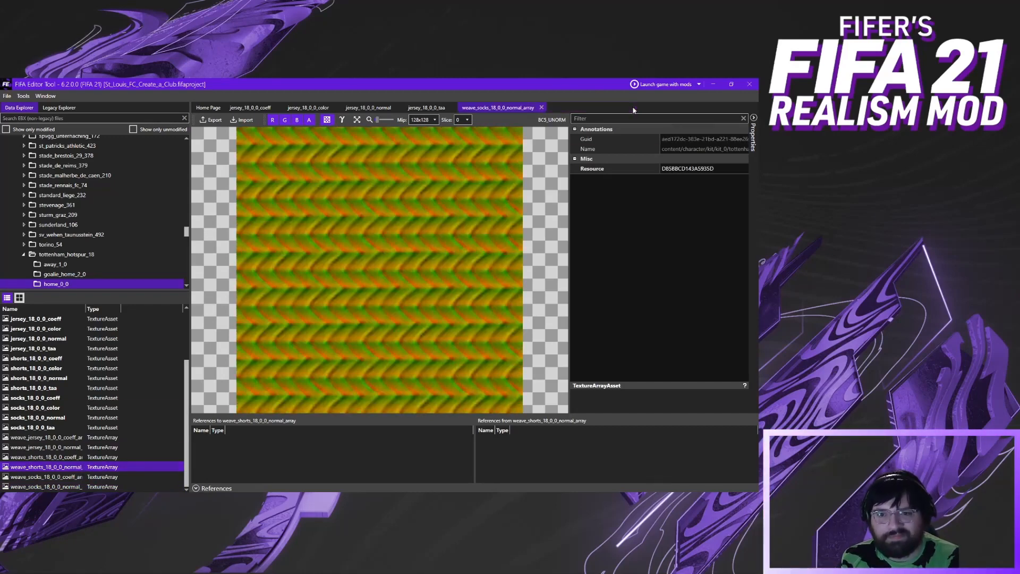
{"action": "left_click", "coordinate": [542, 107]}
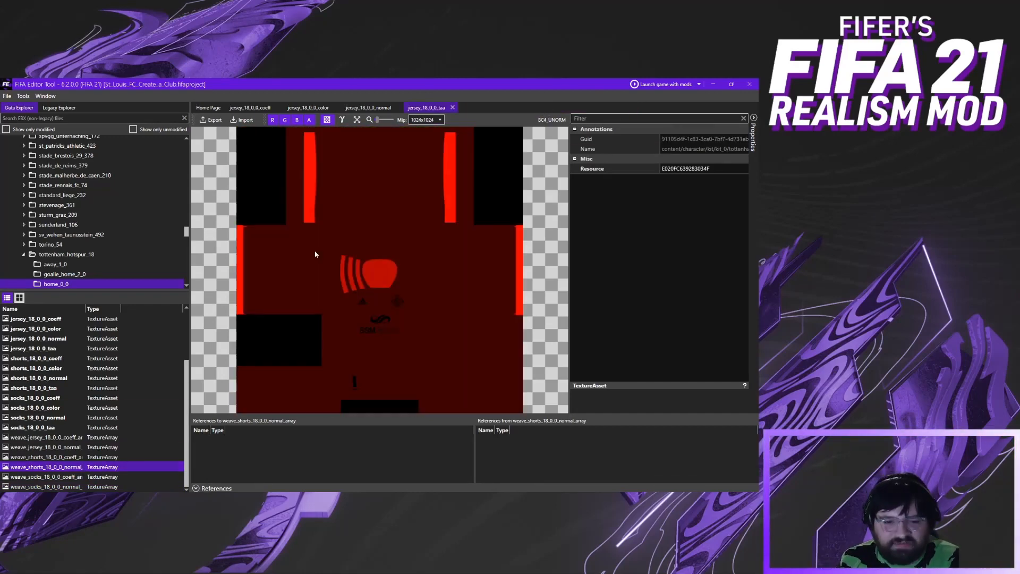
{"action": "left_click", "coordinate": [33, 439]}
{"action": "left_click", "coordinate": [38, 427]}
{"action": "scroll", "coordinate": [48, 423], "scroll_direction": "up", "scroll_amount": 3}
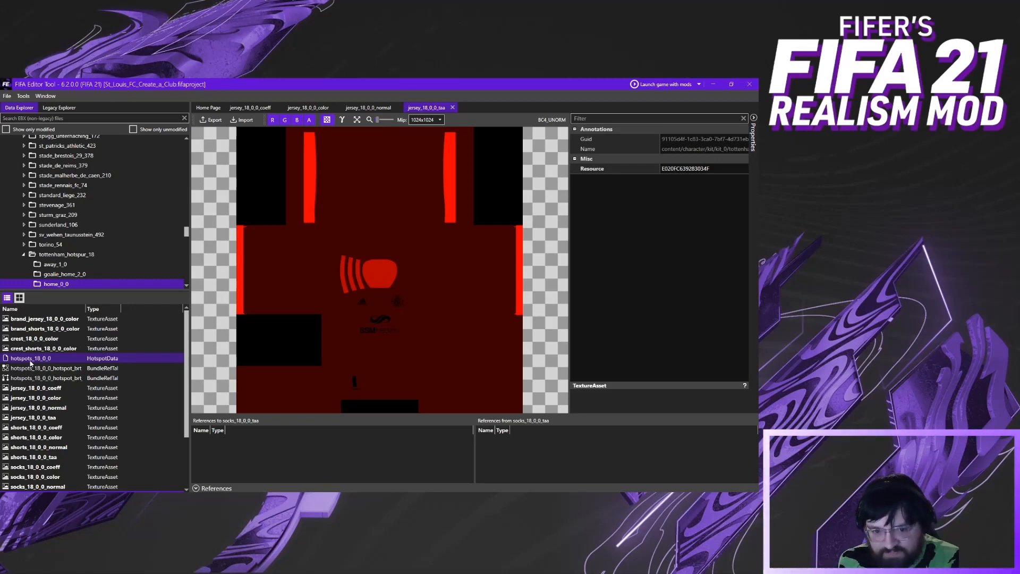
{"action": "left_click", "coordinate": [61, 359]}
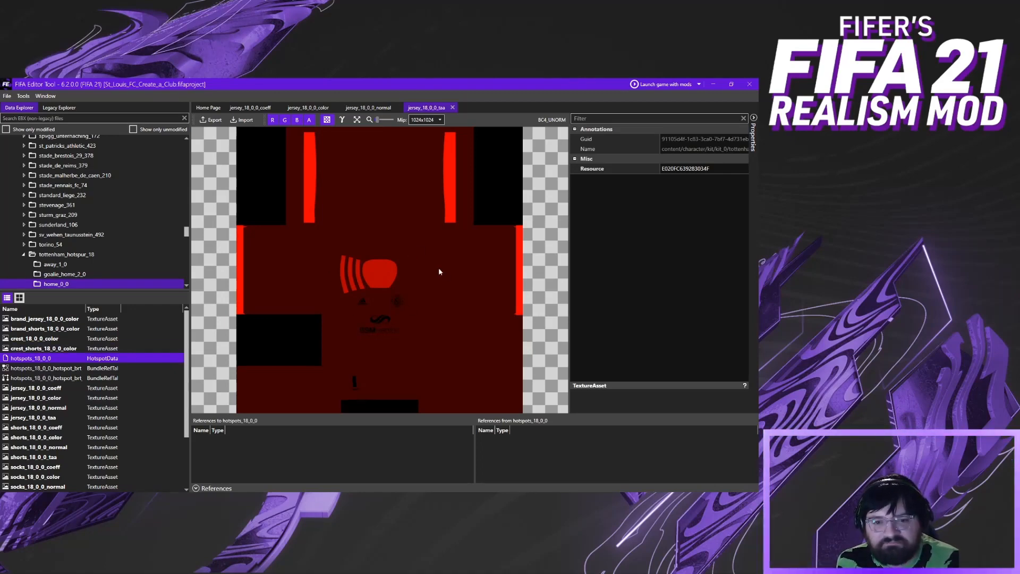
{"action": "double_click", "coordinate": [69, 358]}
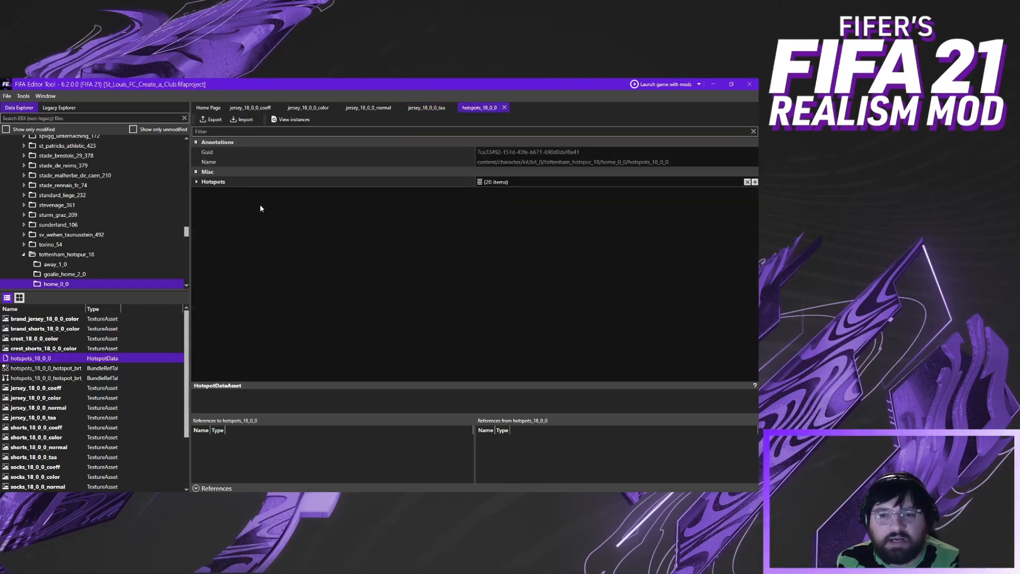
Expand the Hotspots list and its entries [0], [1] and [2] to view their group, name and bounds fields
{"action": "left_click", "coordinate": [197, 182]}
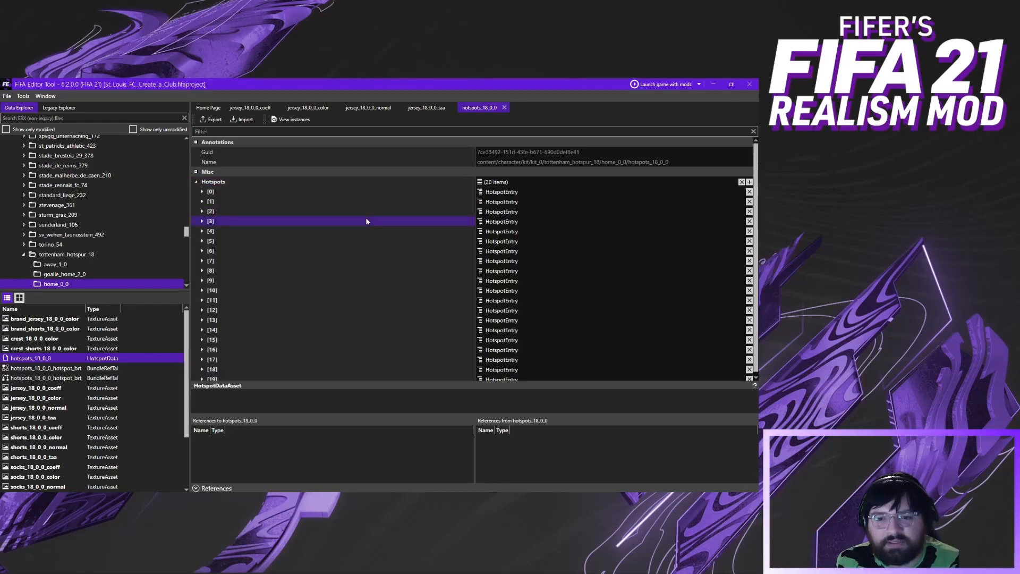
{"action": "left_click", "coordinate": [202, 192]}
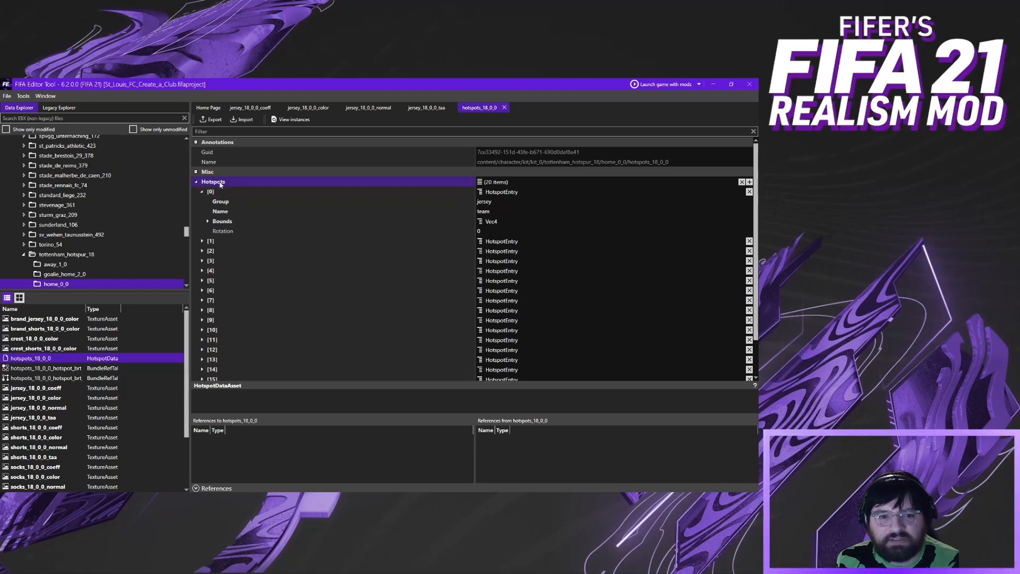
{"action": "left_click", "coordinate": [202, 242]}
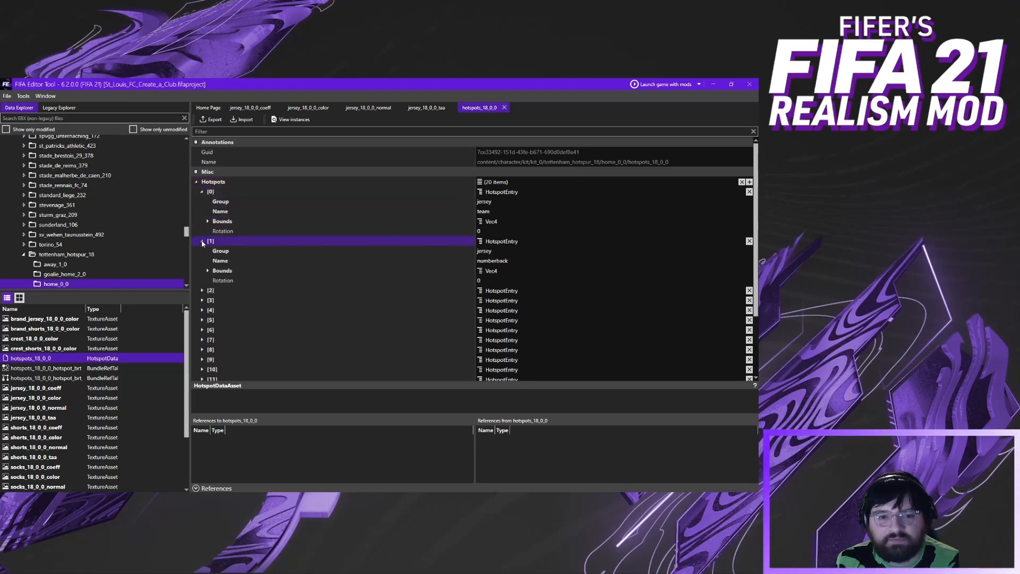
{"action": "left_click", "coordinate": [202, 290]}
{"action": "left_click", "coordinate": [237, 312]}
{"action": "left_click", "coordinate": [249, 330]}
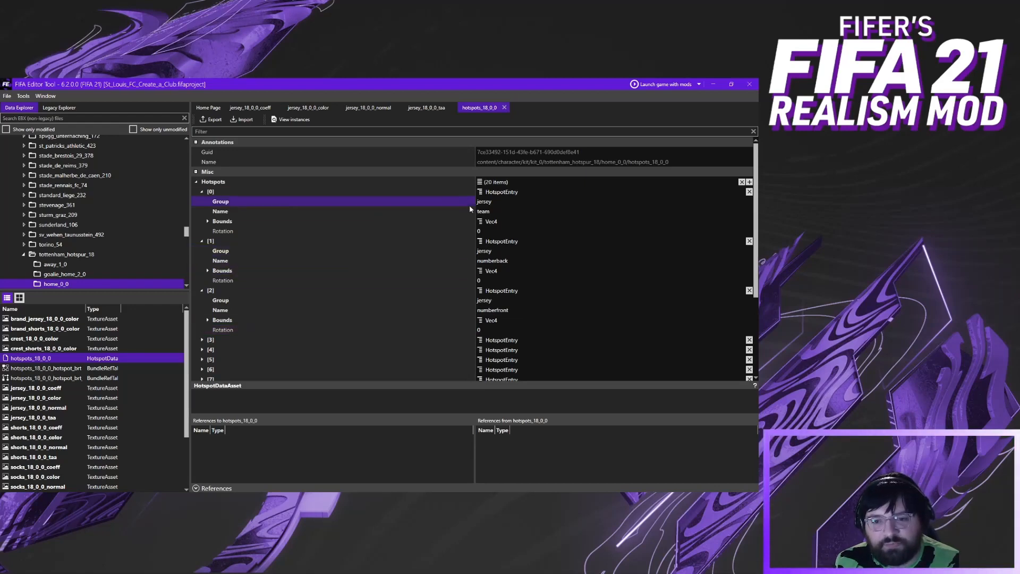
Expand the Bounds of the jersey's team hotspot and go through its x, y, z and w coordinates
{"action": "left_click", "coordinate": [221, 224]}
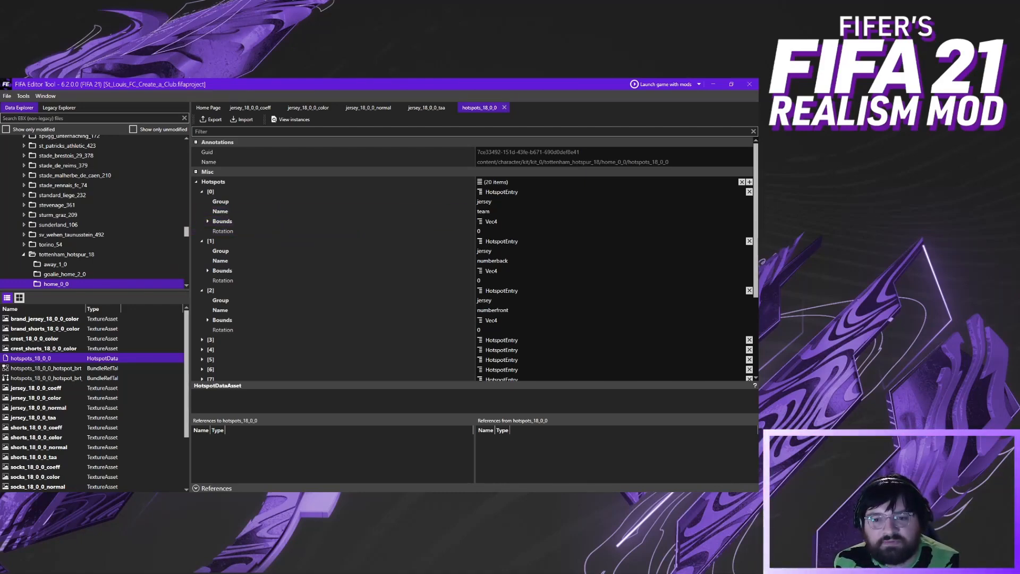
{"action": "left_click", "coordinate": [484, 211]}
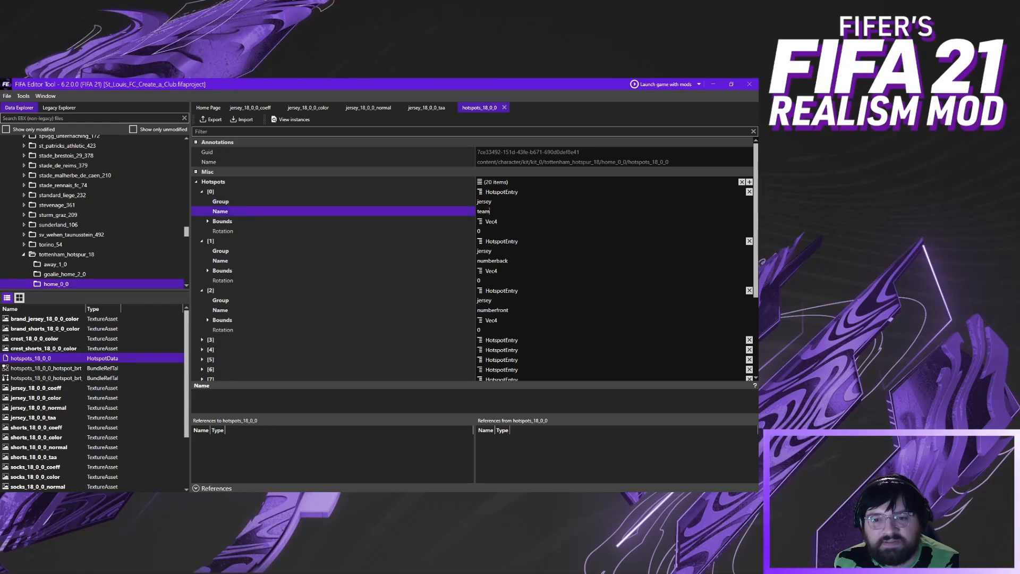
{"action": "left_click", "coordinate": [207, 225]}
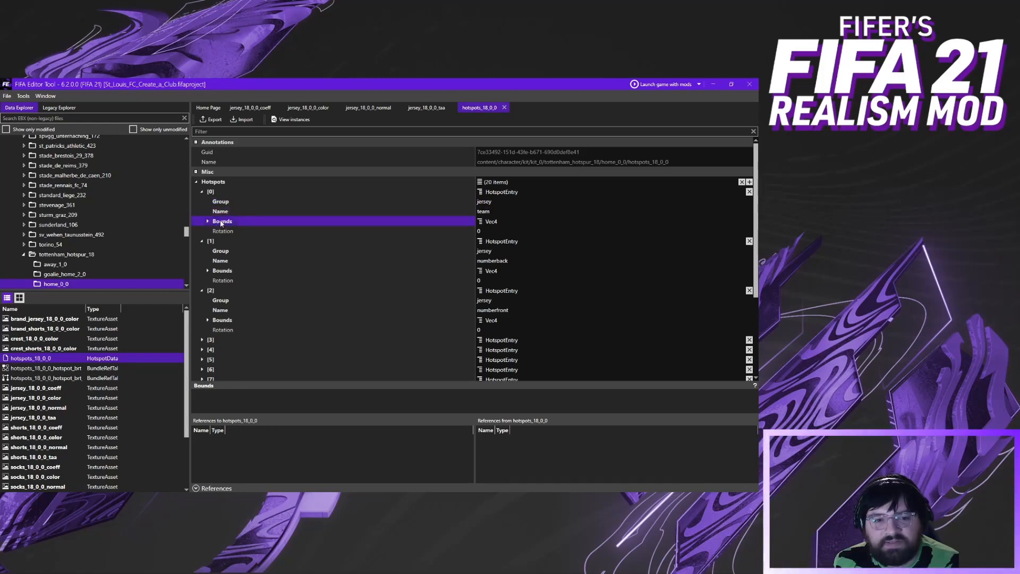
{"action": "left_click", "coordinate": [207, 224]}
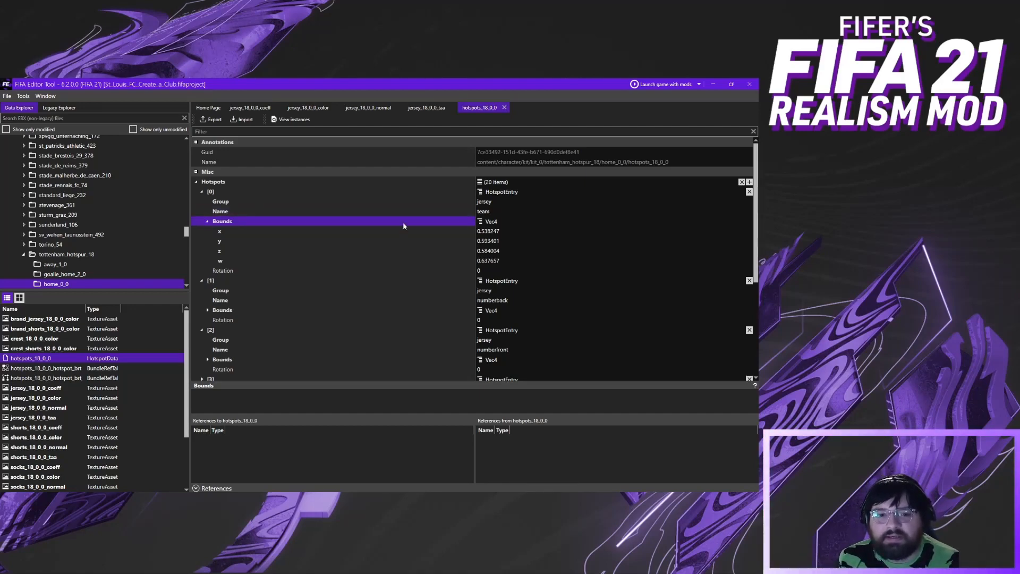
{"action": "left_click", "coordinate": [244, 231]}
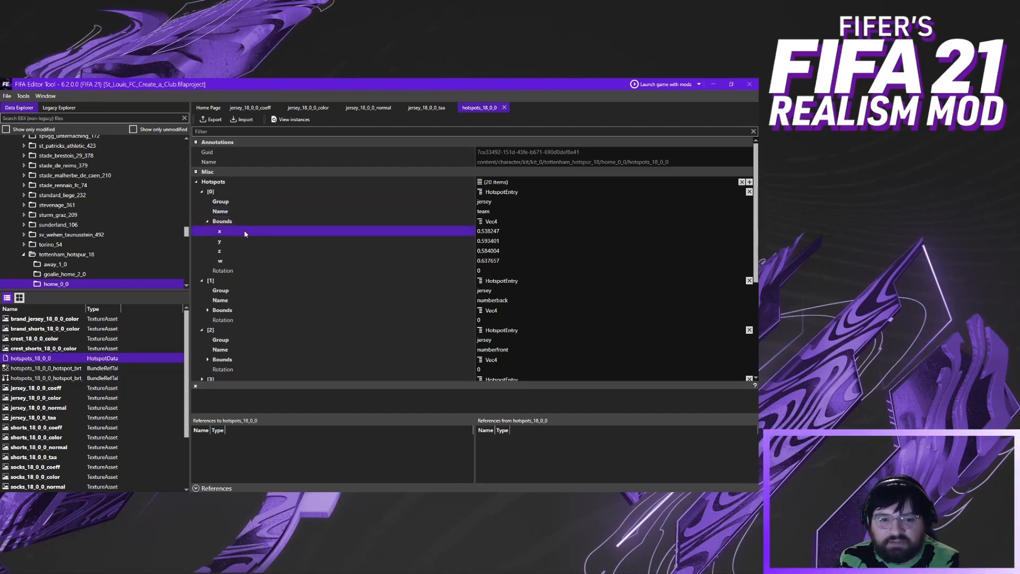
{"action": "left_click", "coordinate": [231, 240]}
{"action": "left_click", "coordinate": [231, 250]}
{"action": "left_click", "coordinate": [230, 261]}
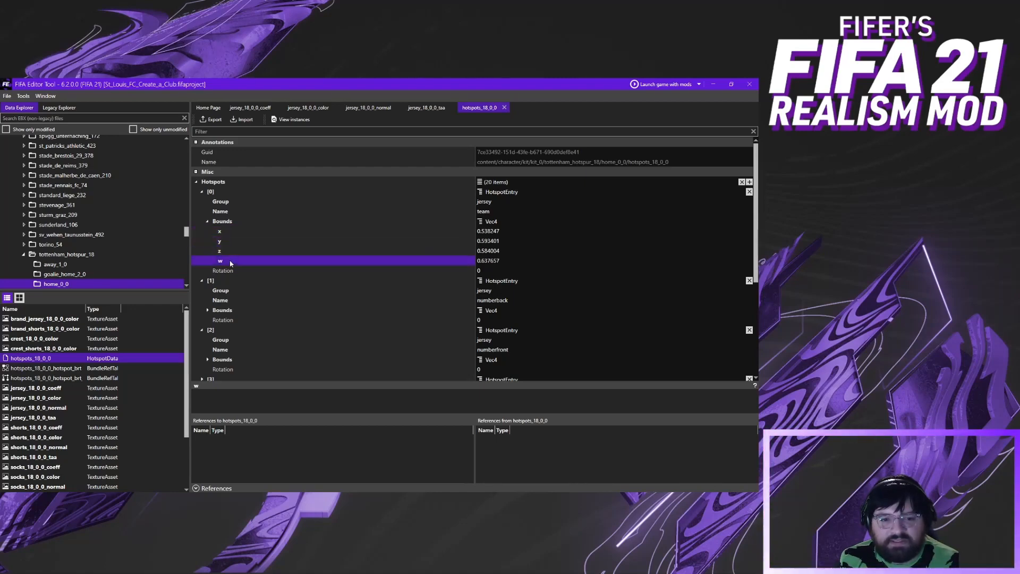
{"action": "left_click", "coordinate": [268, 232]}
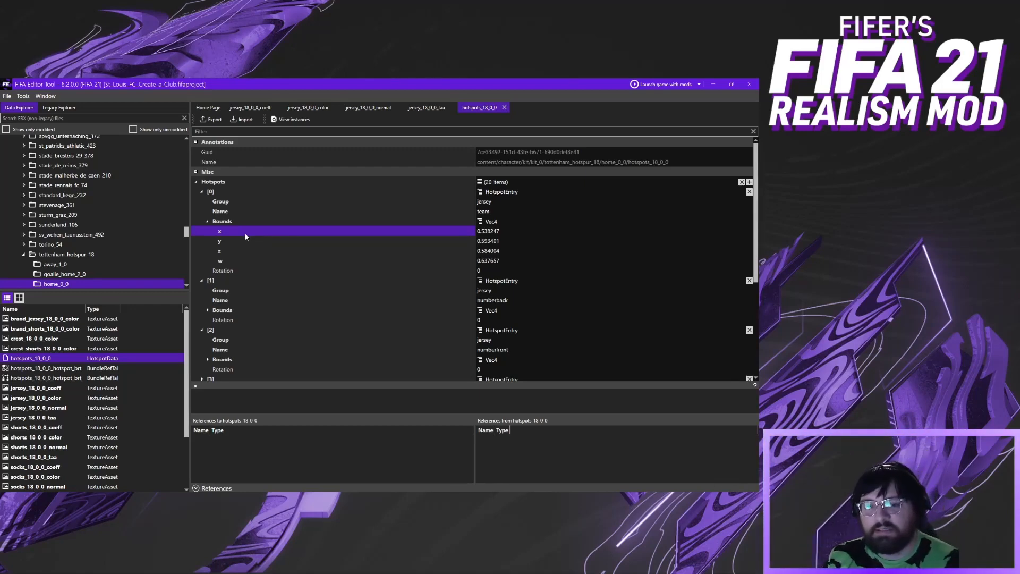
{"action": "left_click", "coordinate": [240, 242]}
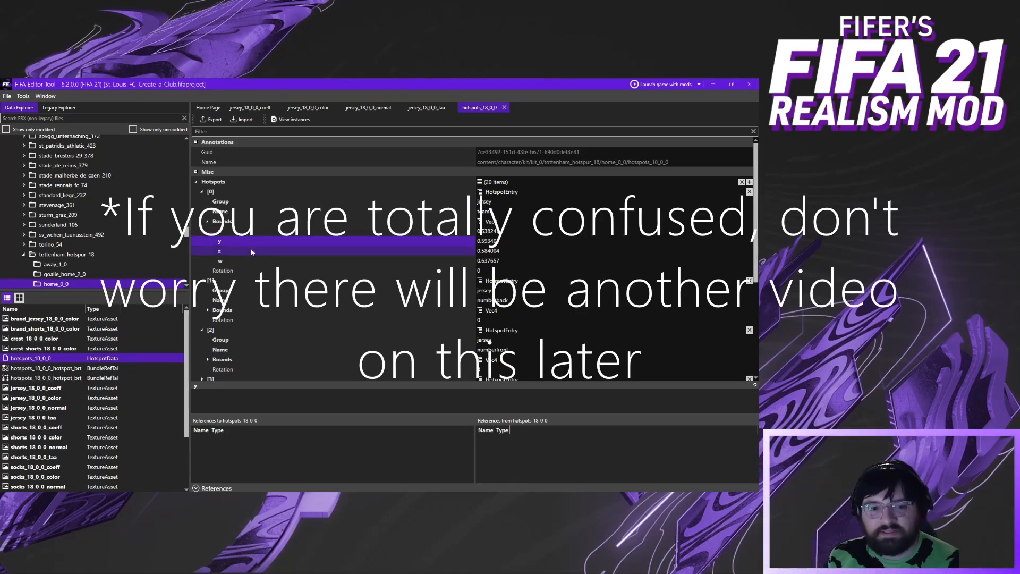
{"action": "left_click", "coordinate": [251, 251]}
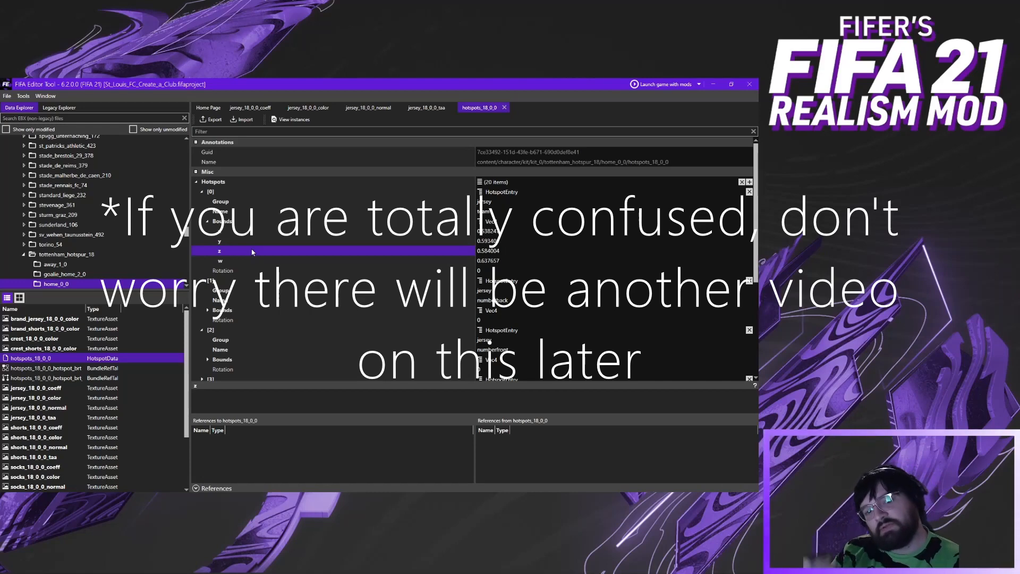
{"action": "left_click", "coordinate": [237, 261]}
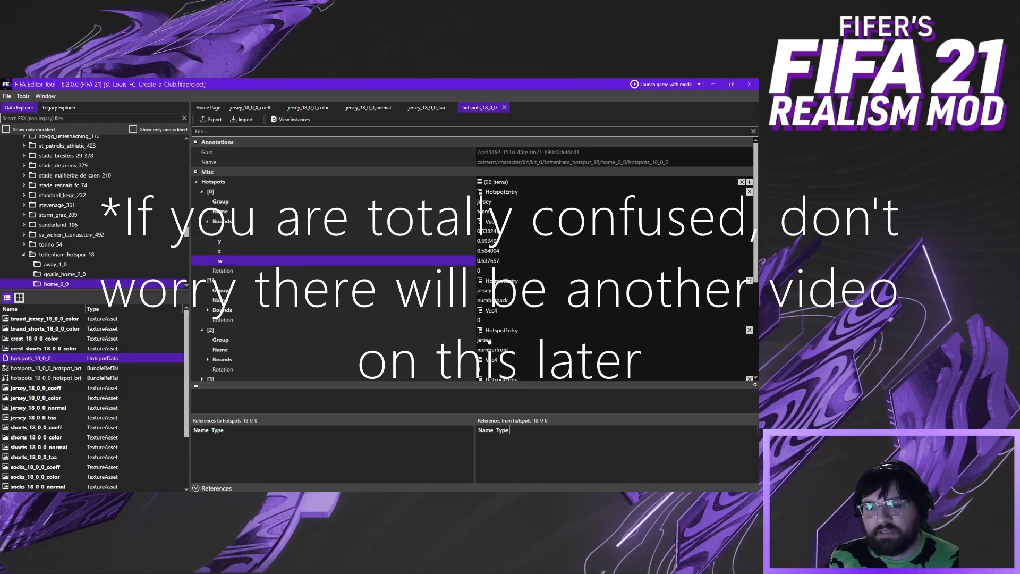
Examine the coordinate values in the team hotspot's Bounds without changing them
{"action": "mouse_move", "coordinate": [488, 231]}
{"action": "left_mouse_down"}
{"action": "mouse_move", "coordinate": [499, 231]}
{"action": "mouse_move", "coordinate": [476, 230]}
{"action": "mouse_move", "coordinate": [476, 251]}
{"action": "mouse_move", "coordinate": [498, 261]}
{"action": "mouse_move", "coordinate": [476, 261]}
{"action": "mouse_move", "coordinate": [491, 231]}
{"action": "mouse_move", "coordinate": [471, 243]}
{"action": "left_mouse_up"}
{"action": "left_click", "coordinate": [498, 241]}
{"action": "left_click", "coordinate": [498, 231]}
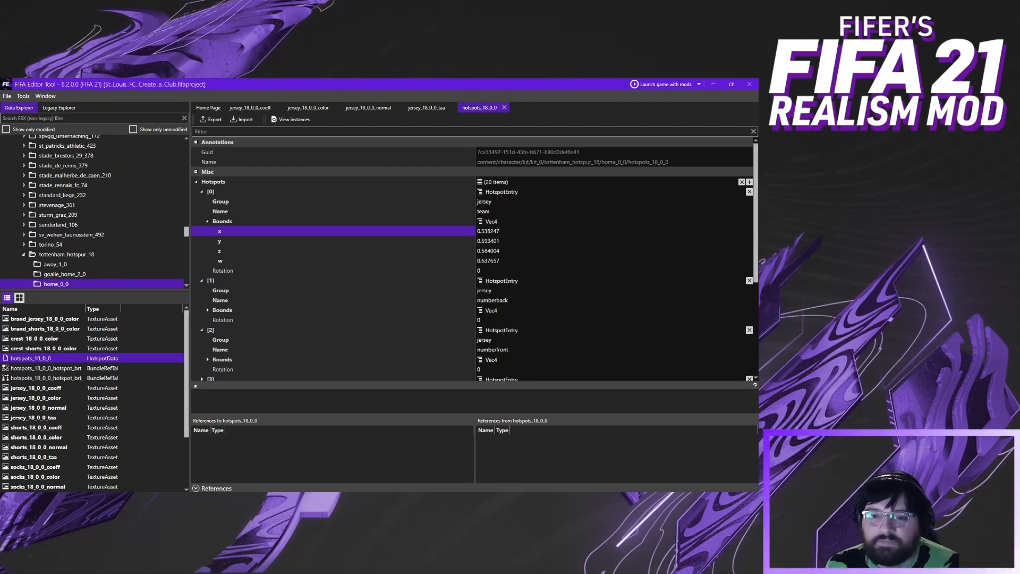
{"action": "left_click", "coordinate": [495, 241]}
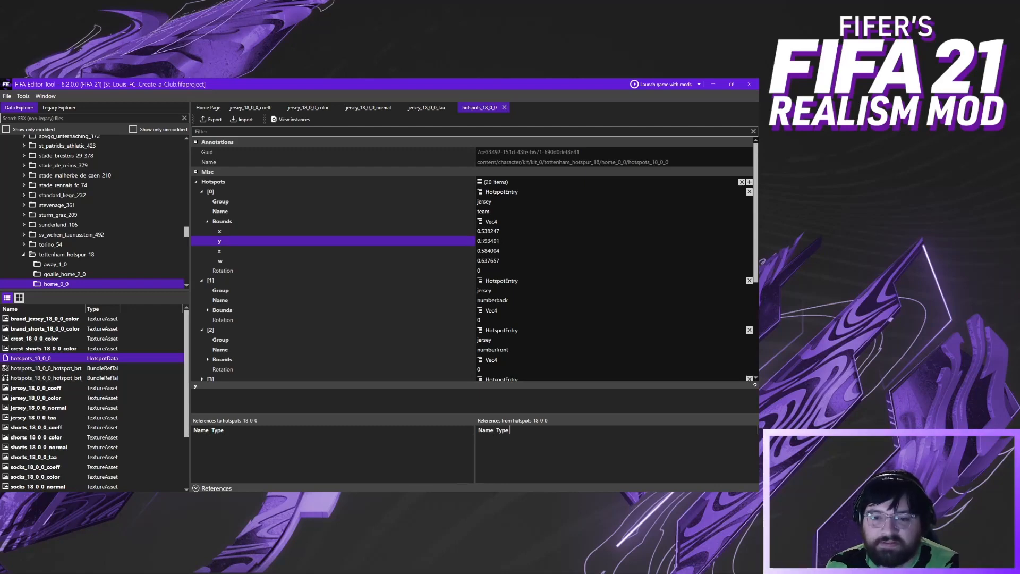
{"action": "left_click", "coordinate": [499, 261]}
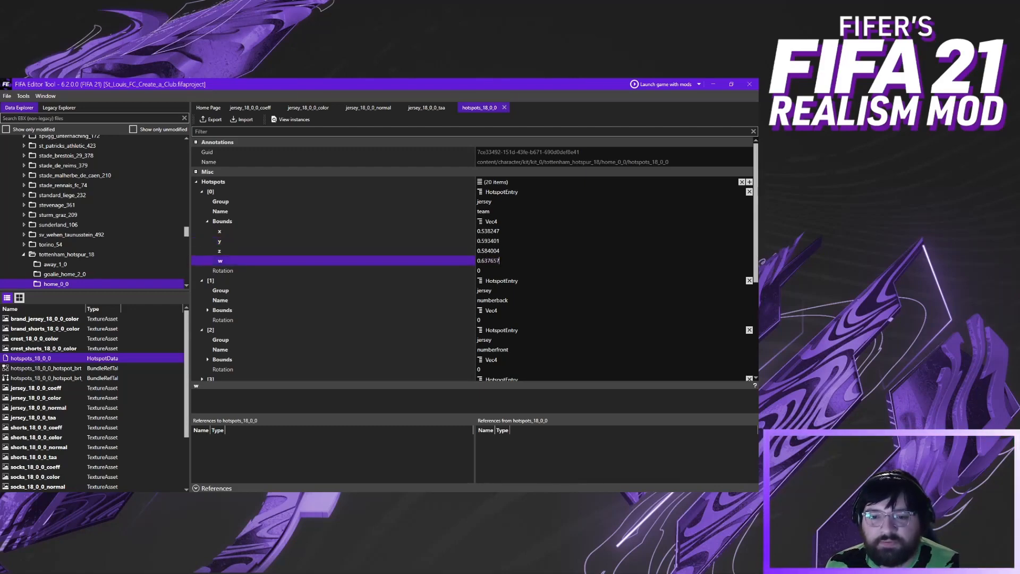
{"action": "left_click", "coordinate": [498, 241]}
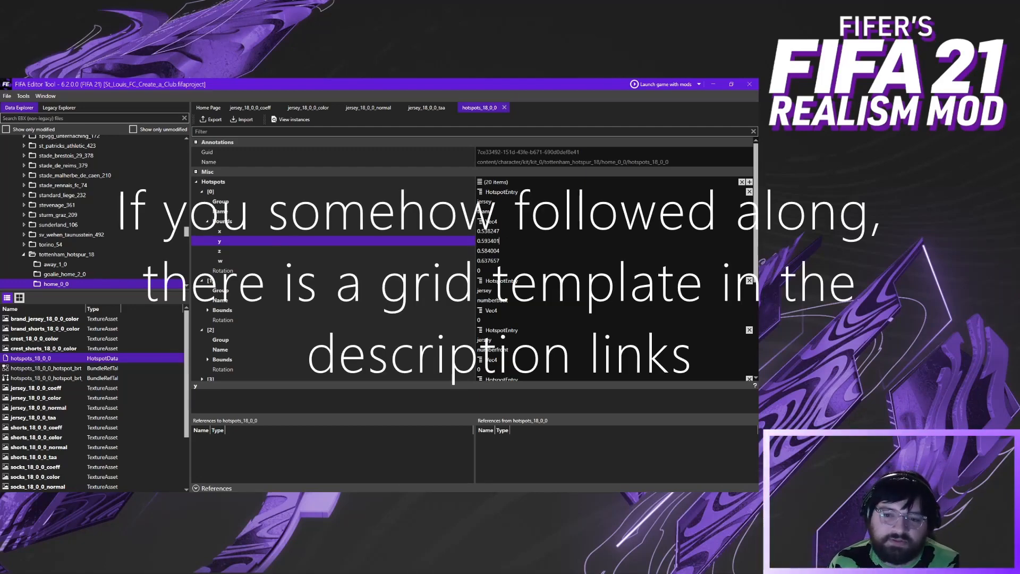
{"action": "left_click_drag", "start_coordinate": [499, 231], "coordinate": [476, 232]}
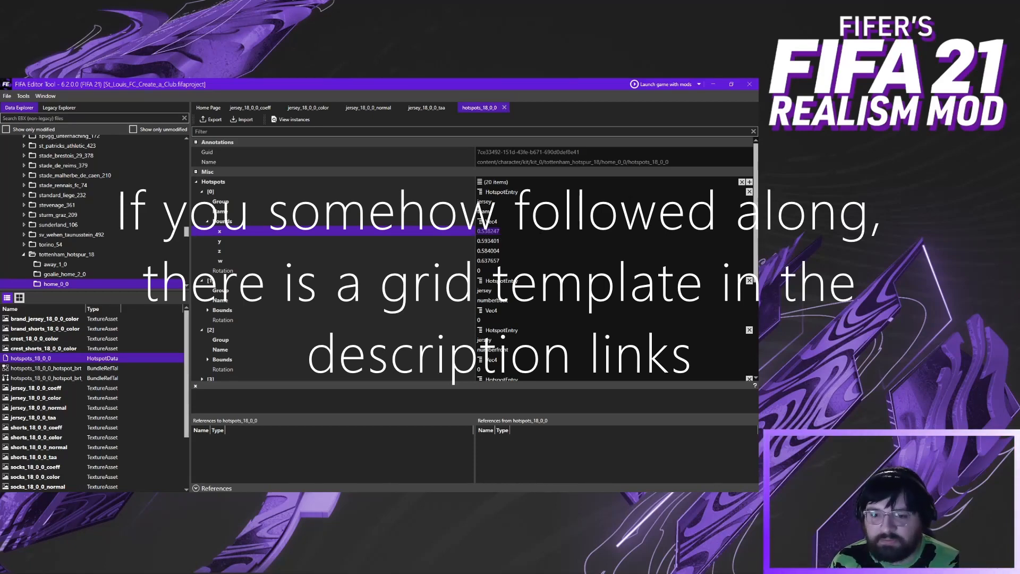
{"action": "left_click_drag", "start_coordinate": [502, 241], "coordinate": [481, 241]}
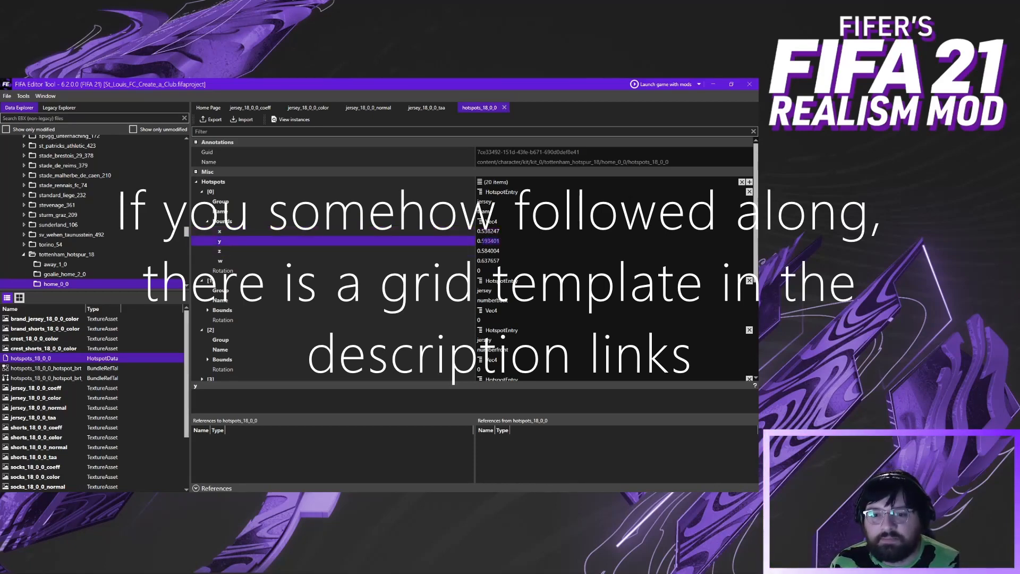
{"action": "left_click", "coordinate": [499, 251]}
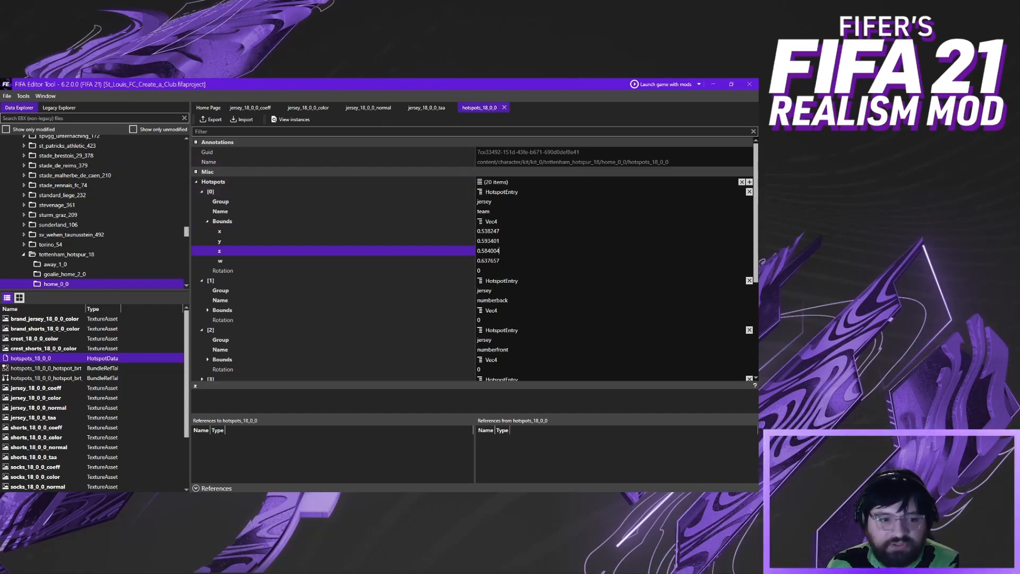
Save the project
{"action": "left_click", "coordinate": [7, 96]}
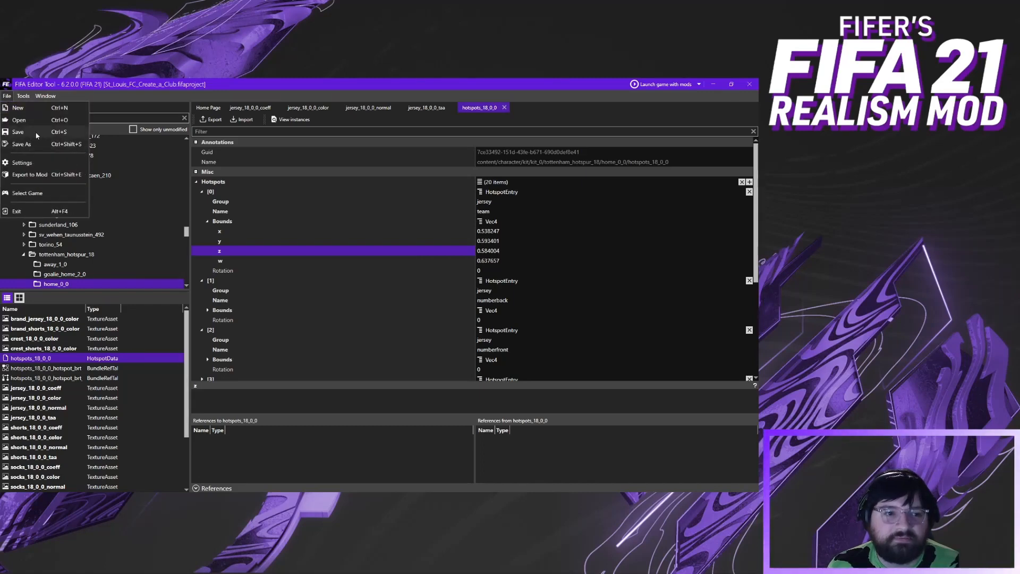
{"action": "left_click", "coordinate": [21, 96]}
{"action": "left_click", "coordinate": [7, 96]}
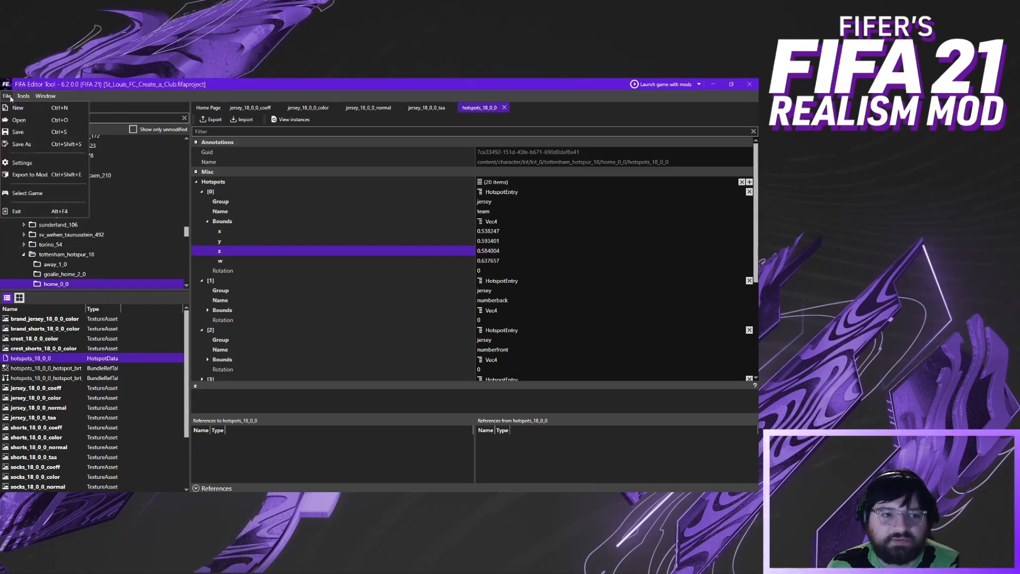
{"action": "left_click", "coordinate": [44, 133]}
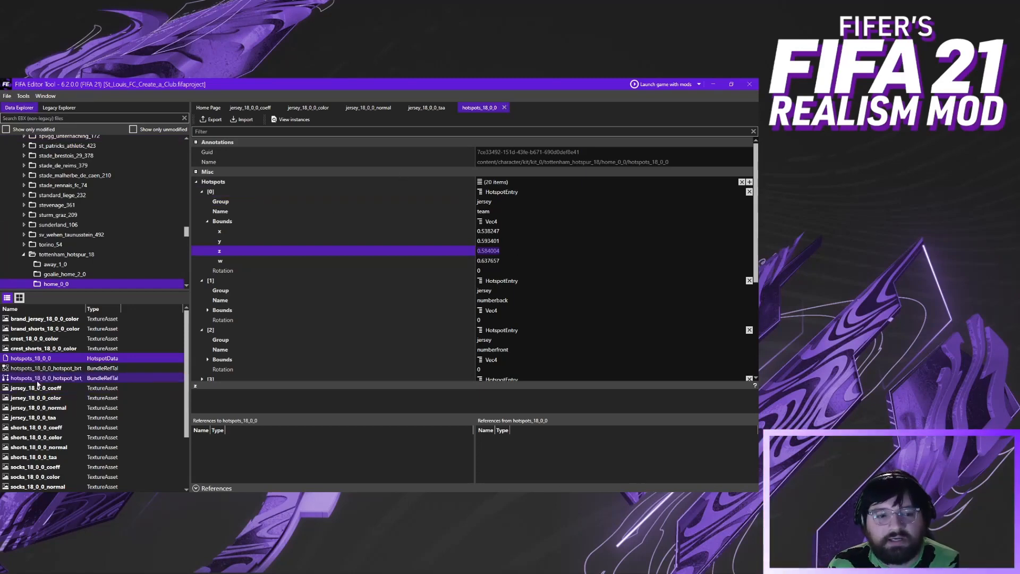
Switch to the legacy files and close all open asset tabs
{"action": "left_click", "coordinate": [504, 107]}
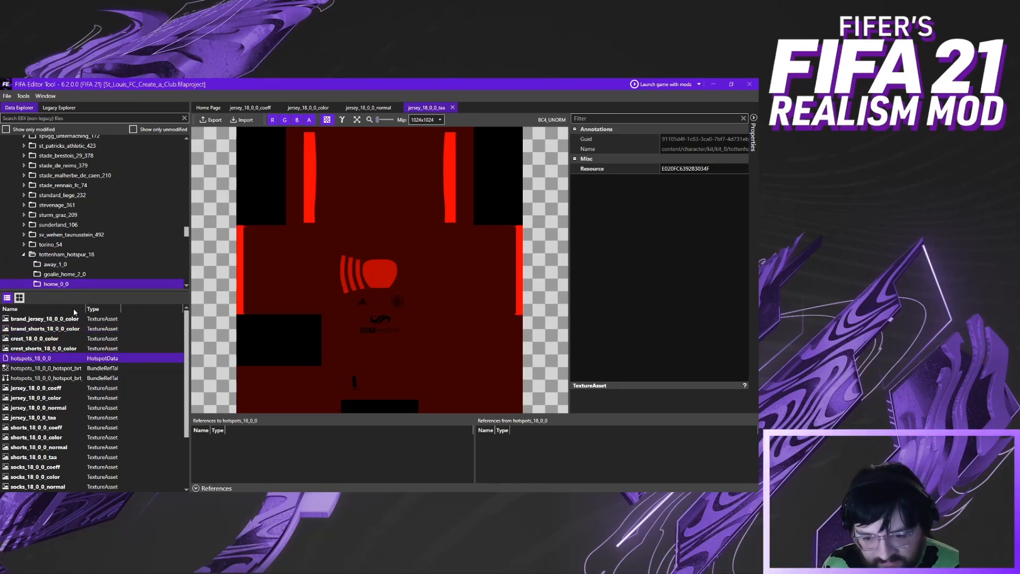
{"action": "left_click", "coordinate": [63, 109]}
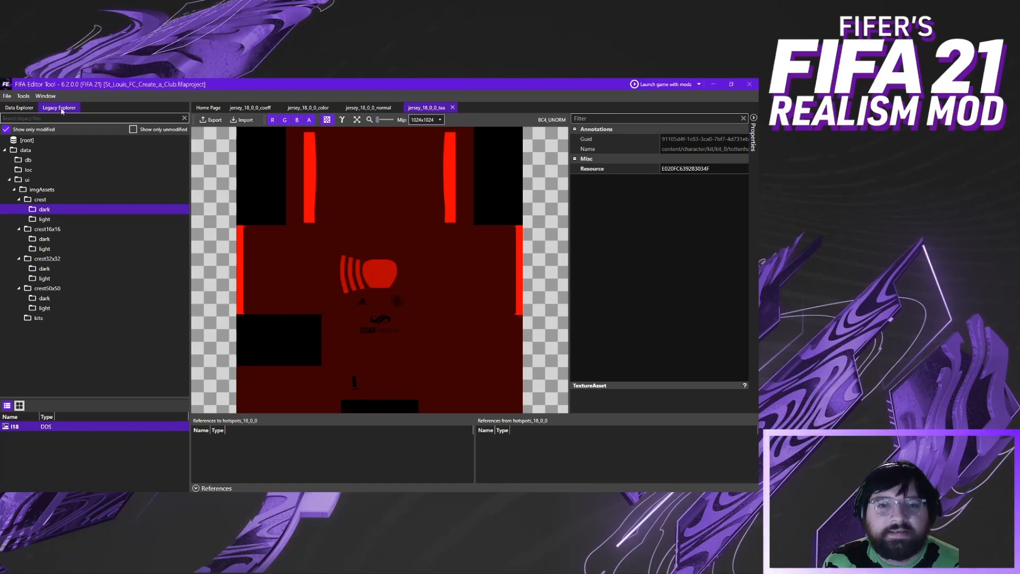
{"action": "left_click", "coordinate": [46, 95]}
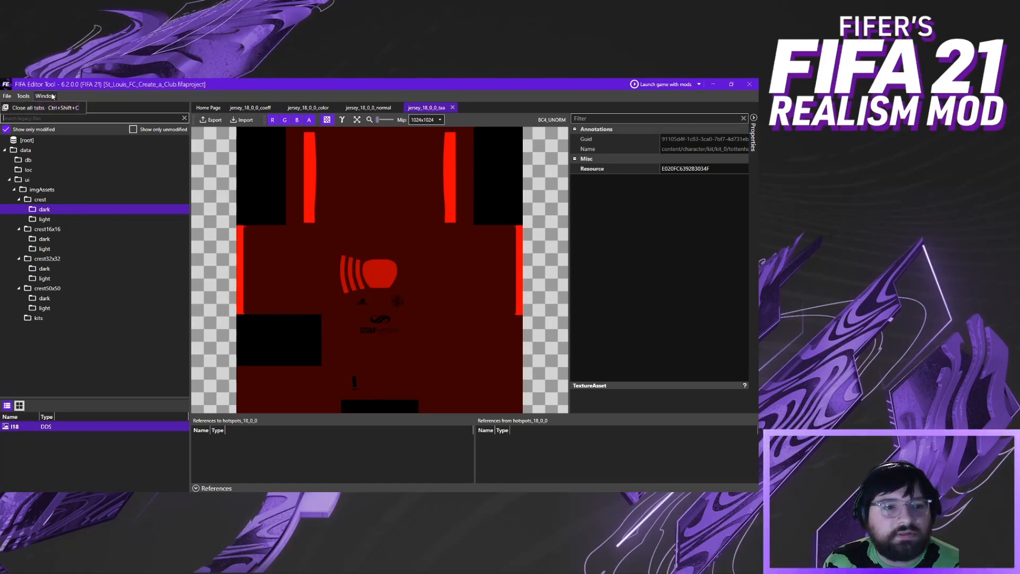
{"action": "left_click", "coordinate": [52, 108]}
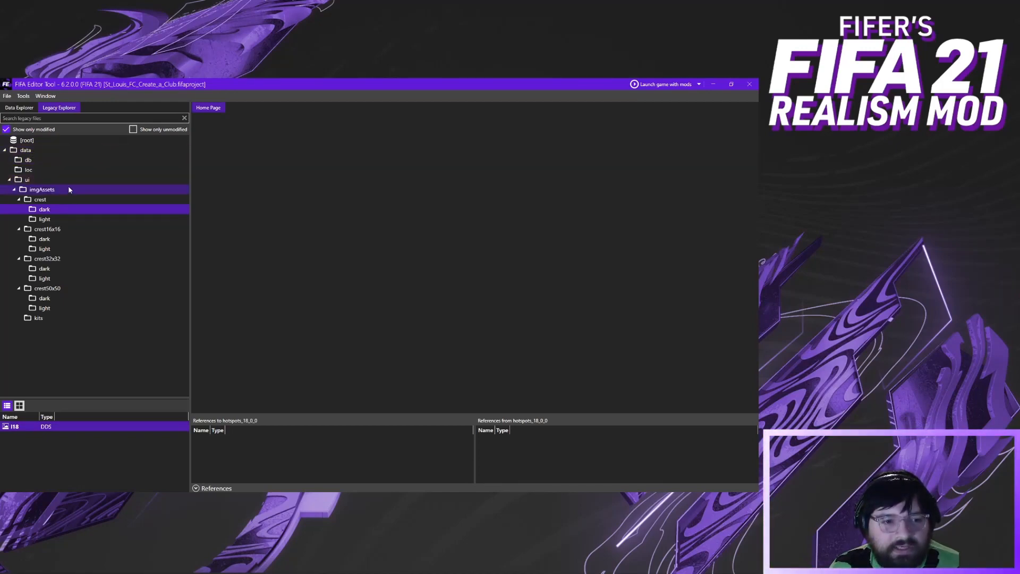
Show the files in the legacy kits folder under imgAssets and enlarge the file list
{"action": "left_click", "coordinate": [43, 318]}
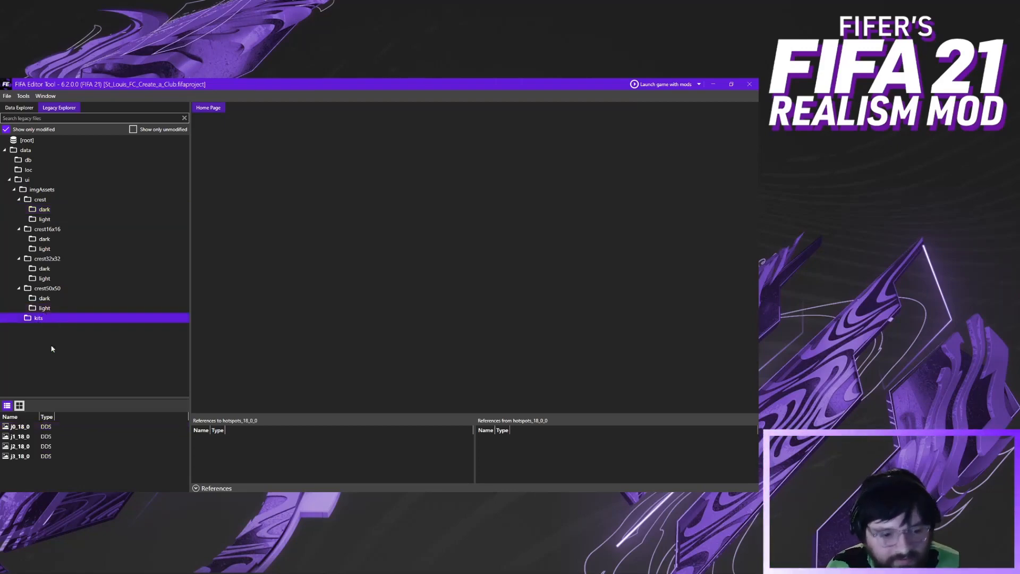
{"action": "left_click_drag", "start_coordinate": [58, 397], "coordinate": [45, 325]}
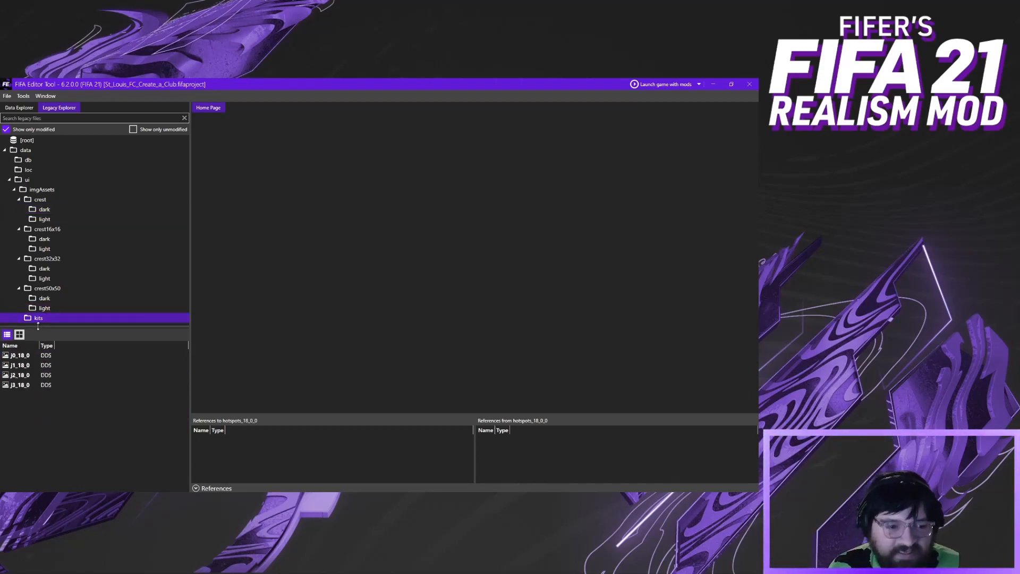
Go through the kit preview files j0_18_0 to j3_18_0 and open the j0_18_0 texture
{"action": "left_click", "coordinate": [47, 356]}
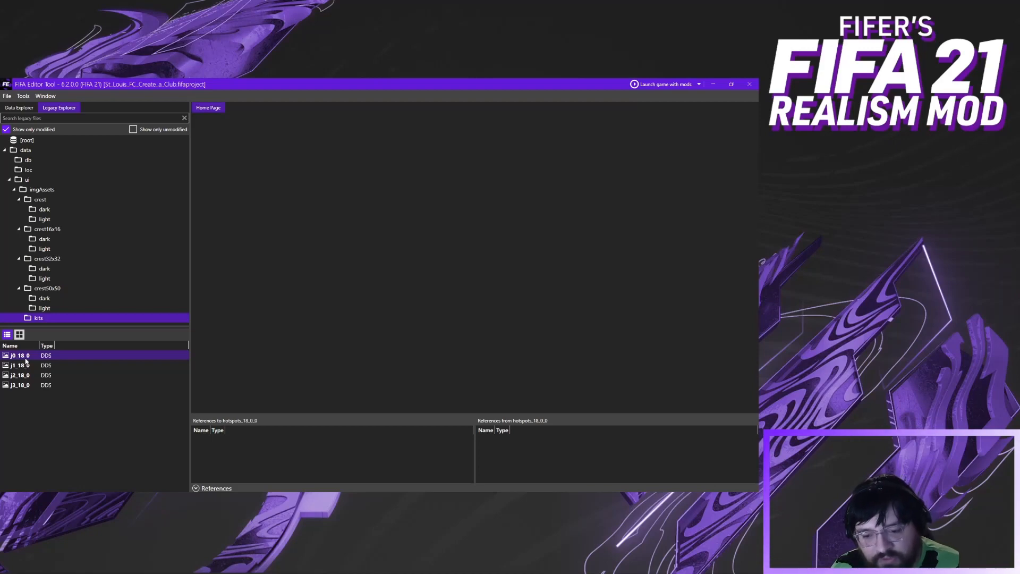
{"action": "left_click", "coordinate": [26, 366]}
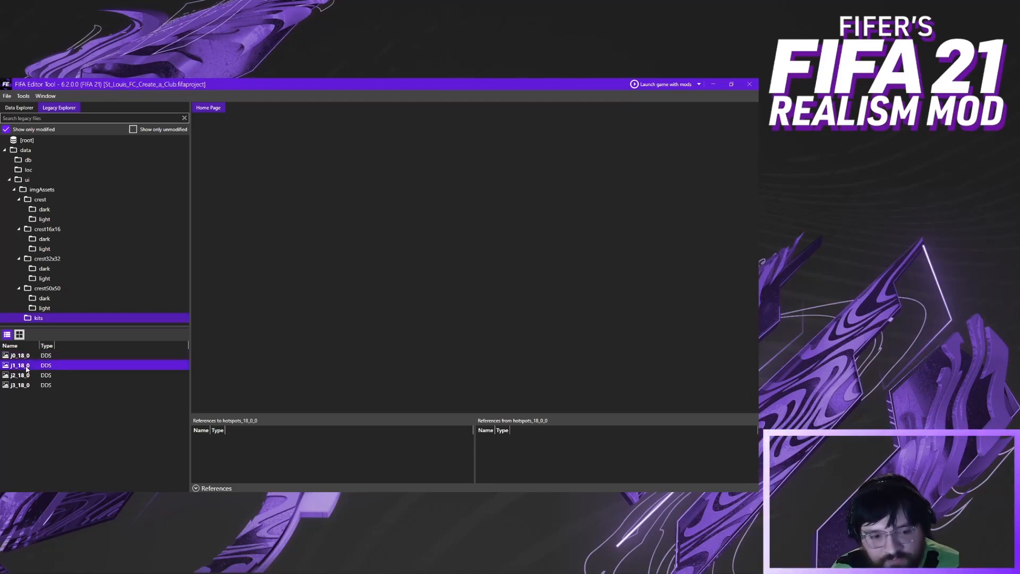
{"action": "left_click", "coordinate": [27, 374]}
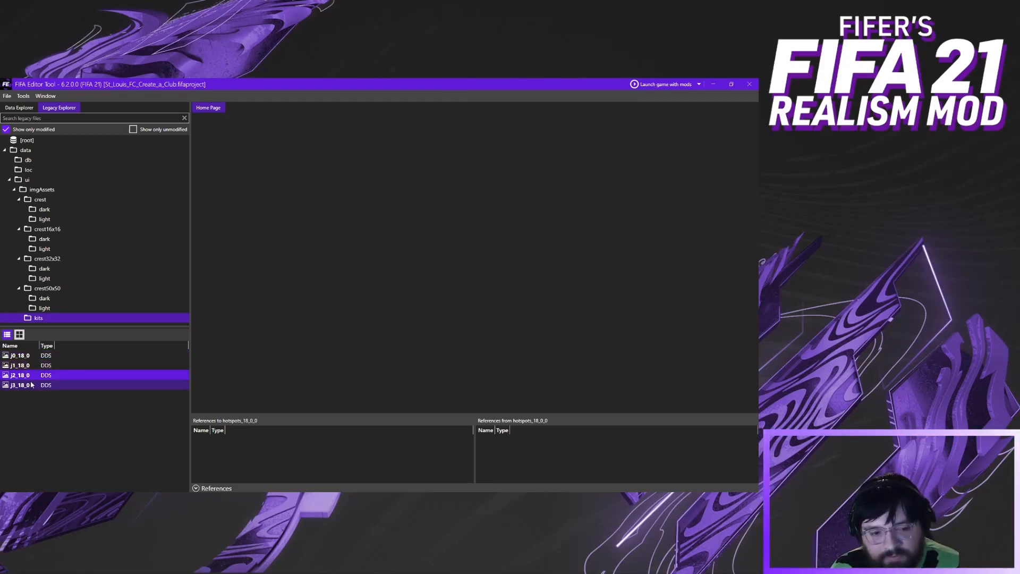
{"action": "left_click", "coordinate": [19, 386]}
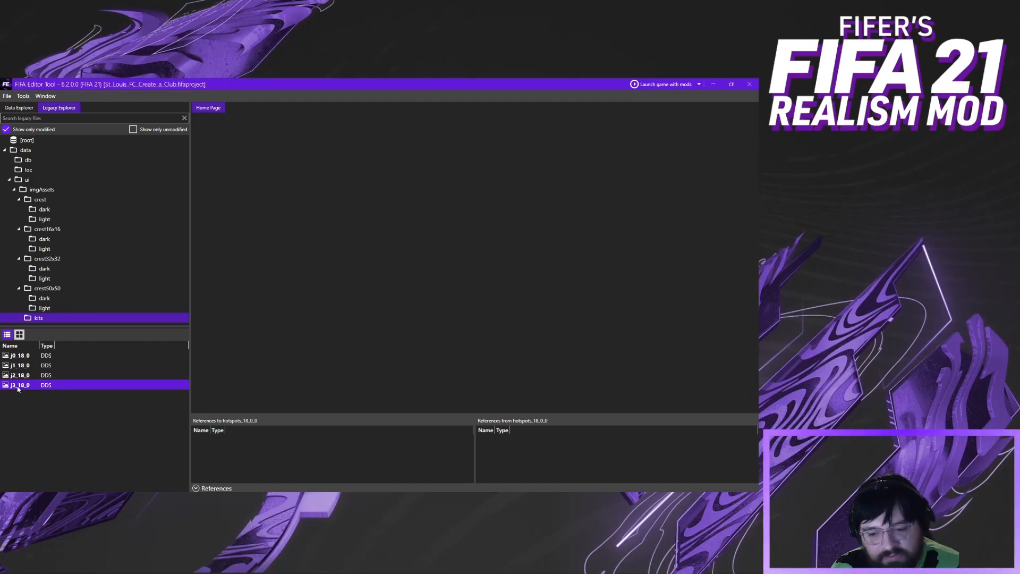
{"action": "double_click", "coordinate": [26, 356]}
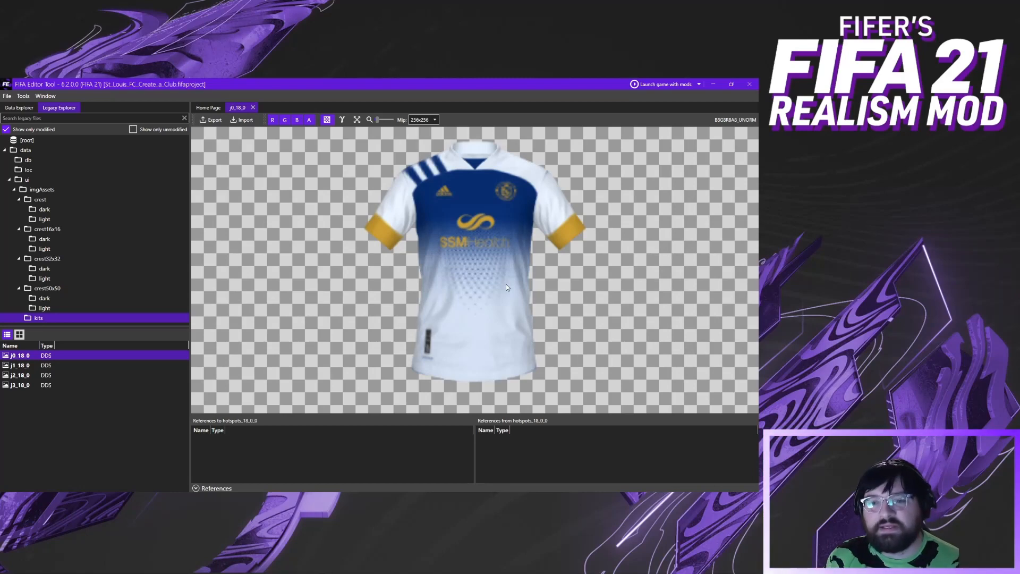
Import minikit.png from the Home ver 2 folder into the j0_18_0 kit preview file
{"action": "right_click", "coordinate": [67, 355]}
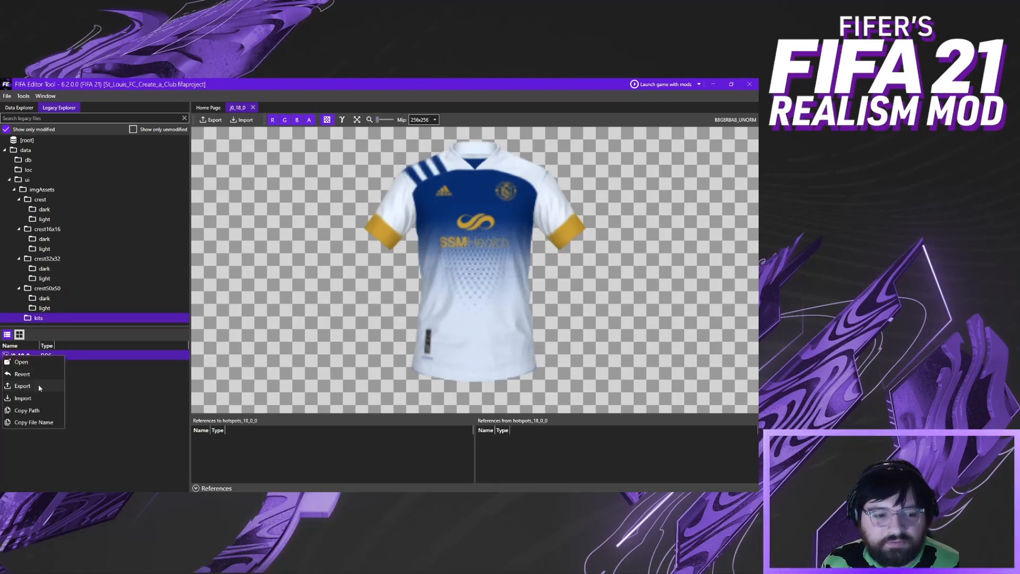
{"action": "left_click", "coordinate": [33, 397]}
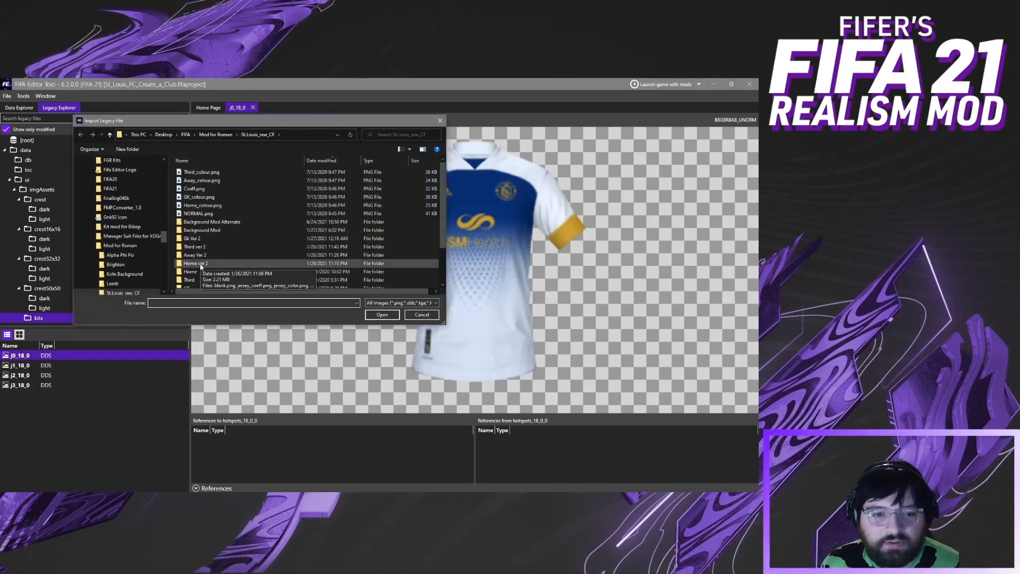
{"action": "double_click", "coordinate": [205, 264]}
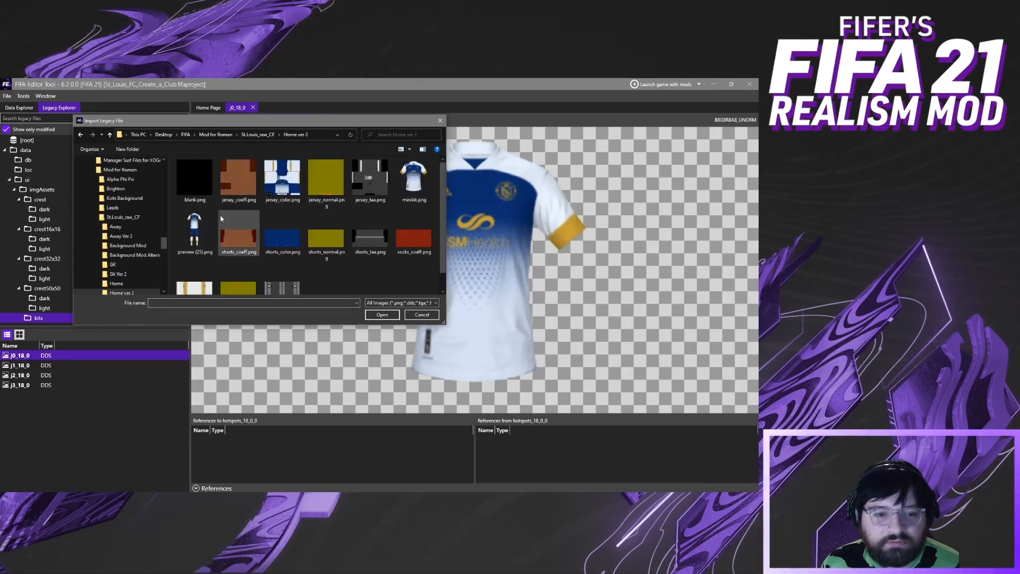
{"action": "left_click", "coordinate": [413, 179]}
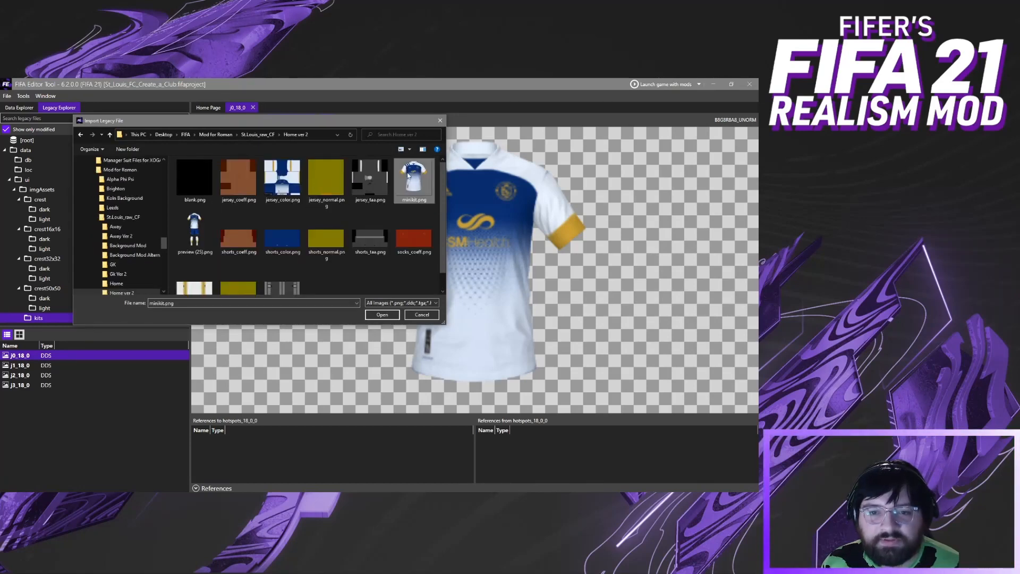
{"action": "left_click", "coordinate": [382, 315]}
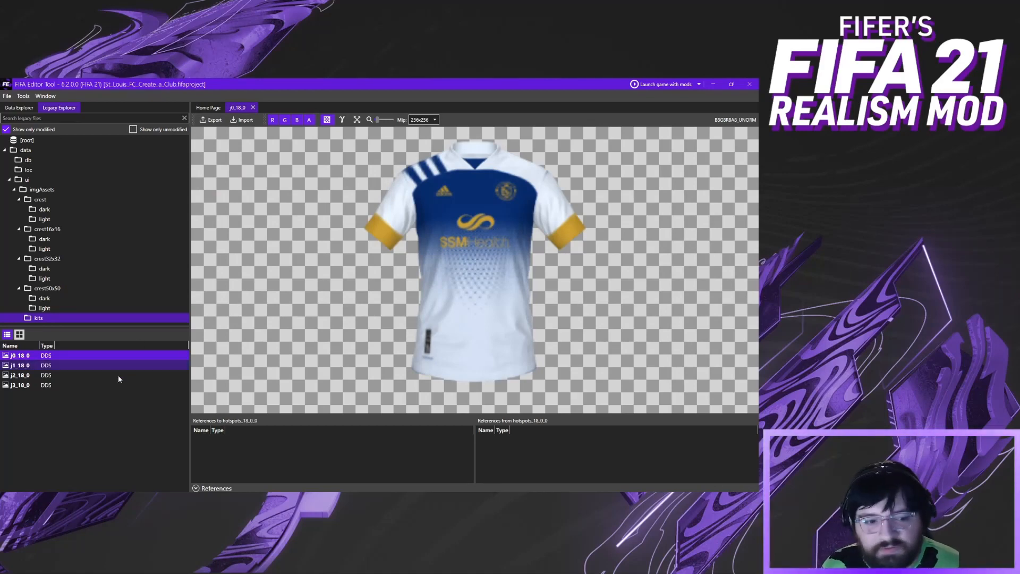
View the kit previews j1_18_0, j2_18_0 and j3_18_0, and close all open texture tabs
{"action": "left_click", "coordinate": [55, 367]}
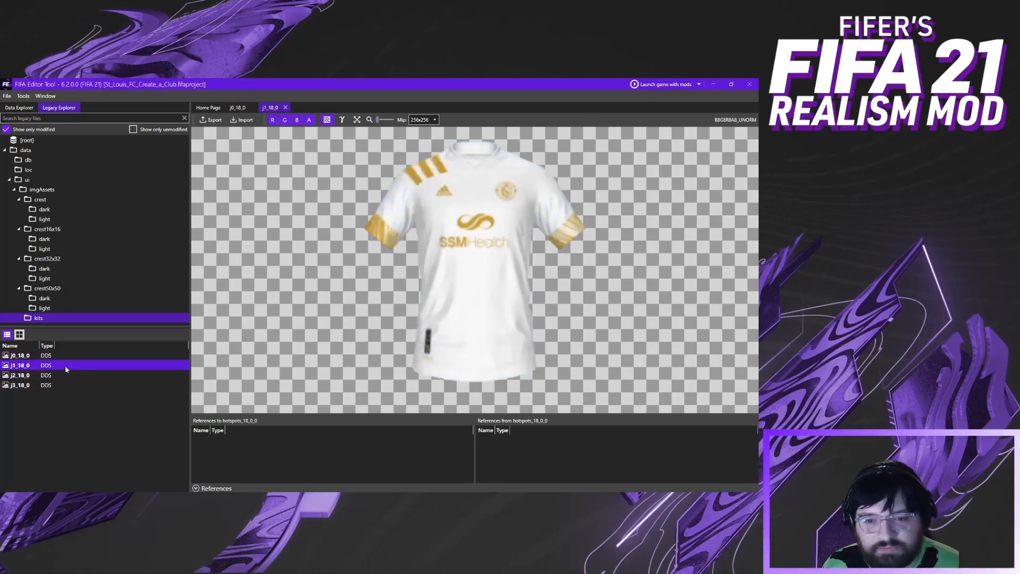
{"action": "left_click", "coordinate": [68, 375]}
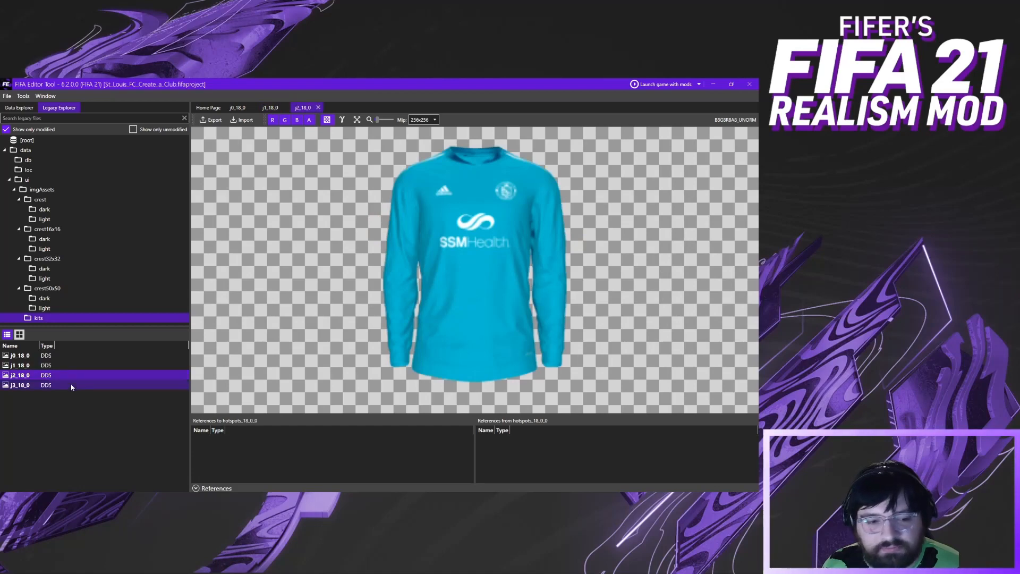
{"action": "left_click", "coordinate": [71, 385]}
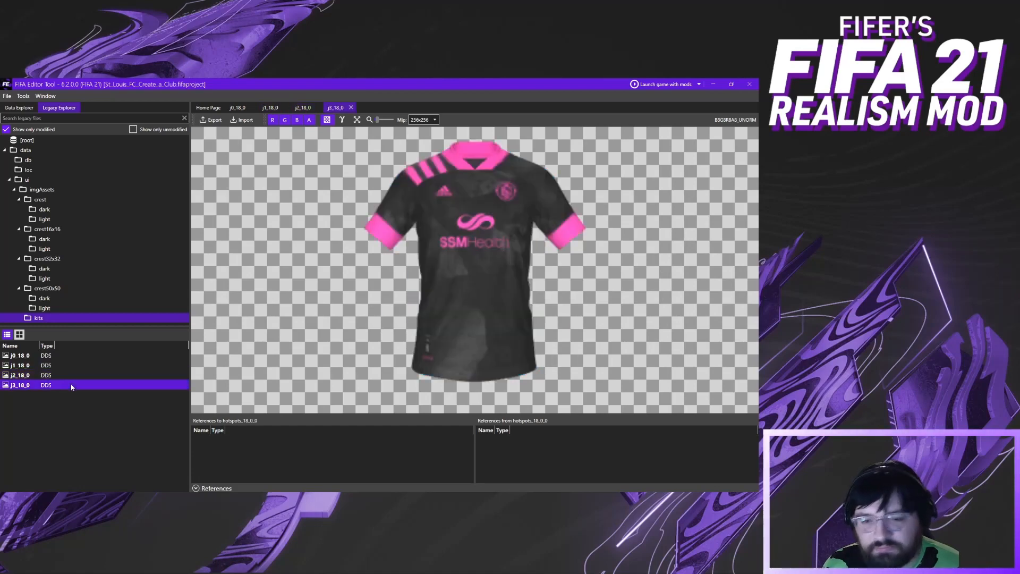
{"action": "left_click", "coordinate": [351, 107]}
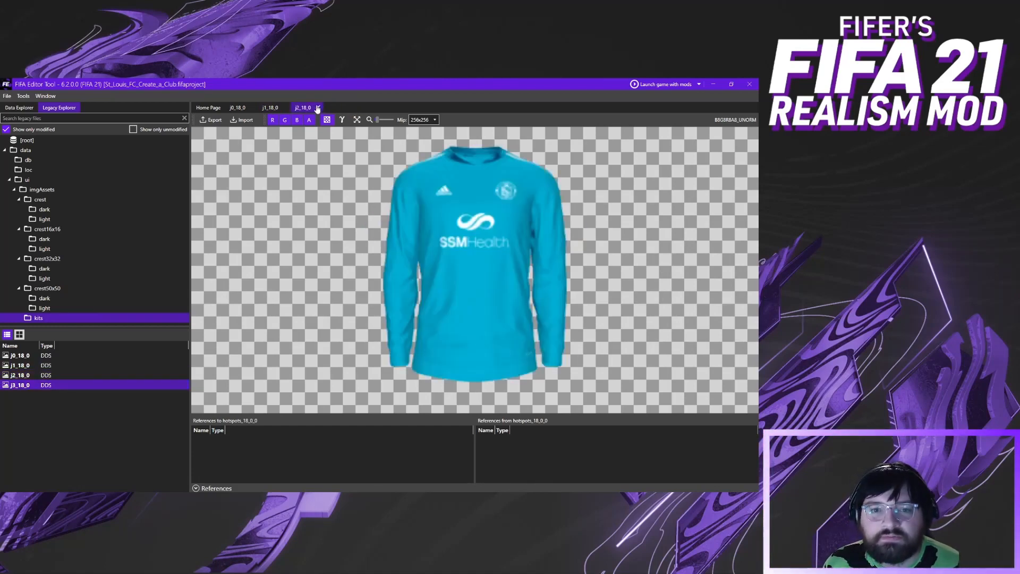
{"action": "left_click", "coordinate": [317, 108]}
{"action": "left_click", "coordinate": [285, 107]}
{"action": "left_click", "coordinate": [253, 107]}
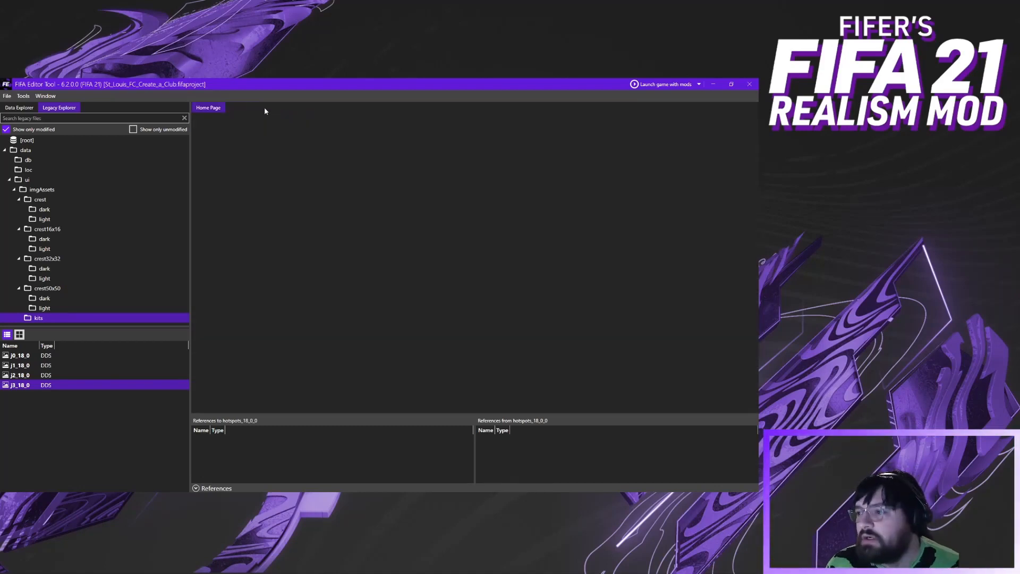
Switch to File Explorer, look at the flag images in zz_Flags and return to the St.Louis_raw_CF folder
{"action": "key", "text": "alt+Tab"}
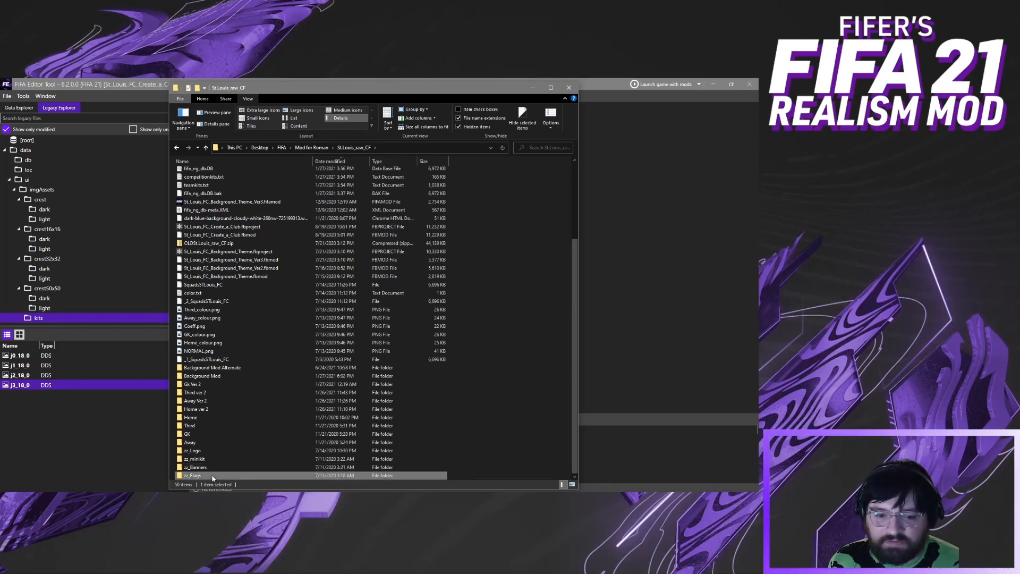
{"action": "double_click", "coordinate": [212, 475]}
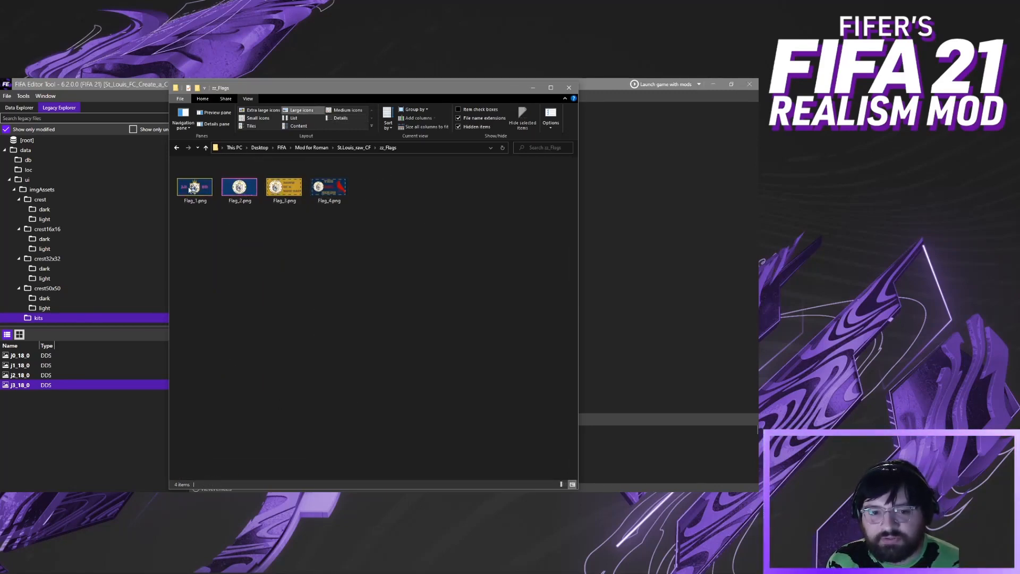
{"action": "left_click", "coordinate": [329, 187]}
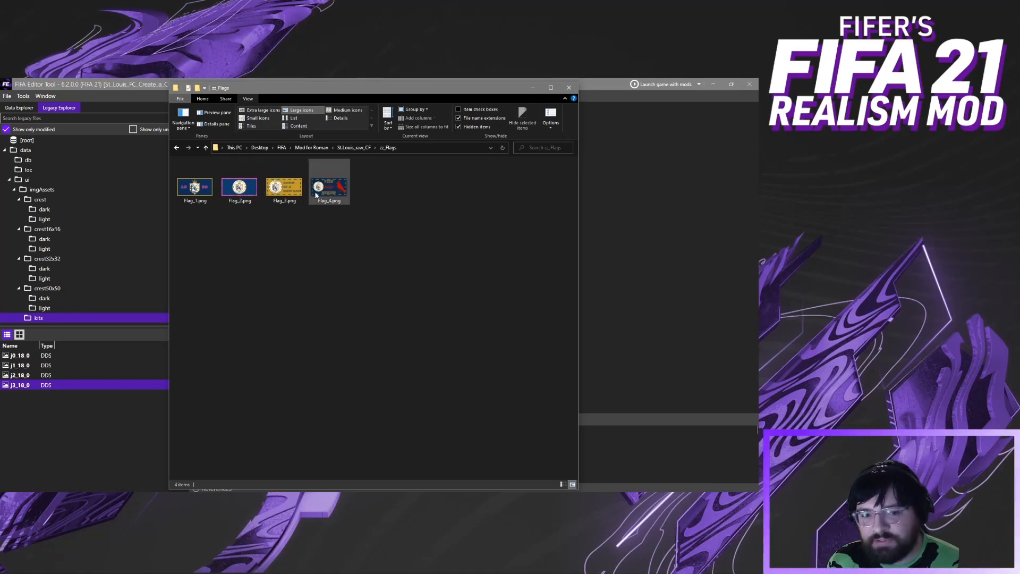
{"action": "left_click", "coordinate": [353, 147]}
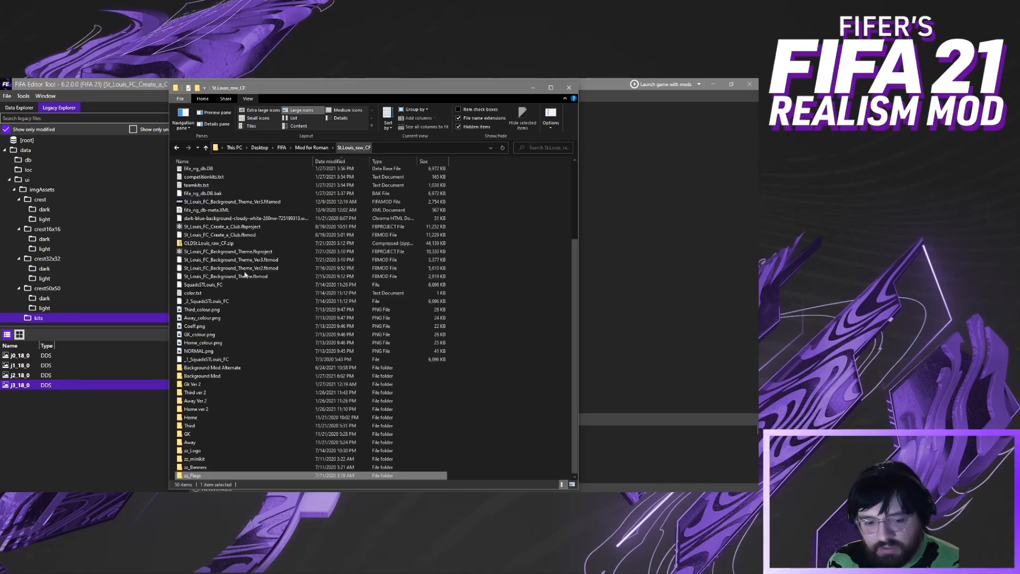
Compare the contents of the zz_Banners and zz_Flags folders, and return to the St.Louis_raw_CF folder
{"action": "double_click", "coordinate": [201, 471]}
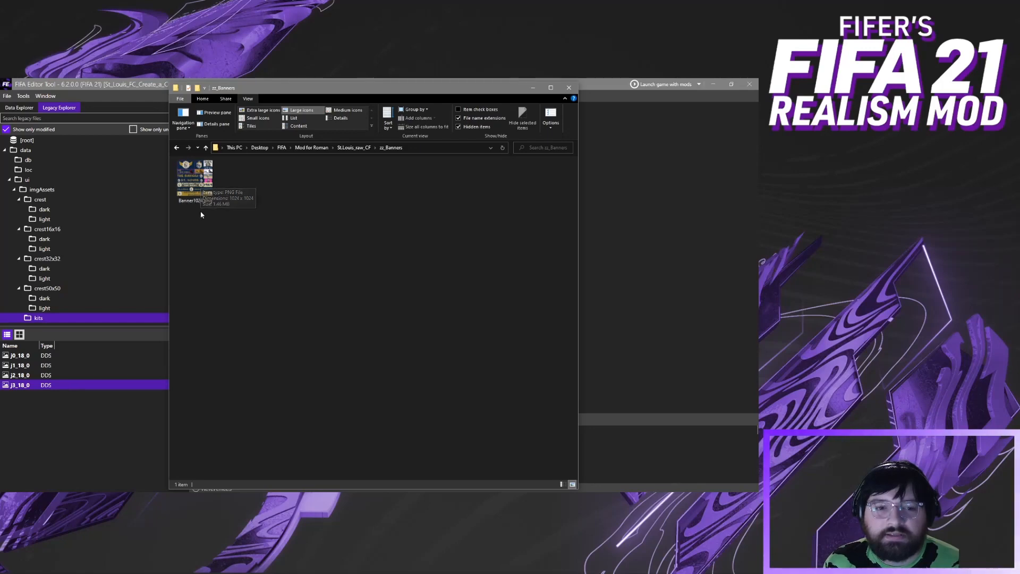
{"action": "left_click", "coordinate": [206, 149]}
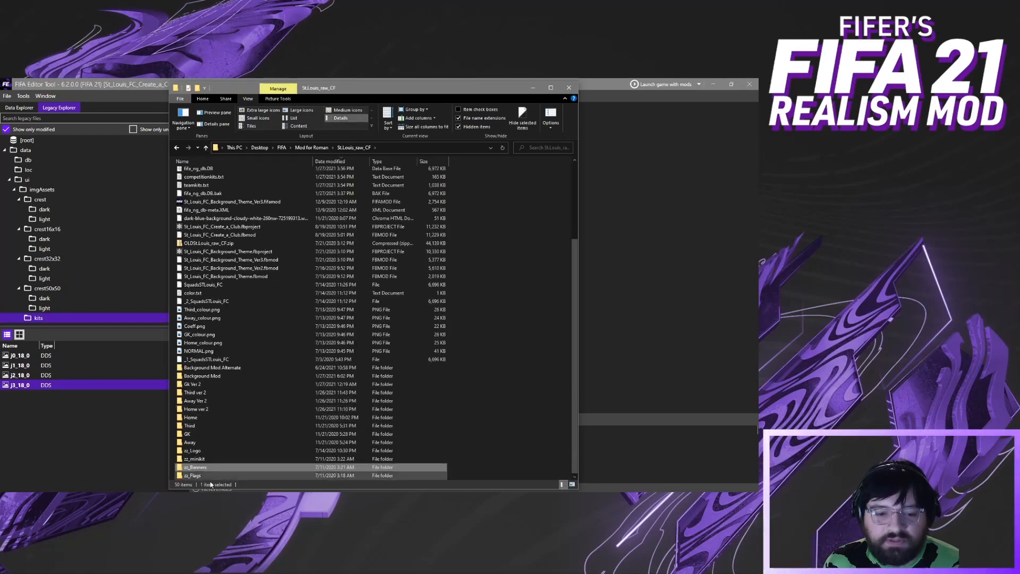
{"action": "double_click", "coordinate": [212, 478]}
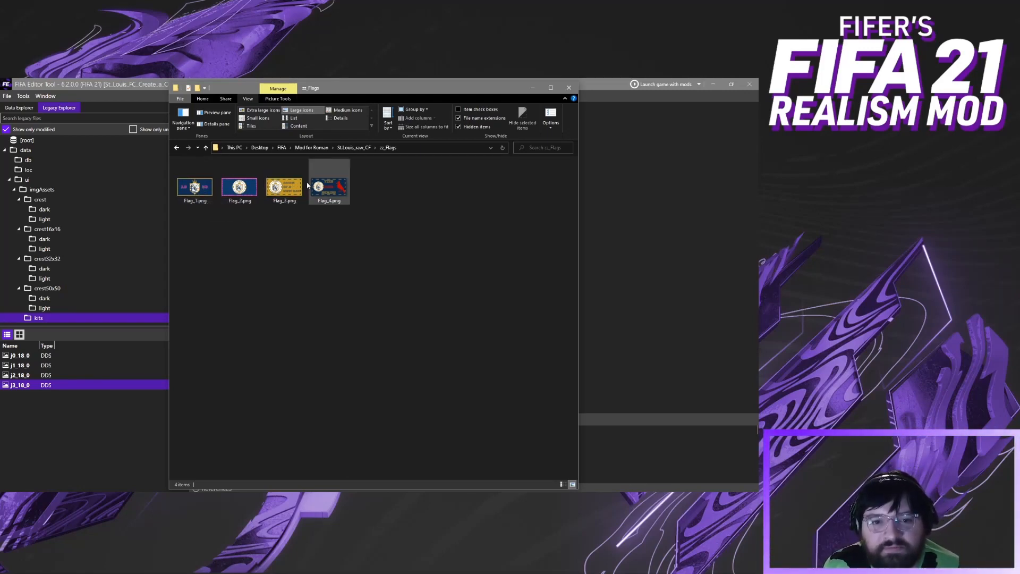
{"action": "left_click", "coordinate": [354, 148]}
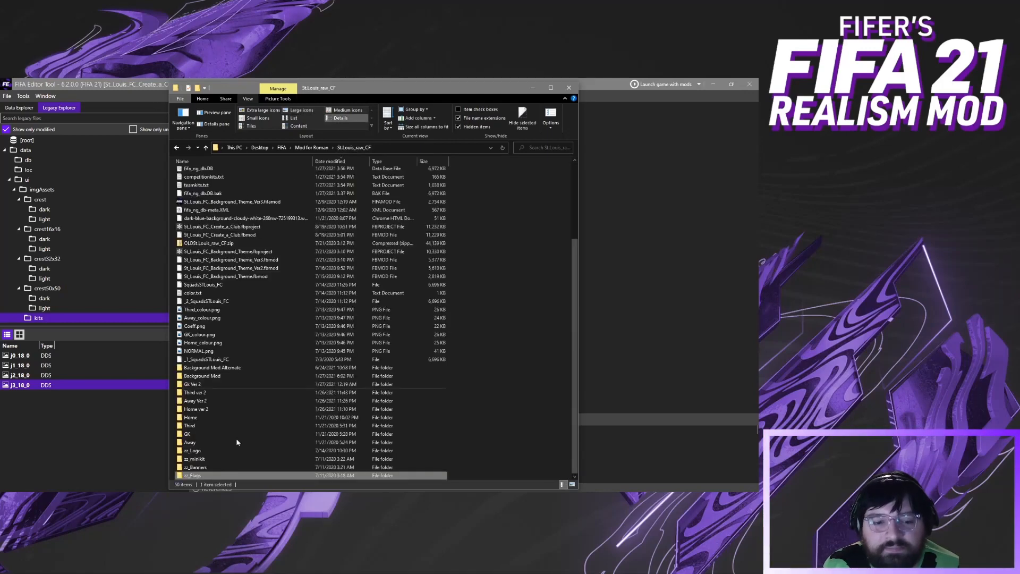
{"action": "double_click", "coordinate": [221, 469]}
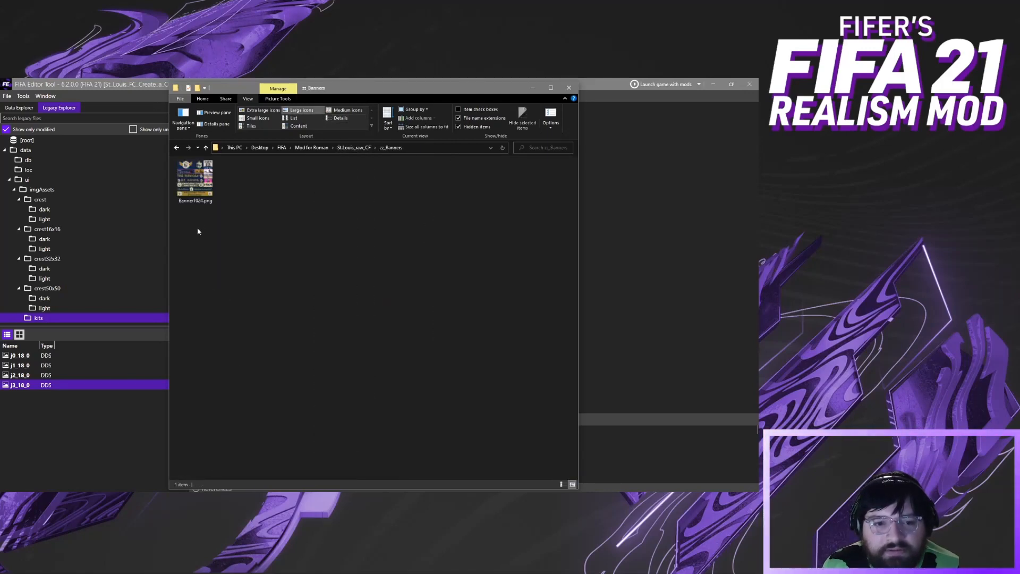
{"action": "left_click", "coordinate": [202, 180]}
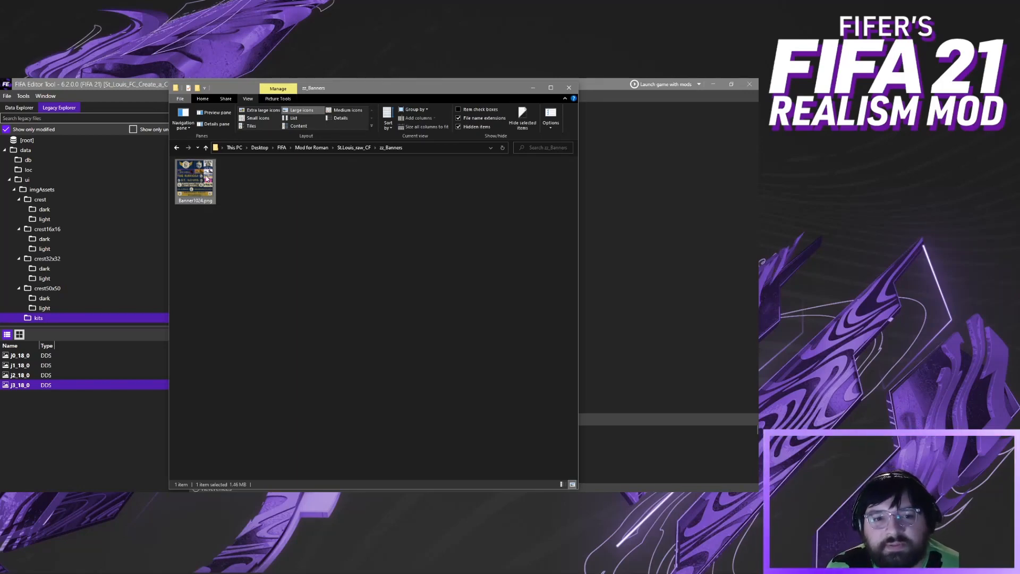
{"action": "left_click", "coordinate": [205, 147]}
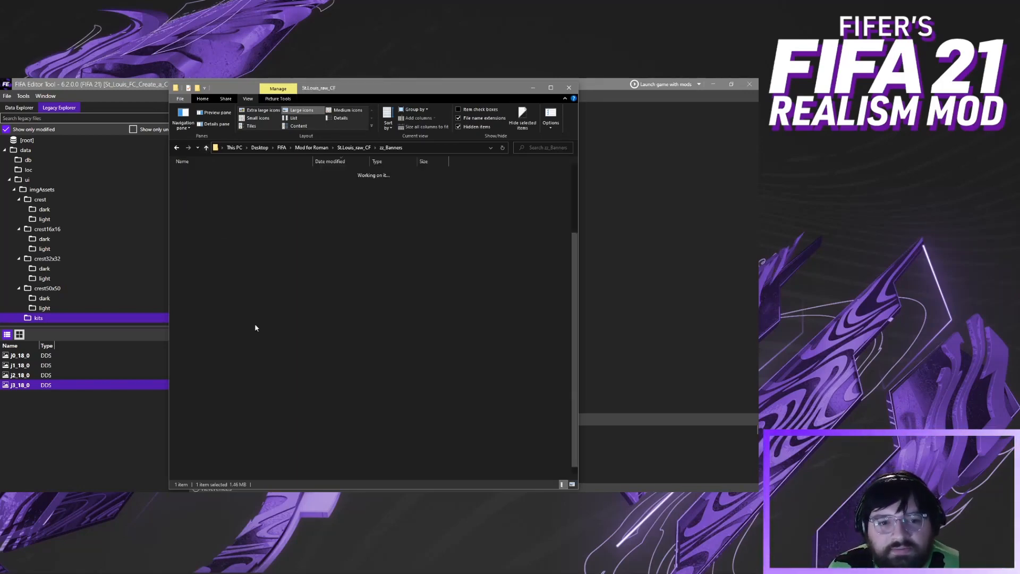
View the flag images Flag_1.png to Flag_4.png from zz_Flags at full size and close the image viewer
{"action": "double_click", "coordinate": [191, 475]}
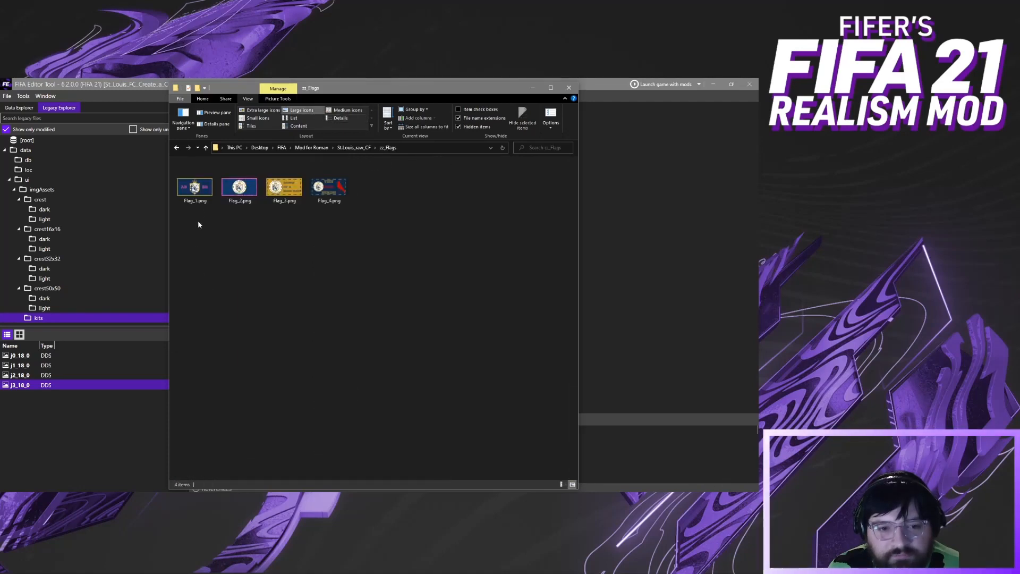
{"action": "left_click", "coordinate": [200, 194]}
{"action": "double_click", "coordinate": [201, 193]}
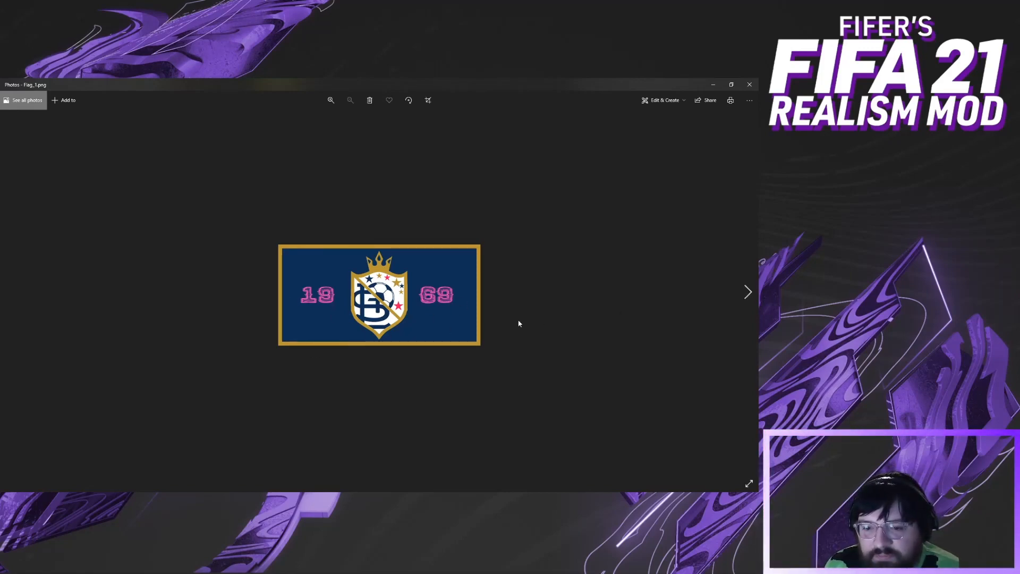
{"action": "left_click", "coordinate": [747, 294]}
{"action": "left_click", "coordinate": [747, 293]}
{"action": "left_click", "coordinate": [747, 293]}
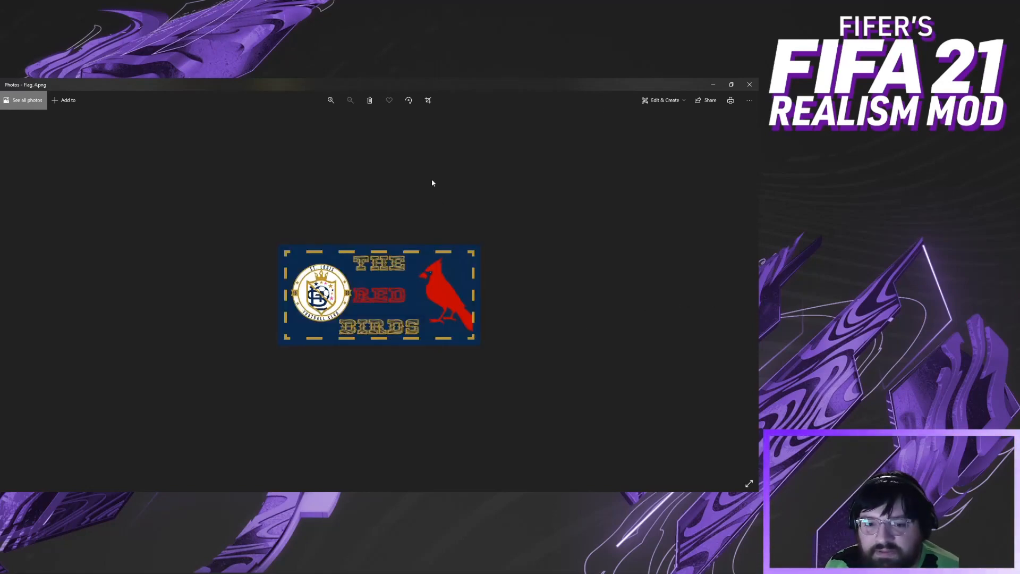
{"action": "left_click", "coordinate": [749, 84]}
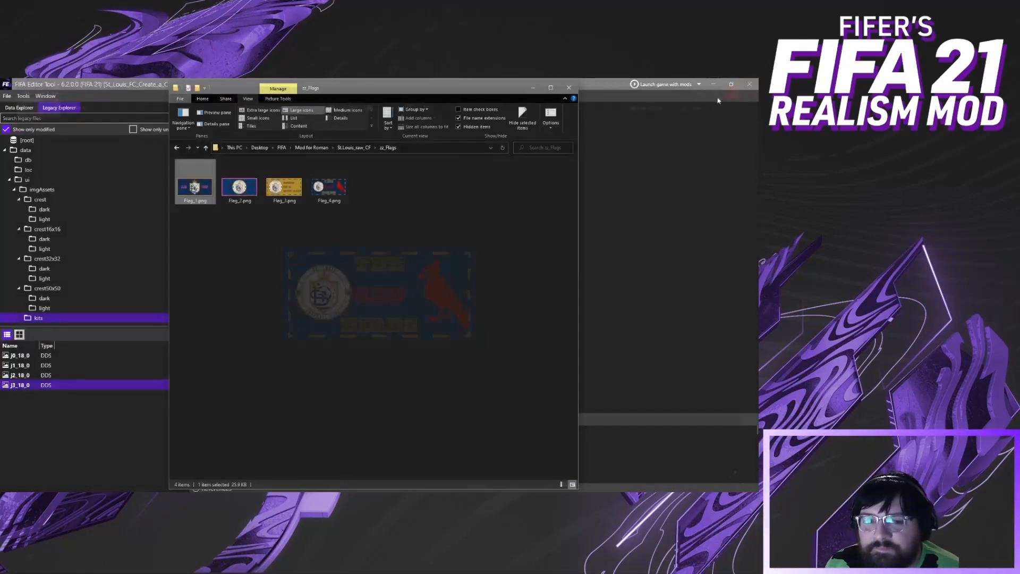
Examine the layout of Banner1024.png from zz_Banners, minimize FIFA Editor Tool behind it and close the image viewer
{"action": "left_click", "coordinate": [365, 149]}
{"action": "double_click", "coordinate": [202, 467]}
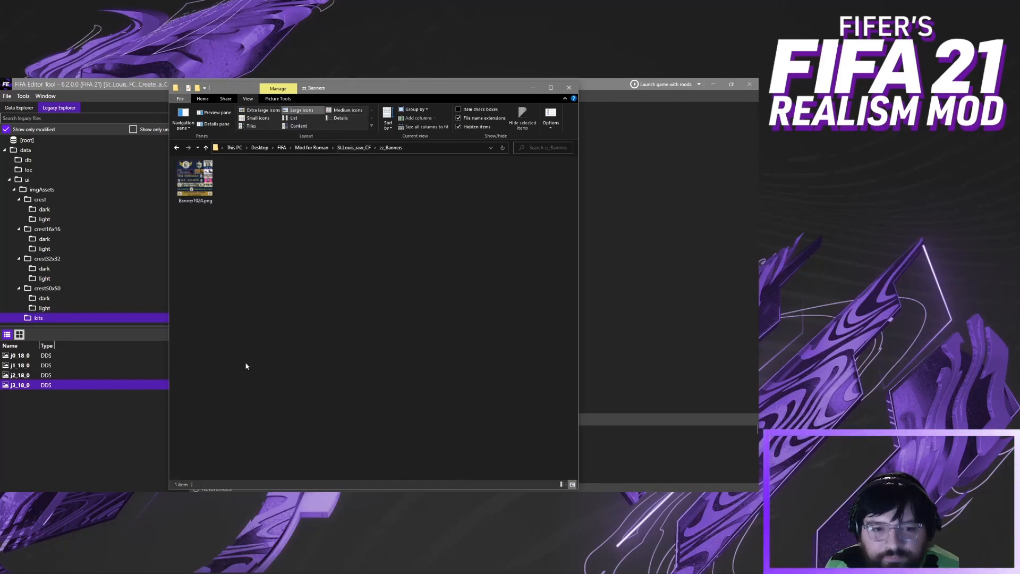
{"action": "double_click", "coordinate": [204, 179]}
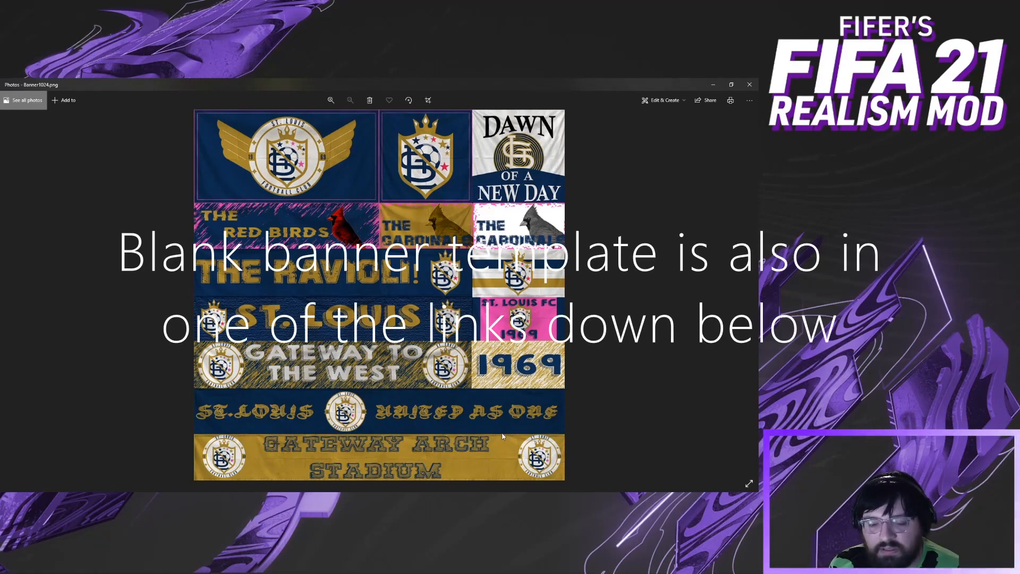
{"action": "key", "text": "alt+Tab"}
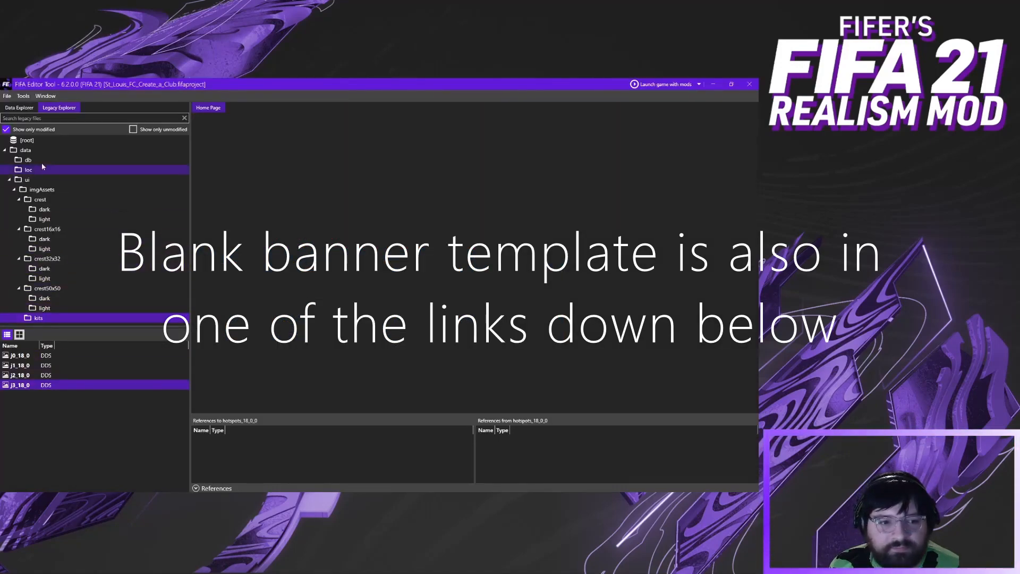
{"action": "left_click", "coordinate": [720, 85]}
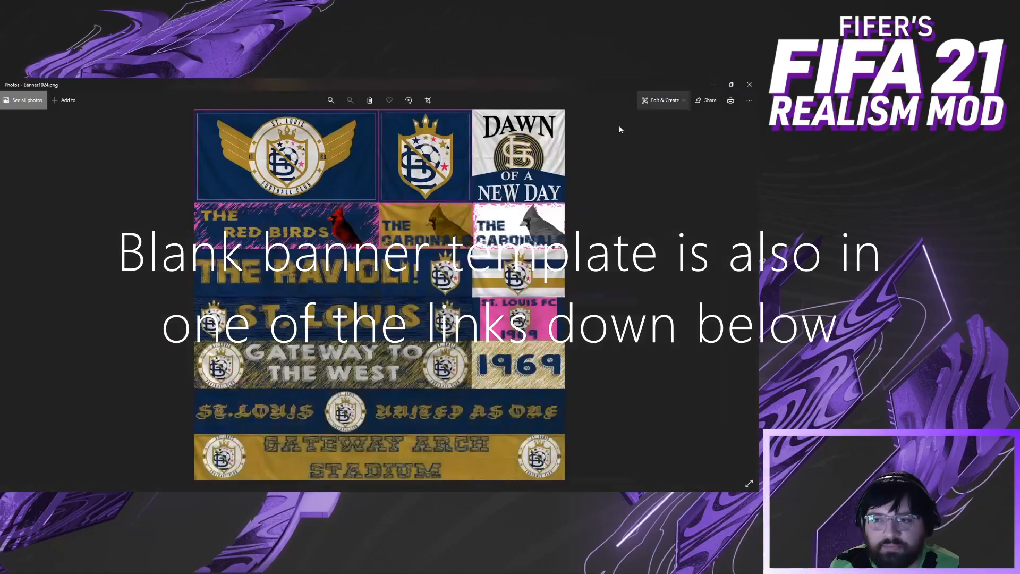
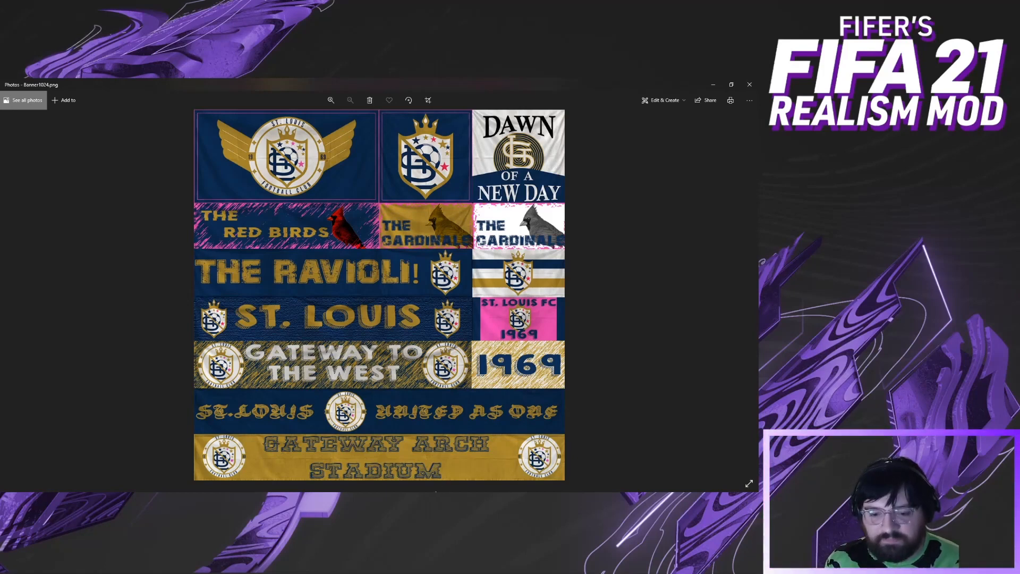
{"action": "mouse_move", "coordinate": [425, 486]}
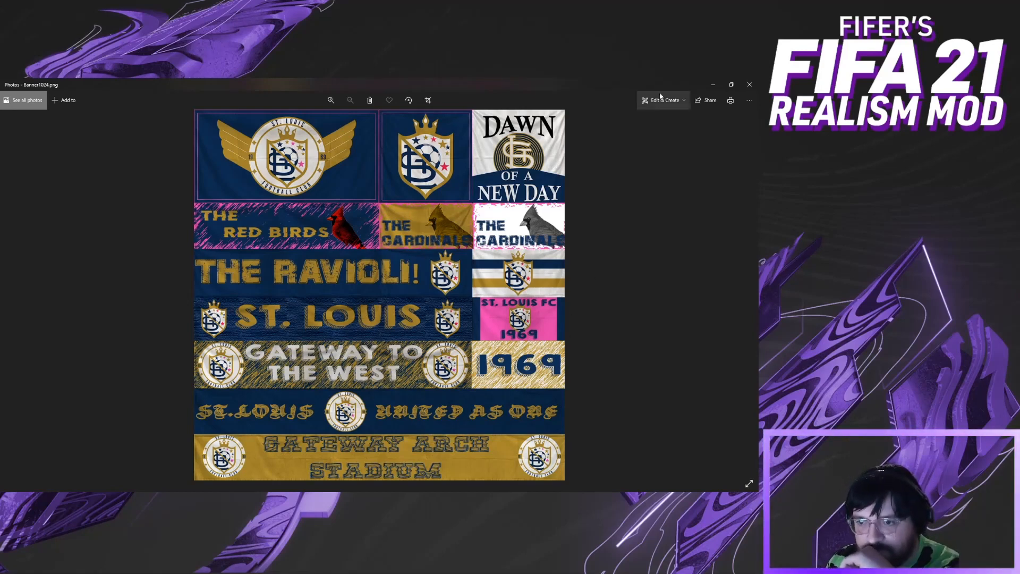
{"action": "left_click", "coordinate": [749, 84]}
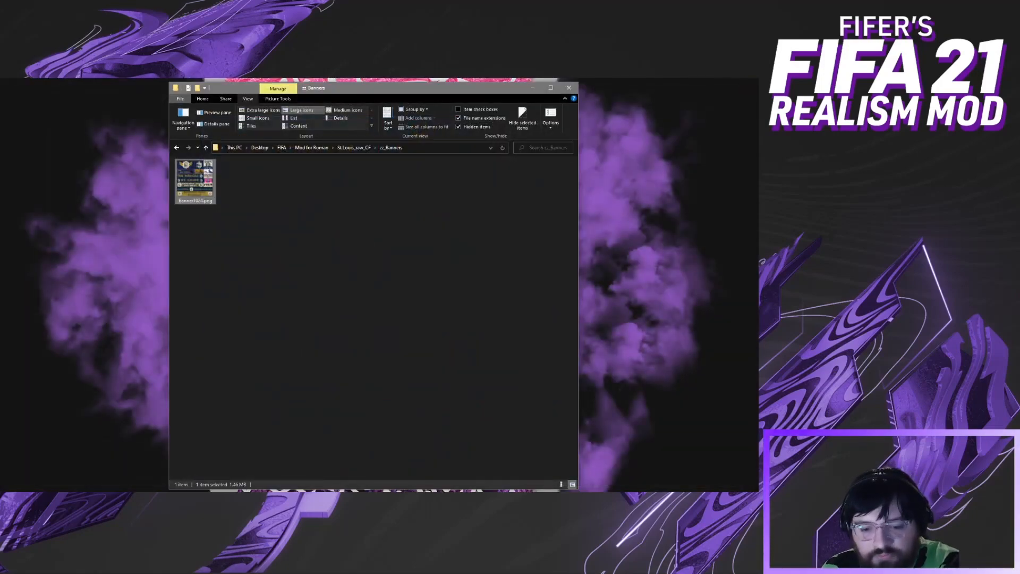
Switch to FIFA Editor Tool and limit the non-legacy data files to modified ones only
{"action": "key", "text": "alt+Tab"}
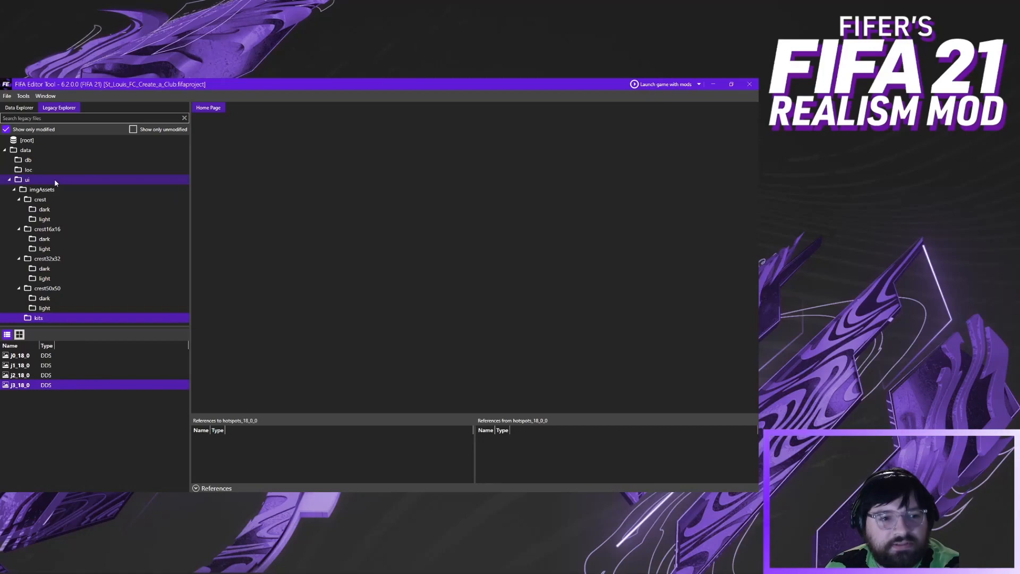
{"action": "left_click", "coordinate": [20, 107]}
{"action": "scroll", "coordinate": [156, 209], "scroll_direction": "up", "scroll_amount": 10}
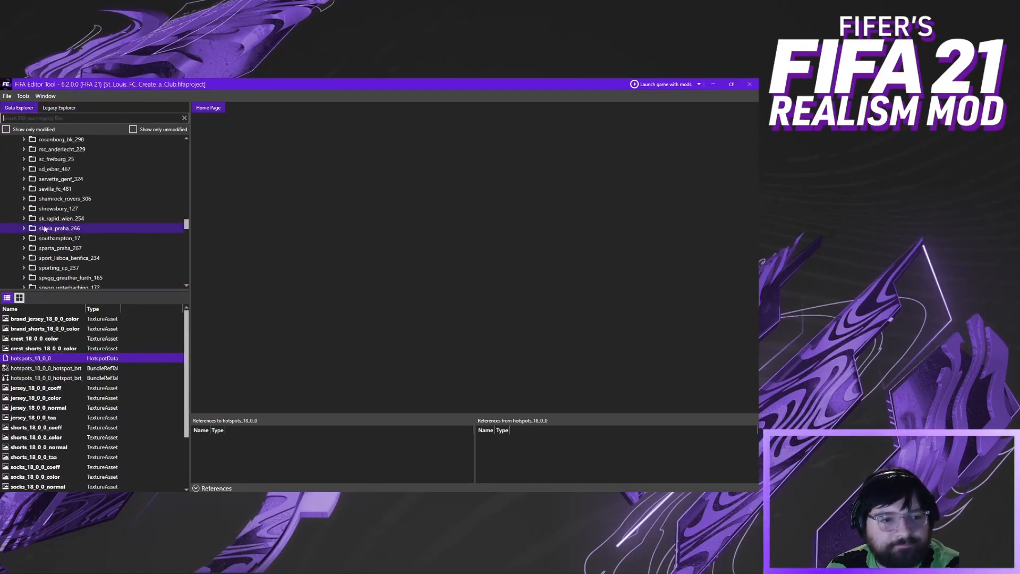
{"action": "left_click_drag", "start_coordinate": [186, 197], "coordinate": [186, 140]}
{"action": "left_click", "coordinate": [9, 130]}
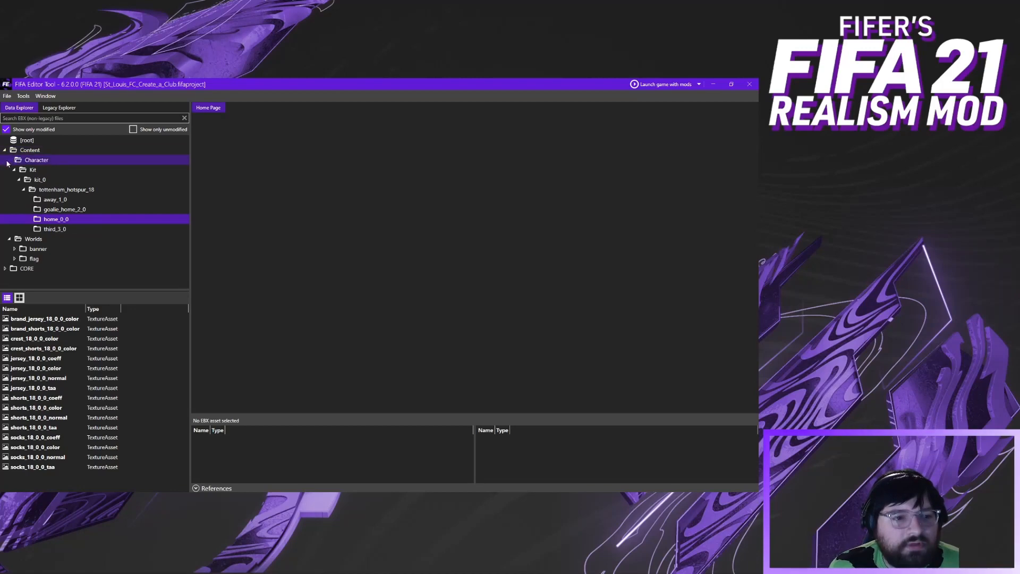
Expand the banner and flag texture folders under Worlds and list the contents of banner_18 and flag_18
{"action": "left_click", "coordinate": [31, 239]}
{"action": "left_click", "coordinate": [34, 249]}
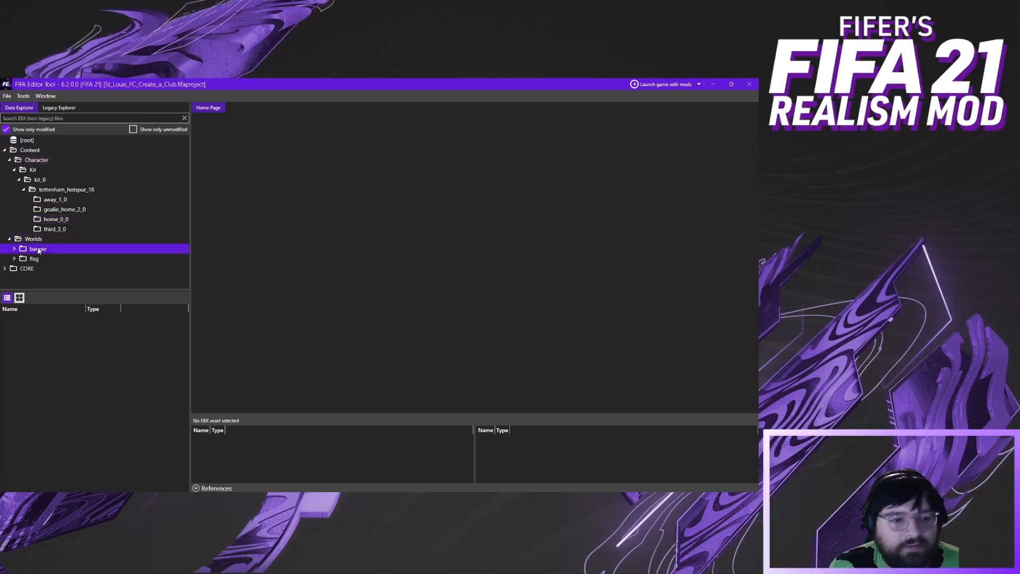
{"action": "left_click", "coordinate": [14, 249]}
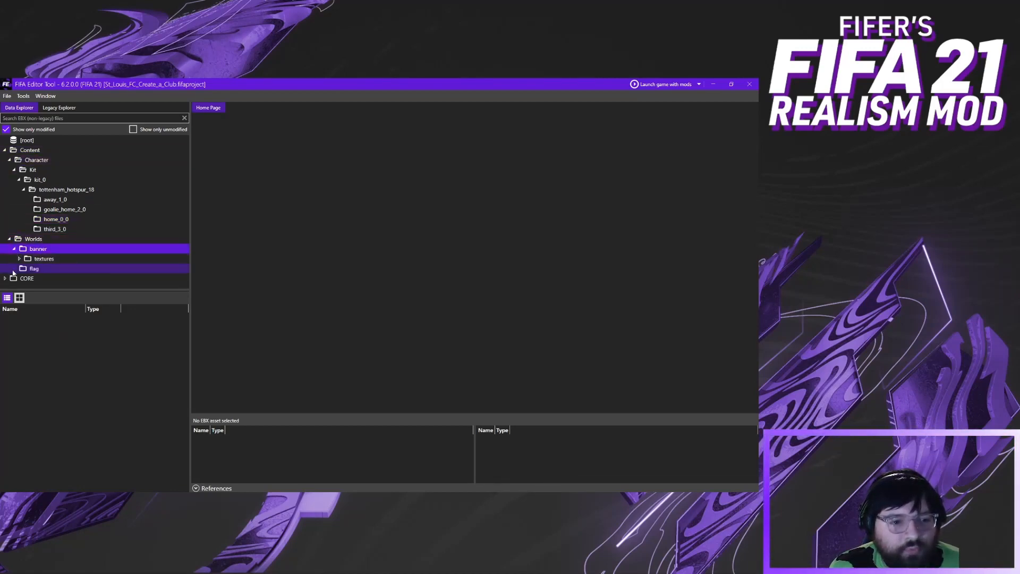
{"action": "left_click", "coordinate": [14, 268]}
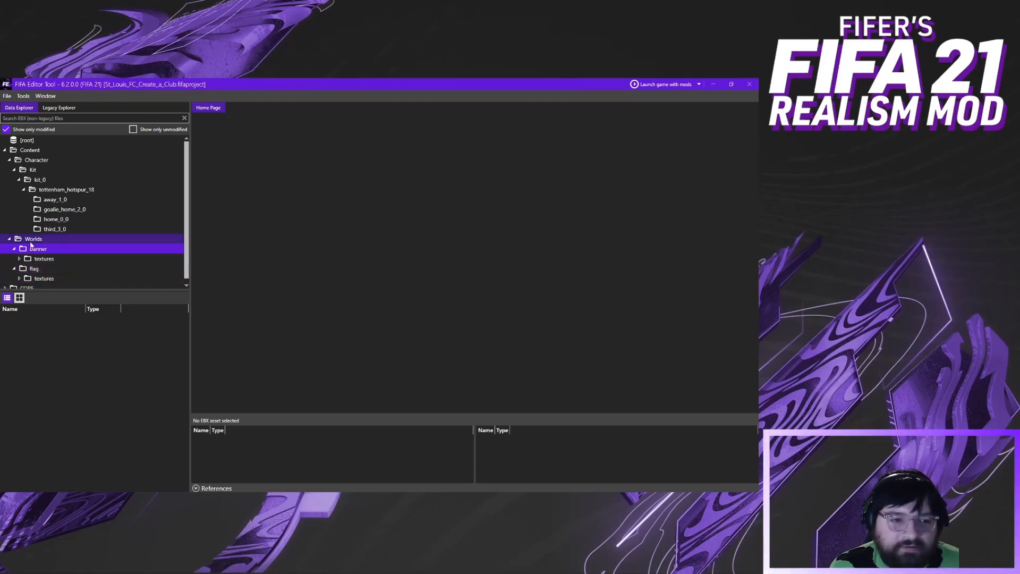
{"action": "left_click", "coordinate": [19, 259]}
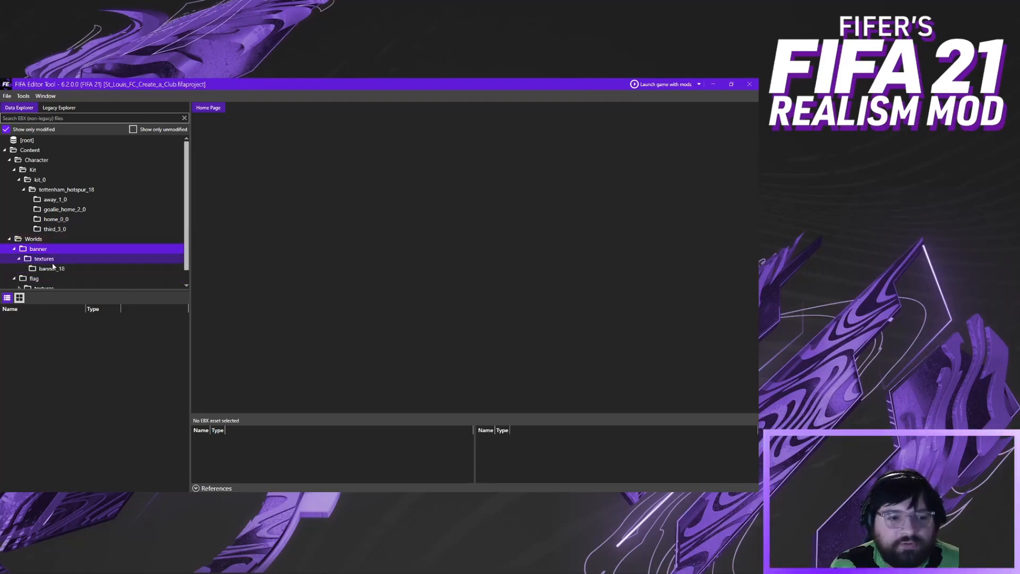
{"action": "scroll", "coordinate": [60, 259], "scroll_direction": "down", "scroll_amount": 1}
{"action": "double_click", "coordinate": [55, 273]}
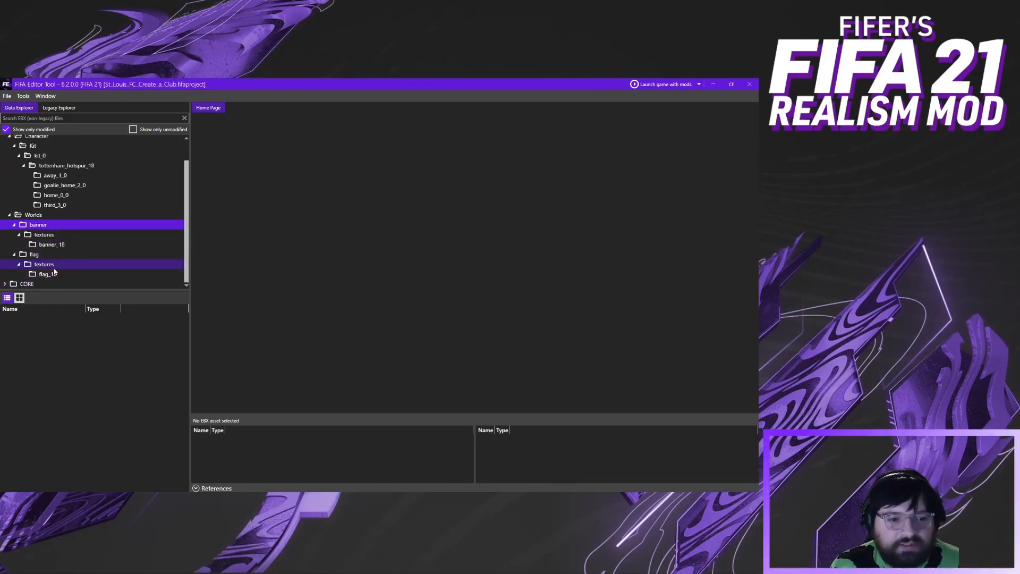
{"action": "left_click", "coordinate": [60, 245]}
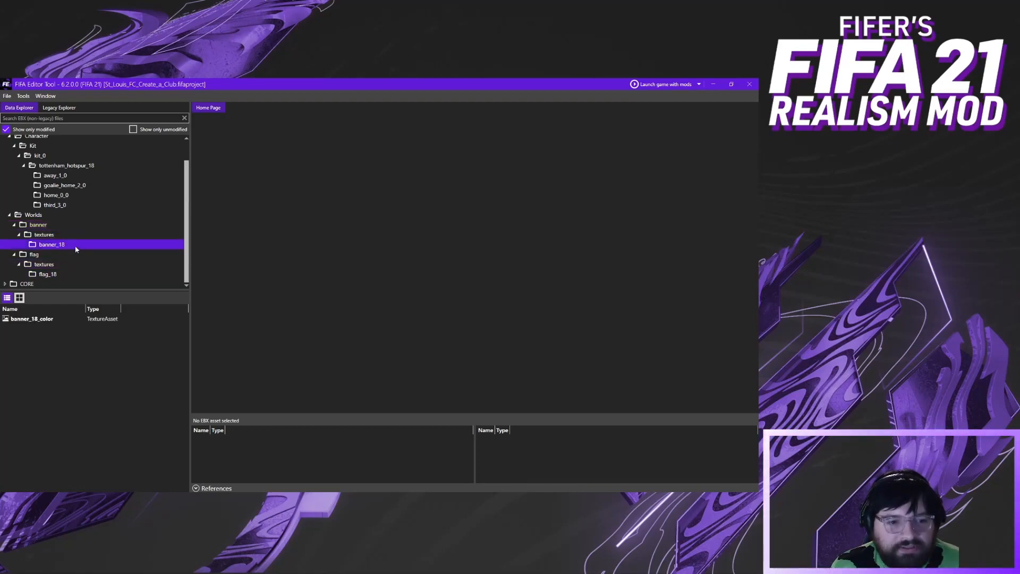
{"action": "left_click", "coordinate": [62, 274]}
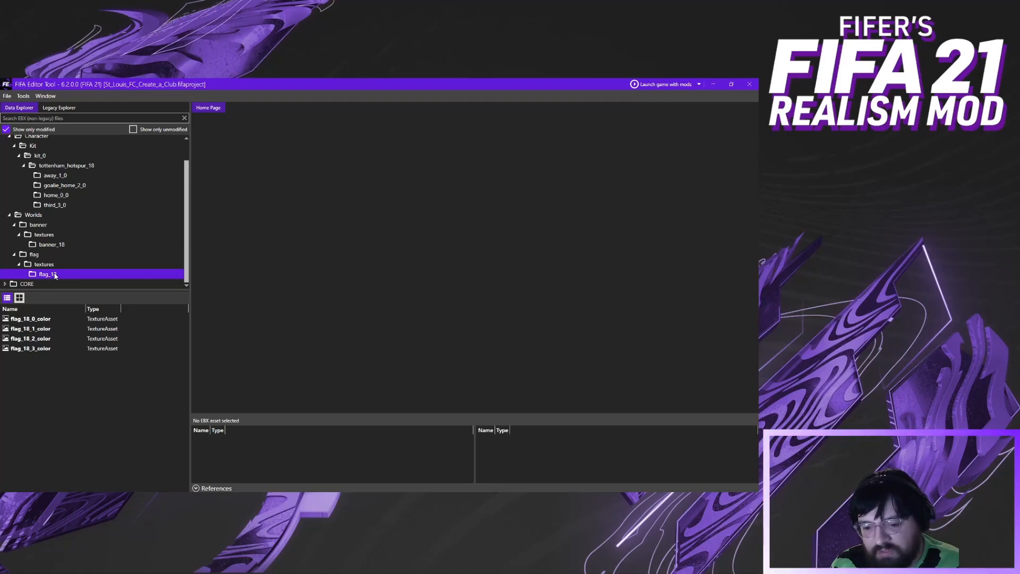
Open the banner_18_color texture from the banner_18 folder and bring up its available file actions
{"action": "left_click", "coordinate": [52, 245]}
{"action": "double_click", "coordinate": [46, 319]}
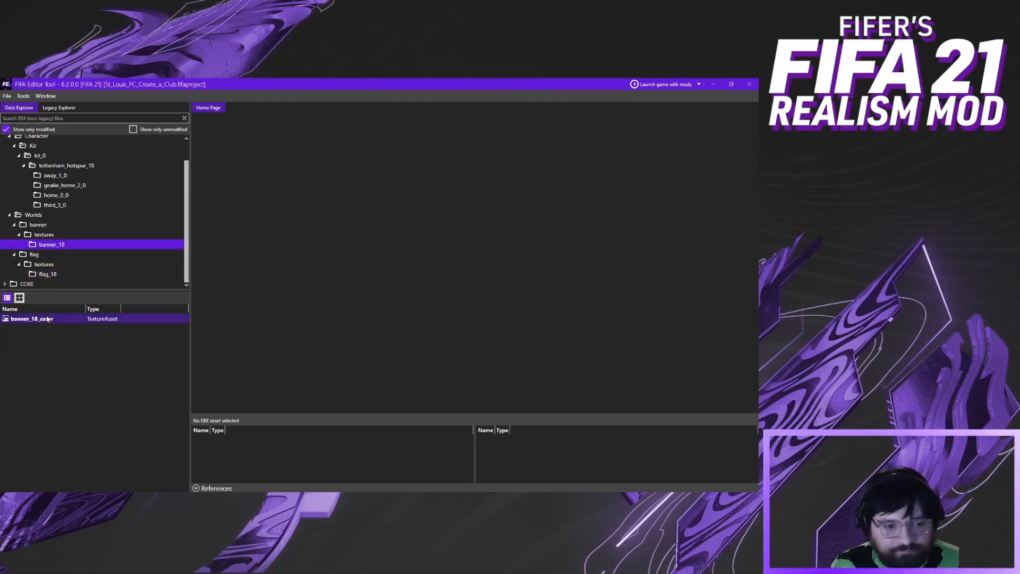
{"action": "right_click", "coordinate": [83, 319]}
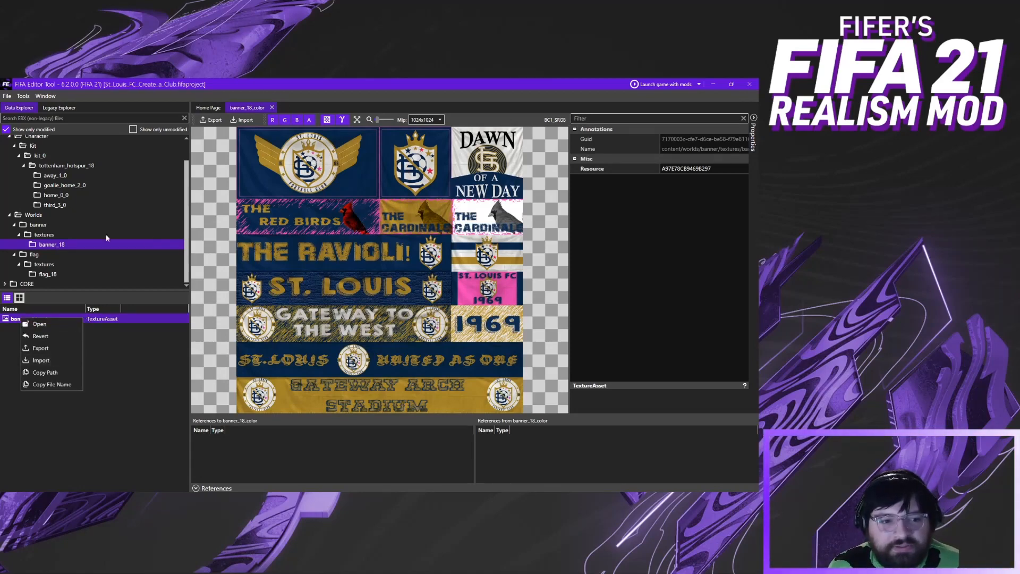
Open the four flag textures, flag_18_0_color through flag_18_3_color, from the flag_18 folder
{"action": "left_click", "coordinate": [55, 274]}
{"action": "double_click", "coordinate": [55, 318]}
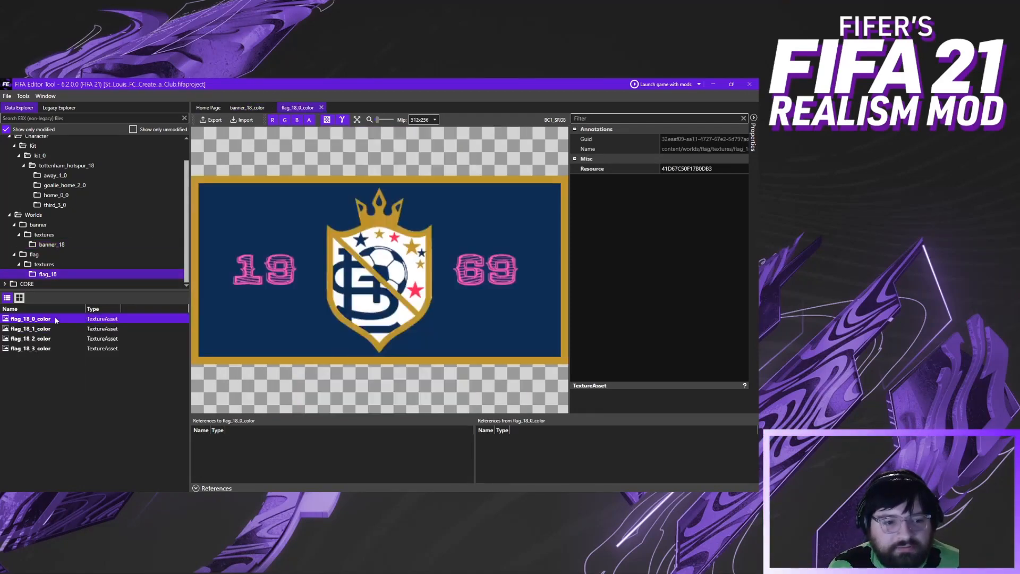
{"action": "right_click", "coordinate": [55, 319]}
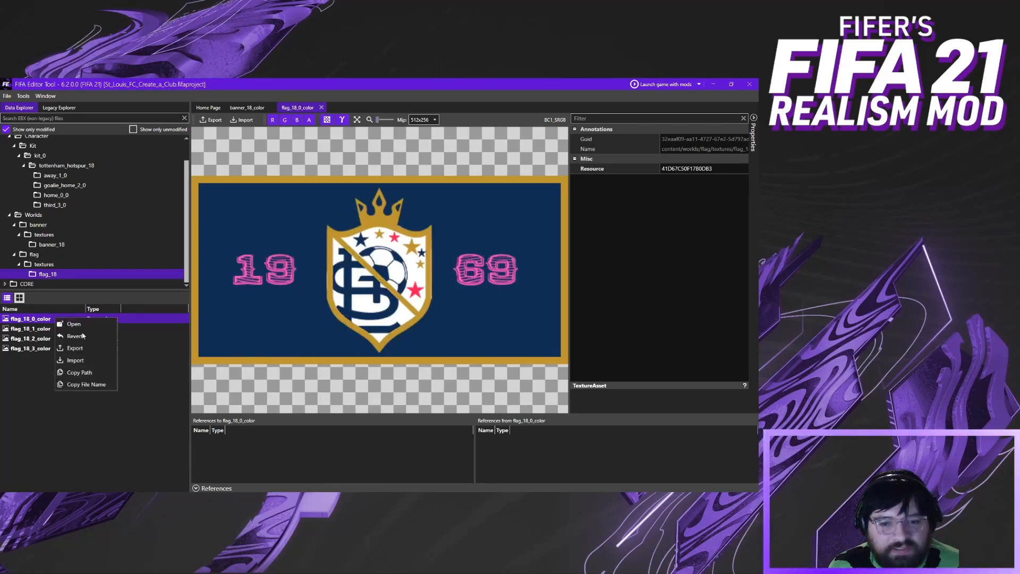
{"action": "double_click", "coordinate": [26, 328]}
{"action": "double_click", "coordinate": [27, 338]}
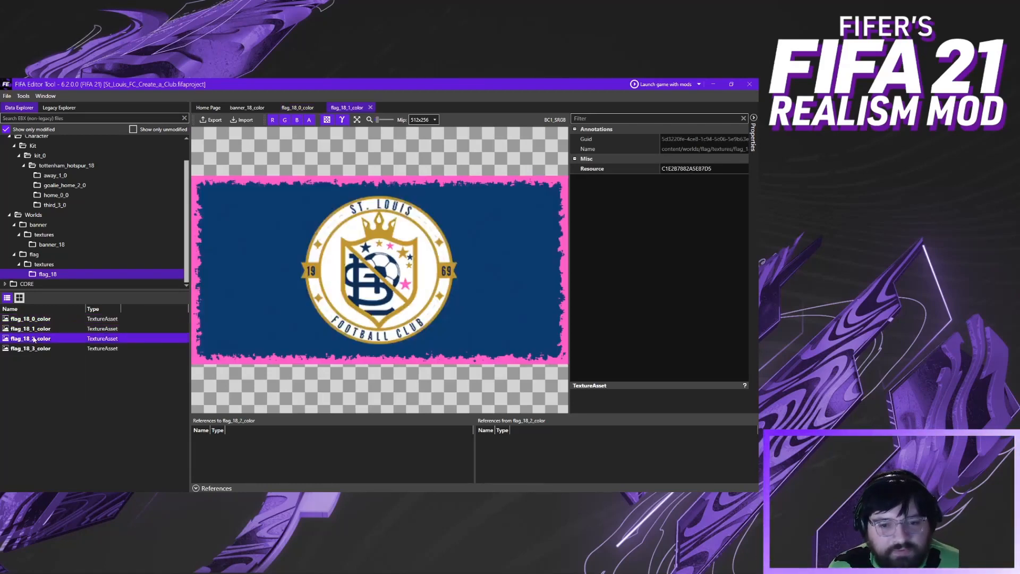
{"action": "left_click", "coordinate": [30, 349]}
{"action": "double_click", "coordinate": [30, 349]}
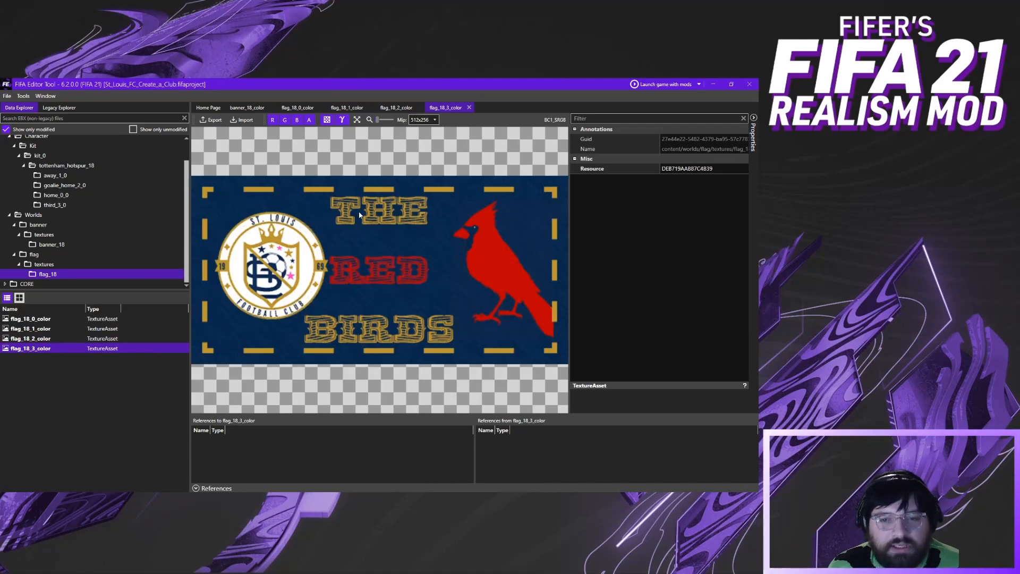
Close the open textures and list the modified legacy files in the db and loc folders
{"action": "left_click", "coordinate": [51, 97]}
{"action": "left_click", "coordinate": [51, 107]}
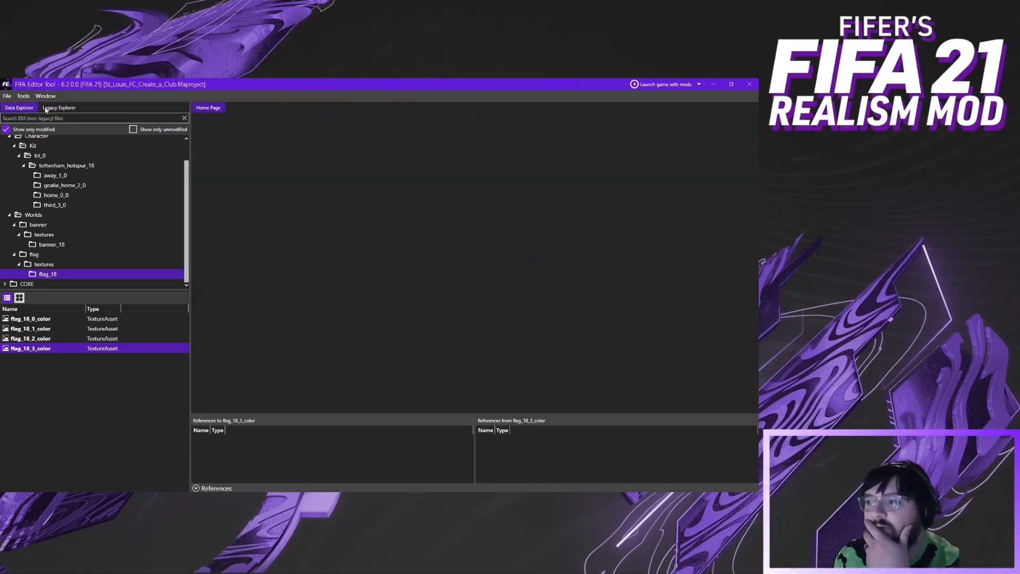
{"action": "left_click", "coordinate": [45, 108]}
{"action": "left_click", "coordinate": [28, 160]}
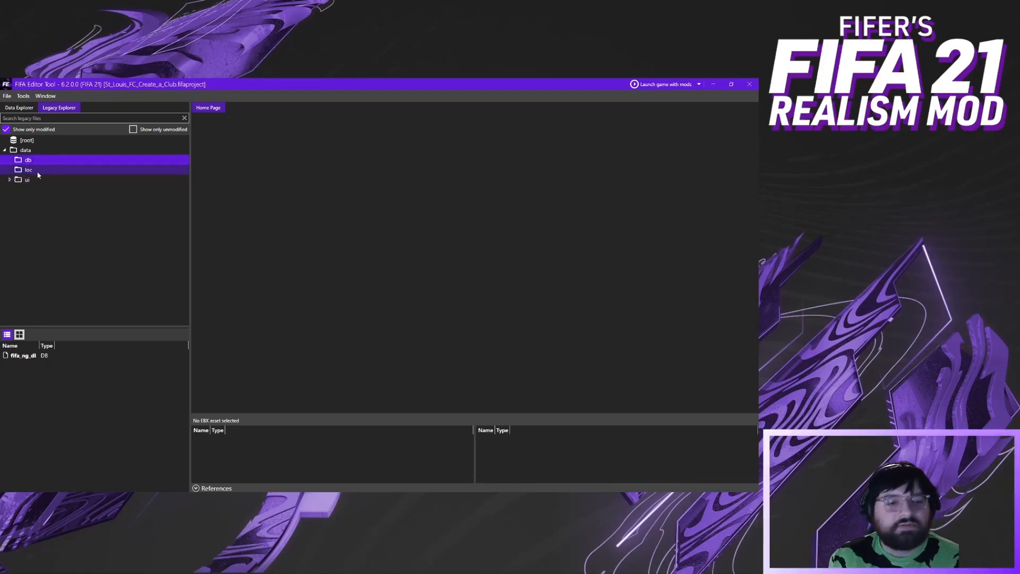
{"action": "left_click", "coordinate": [38, 171]}
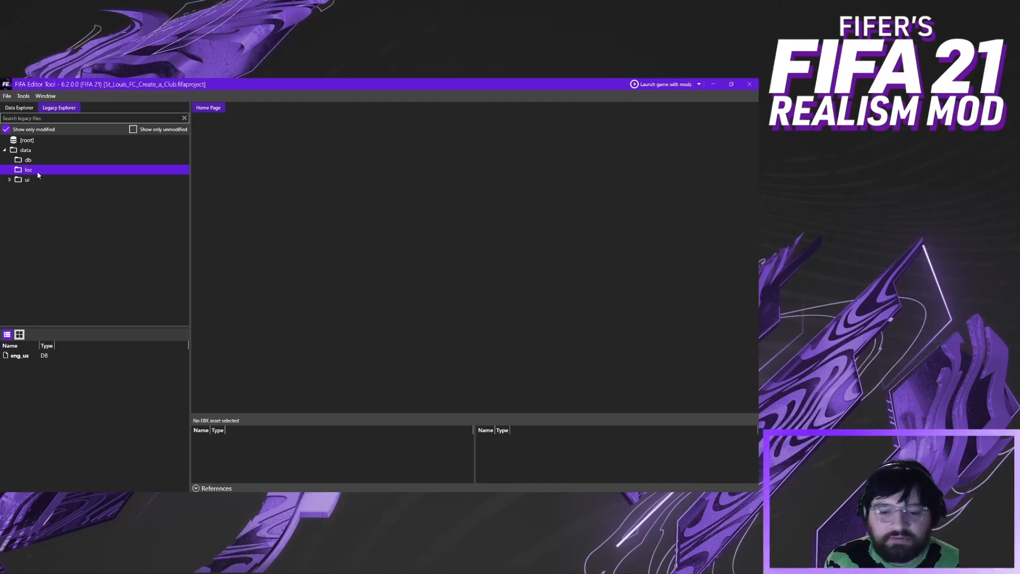
Open the eng_us localization database and display its LanguageStrings1 table
{"action": "left_click", "coordinate": [60, 356]}
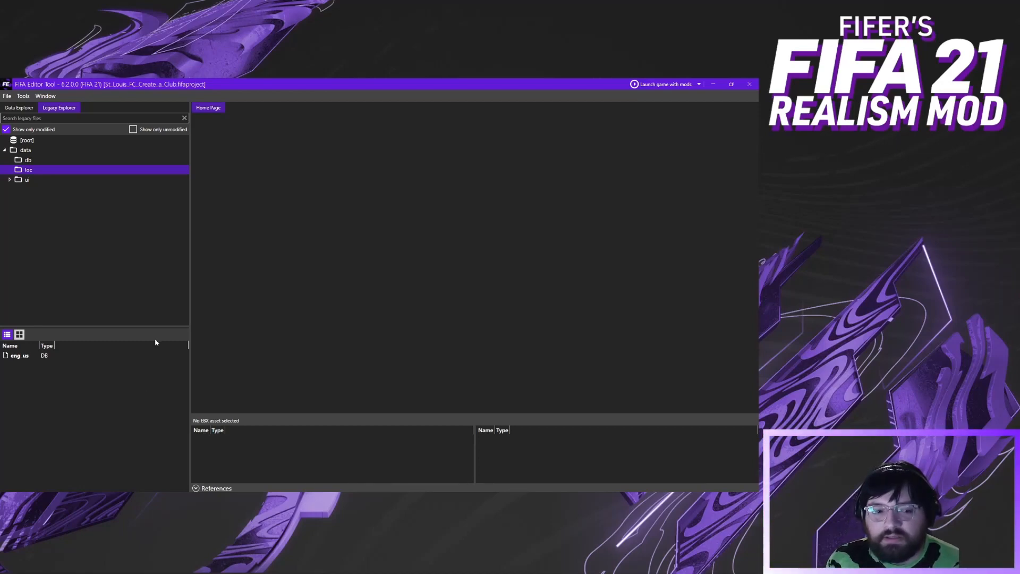
{"action": "double_click", "coordinate": [88, 356]}
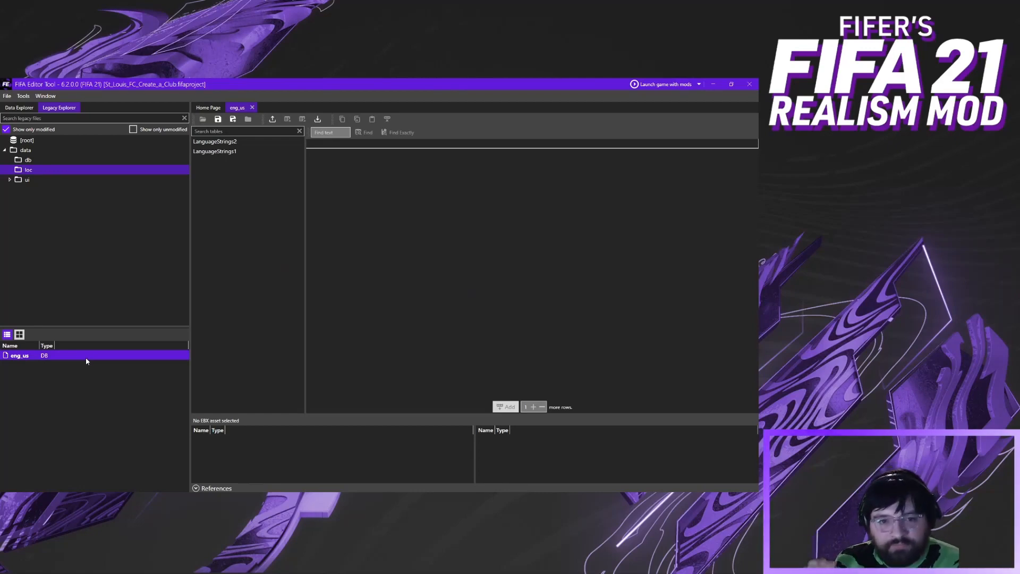
{"action": "left_click", "coordinate": [264, 151]}
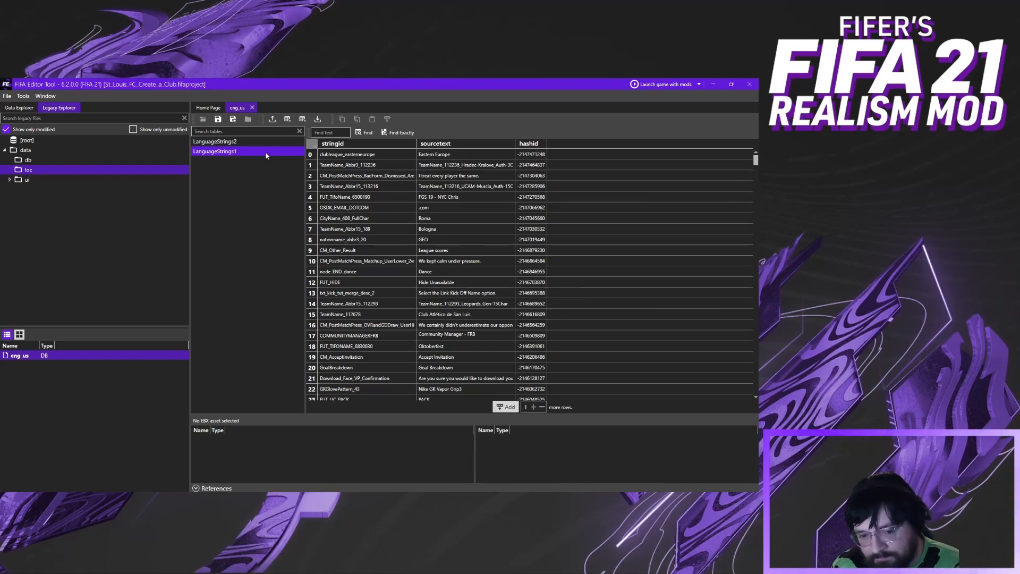
Look over the LanguageStrings1 and LanguageStrings2 tables and search LanguageStrings1 for "_18"
{"action": "left_click", "coordinate": [314, 133]}
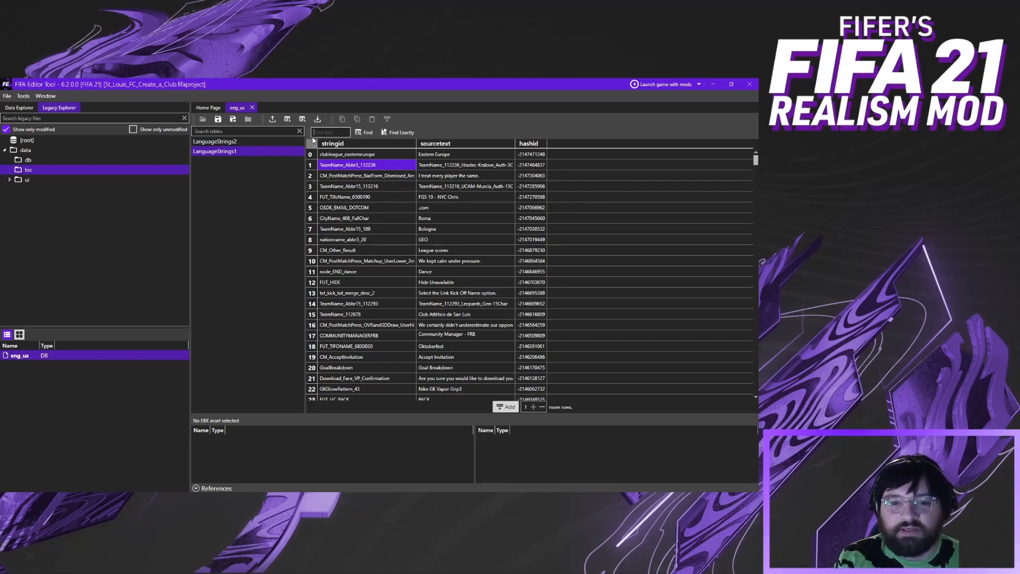
{"action": "left_click", "coordinate": [248, 154]}
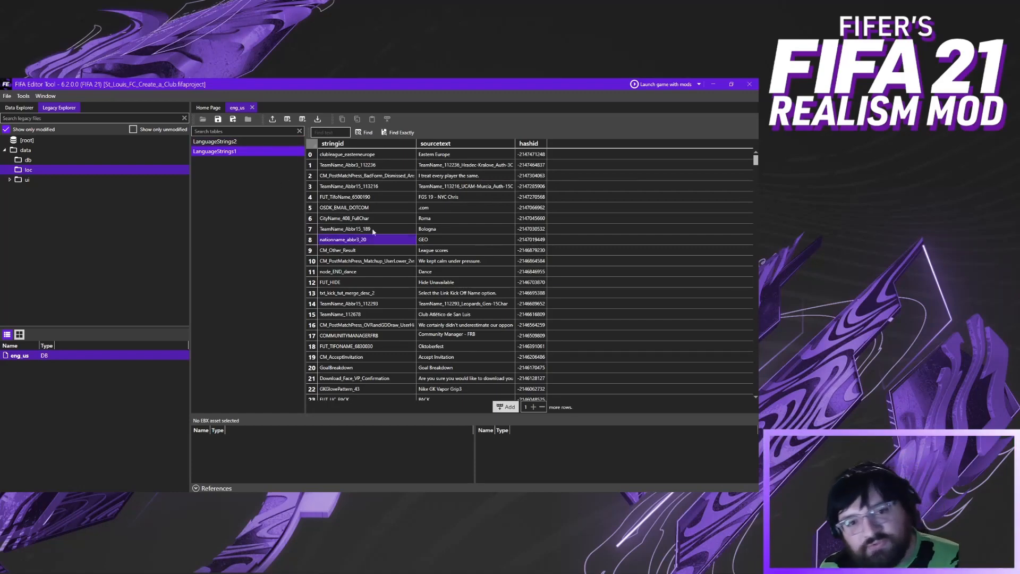
{"action": "left_click", "coordinate": [342, 250]}
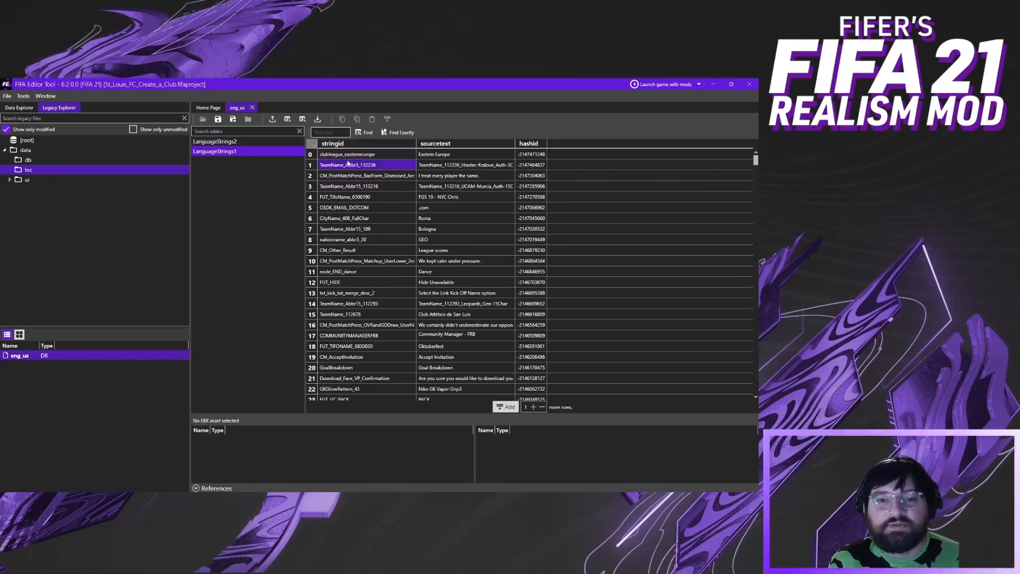
{"action": "left_click", "coordinate": [244, 141]}
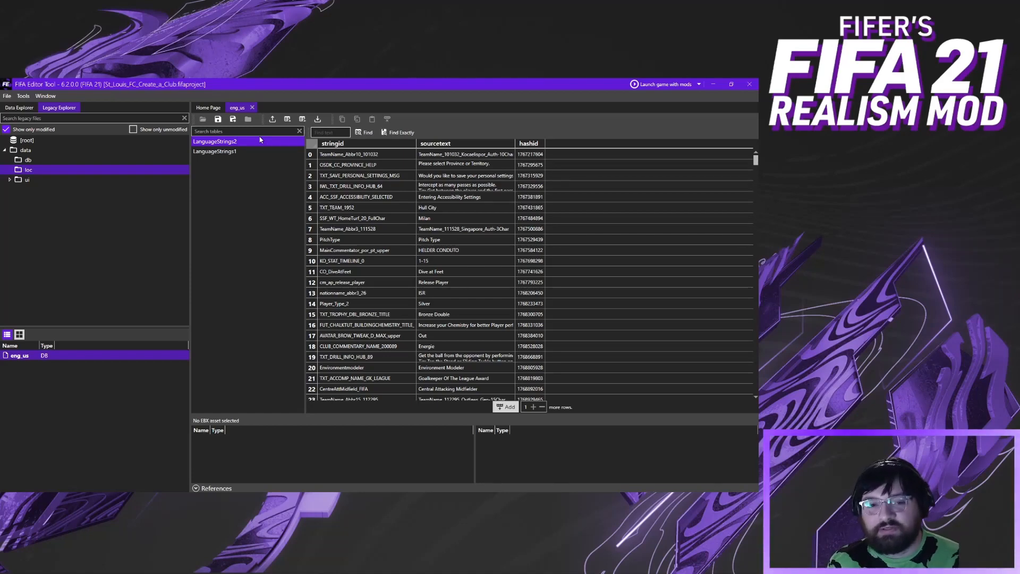
{"action": "left_click", "coordinate": [247, 152]}
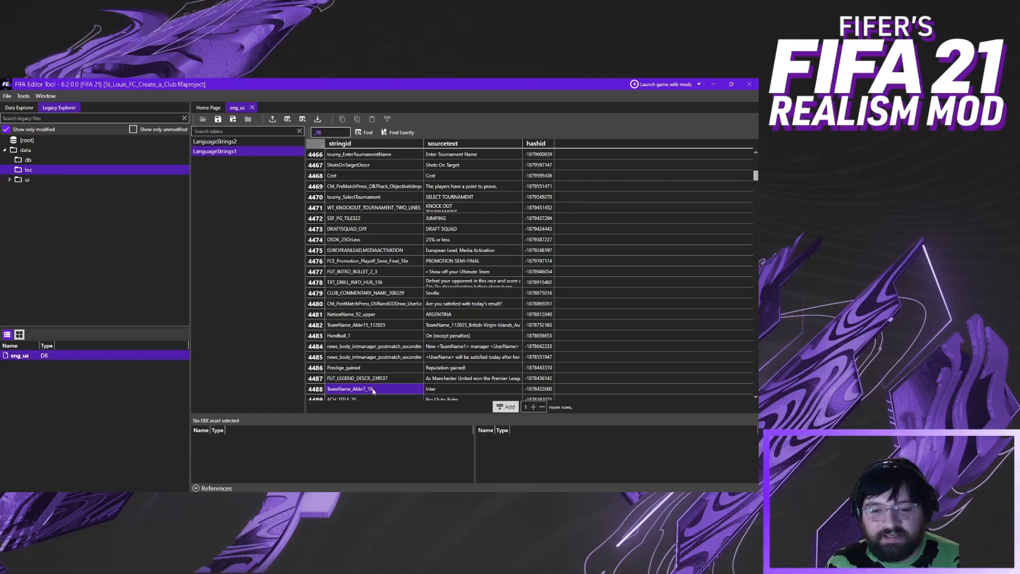
Select the source text of the TeamName_Abbr7_18 row and search LanguageStrings1 for "TeamName_Abbr7_18"
{"action": "left_click", "coordinate": [456, 389]}
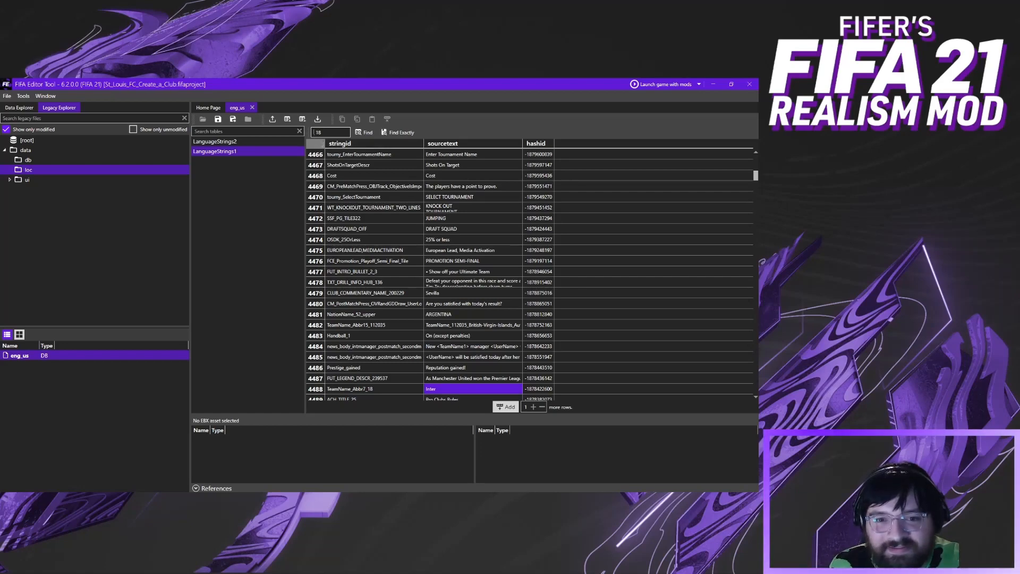
{"action": "left_click", "coordinate": [331, 177]}
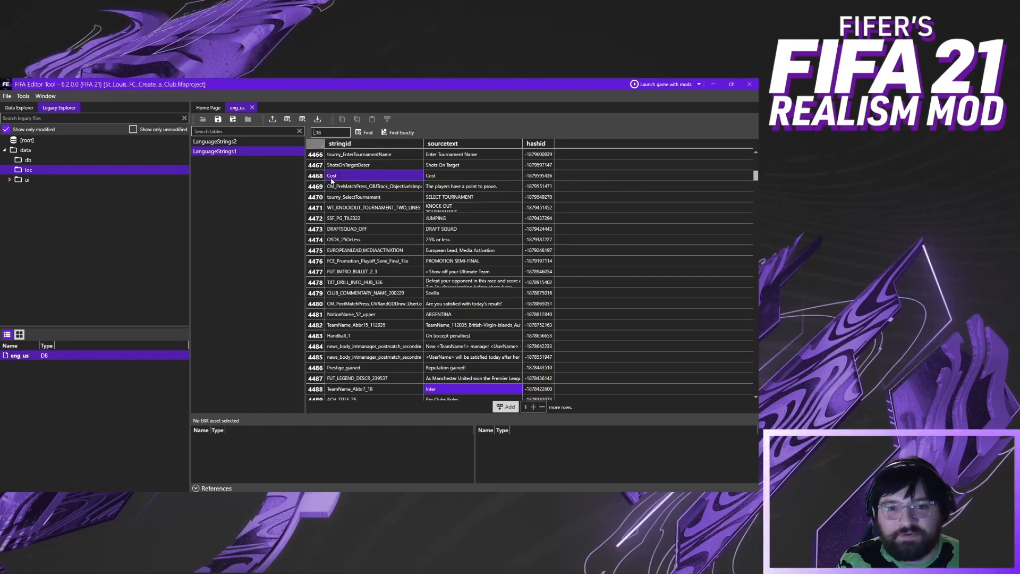
{"action": "type", "text": "TeamN"}
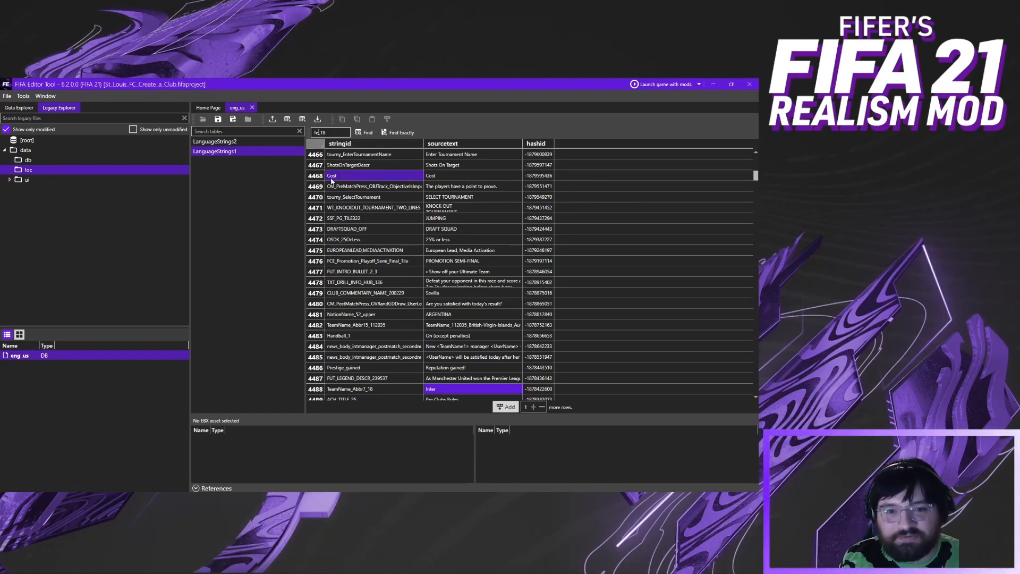
{"action": "type", "text": "ame"}
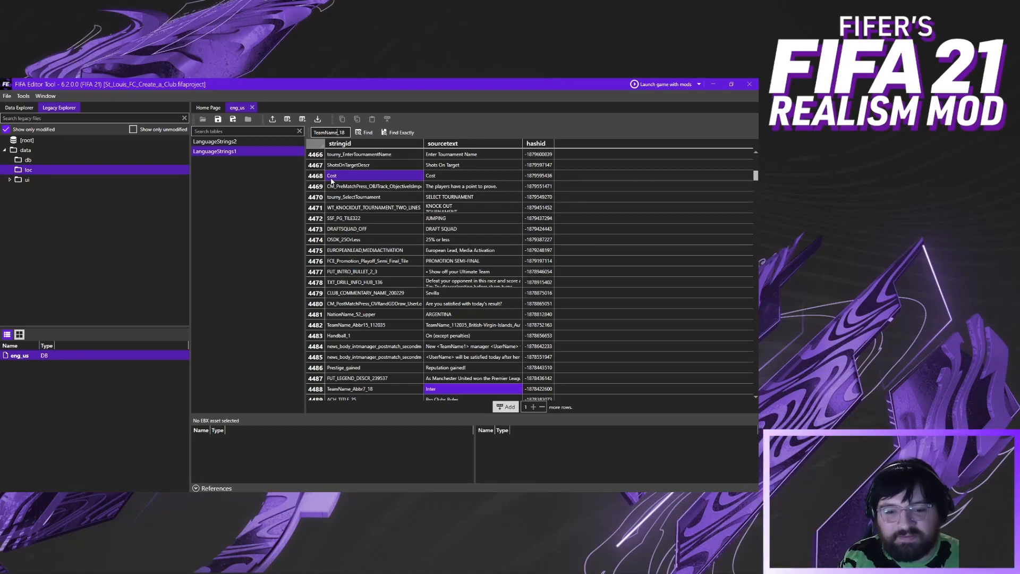
{"action": "type", "text": "Abbr"}
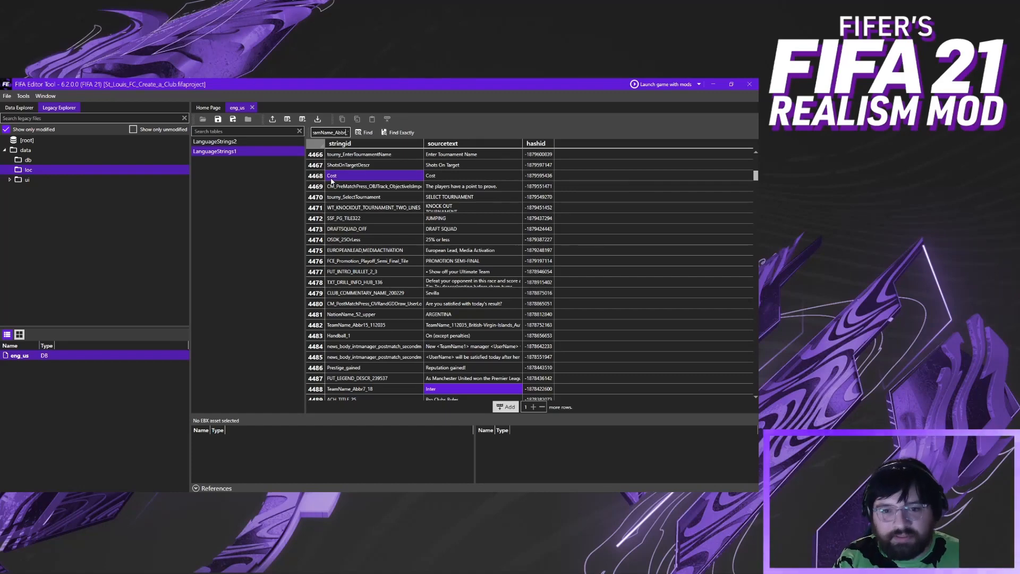
{"action": "type", "text": "7"}
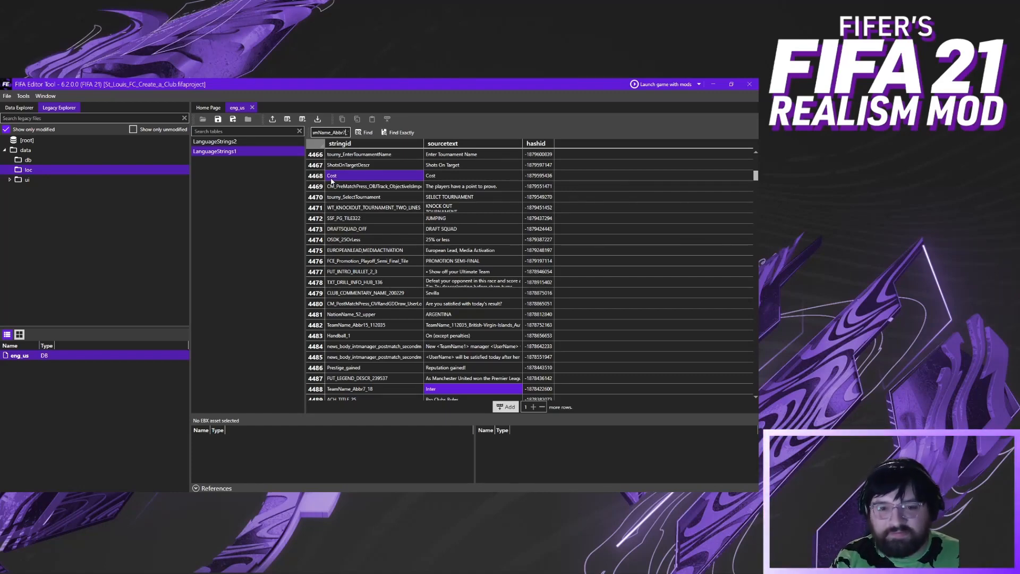
{"action": "key", "text": "End"}
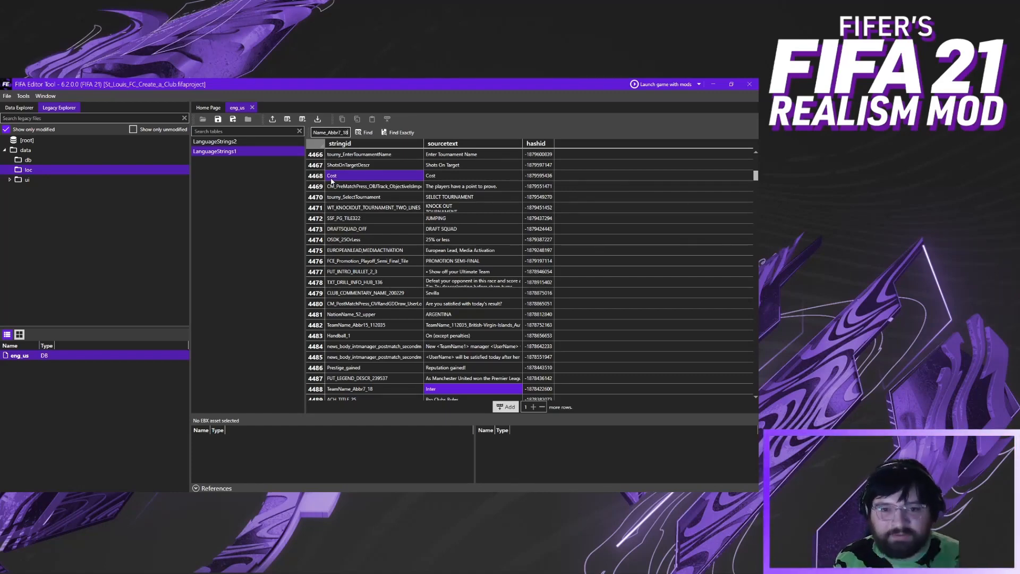
{"action": "key", "text": "Return"}
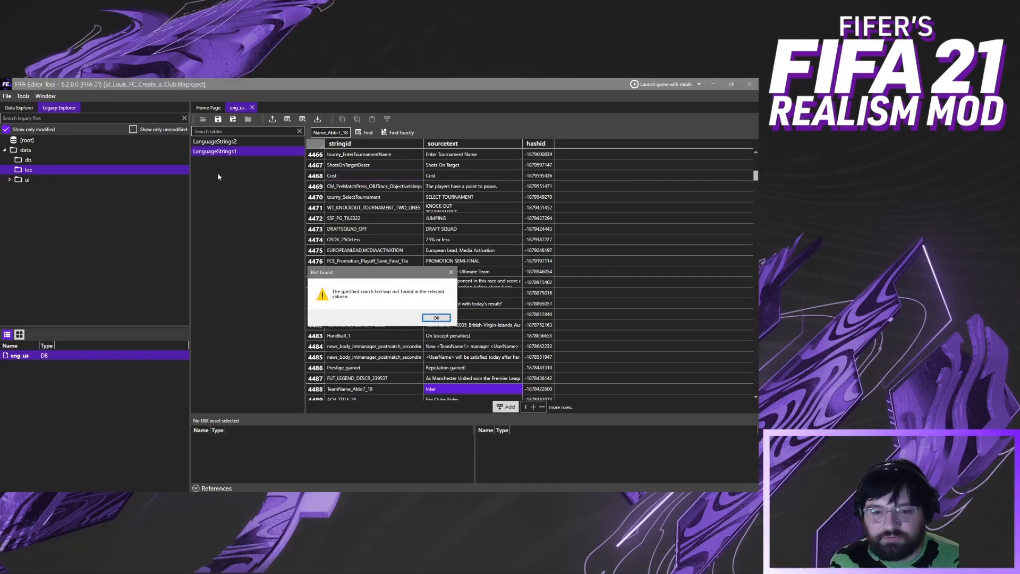
Dismiss the search message and search the stringid column of LanguageStrings1 from its first row for "TeamName_Abbr7_18" until that exact row is reached
{"action": "left_click", "coordinate": [440, 320]}
{"action": "left_click", "coordinate": [380, 389]}
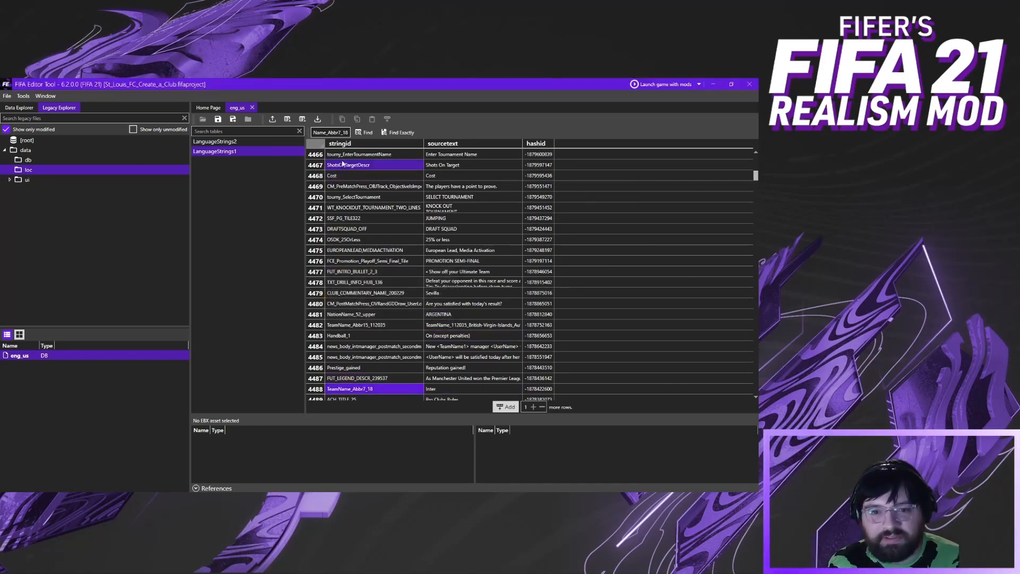
{"action": "left_click", "coordinate": [364, 133]}
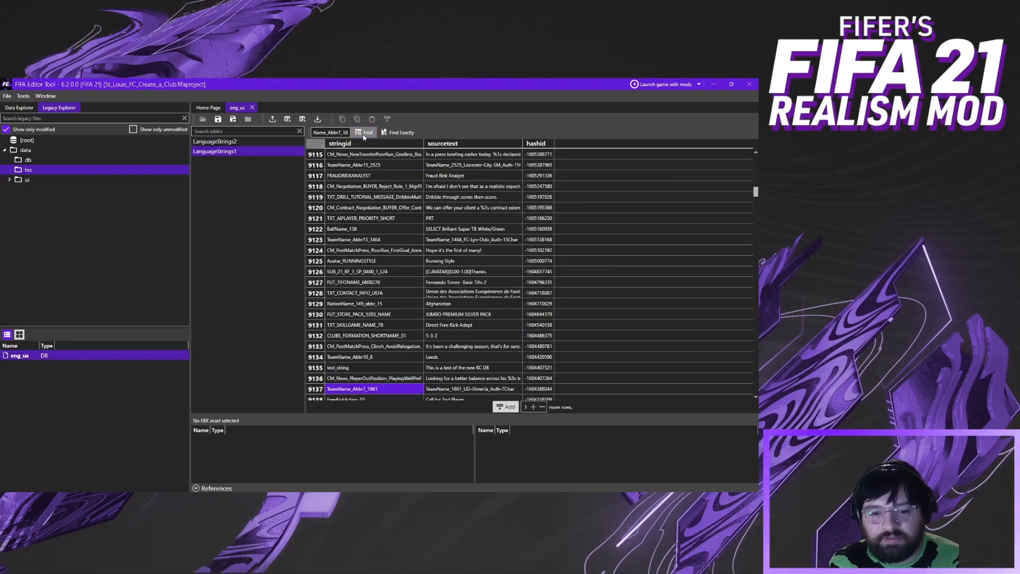
{"action": "left_click_drag", "start_coordinate": [755, 191], "coordinate": [755, 160]}
{"action": "left_click", "coordinate": [388, 154]}
{"action": "left_click", "coordinate": [368, 133]}
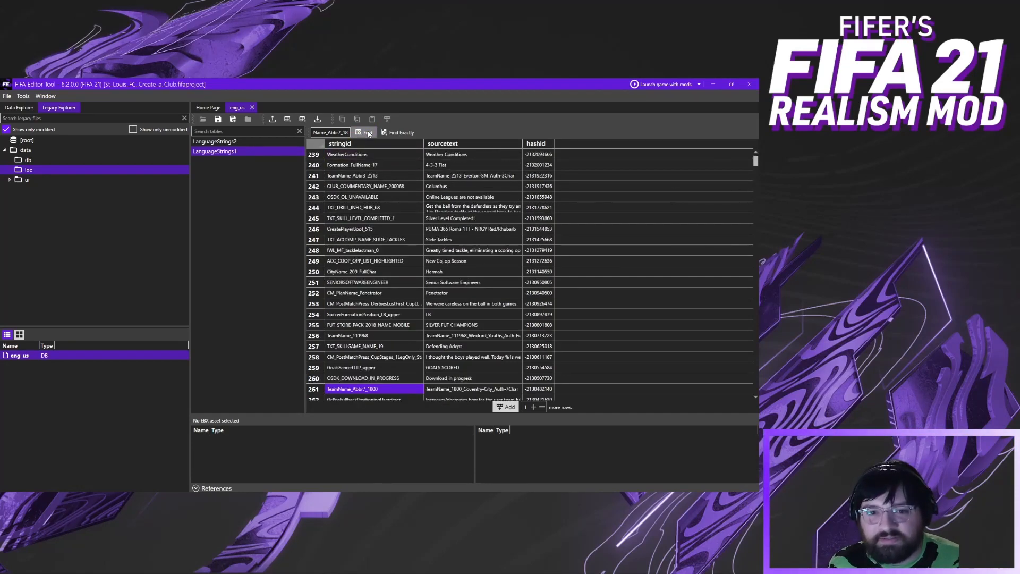
{"action": "left_click", "coordinate": [367, 132]}
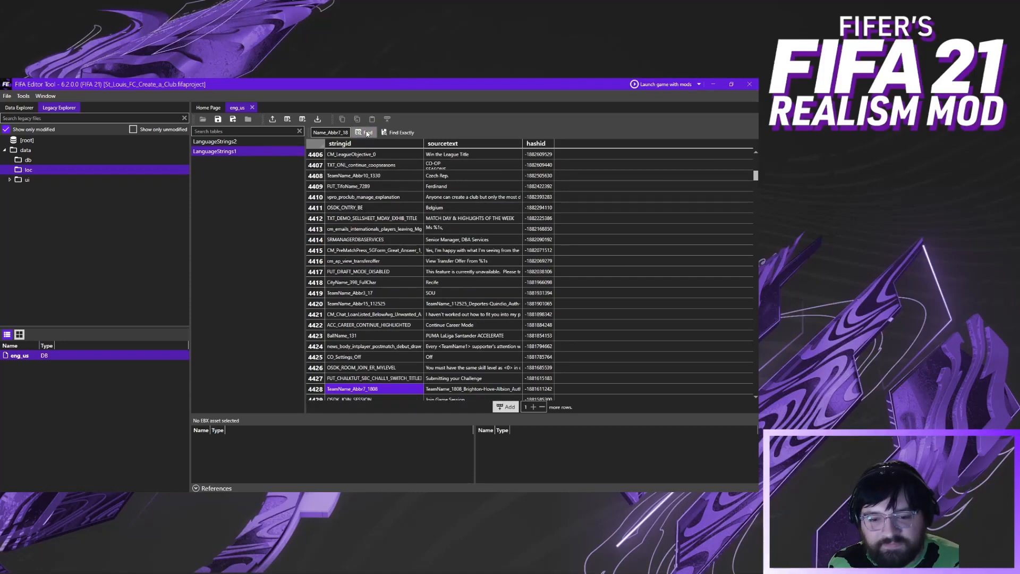
{"action": "left_click", "coordinate": [366, 132]}
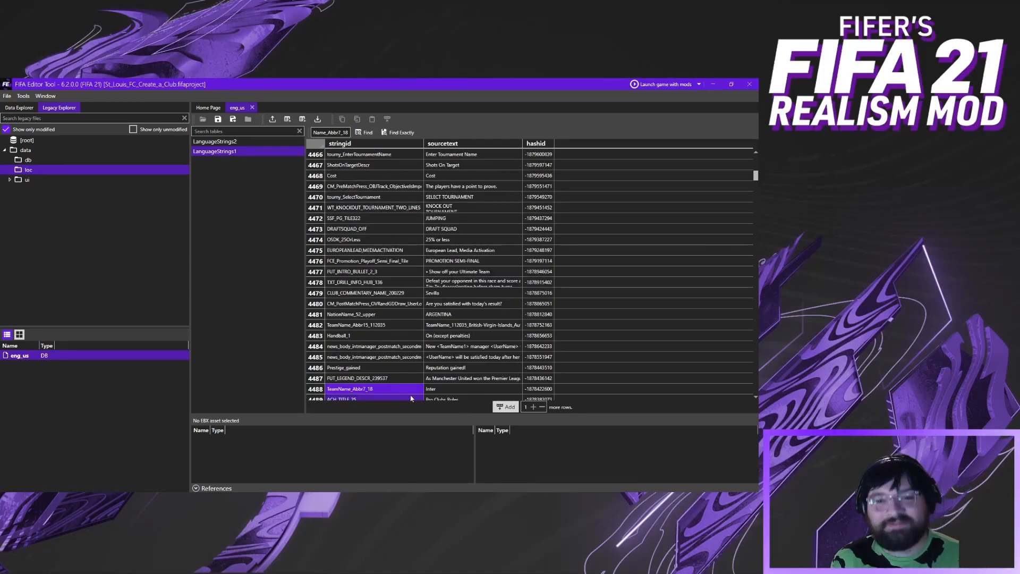
Examine the string ID, source text and hash ID of the TeamName_Abbr7_18 row
{"action": "left_click", "coordinate": [480, 390]}
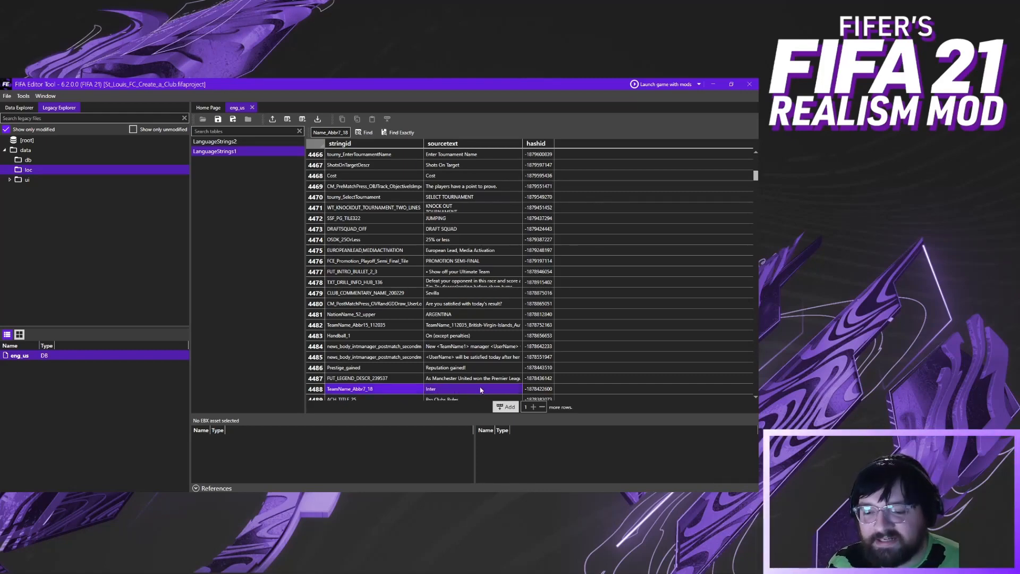
{"action": "left_click", "coordinate": [451, 391]}
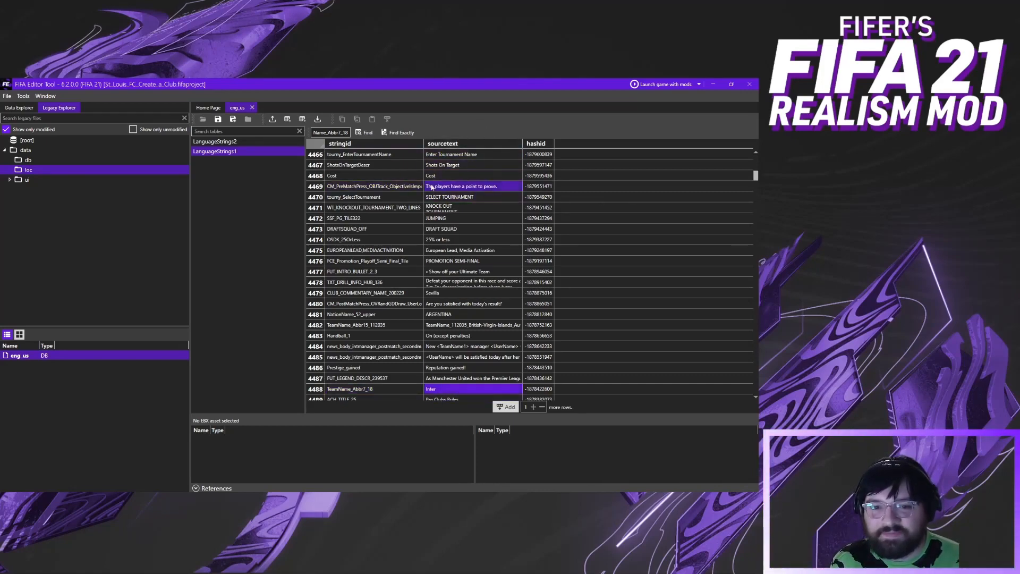
{"action": "left_click", "coordinate": [382, 391]}
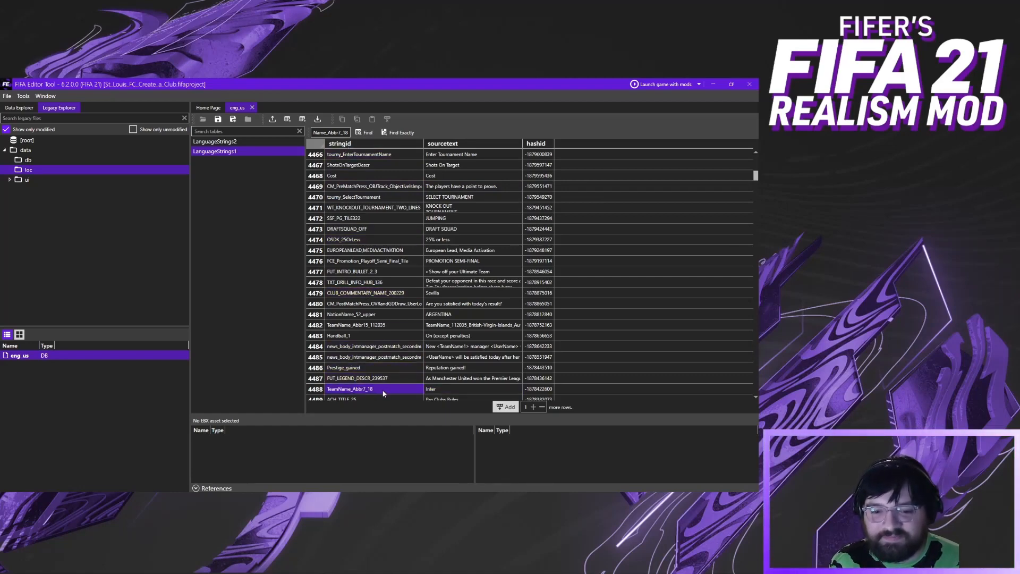
{"action": "left_click", "coordinate": [467, 390]}
{"action": "left_click", "coordinate": [395, 390]}
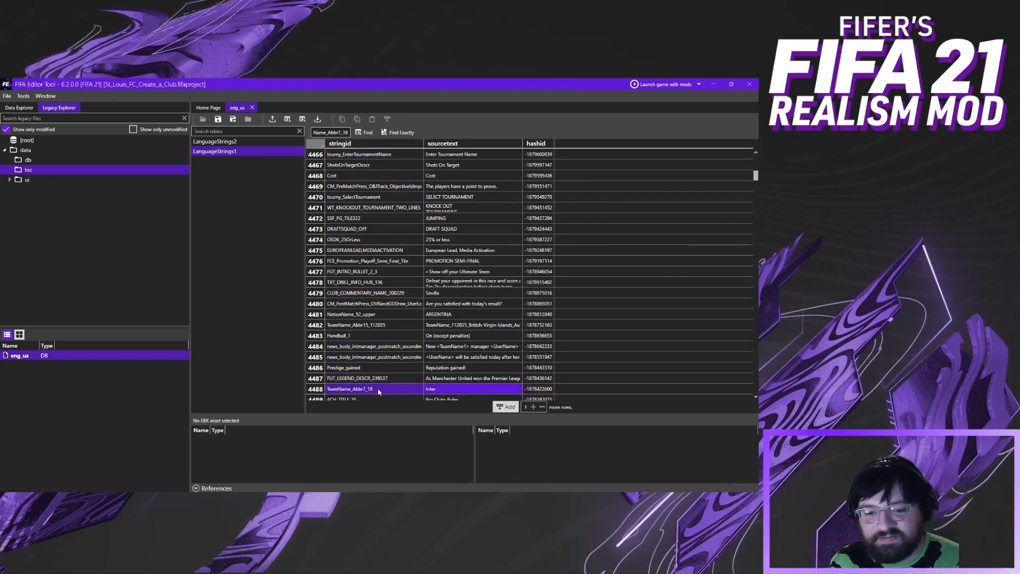
{"action": "left_click_drag", "start_coordinate": [406, 390], "coordinate": [434, 390]}
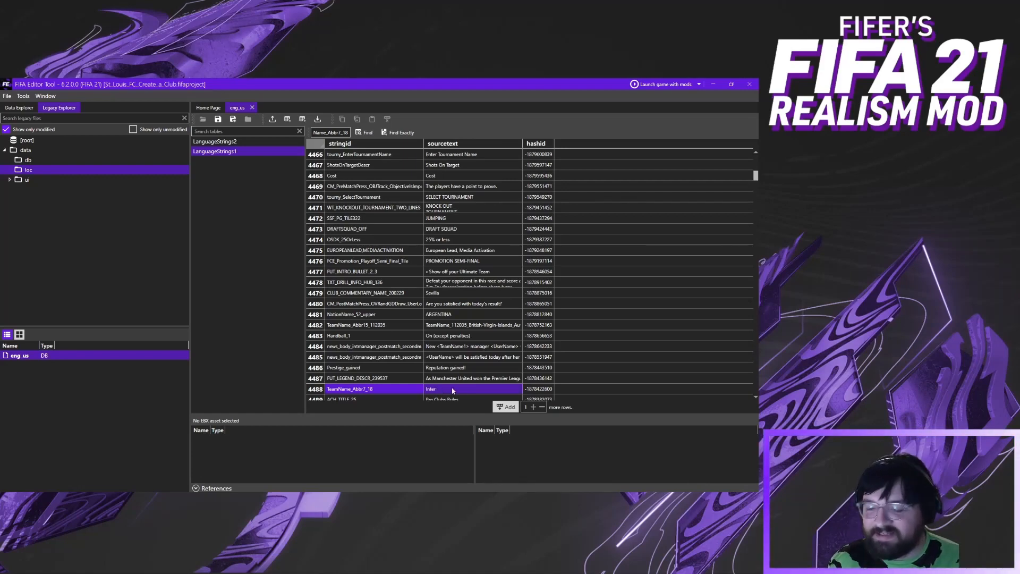
{"action": "left_click", "coordinate": [355, 390]}
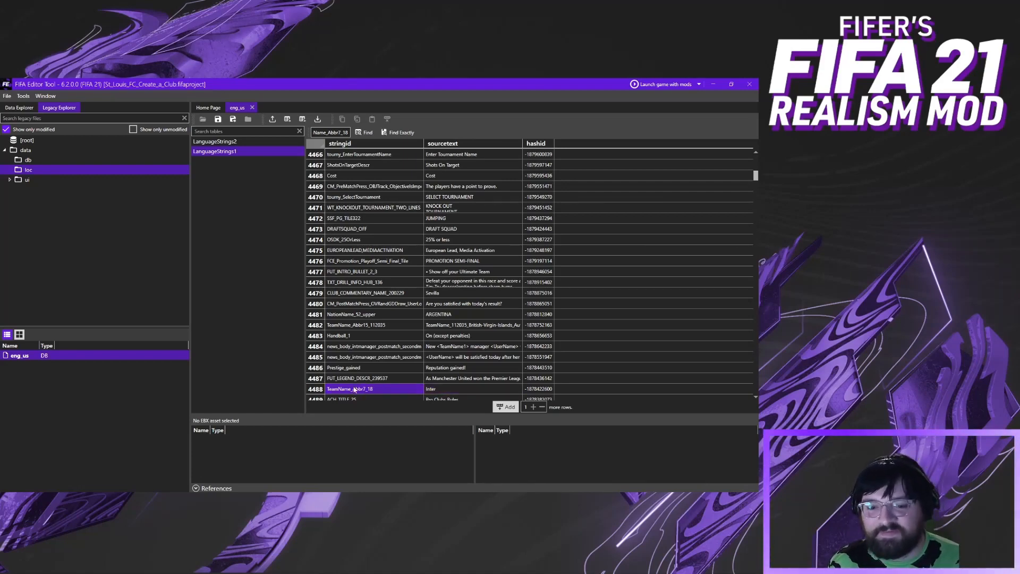
{"action": "double_click", "coordinate": [389, 391]}
{"action": "left_click", "coordinate": [454, 391]}
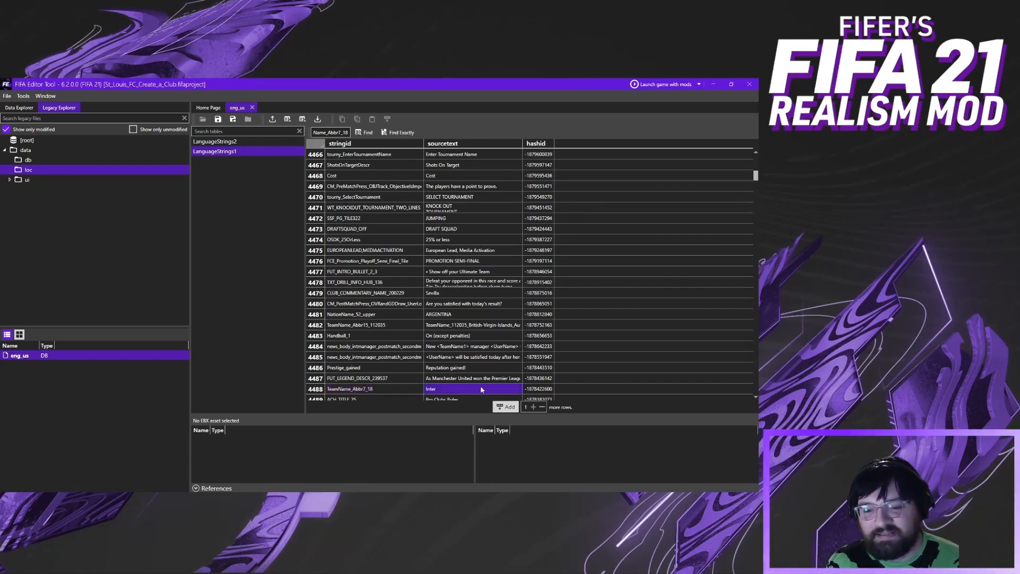
{"action": "double_click", "coordinate": [481, 389]}
{"action": "left_click", "coordinate": [531, 391]}
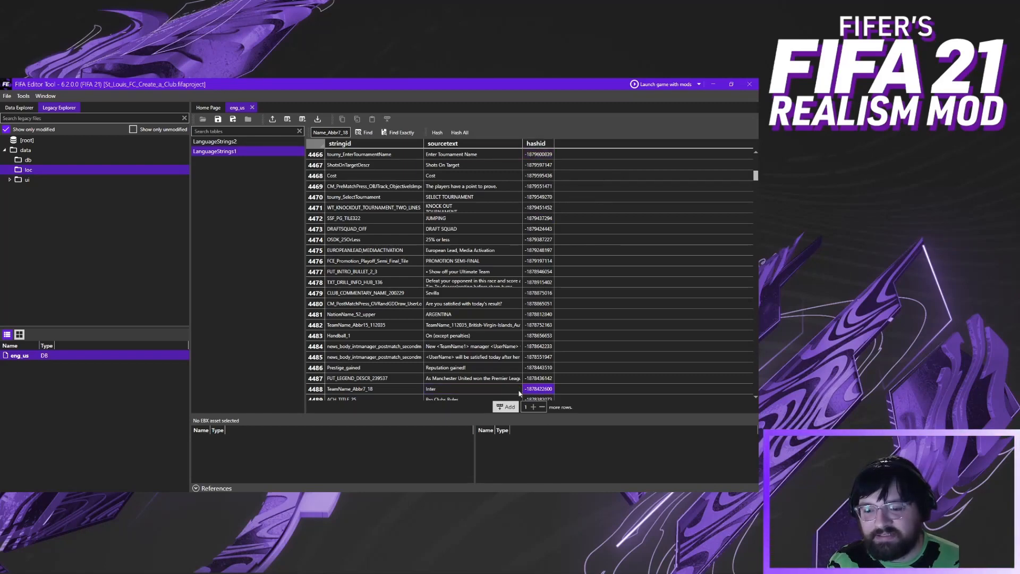
{"action": "left_click", "coordinate": [481, 390]}
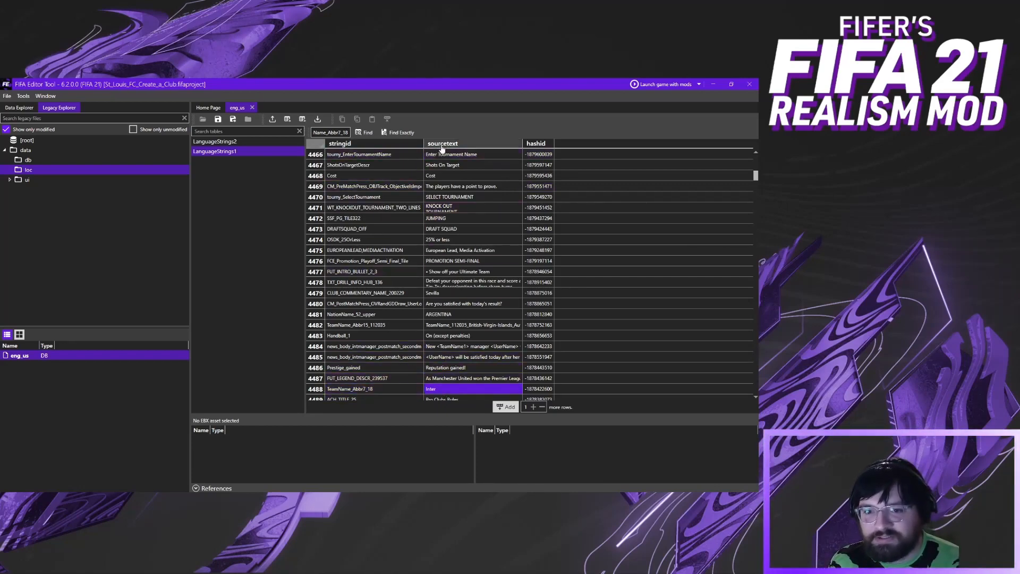
{"action": "left_click", "coordinate": [457, 389]}
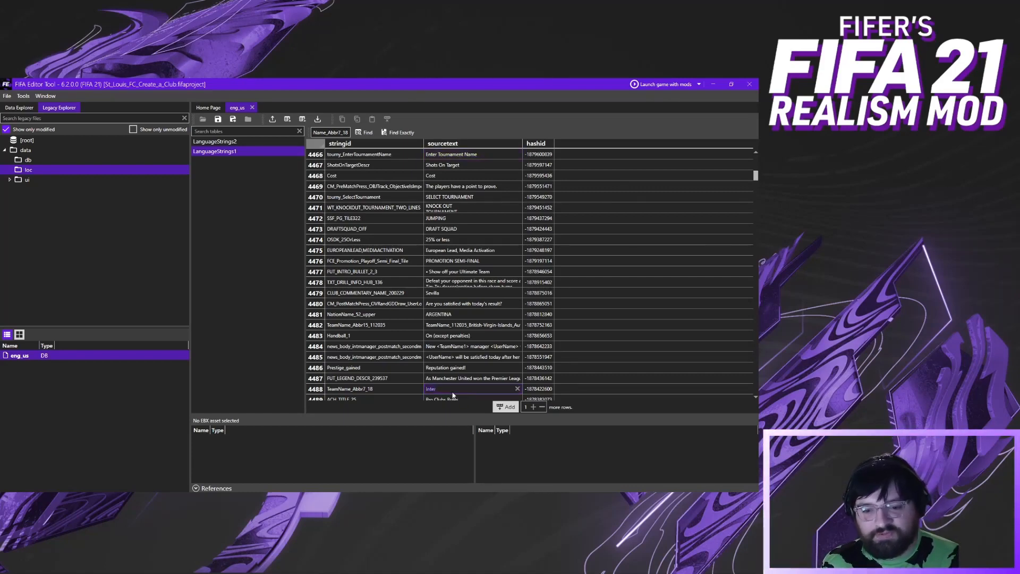
Search the stringid column for "TeamName_Abbr3_18", stepping through the matches to that exact row, and select its source text
{"action": "left_click", "coordinate": [410, 392]}
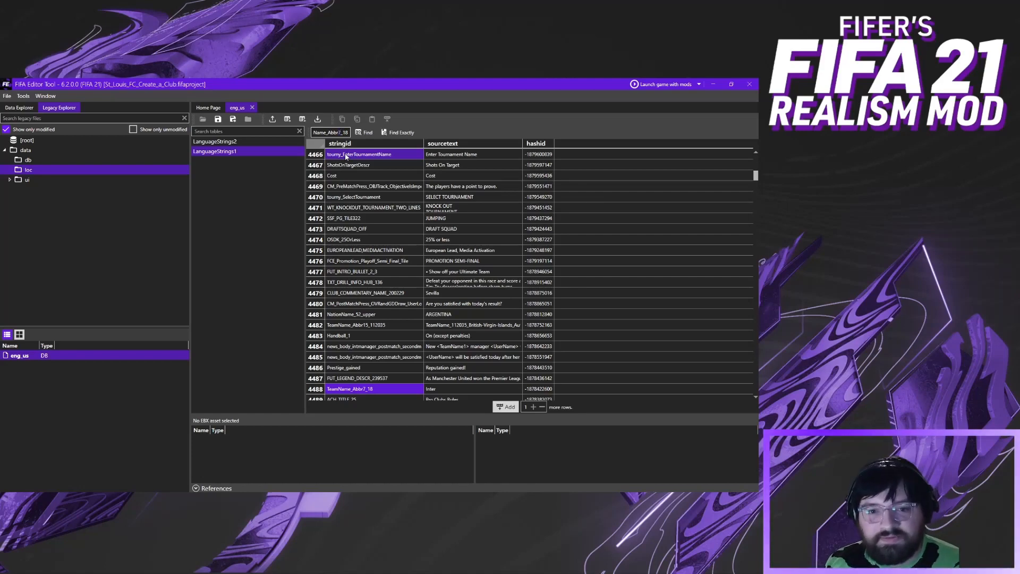
{"action": "key", "text": "Return"}
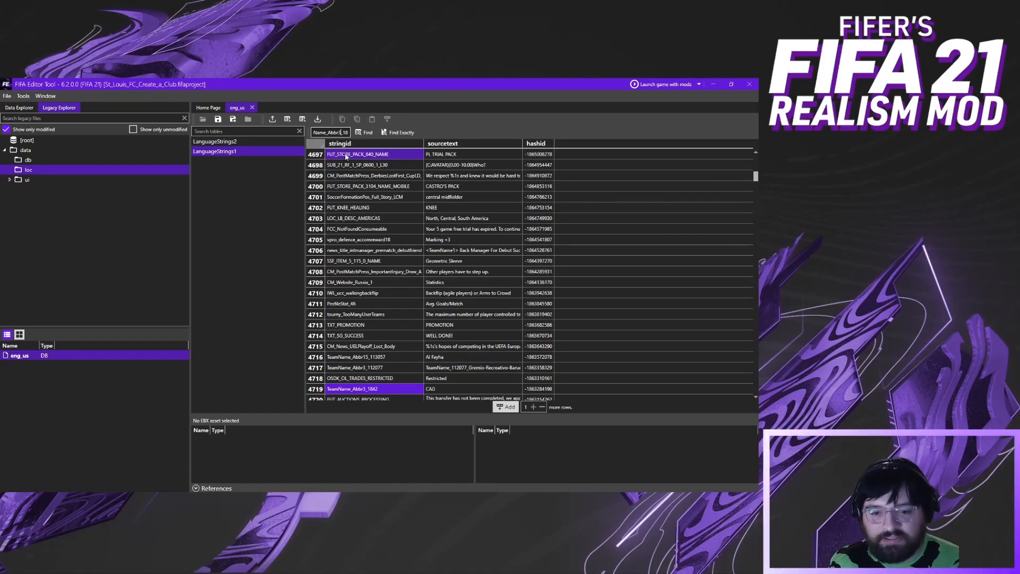
{"action": "key", "text": "Return"}
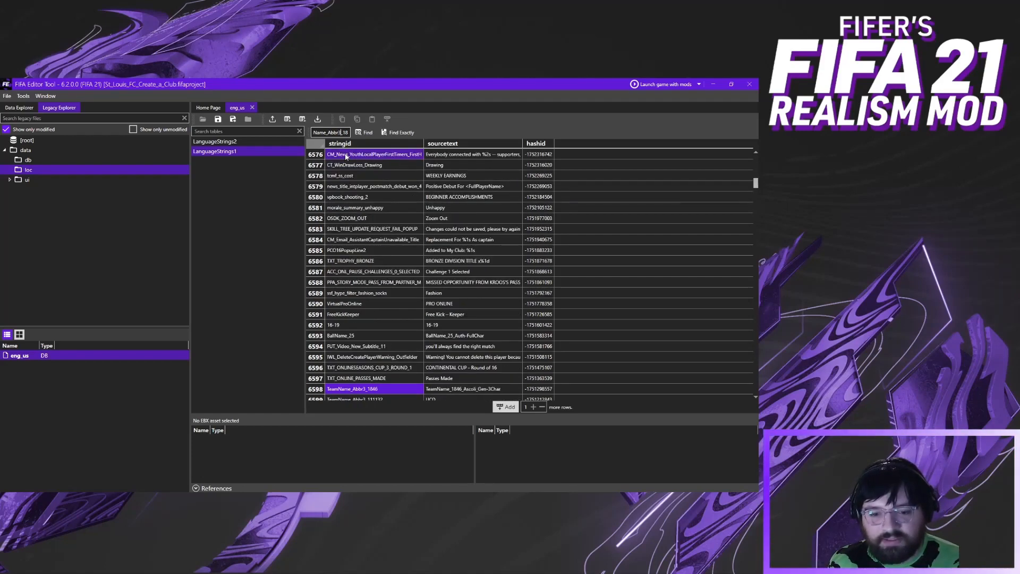
{"action": "key", "text": "Return"}
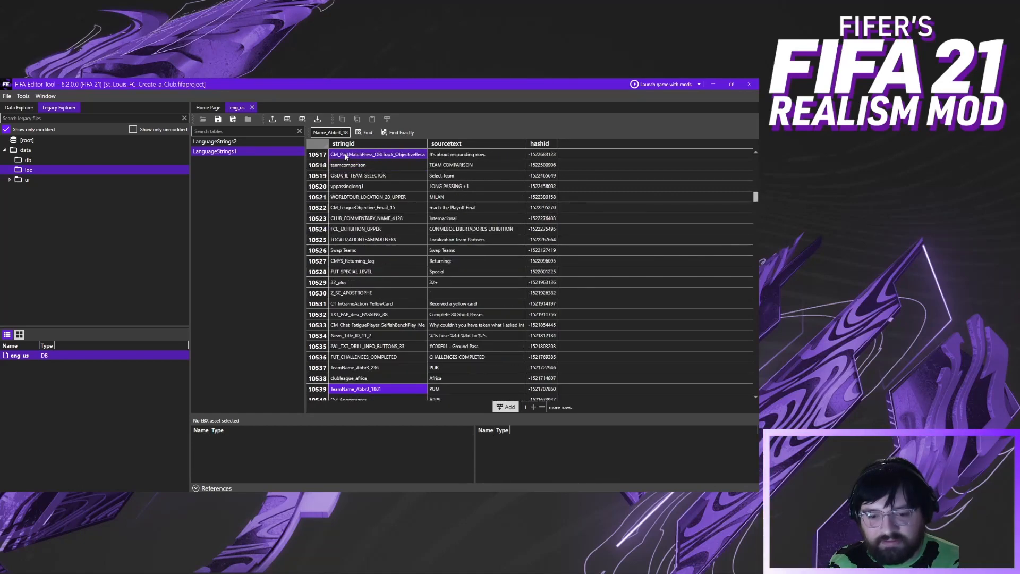
{"action": "key", "text": "Return"}
{"action": "key", "text": "Return"}
{"action": "key", "text": "Return"}
{"action": "key", "text": "Return"}
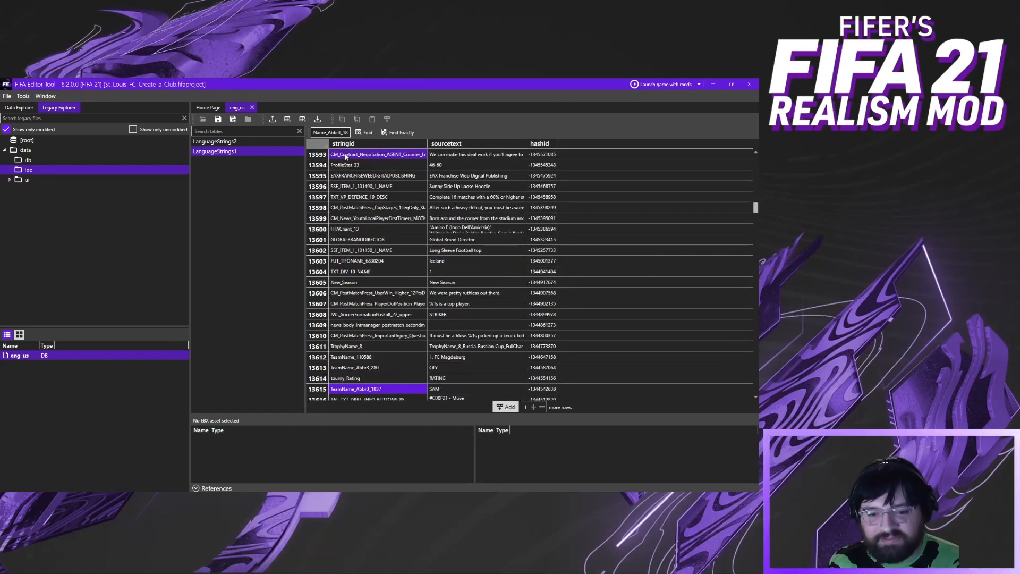
{"action": "key", "text": "Return"}
{"action": "key", "text": "Return"}
{"action": "key", "text": "Return"}
{"action": "key", "text": "Return"}
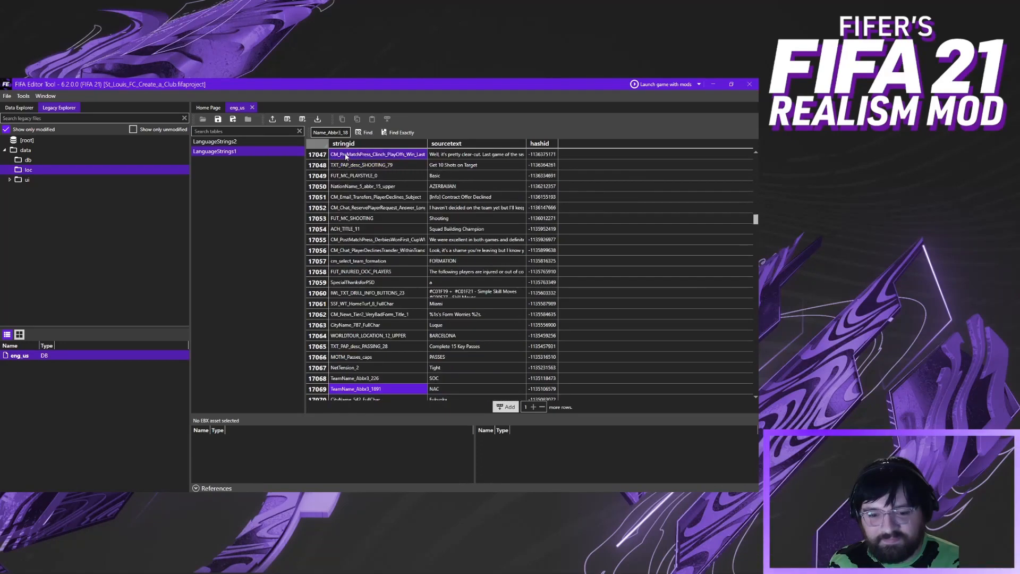
{"action": "key", "text": "Return"}
{"action": "key", "text": "Return"}
{"action": "key", "text": "Return"}
{"action": "key", "text": "Return"}
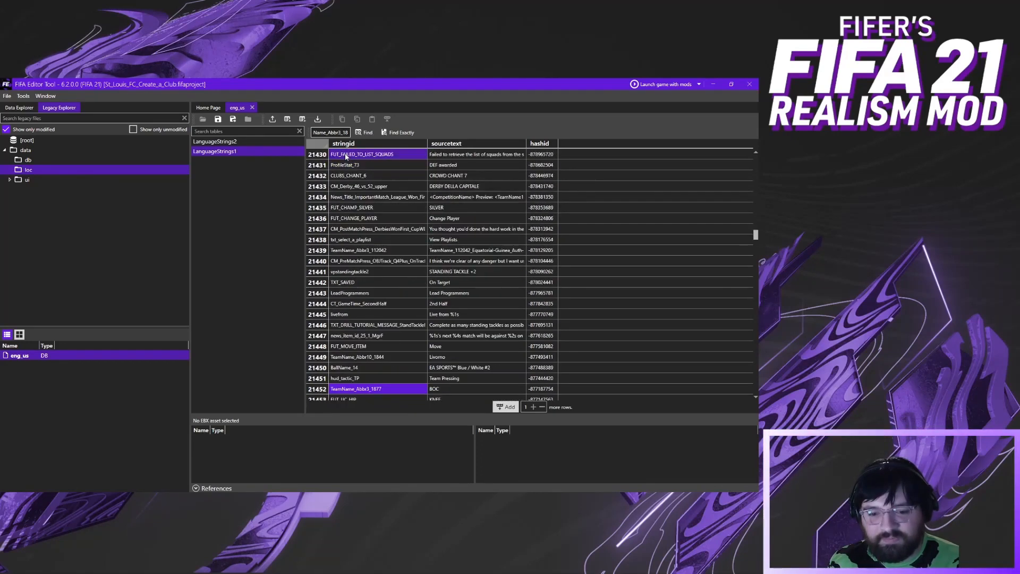
{"action": "key", "text": "Return"}
{"action": "key", "text": "Return"}
{"action": "key", "text": "Return"}
{"action": "key", "text": "Return"}
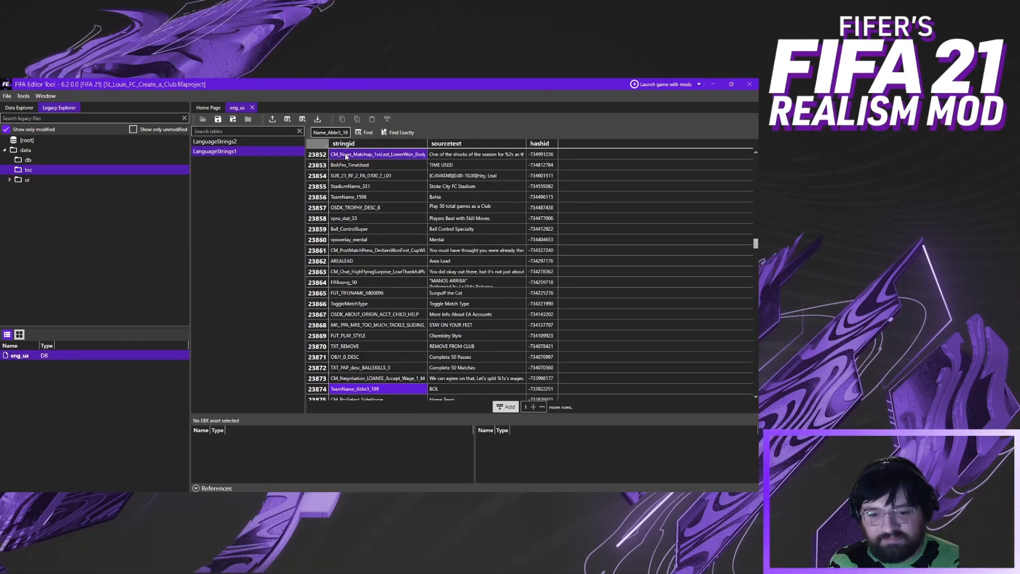
{"action": "key", "text": "Return"}
{"action": "key", "text": "Return"}
{"action": "key", "text": "Return"}
{"action": "key", "text": "Return"}
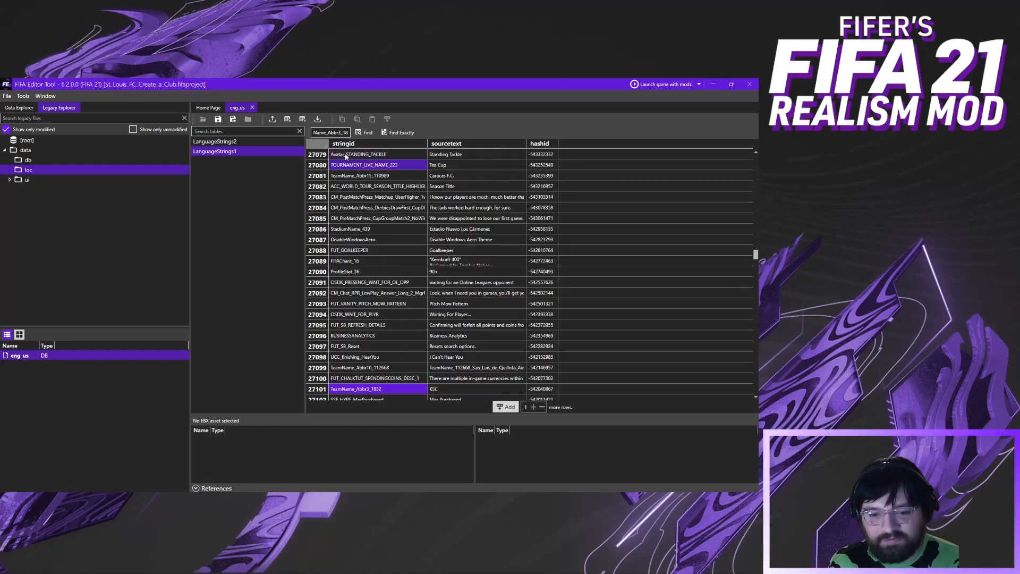
{"action": "key", "text": "Return"}
{"action": "key", "text": "Return"}
{"action": "key", "text": "Return"}
{"action": "key", "text": "Return"}
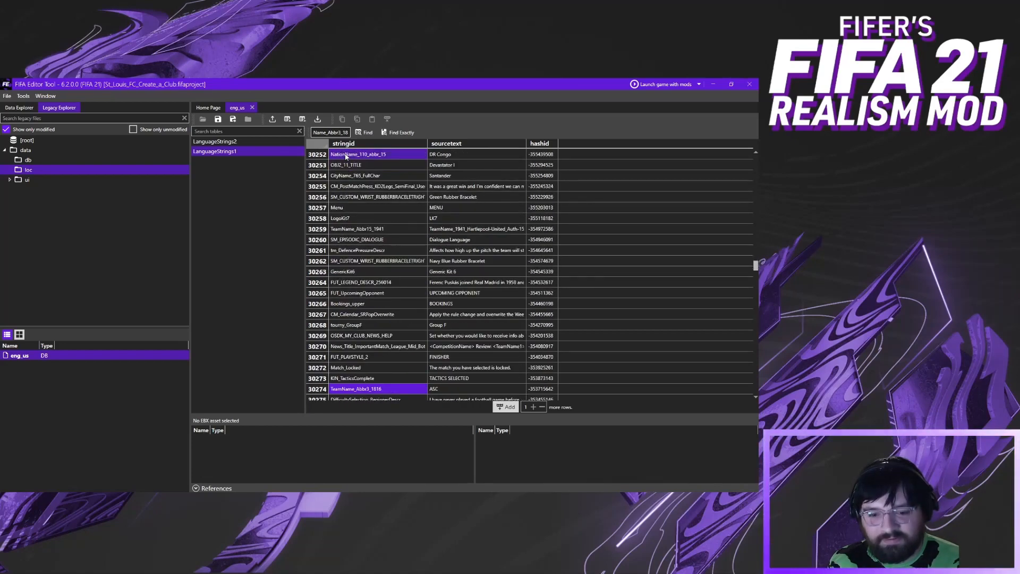
{"action": "key", "text": "Return"}
{"action": "key", "text": "Return"}
{"action": "key", "text": "Return"}
{"action": "key", "text": "Return"}
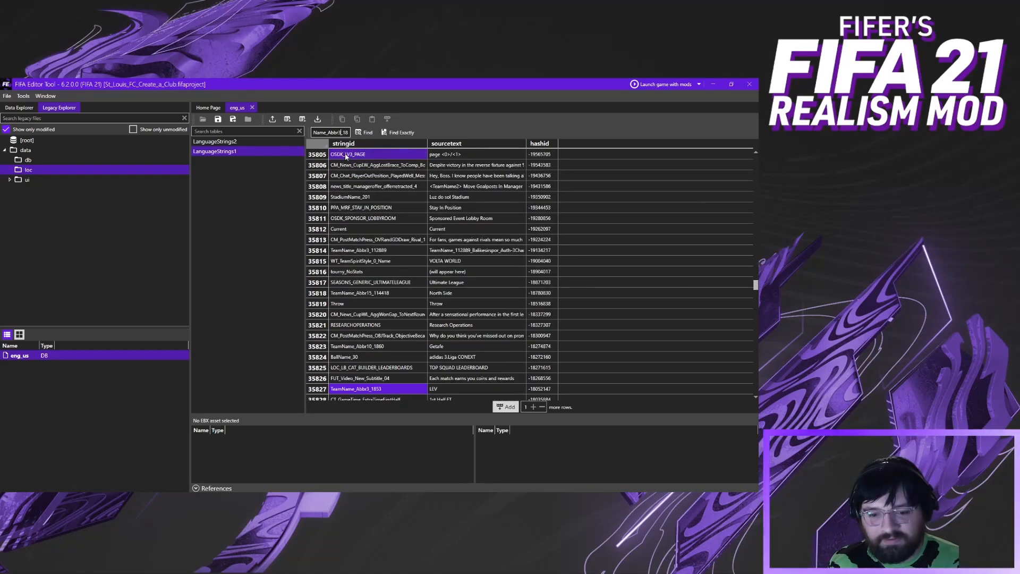
{"action": "key", "text": "Return"}
{"action": "key", "text": "Return"}
{"action": "key", "text": "Return"}
{"action": "key", "text": "Return"}
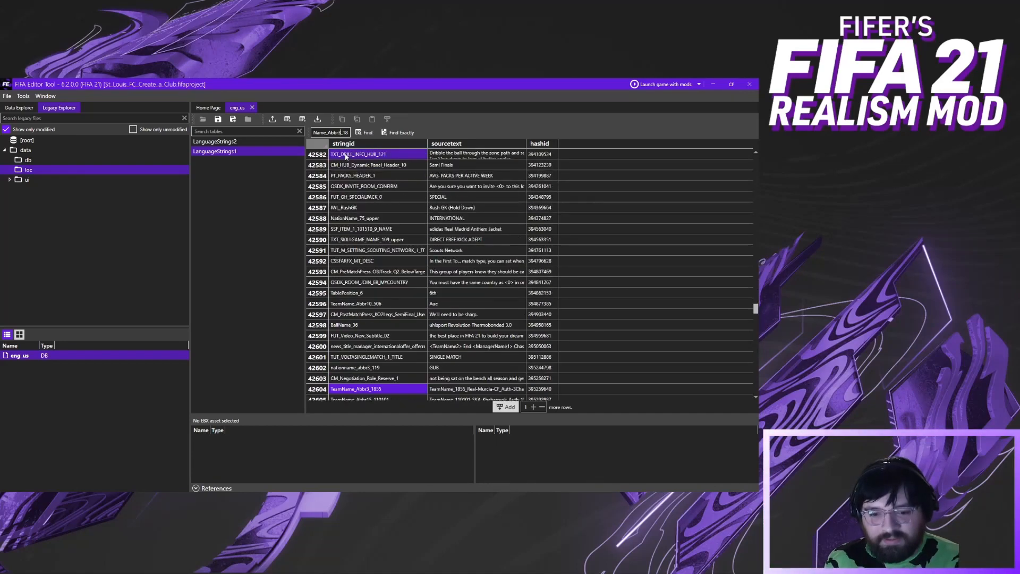
{"action": "key", "text": "Return"}
{"action": "key", "text": "Return"}
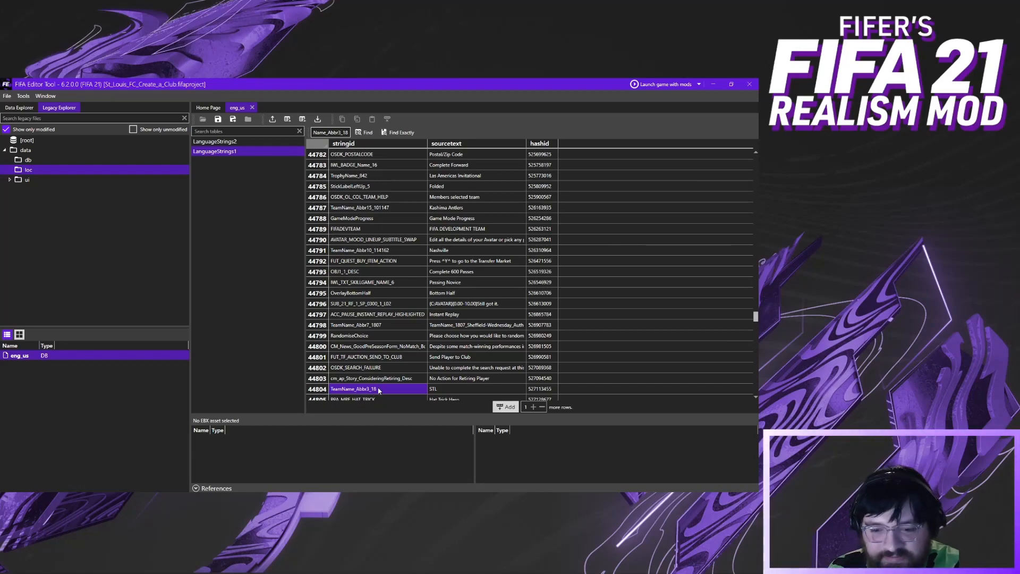
{"action": "left_click", "coordinate": [440, 388]}
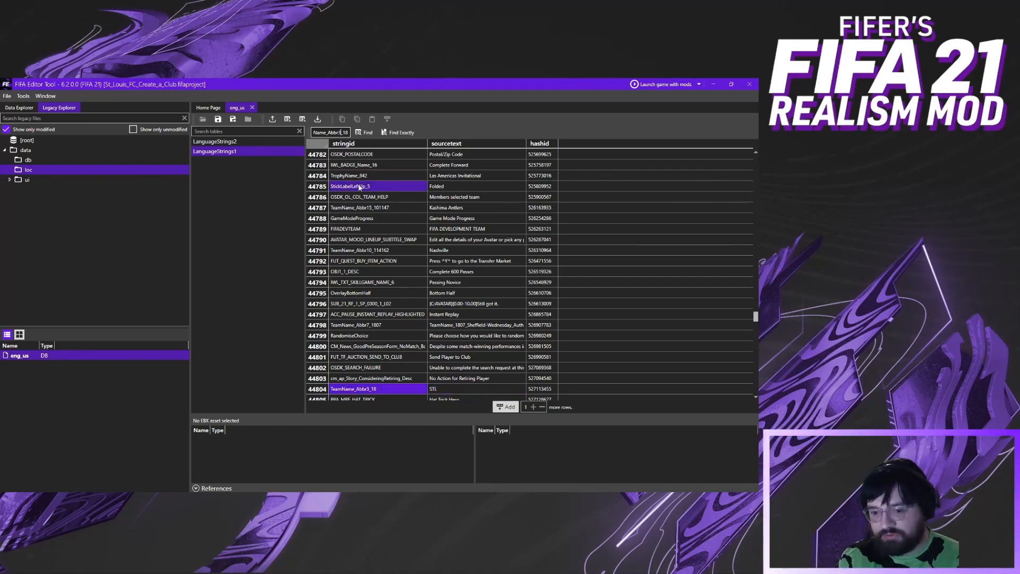
Search the stringid column for "TeamName_Abbr10_18" and examine that row's string ID and source text
{"action": "type", "text": "10"}
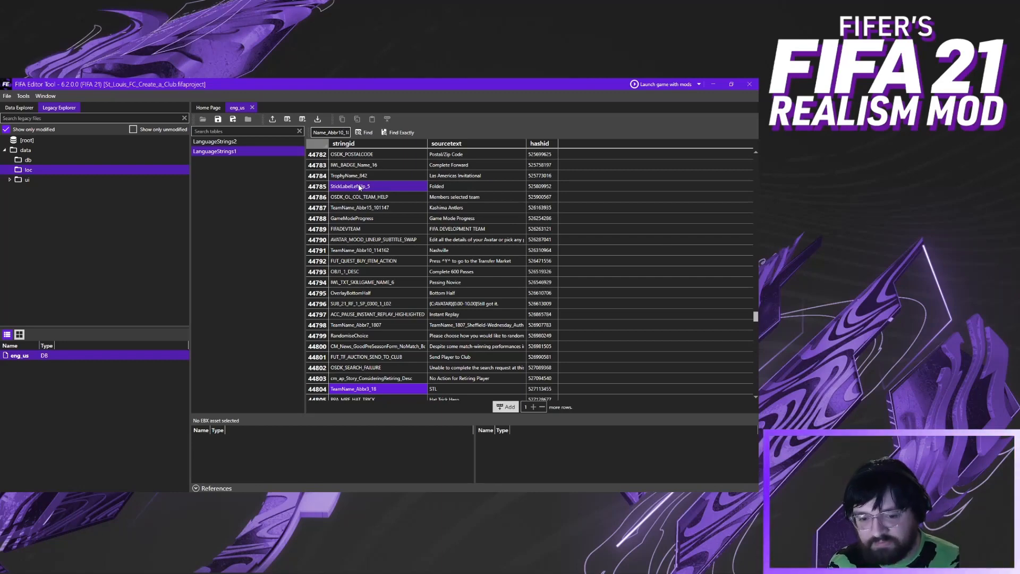
{"action": "key", "text": "Return"}
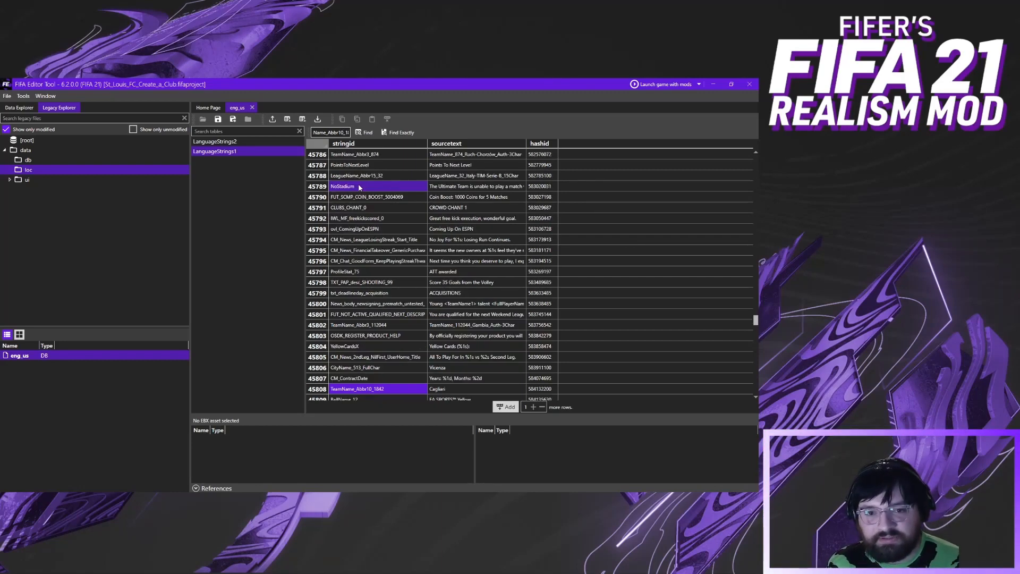
{"action": "key", "text": "Return"}
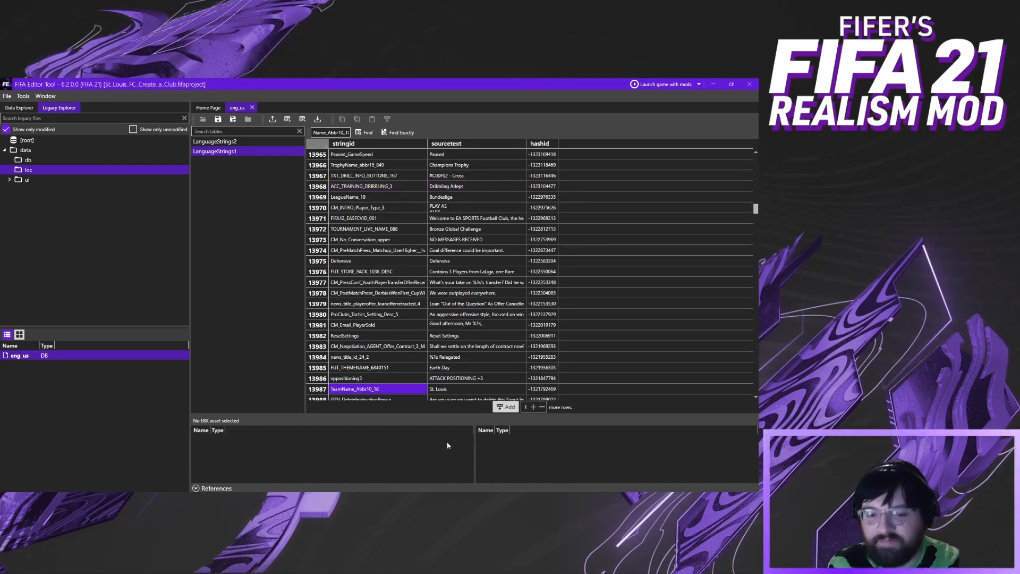
{"action": "left_click", "coordinate": [465, 389]}
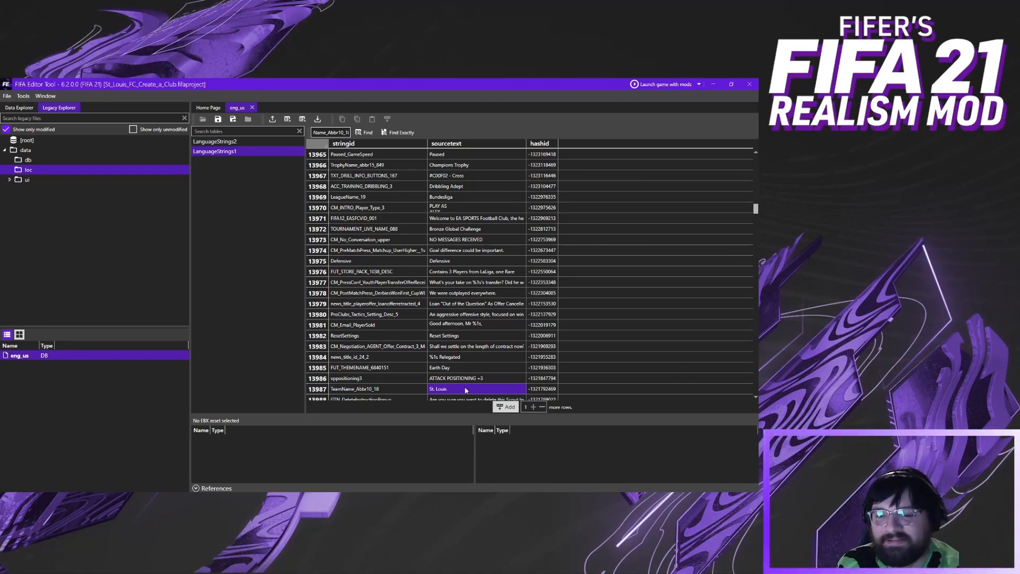
{"action": "left_click", "coordinate": [388, 389]}
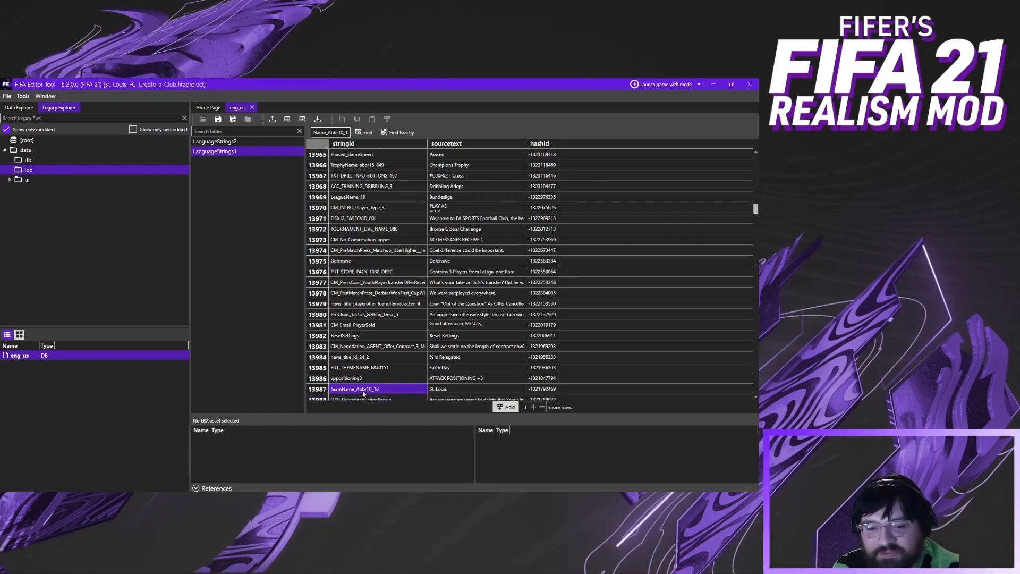
{"action": "mouse_move", "coordinate": [456, 392]}
{"action": "left_mouse_down"}
{"action": "mouse_move", "coordinate": [384, 392]}
{"action": "mouse_move", "coordinate": [454, 391]}
{"action": "left_mouse_up"}
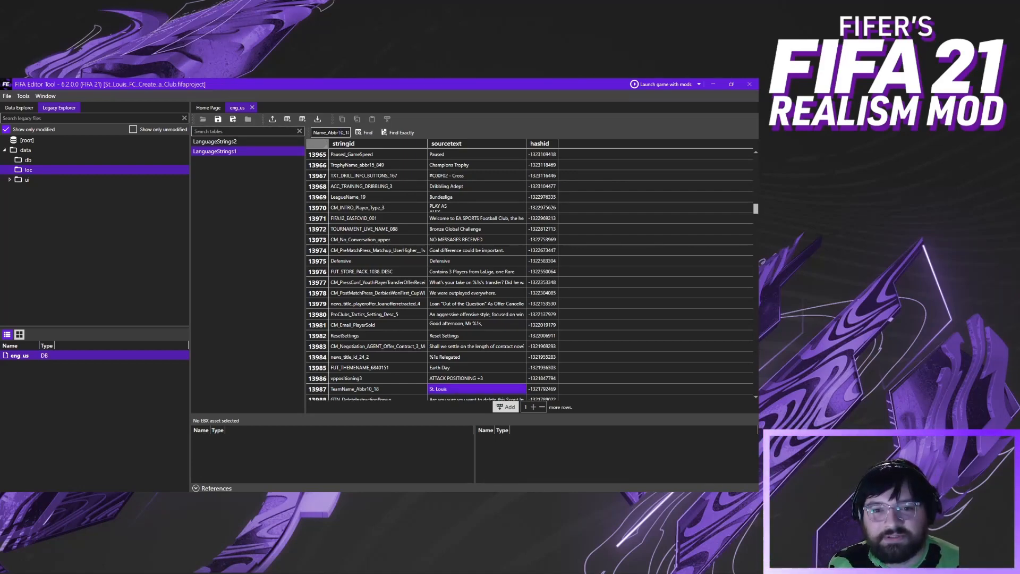
Search the stringid column of LanguageStrings1 for "TeamName_Abbr15_18", stepping through the matches to that exact row
{"action": "left_click", "coordinate": [371, 188]}
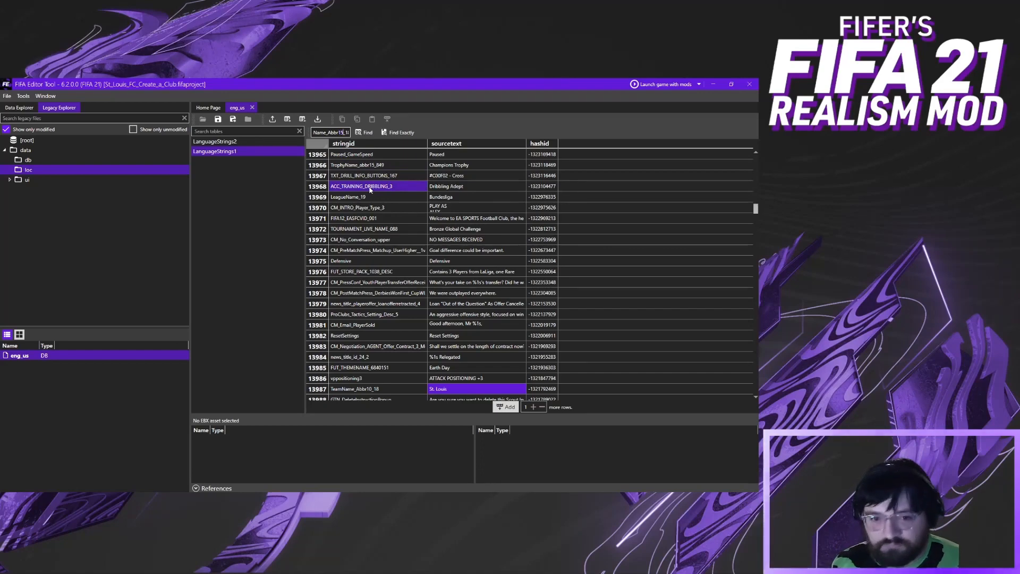
{"action": "type", "text": "3"}
{"action": "key", "text": "Return"}
{"action": "key", "text": "Return"}
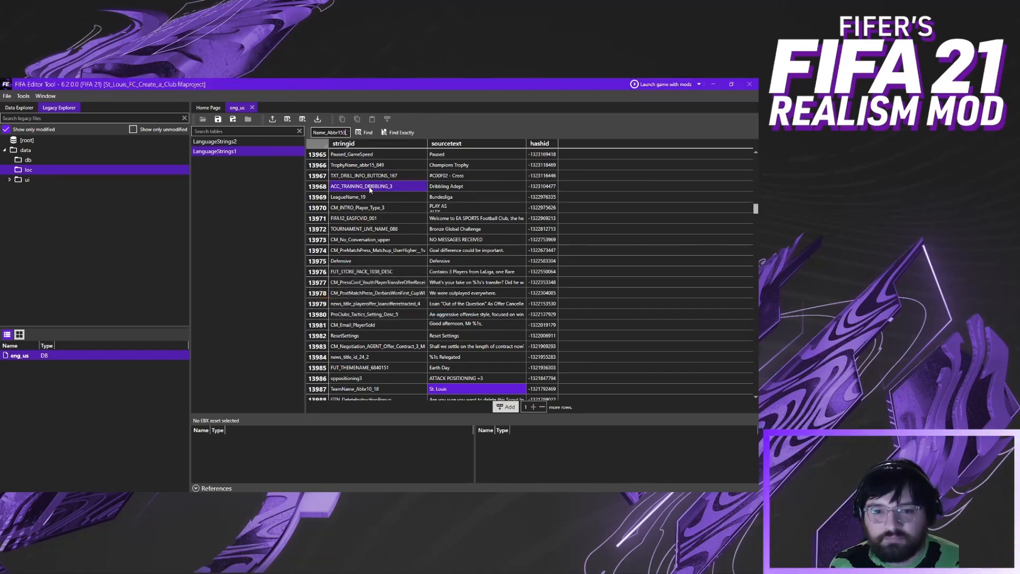
{"action": "key", "text": "BackSpace"}
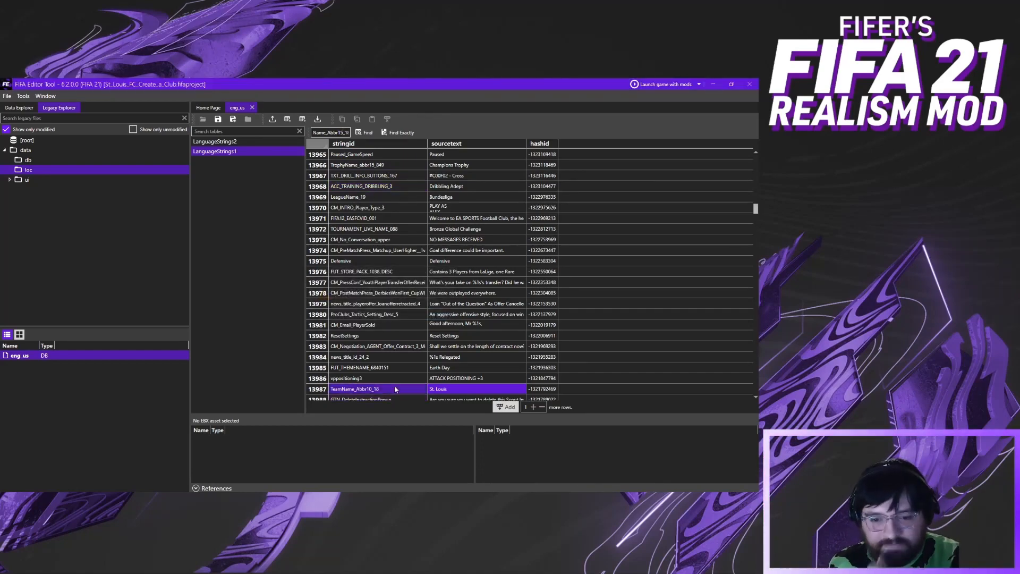
{"action": "left_click", "coordinate": [355, 388]}
{"action": "left_click", "coordinate": [365, 133]}
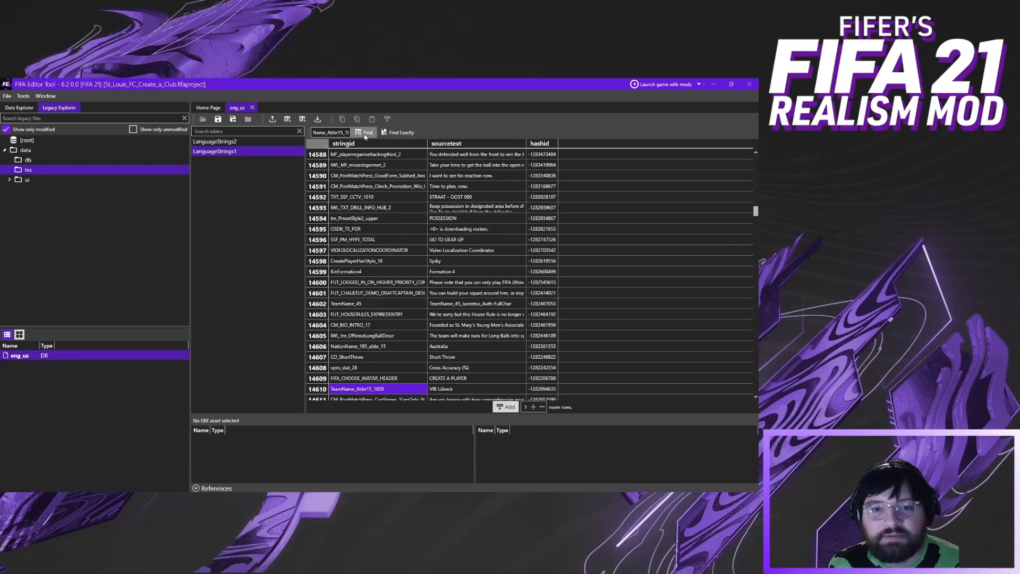
{"action": "left_click", "coordinate": [365, 133]}
{"action": "left_click", "coordinate": [365, 136]}
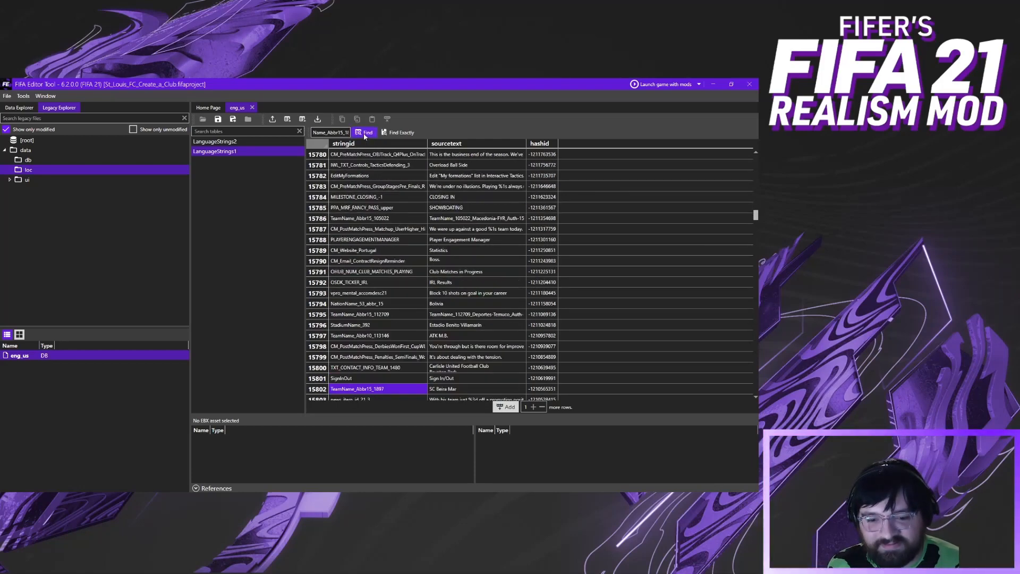
{"action": "left_click", "coordinate": [365, 136]}
{"action": "left_click", "coordinate": [365, 136]}
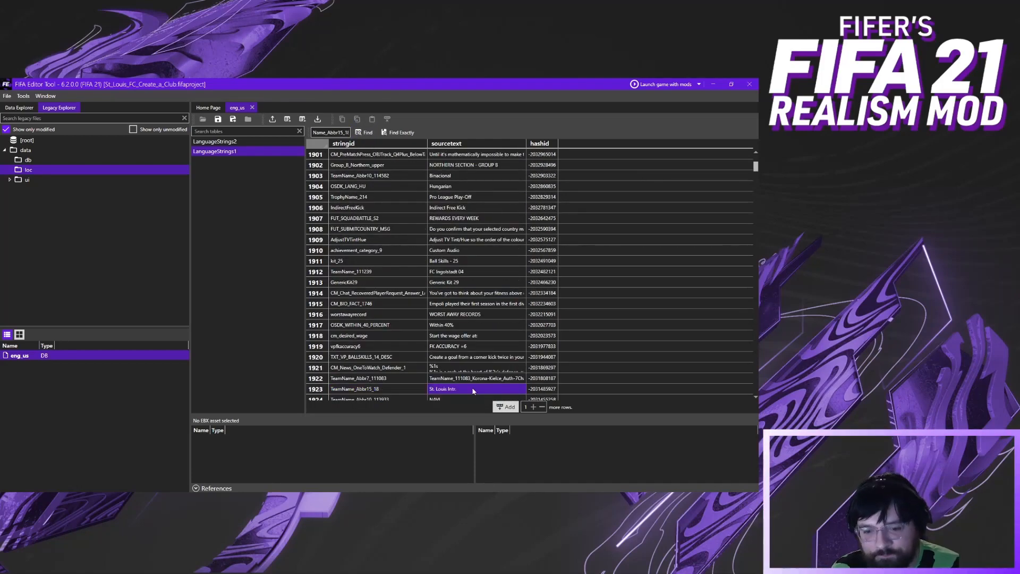
Examine the string ID and source text of the TeamName_Abbr15_18 row
{"action": "double_click", "coordinate": [472, 389]}
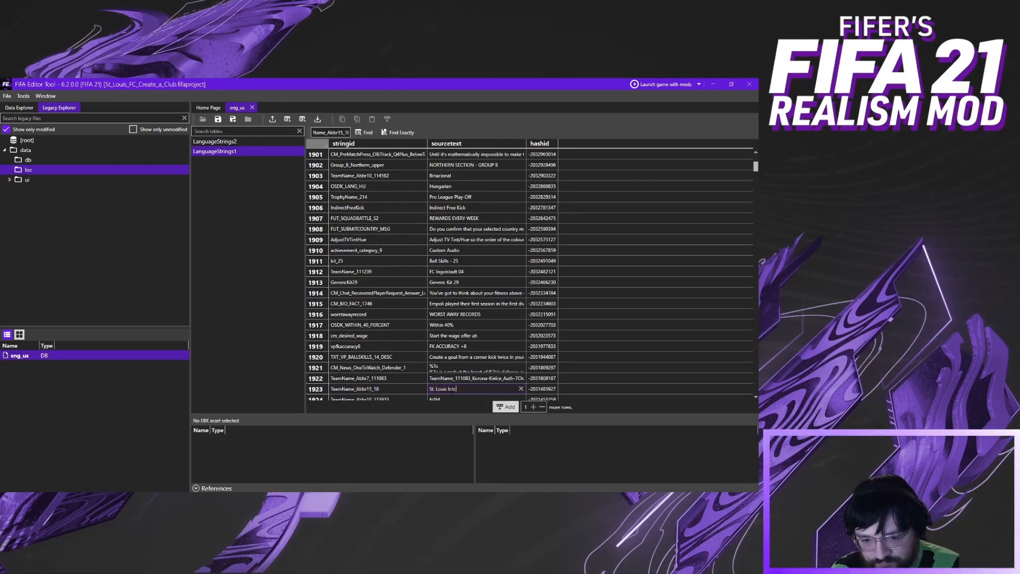
{"action": "left_click", "coordinate": [412, 389]}
{"action": "left_click", "coordinate": [486, 390]}
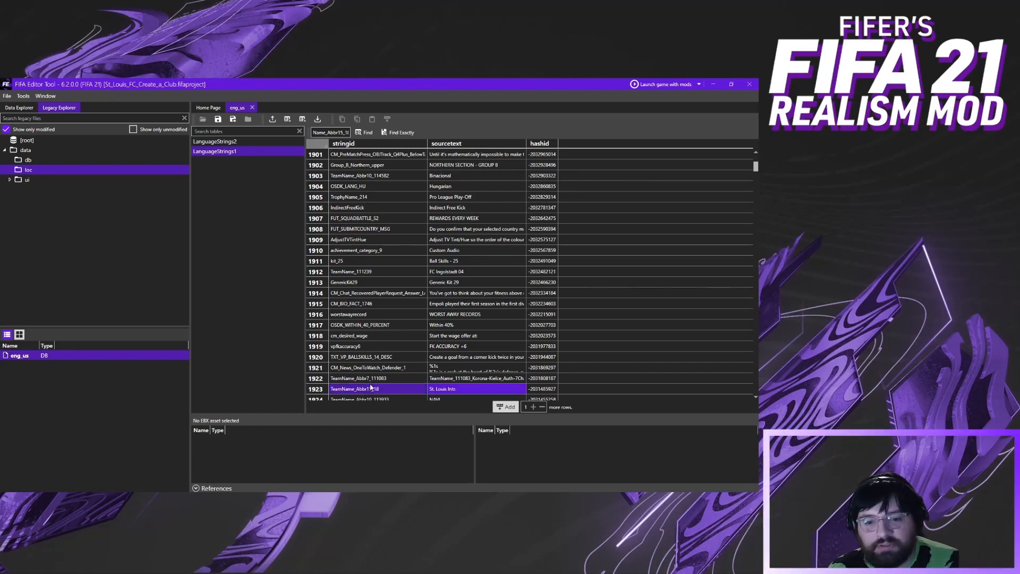
{"action": "left_click", "coordinate": [398, 389]}
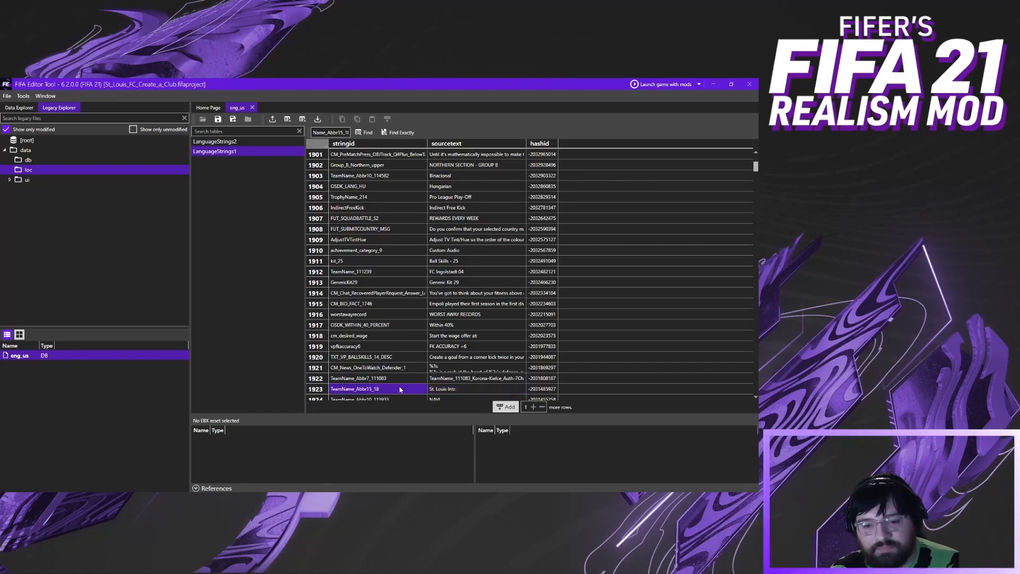
{"action": "left_click", "coordinate": [474, 390]}
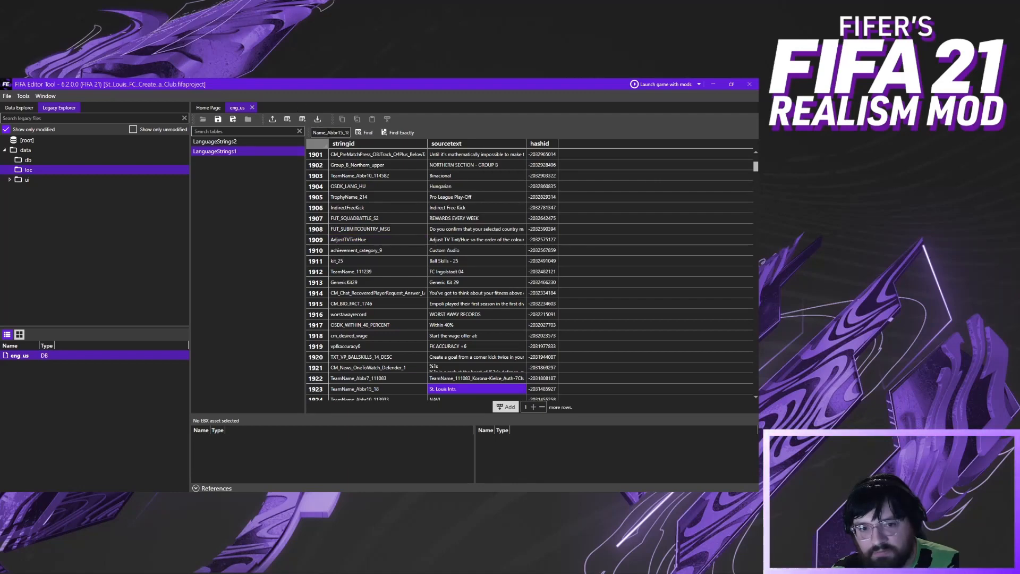
Search the stringid column for "TeamName_18", stepping through the partial matches until that exact row is reached
{"action": "left_click_drag", "start_coordinate": [327, 133], "coordinate": [342, 133]}
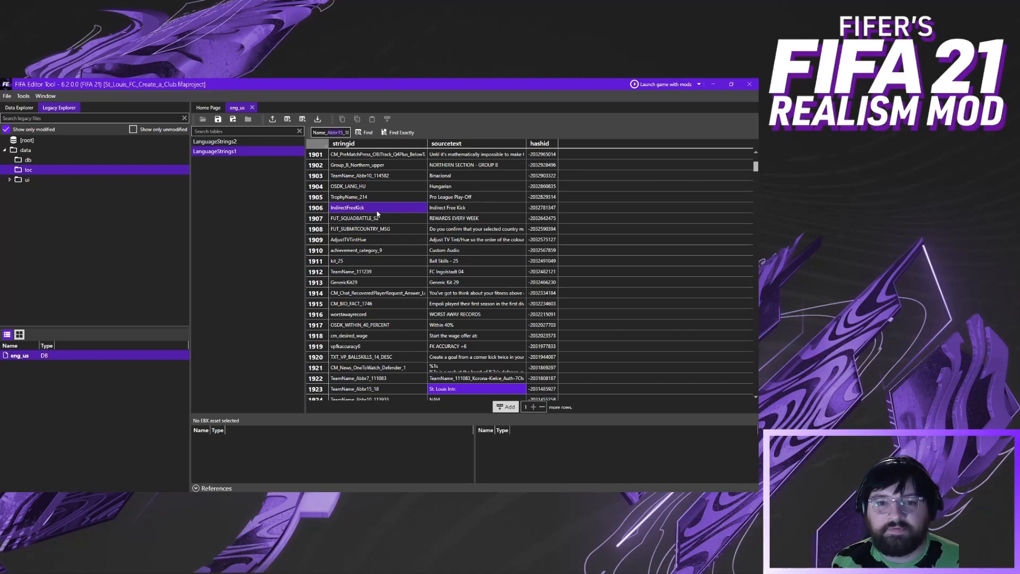
{"action": "key", "text": "BackSpace"}
{"action": "key", "text": "BackSpace"}
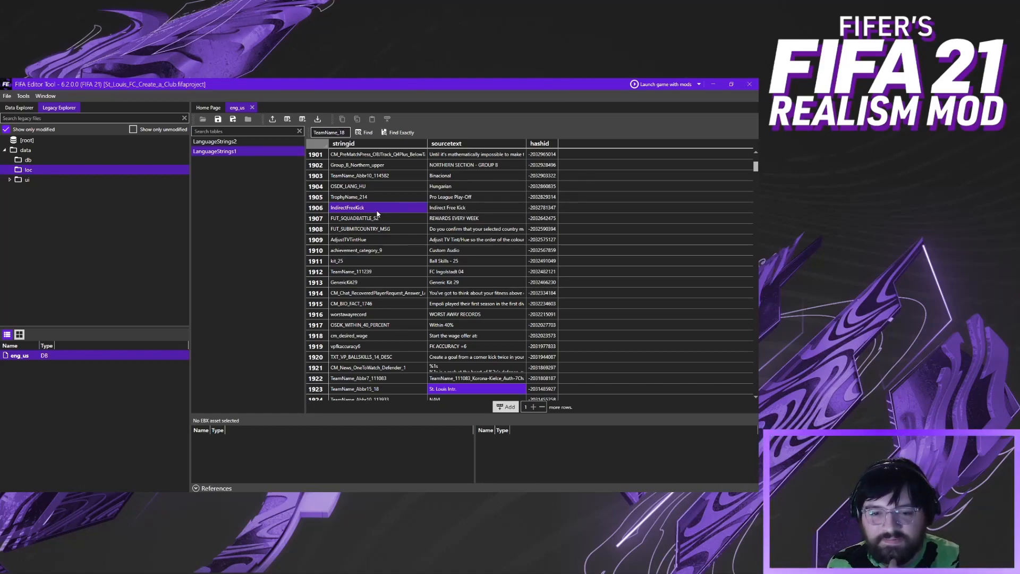
{"action": "left_click", "coordinate": [391, 390]}
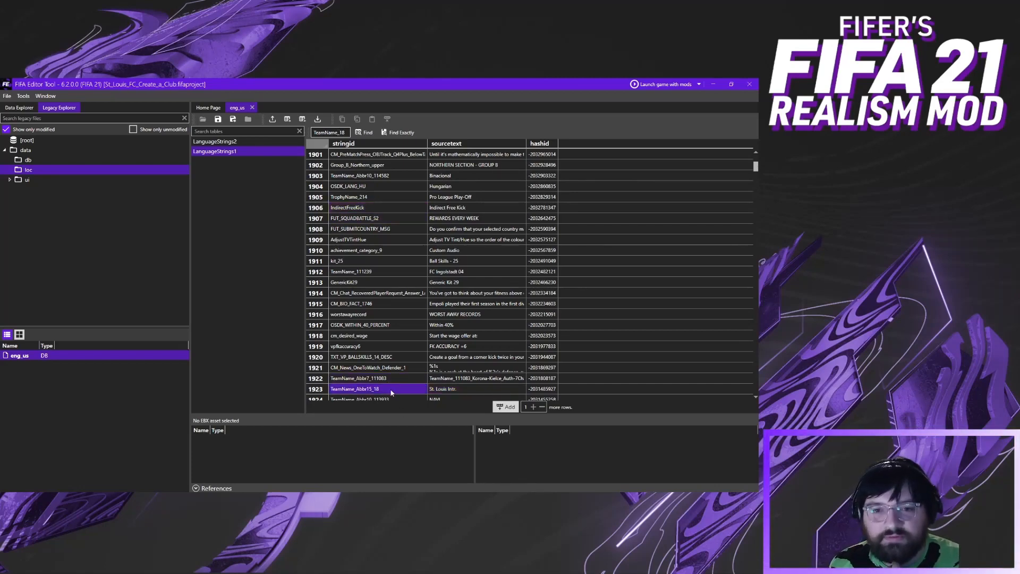
{"action": "left_click", "coordinate": [370, 135]}
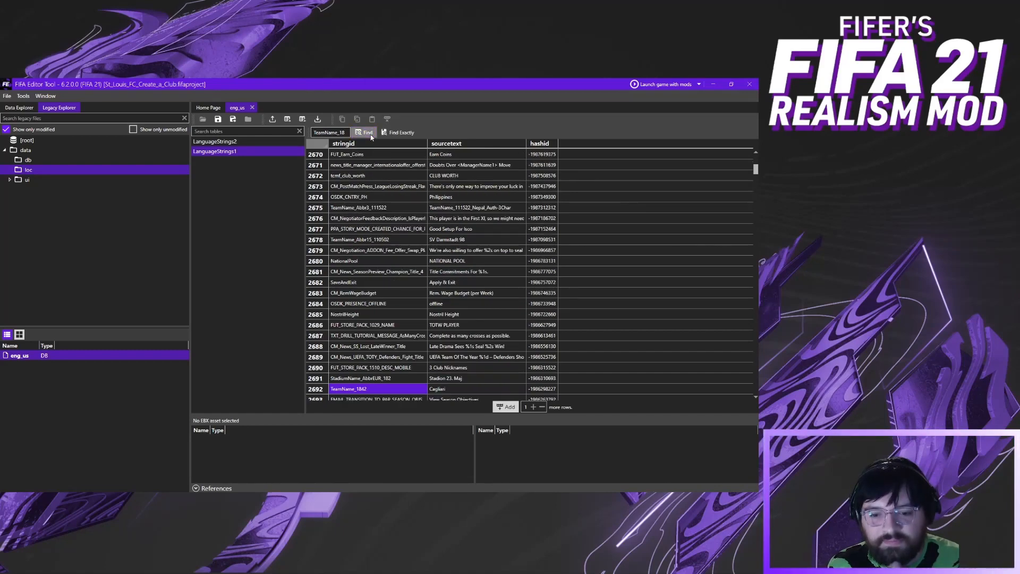
{"action": "left_click", "coordinate": [370, 135]}
{"action": "left_click", "coordinate": [370, 137]}
{"action": "left_click", "coordinate": [370, 137]}
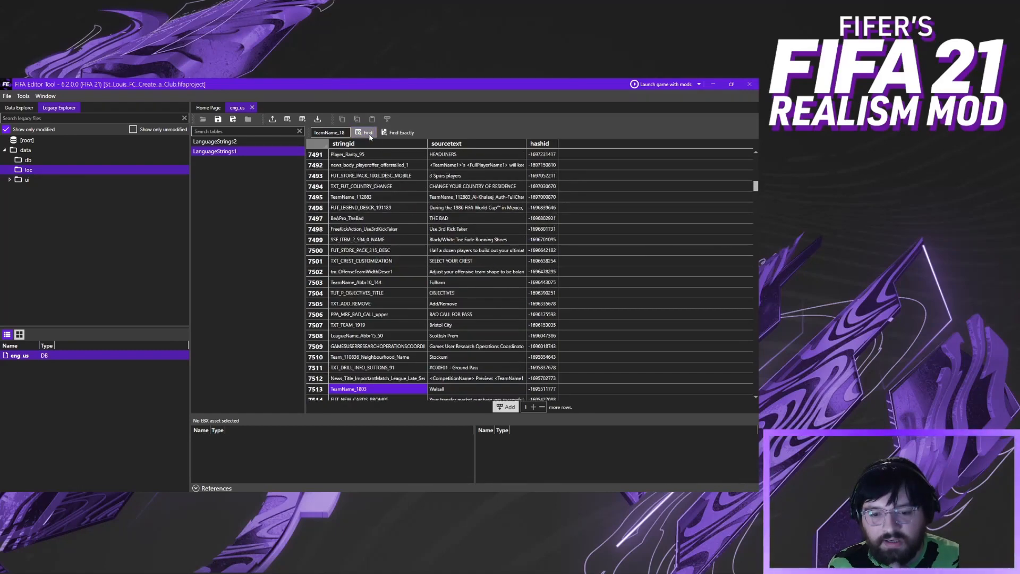
{"action": "left_click", "coordinate": [370, 137]}
{"action": "left_click", "coordinate": [370, 137]}
{"action": "left_click", "coordinate": [370, 137]}
{"action": "left_click", "coordinate": [370, 137]}
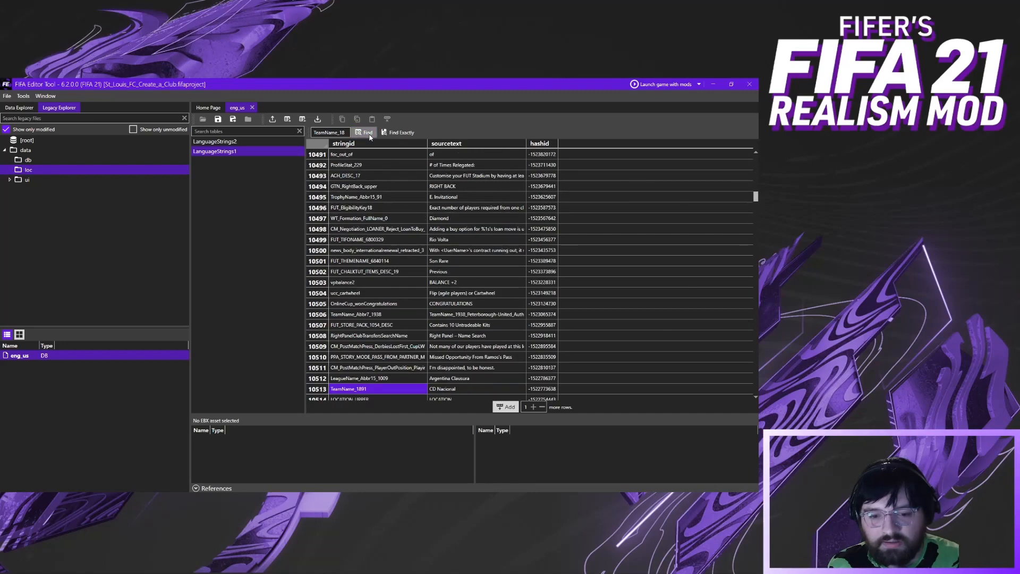
{"action": "left_click", "coordinate": [370, 137]}
{"action": "left_click", "coordinate": [370, 137]}
{"action": "left_click", "coordinate": [370, 137]}
{"action": "left_click", "coordinate": [371, 136]}
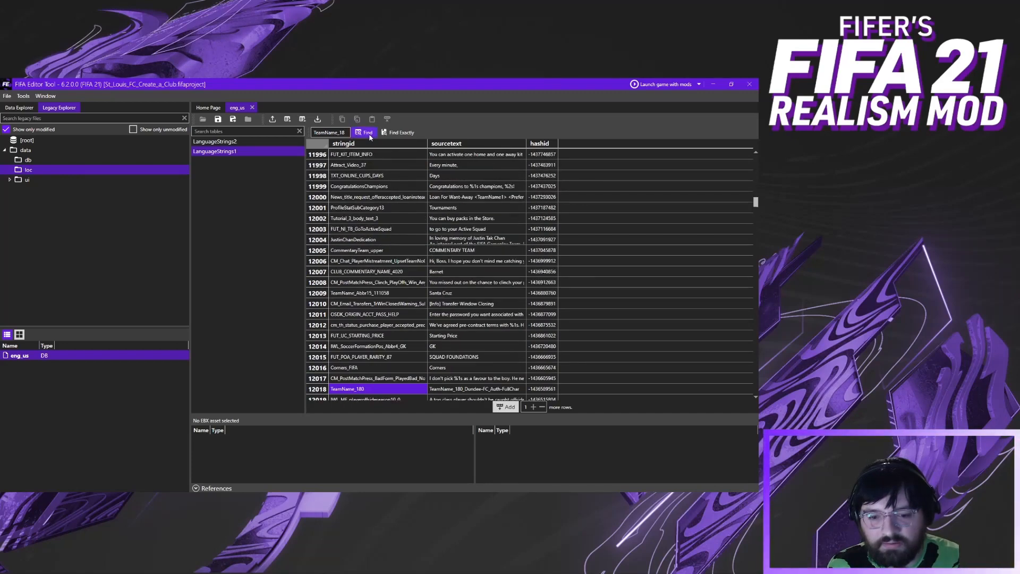
{"action": "left_click", "coordinate": [370, 136]}
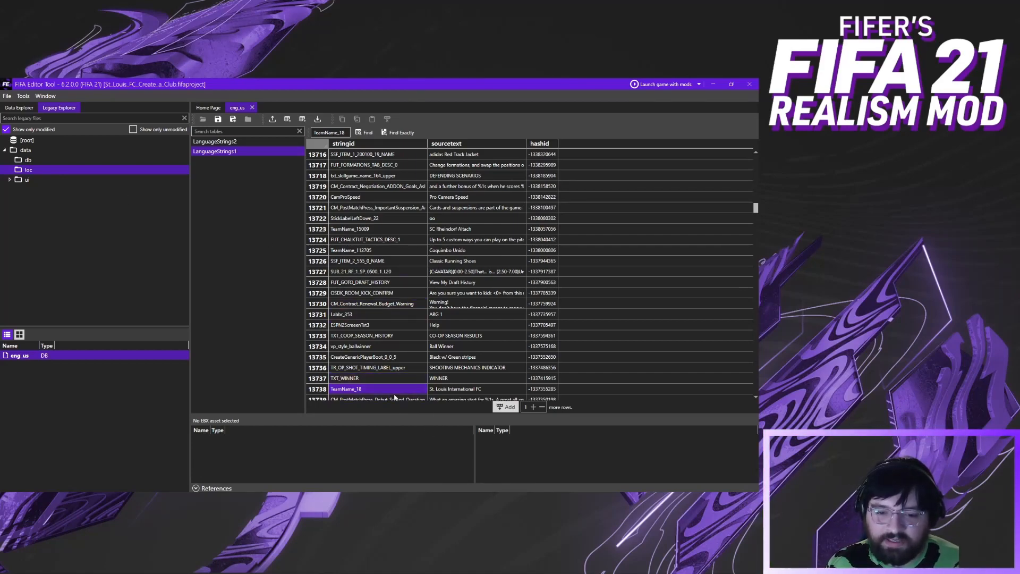
Check the full team name in the source text of the TeamName_18 row and save the eng_us tables
{"action": "left_click", "coordinate": [504, 390]}
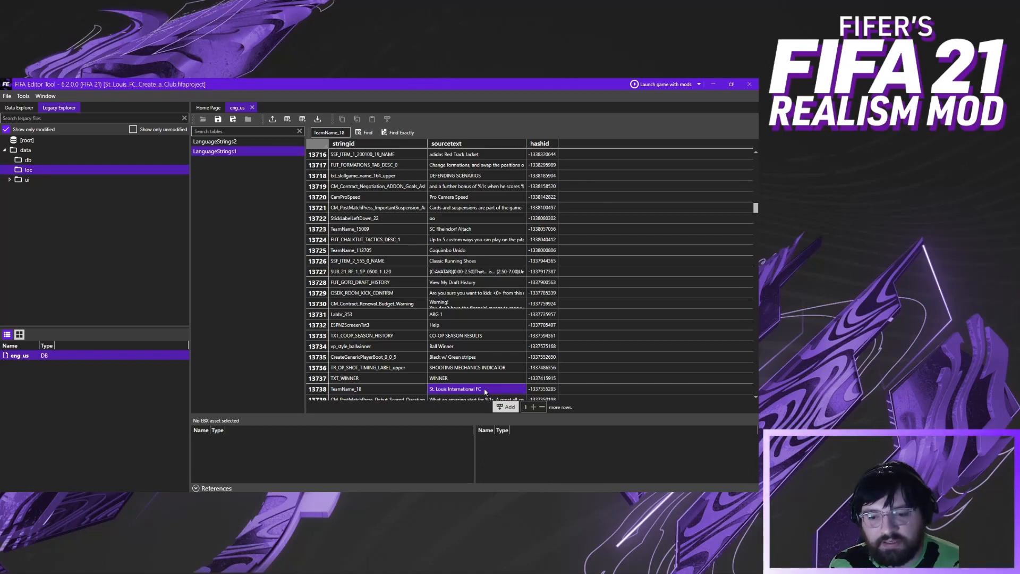
{"action": "left_click", "coordinate": [486, 390]}
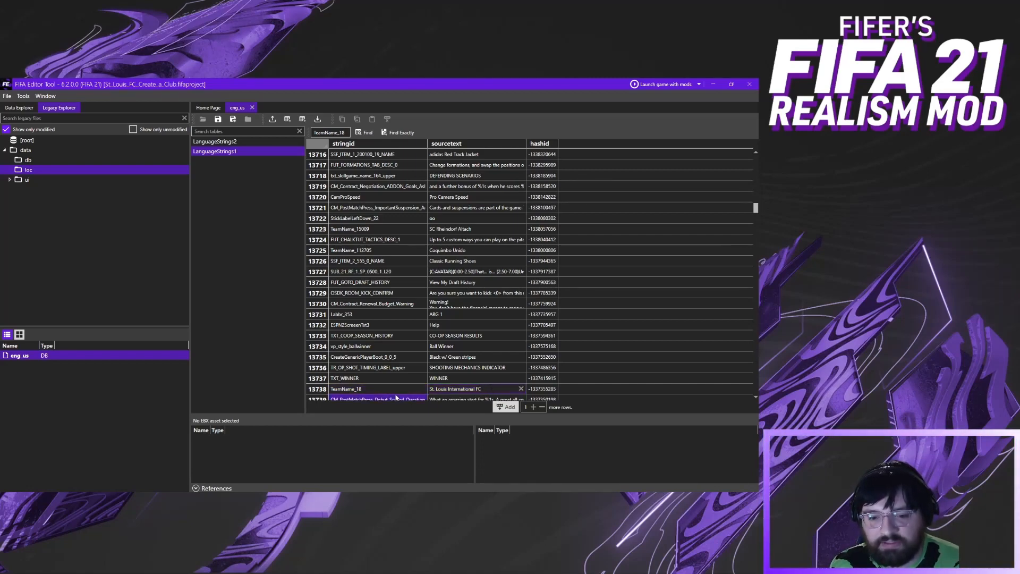
{"action": "key", "text": "Return"}
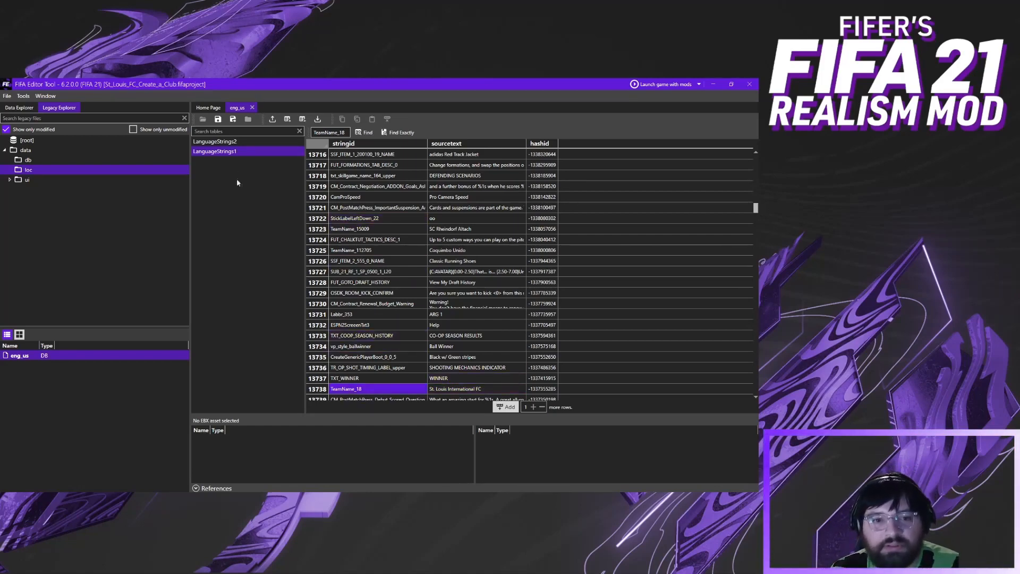
{"action": "left_click", "coordinate": [217, 121]}
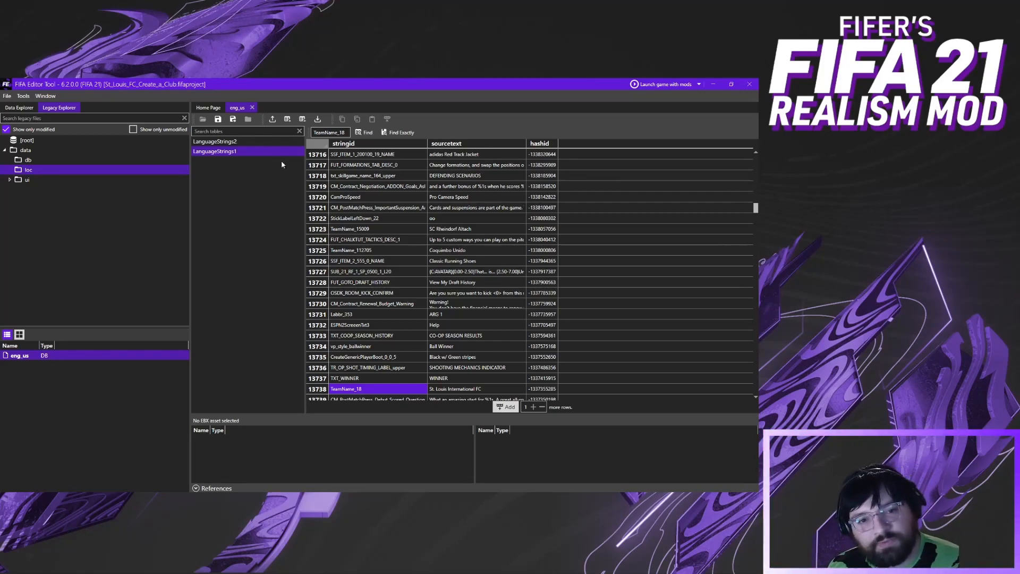
Close eng_us, widen the file list's Name column, and open the modified fifa_ng_db database from the data/db folder
{"action": "left_click", "coordinate": [25, 162]}
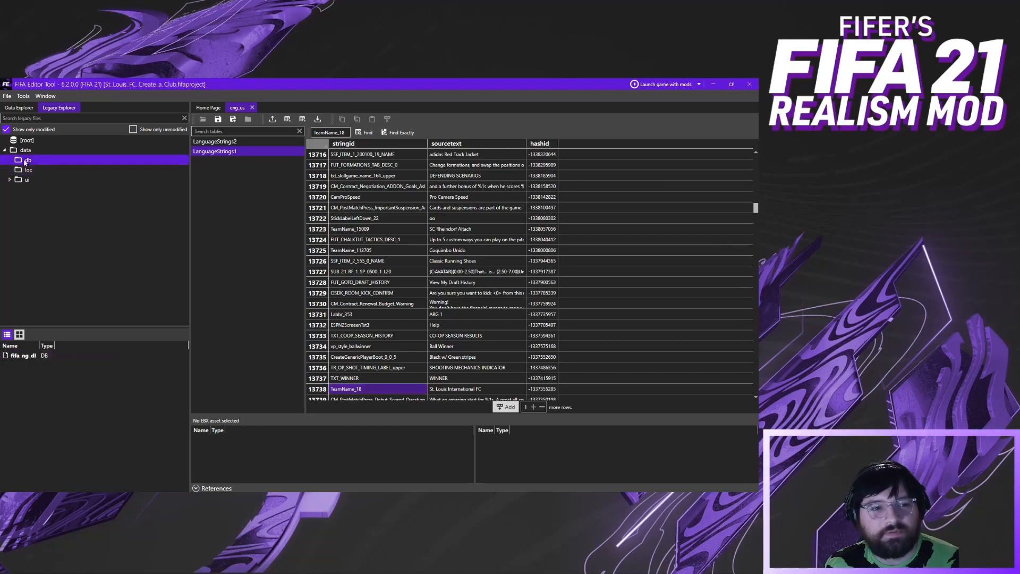
{"action": "left_click", "coordinate": [252, 107]}
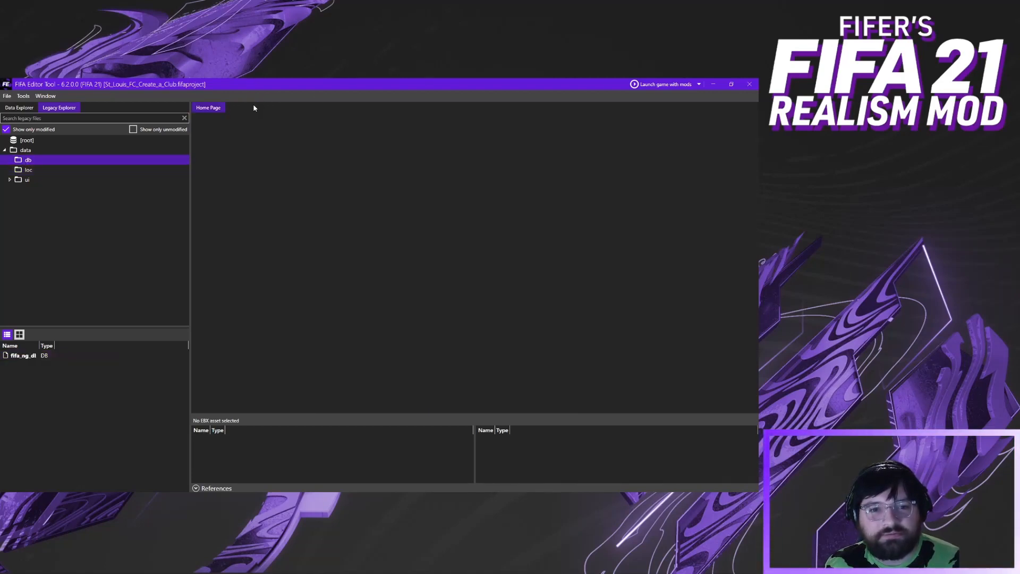
{"action": "left_click", "coordinate": [29, 152]}
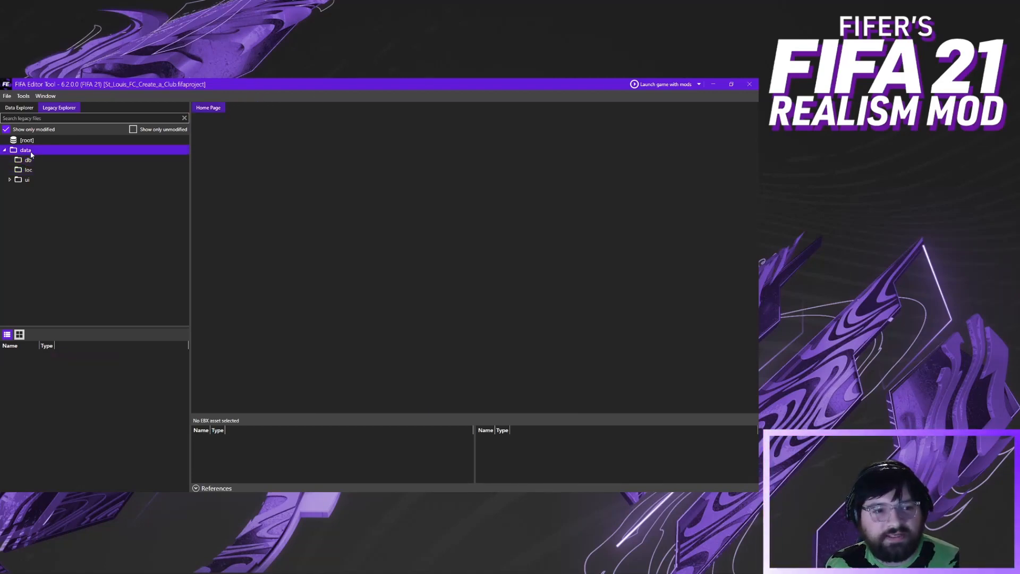
{"action": "left_click", "coordinate": [34, 161]}
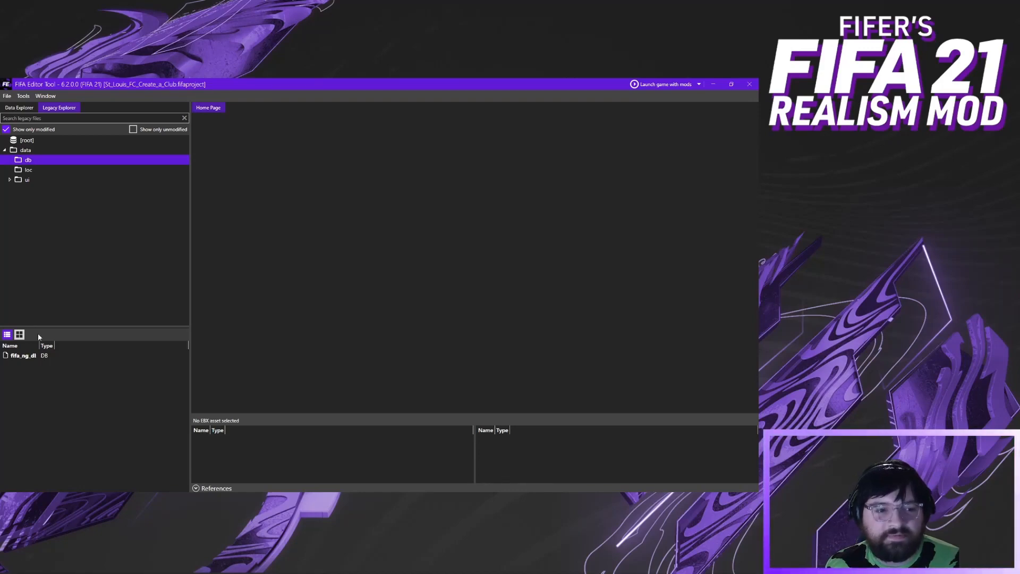
{"action": "left_click_drag", "start_coordinate": [40, 345], "coordinate": [55, 346]}
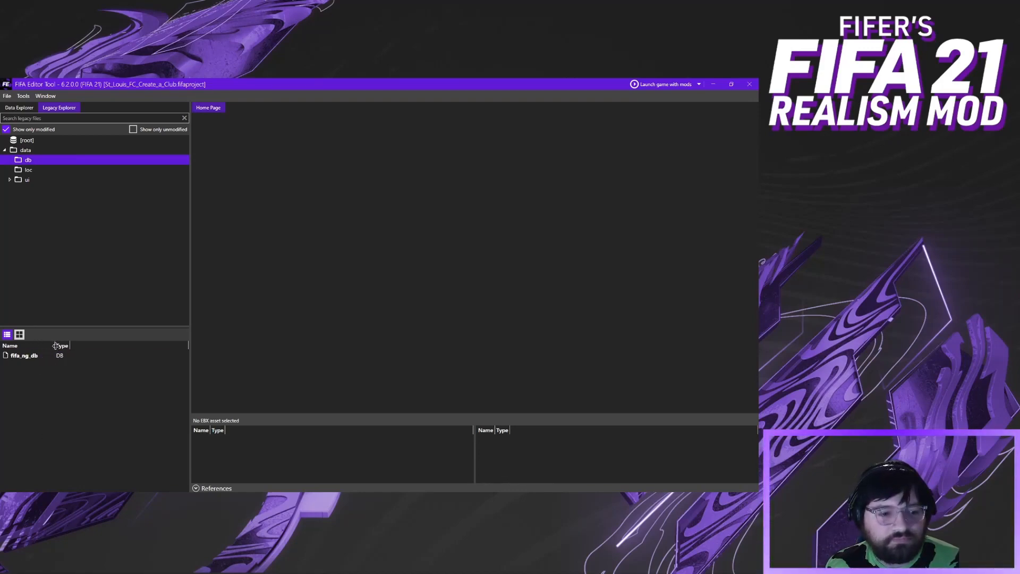
{"action": "left_click", "coordinate": [11, 358]}
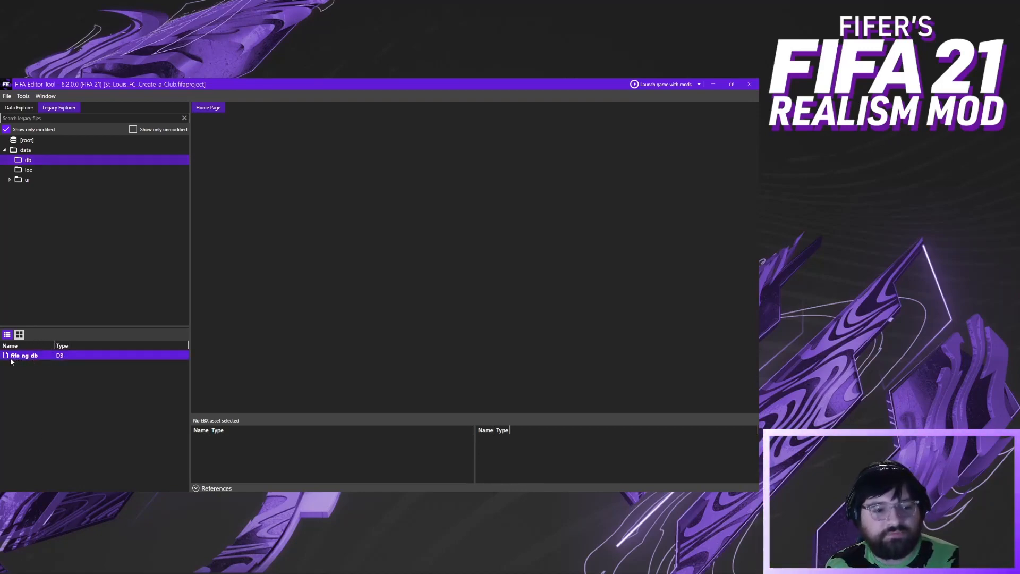
{"action": "double_click", "coordinate": [41, 357]}
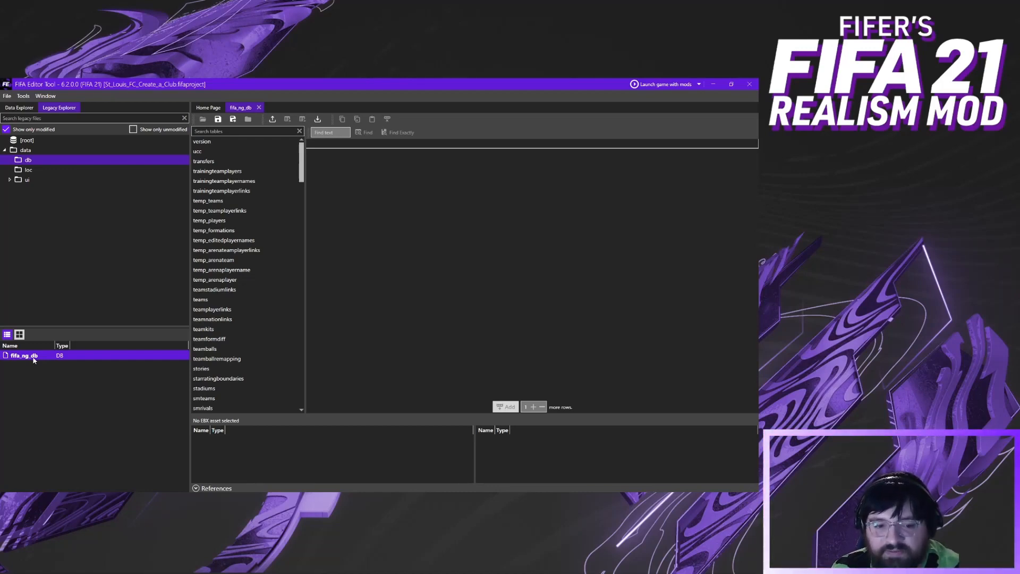
View the teams table of fifa_ng_db and switch to its teamkits table
{"action": "left_click", "coordinate": [232, 301]}
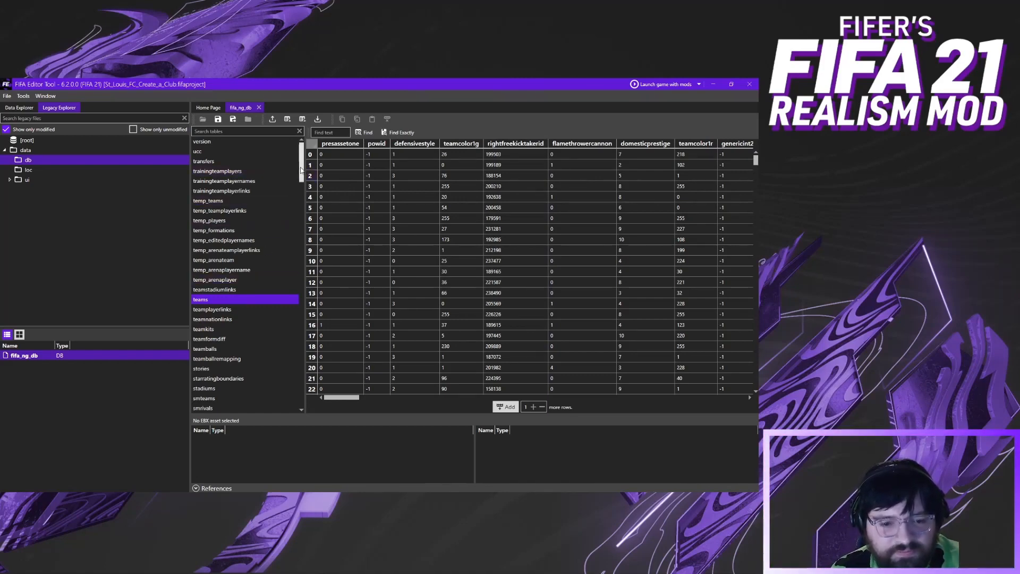
{"action": "left_click_drag", "start_coordinate": [302, 170], "coordinate": [298, 193]}
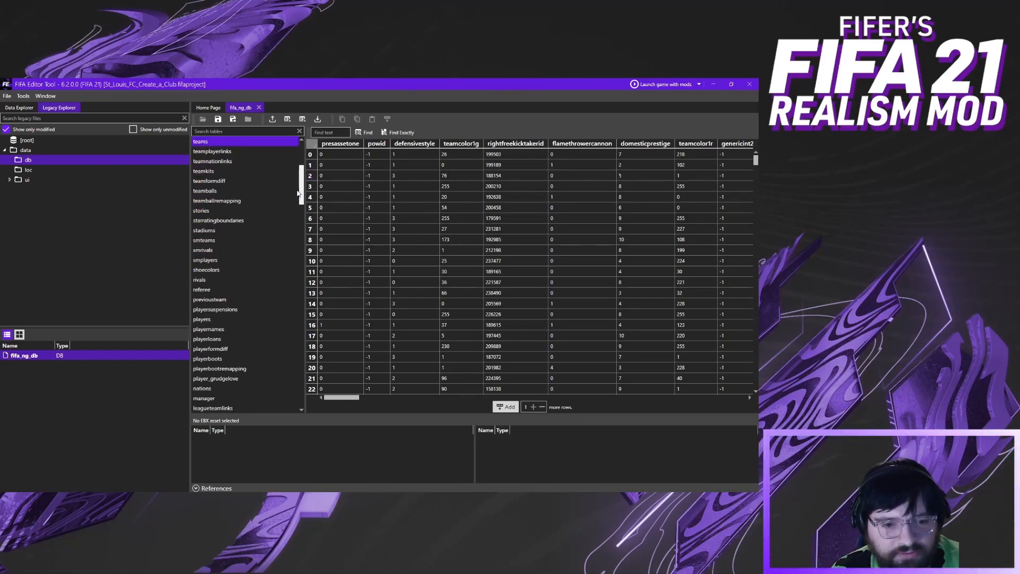
{"action": "left_click", "coordinate": [214, 172]}
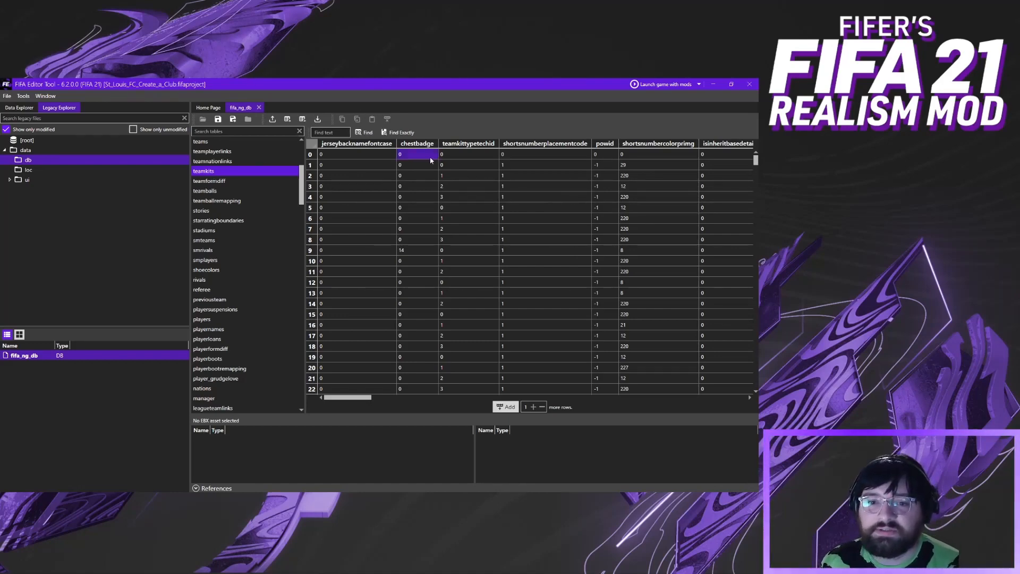
Examine the teamtechid and teamkittypetechid columns of teamkits to see how rows map to teams and kit types
{"action": "left_click", "coordinate": [390, 156]}
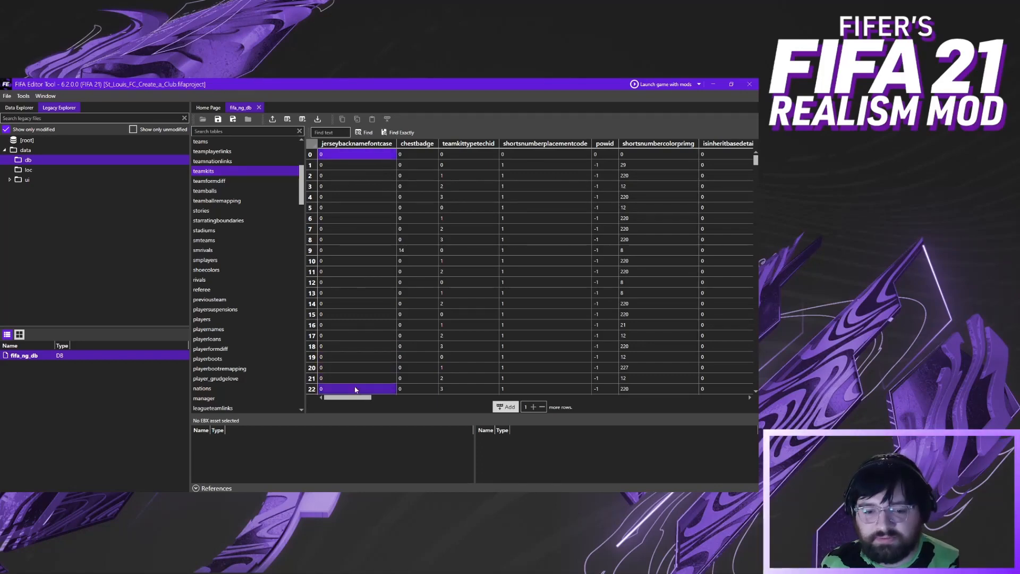
{"action": "left_click_drag", "start_coordinate": [346, 398], "coordinate": [629, 404]}
{"action": "left_click", "coordinate": [477, 154]}
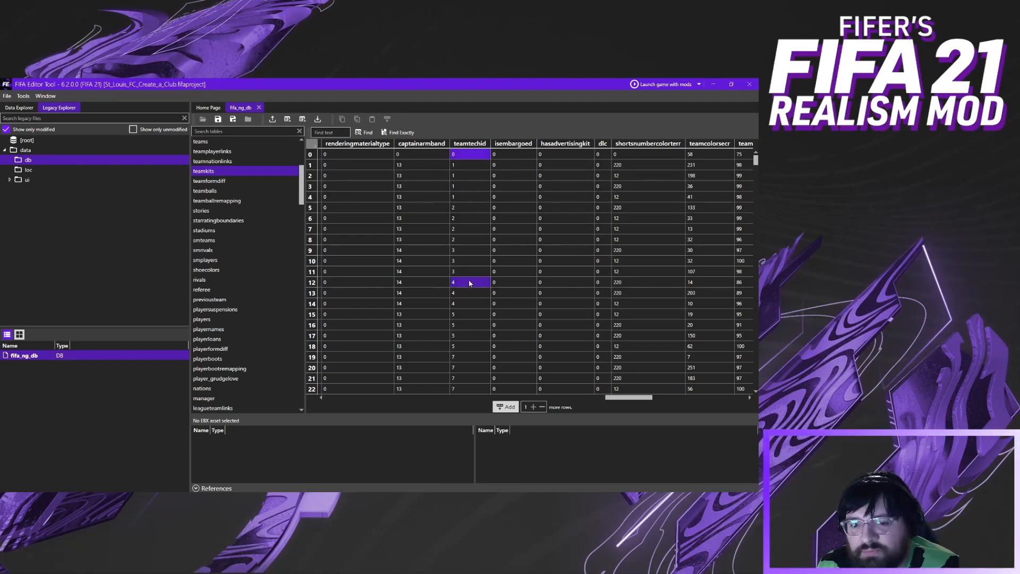
{"action": "left_click", "coordinate": [464, 294]}
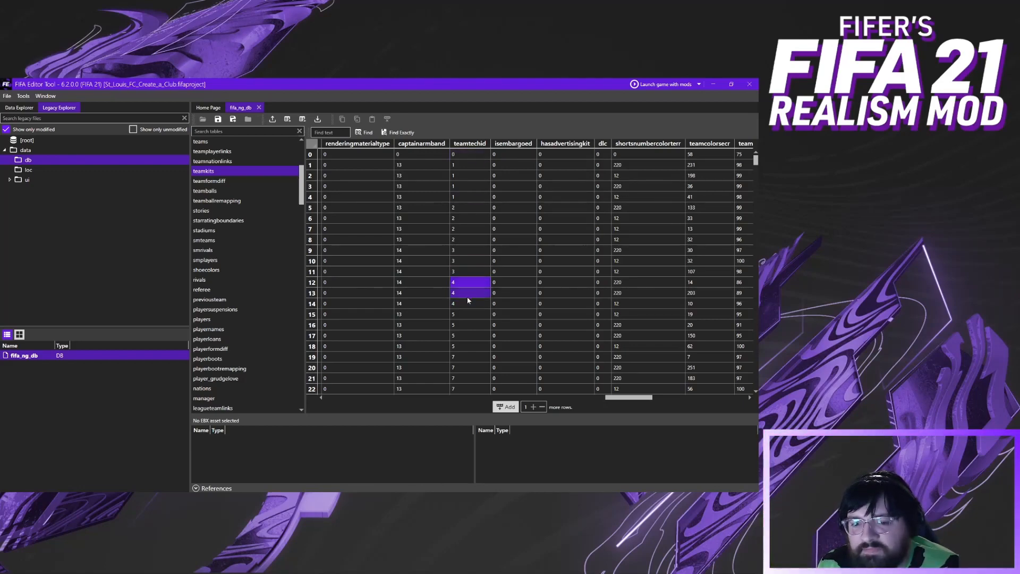
{"action": "left_click", "coordinate": [467, 302]}
{"action": "left_click", "coordinate": [466, 177]}
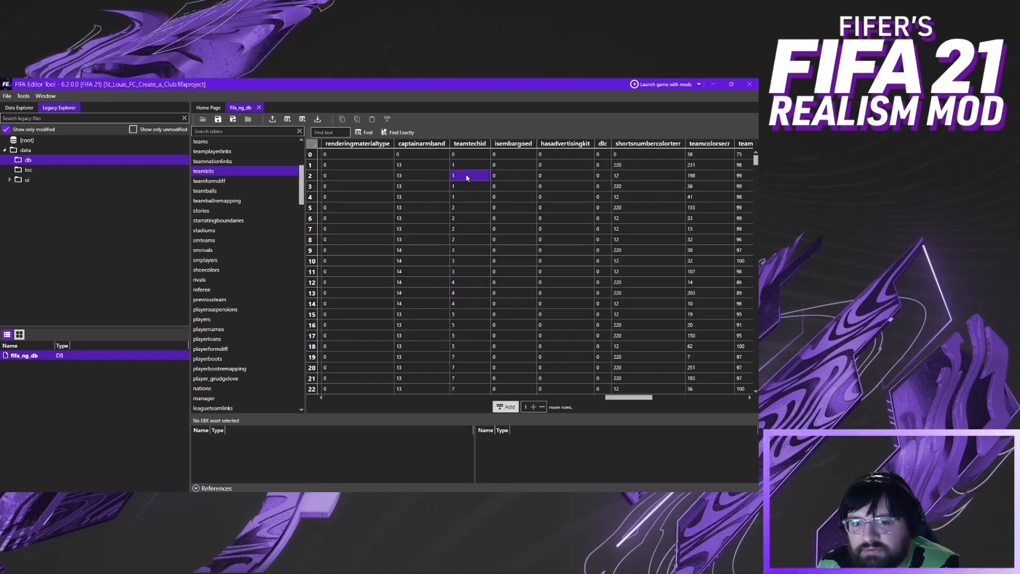
{"action": "left_click", "coordinate": [465, 195]}
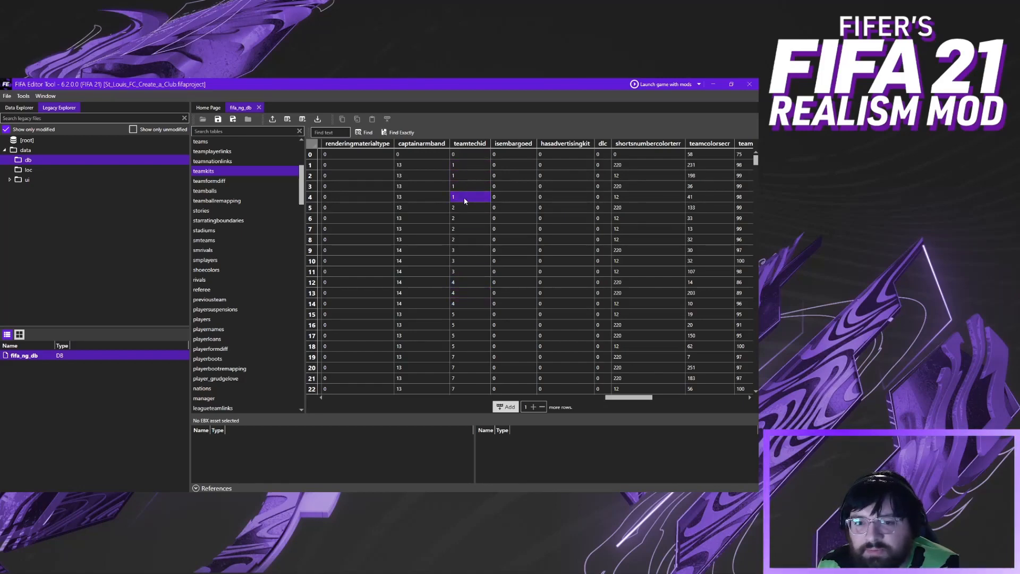
{"action": "left_click", "coordinate": [463, 239]}
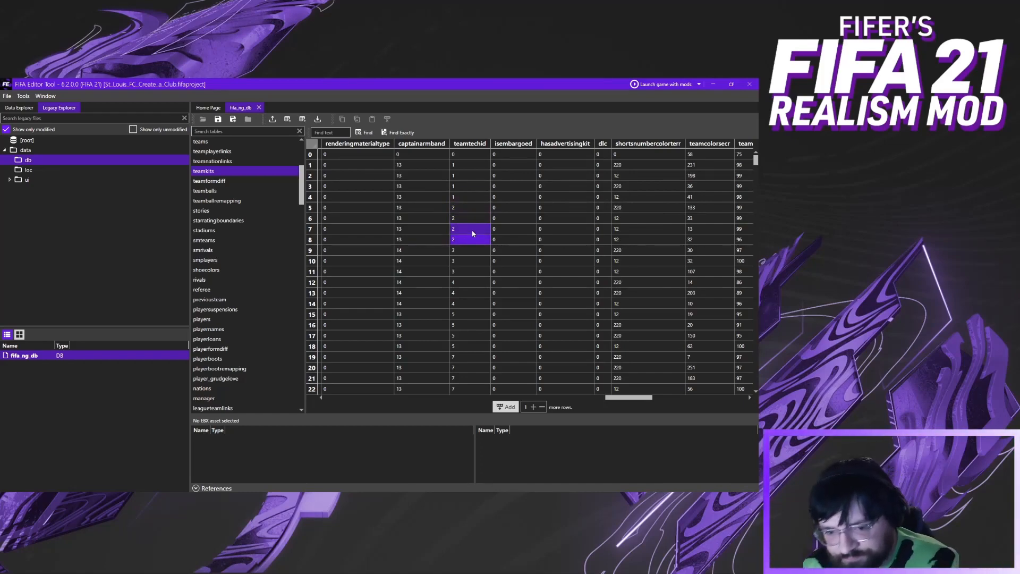
{"action": "left_click", "coordinate": [471, 218]}
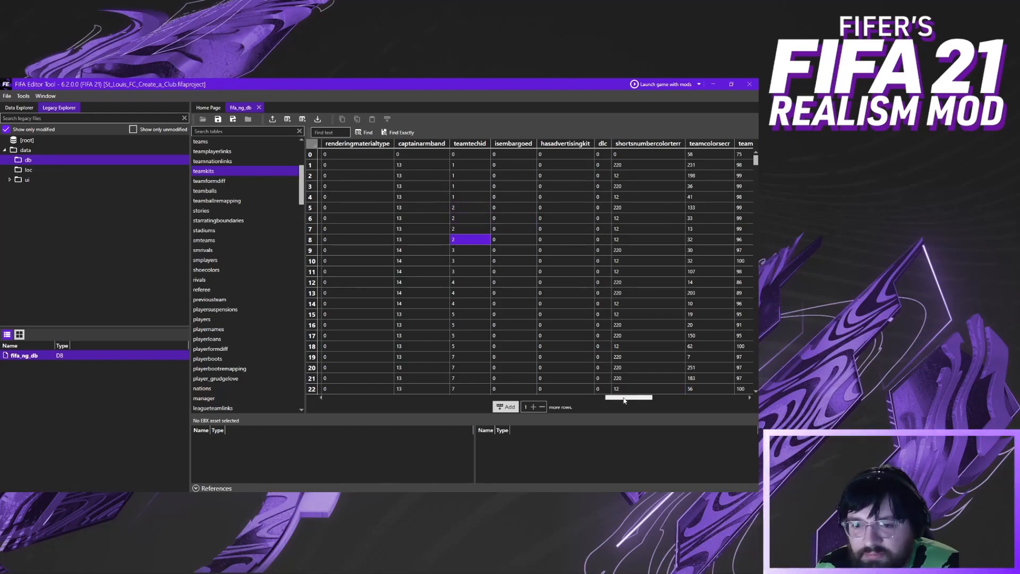
{"action": "left_click_drag", "start_coordinate": [623, 399], "coordinate": [339, 419]}
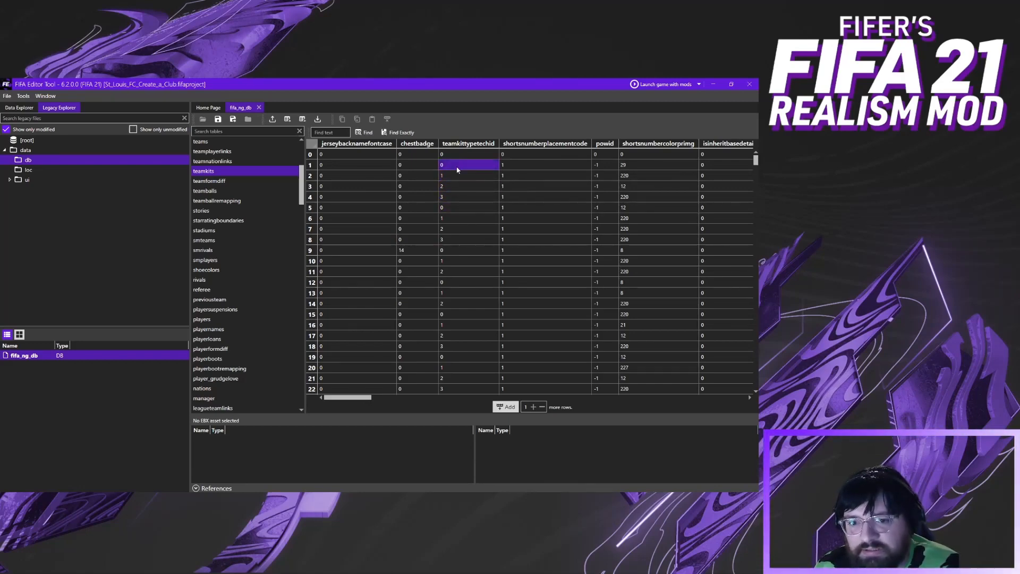
{"action": "left_click", "coordinate": [454, 198]}
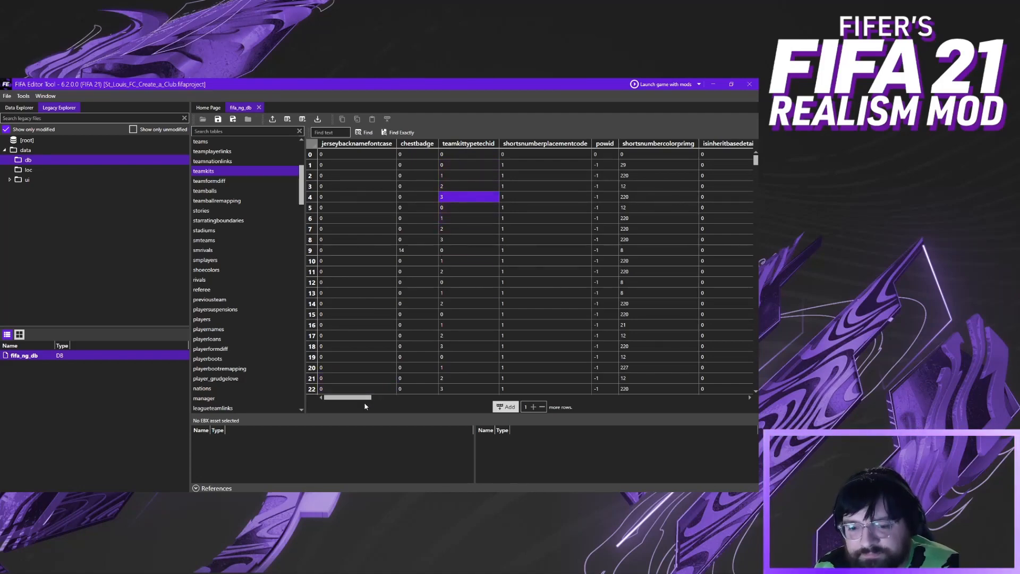
Search the teamtechid column of teamkits for an exact match of 18
{"action": "left_click_drag", "start_coordinate": [353, 400], "coordinate": [629, 397]}
{"action": "left_click", "coordinate": [544, 155]}
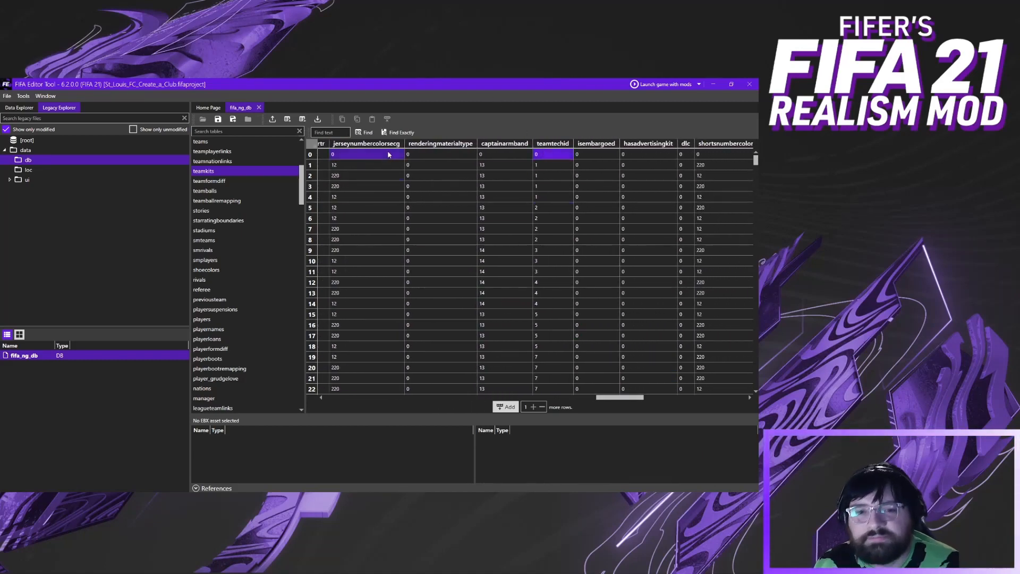
{"action": "left_click", "coordinate": [330, 133]}
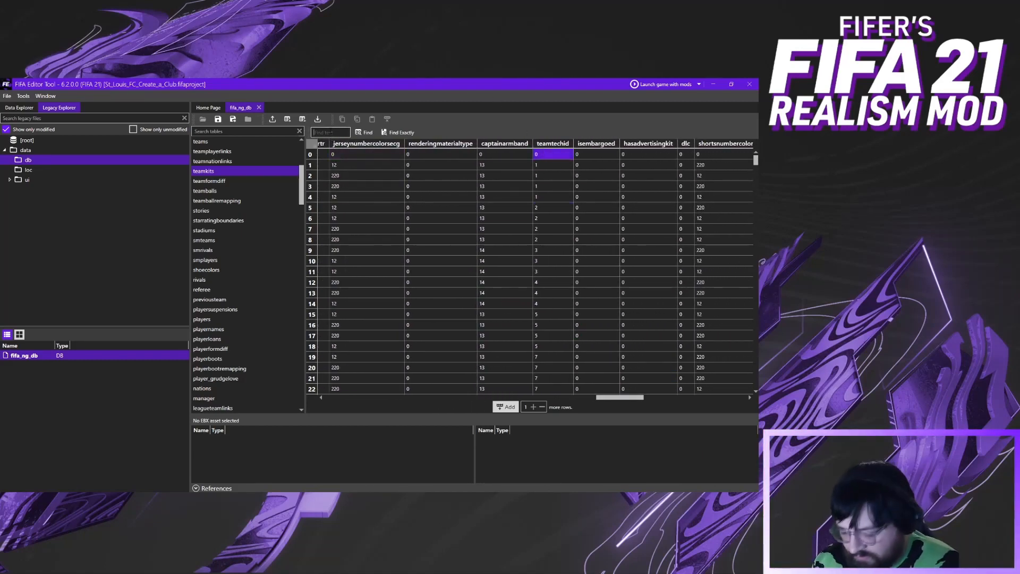
{"action": "type", "text": "18"}
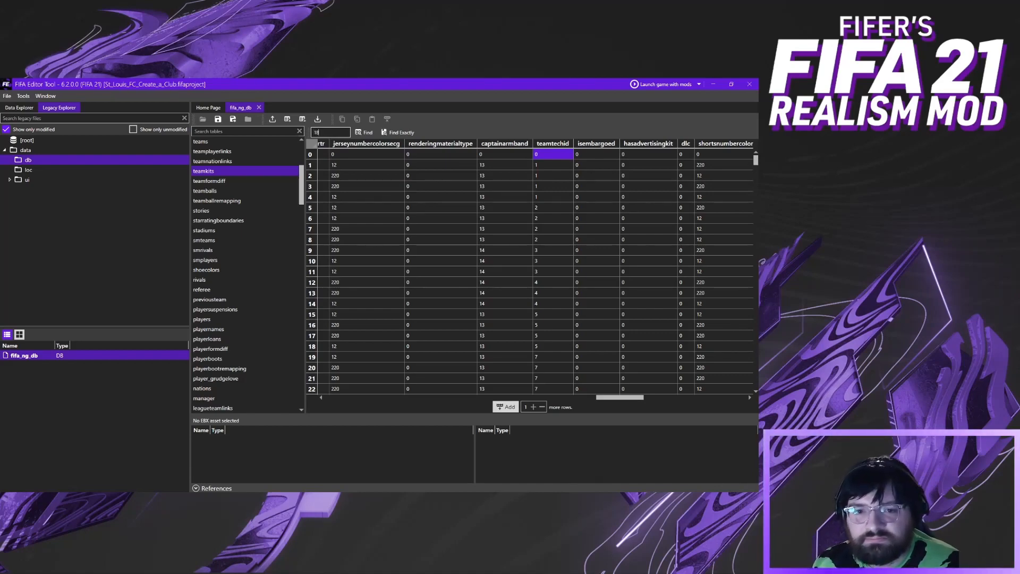
{"action": "left_click", "coordinate": [393, 134]}
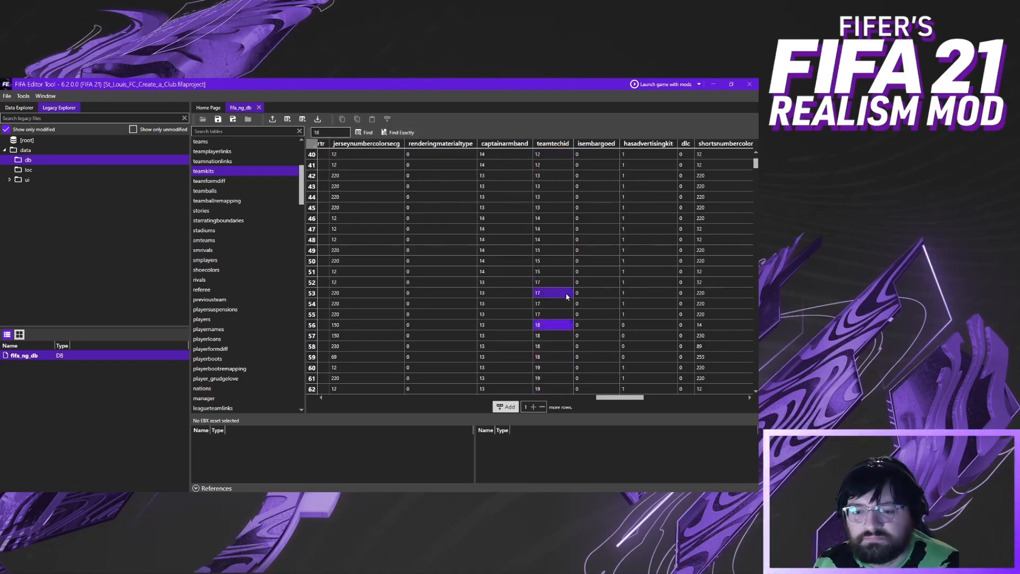
{"action": "scroll", "coordinate": [566, 306], "scroll_direction": "down", "scroll_amount": 1}
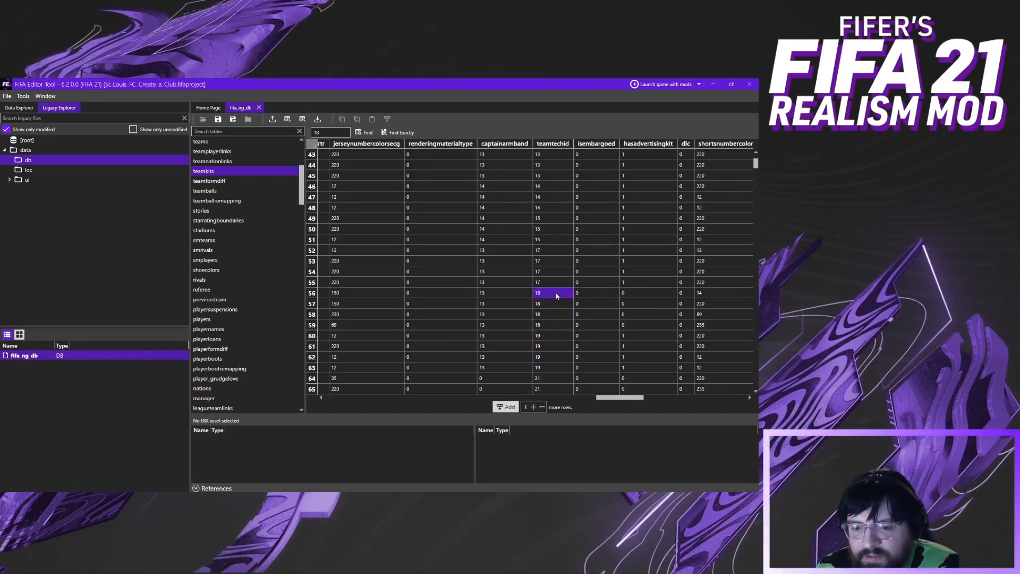
Check the kit types of team 18's kit rows 56 to 59, finishing with row 56 selected
{"action": "left_click", "coordinate": [310, 294]}
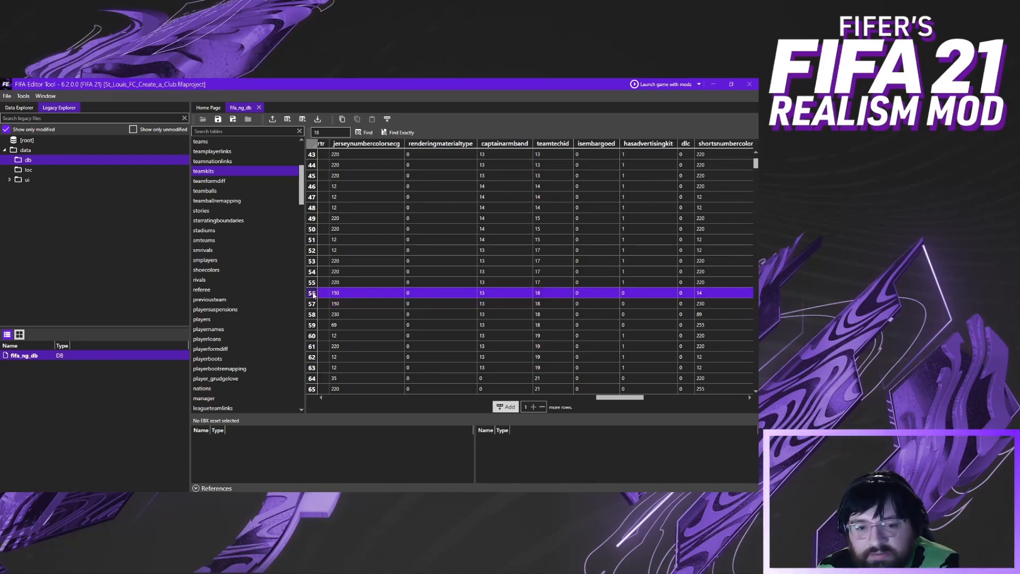
{"action": "scroll", "coordinate": [314, 307], "scroll_direction": "left", "scroll_amount": 10}
{"action": "left_click", "coordinate": [312, 314]}
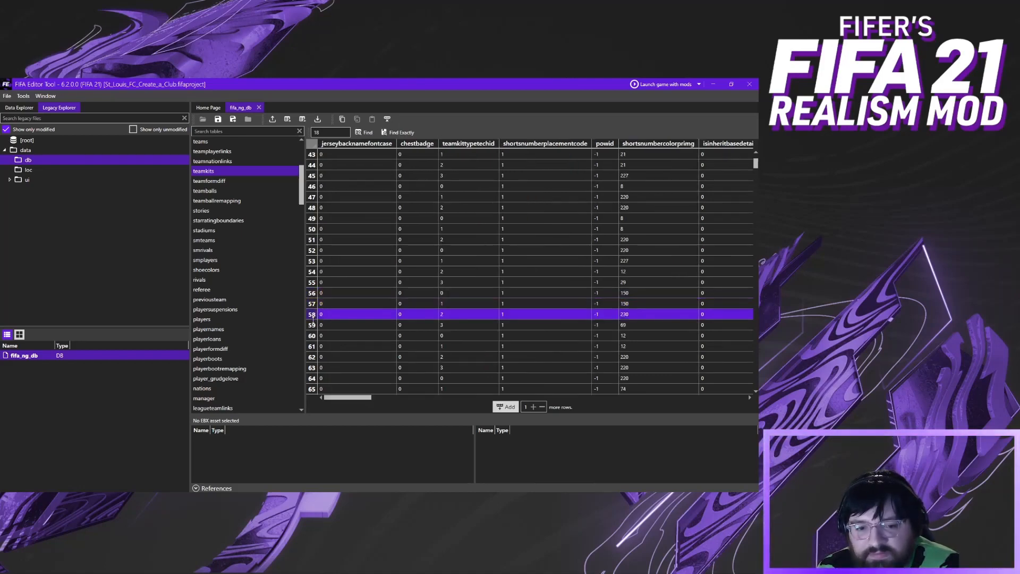
{"action": "left_click", "coordinate": [312, 326]}
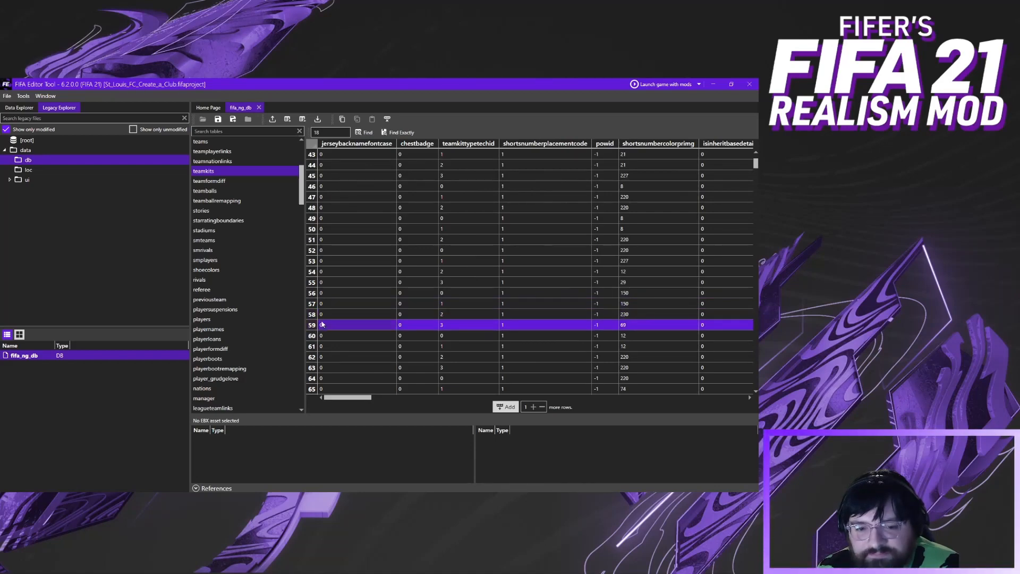
{"action": "left_click", "coordinate": [313, 294]}
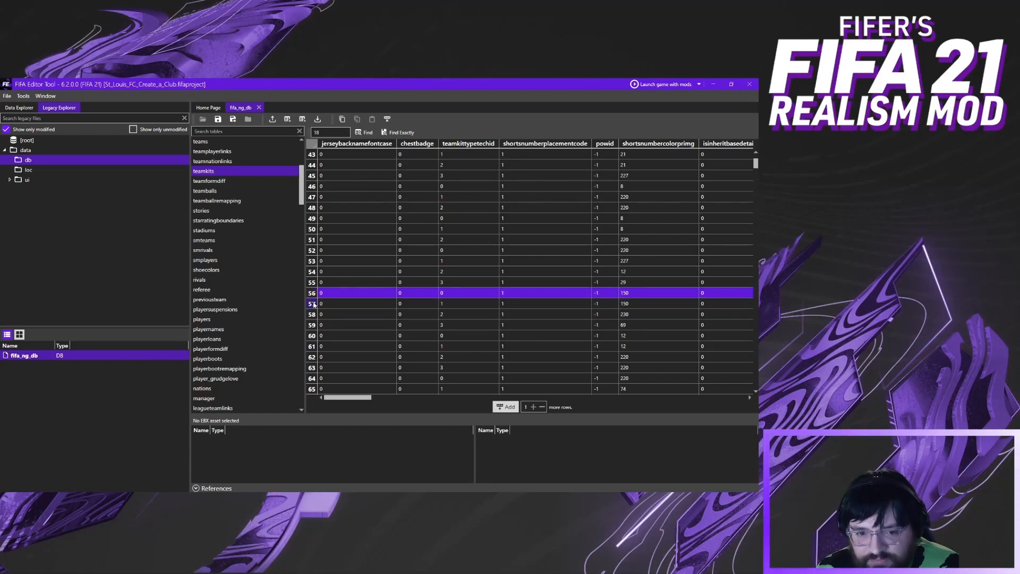
{"action": "left_click", "coordinate": [314, 304]}
{"action": "left_click", "coordinate": [314, 314]}
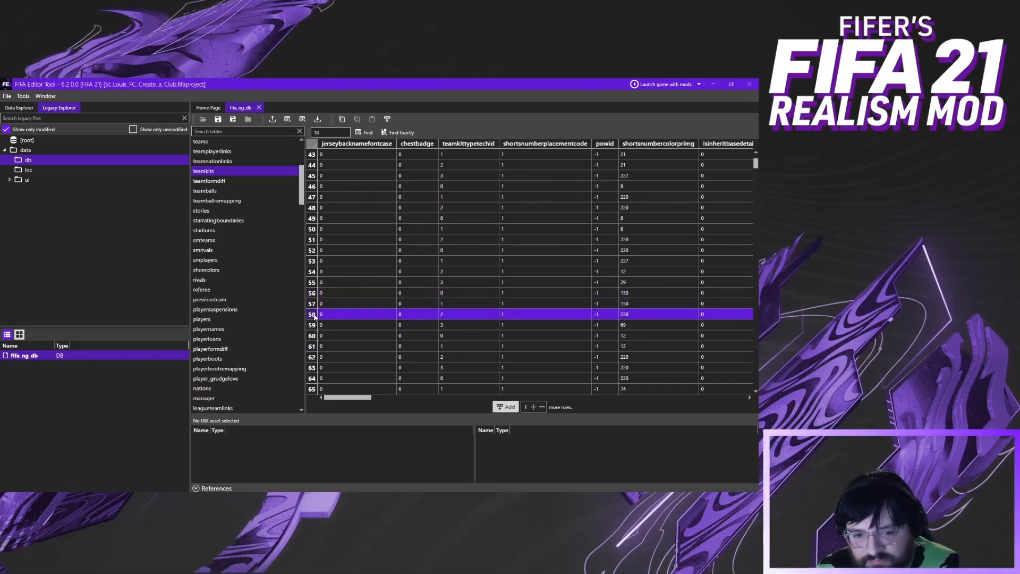
{"action": "left_click", "coordinate": [314, 325]}
{"action": "left_click", "coordinate": [312, 295]}
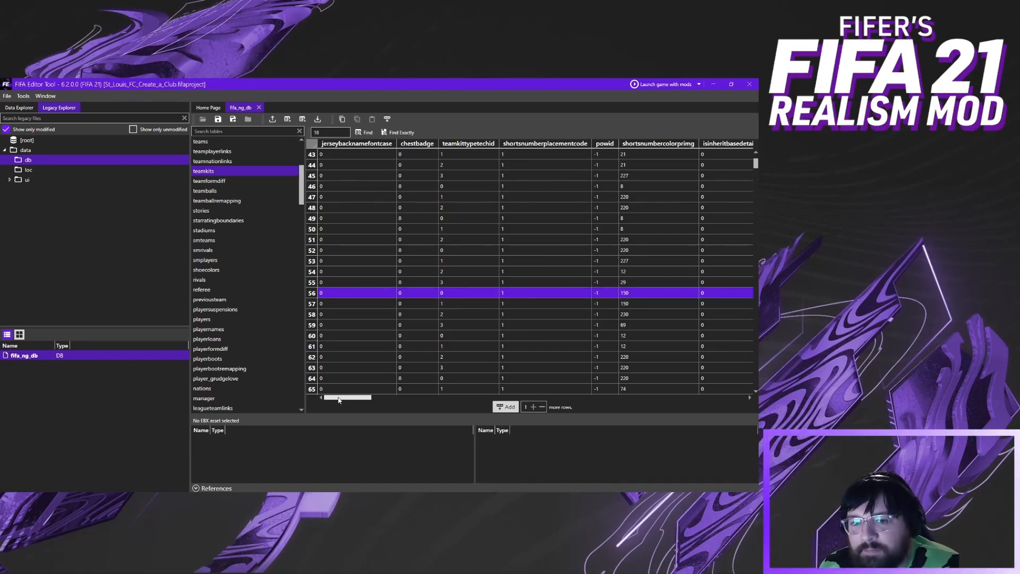
Inspect the shortsnumbercolorprimg and teamcolorsecb values of row 56, comparing the shorts number colour with row 57
{"action": "left_click_drag", "start_coordinate": [339, 399], "coordinate": [369, 406]}
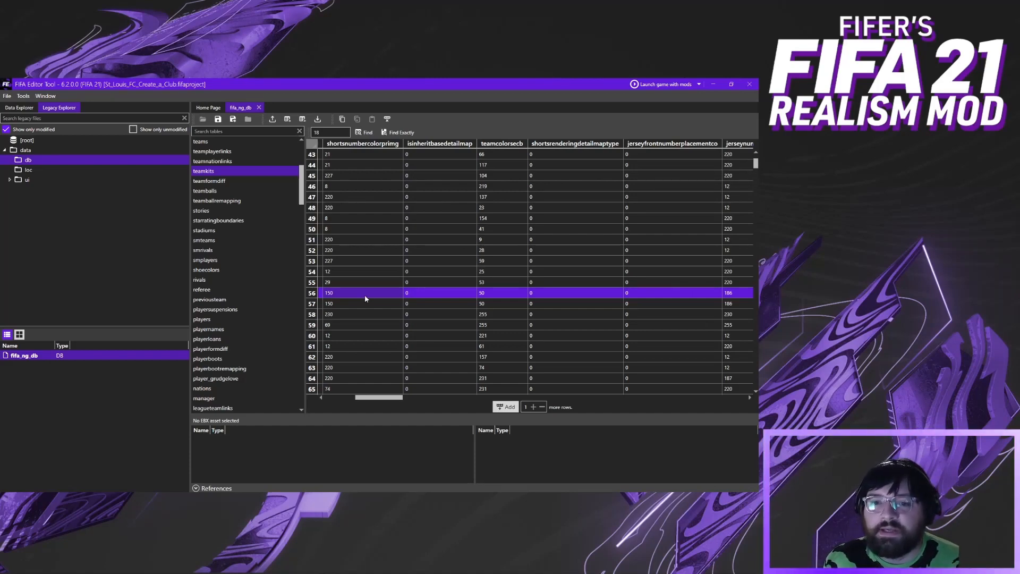
{"action": "left_click", "coordinate": [365, 298]}
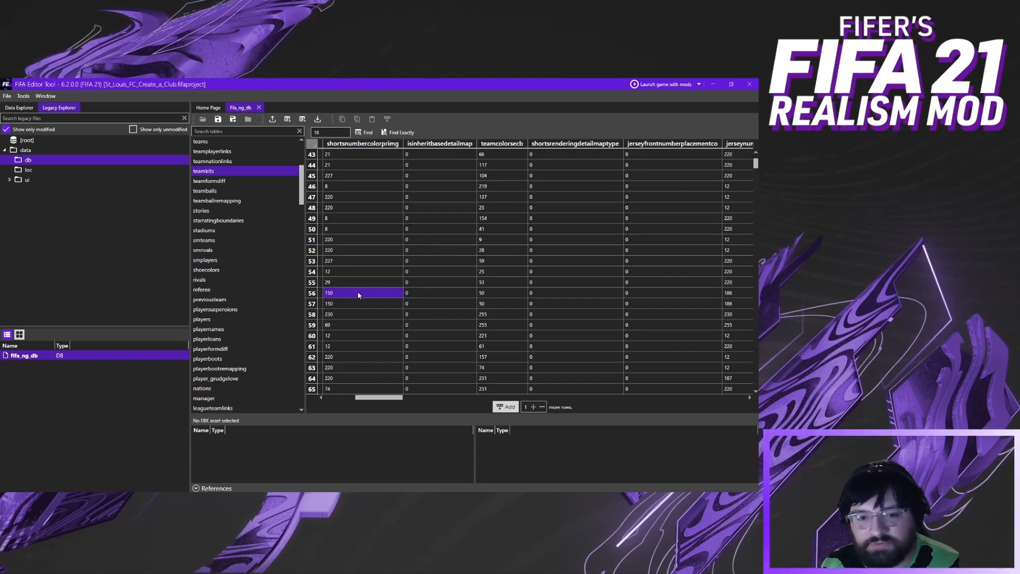
{"action": "left_click", "coordinate": [333, 303], "text": "shift"}
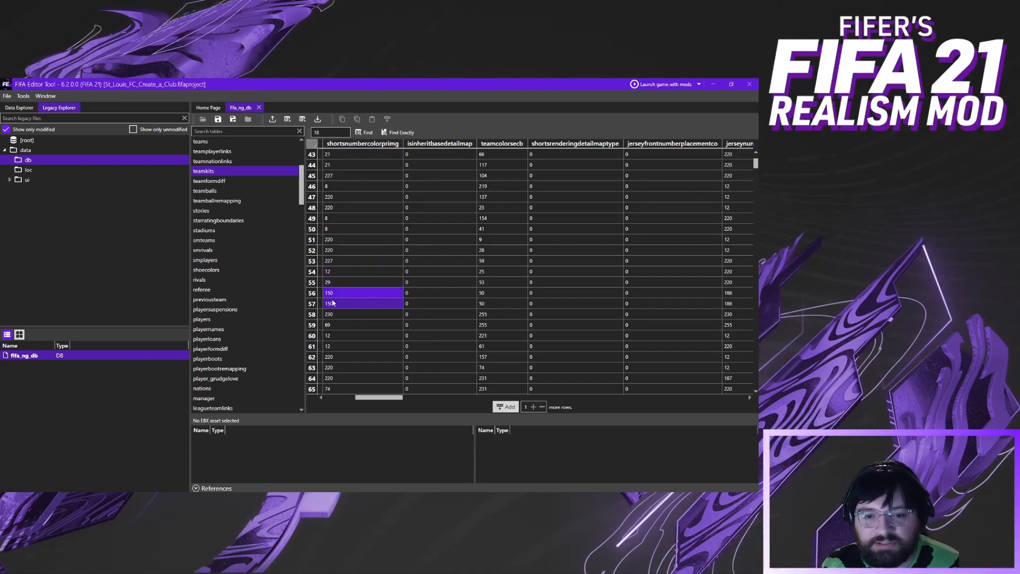
{"action": "left_click", "coordinate": [340, 293]}
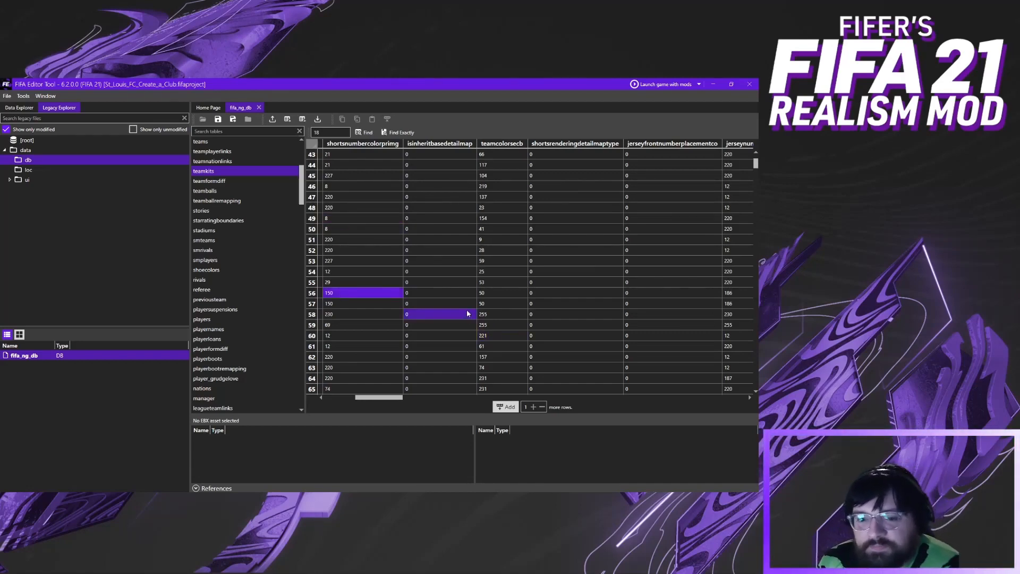
{"action": "left_click", "coordinate": [497, 294]}
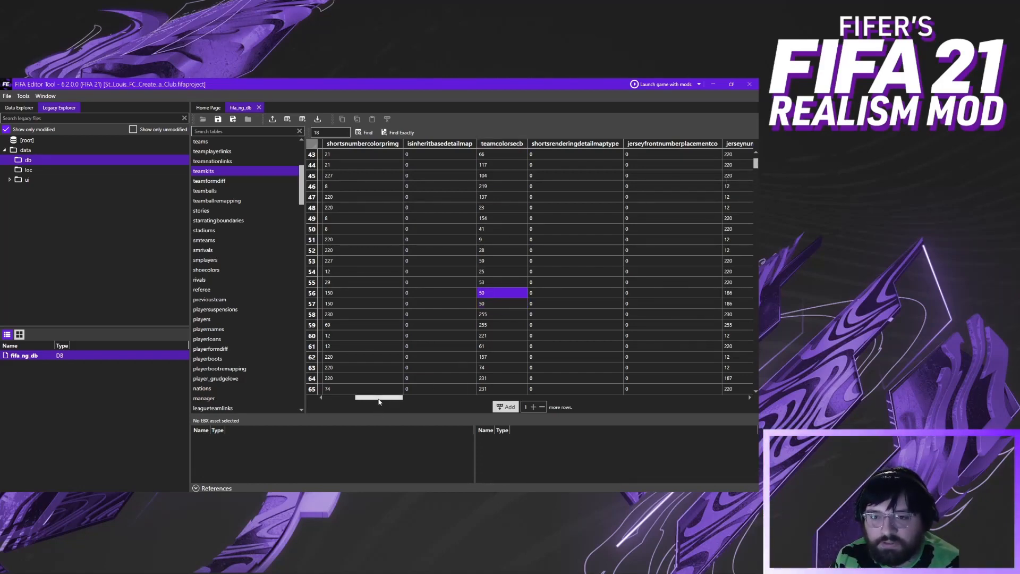
Inspect row 56's jersey number colours in the jerseynumbercolorsecr, jerseynumbercolorprimr and jerseynumbercolorprimg columns
{"action": "left_click_drag", "start_coordinate": [379, 400], "coordinate": [413, 402]}
{"action": "left_click", "coordinate": [376, 285]}
{"action": "left_click", "coordinate": [379, 294]}
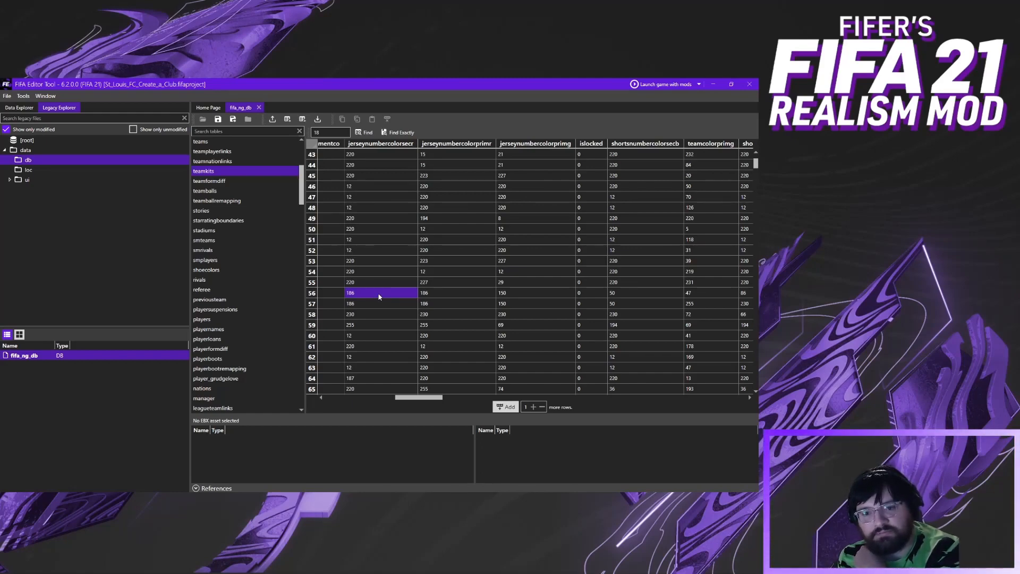
{"action": "left_click", "coordinate": [433, 294]}
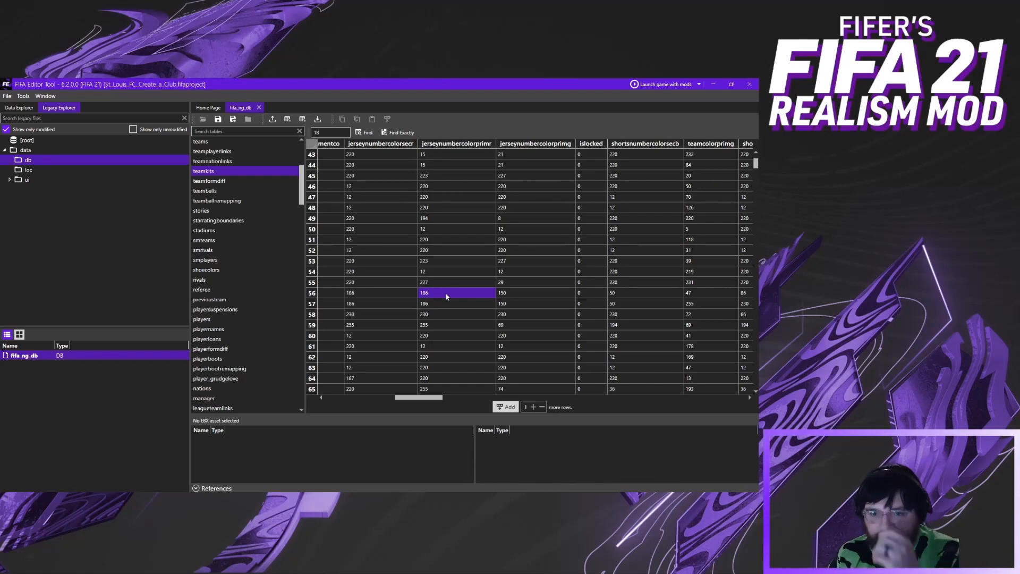
{"action": "left_click", "coordinate": [524, 292]}
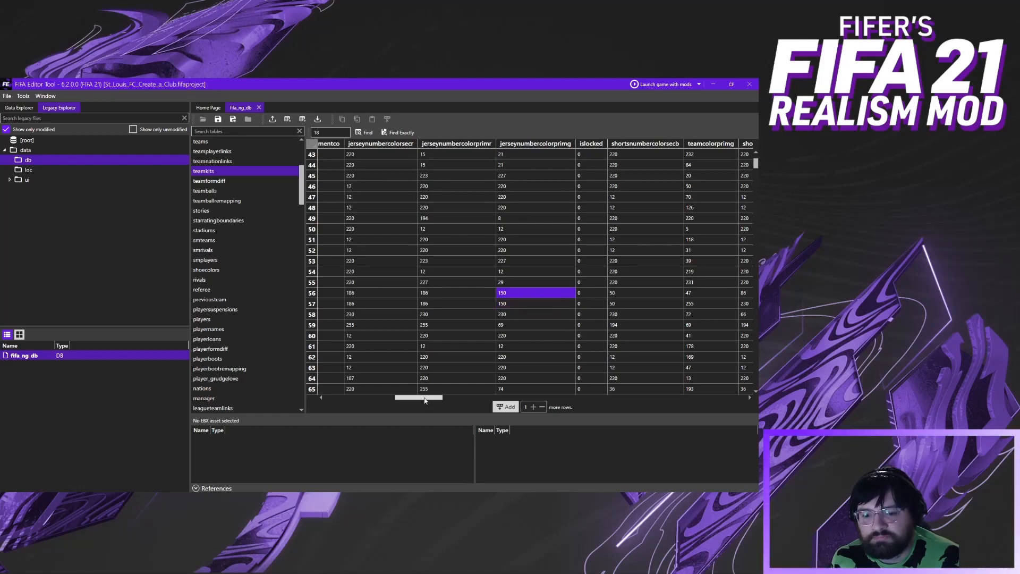
Inspect row 56's shortsnumbercolorsecb, teamcolorprimg, shortsnumbercolorterb and shortsnumbercolorprimr values
{"action": "left_click_drag", "start_coordinate": [432, 399], "coordinate": [456, 399]}
{"action": "left_click", "coordinate": [409, 294]}
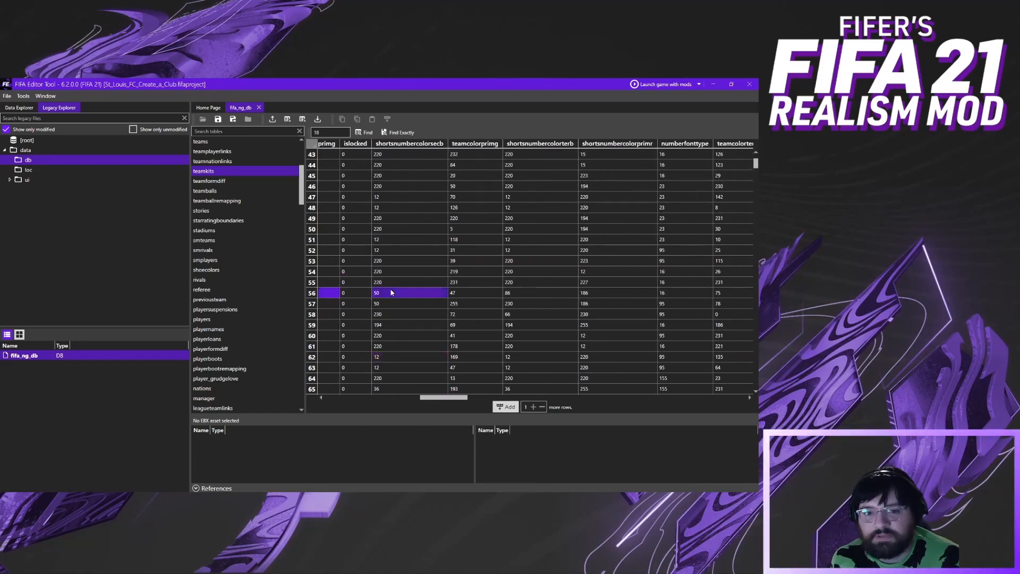
{"action": "left_click", "coordinate": [400, 154]}
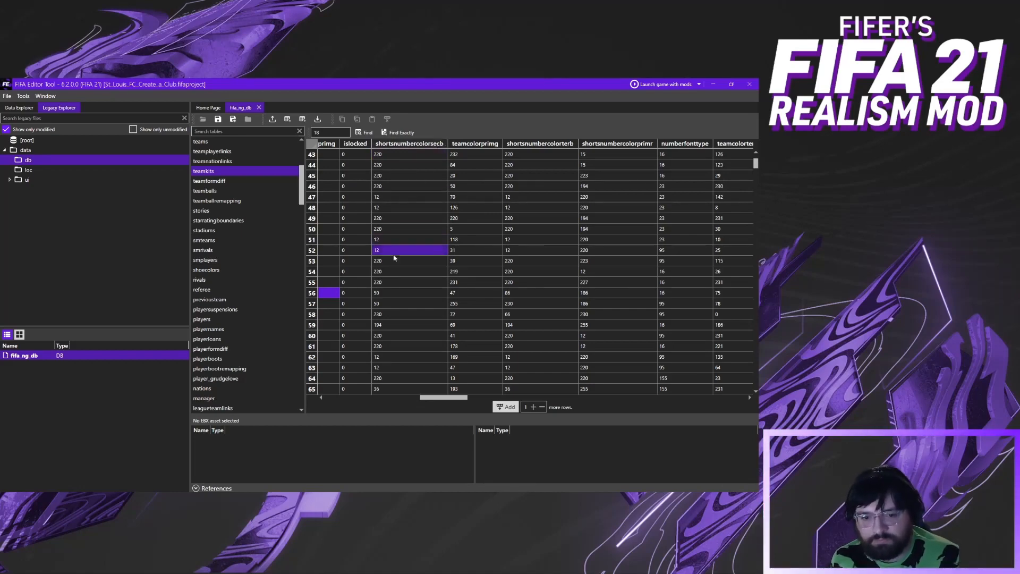
{"action": "left_click", "coordinate": [472, 292]}
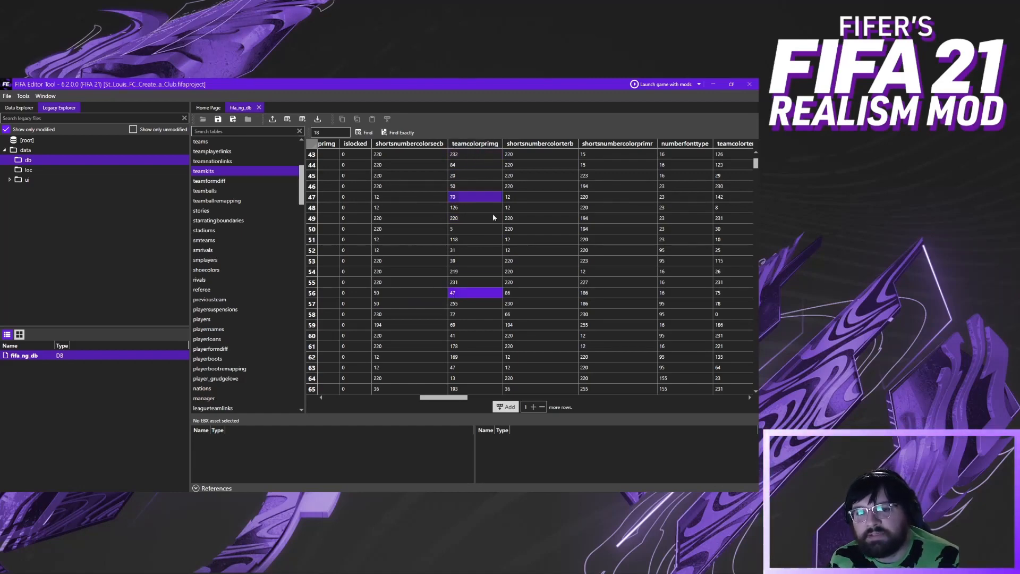
{"action": "left_click", "coordinate": [542, 293]}
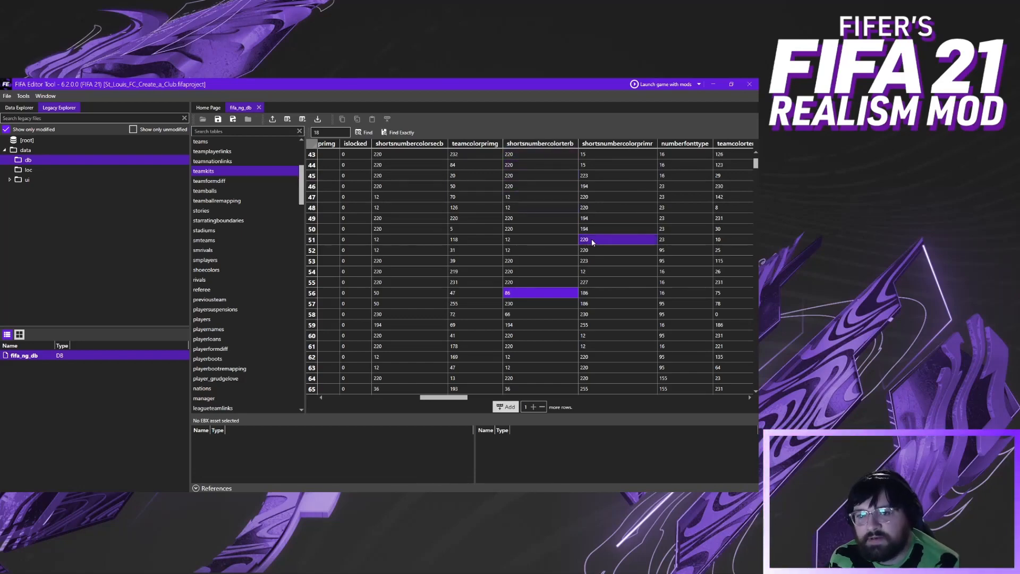
{"action": "left_click", "coordinate": [600, 294], "text": "ctrl"}
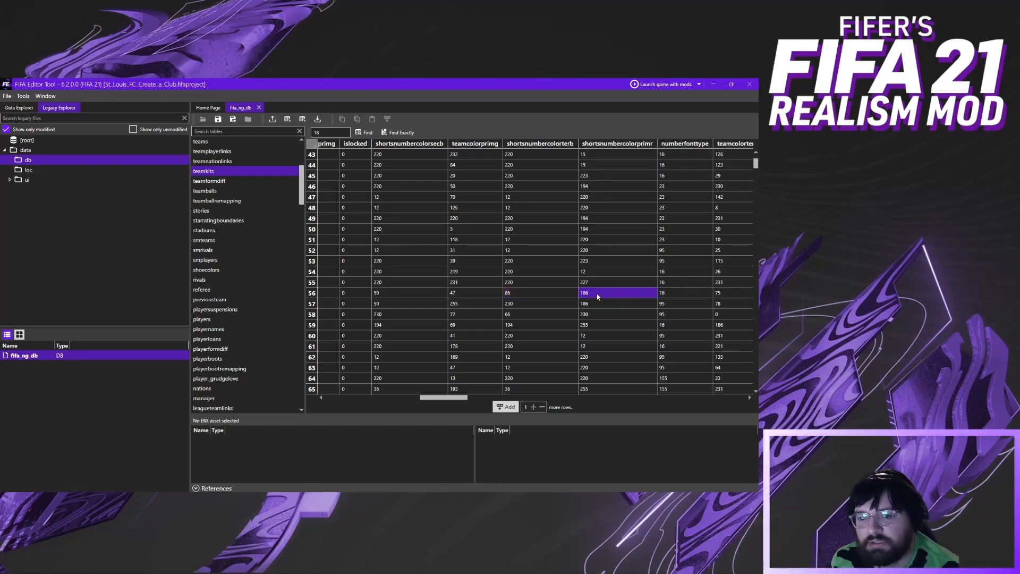
{"action": "left_click", "coordinate": [585, 292]}
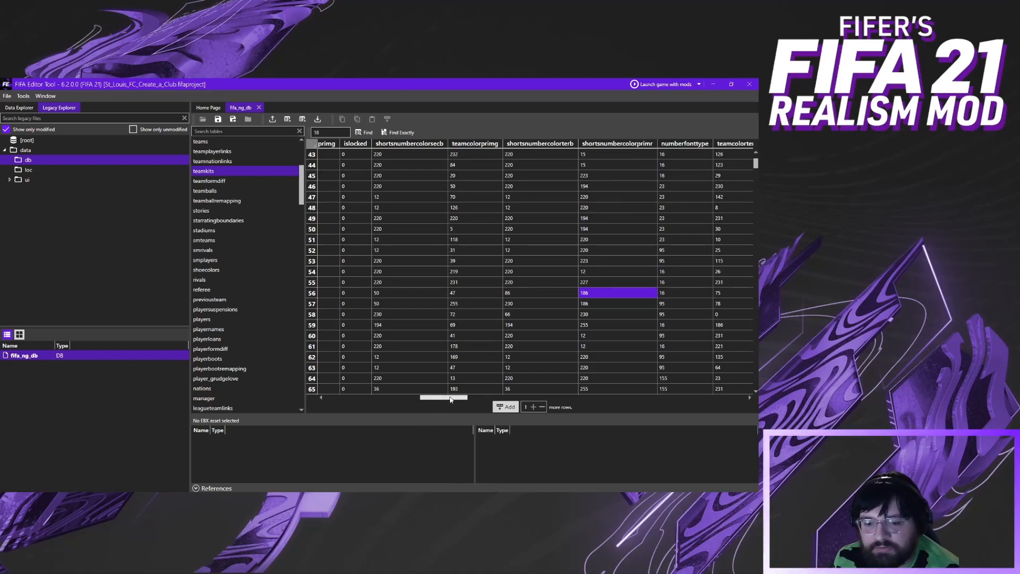
{"action": "left_click_drag", "start_coordinate": [451, 397], "coordinate": [474, 399]}
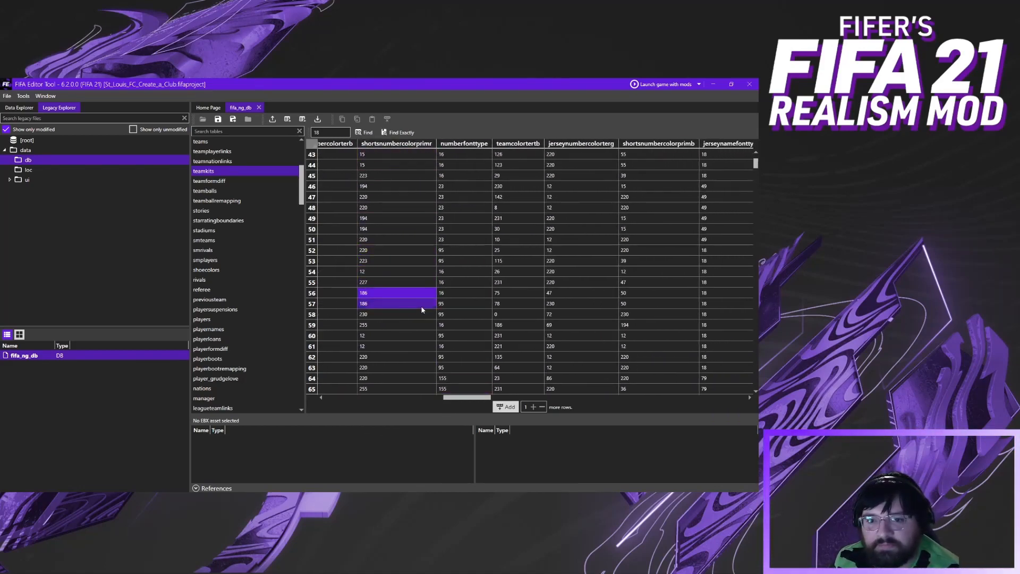
Inspect row 56's teamcolortertb, jerseynumbercolorterg and shortsnumbercolorprimb values in the teamkits table
{"action": "left_click", "coordinate": [508, 292]}
{"action": "left_click_drag", "start_coordinate": [476, 399], "coordinate": [493, 400]}
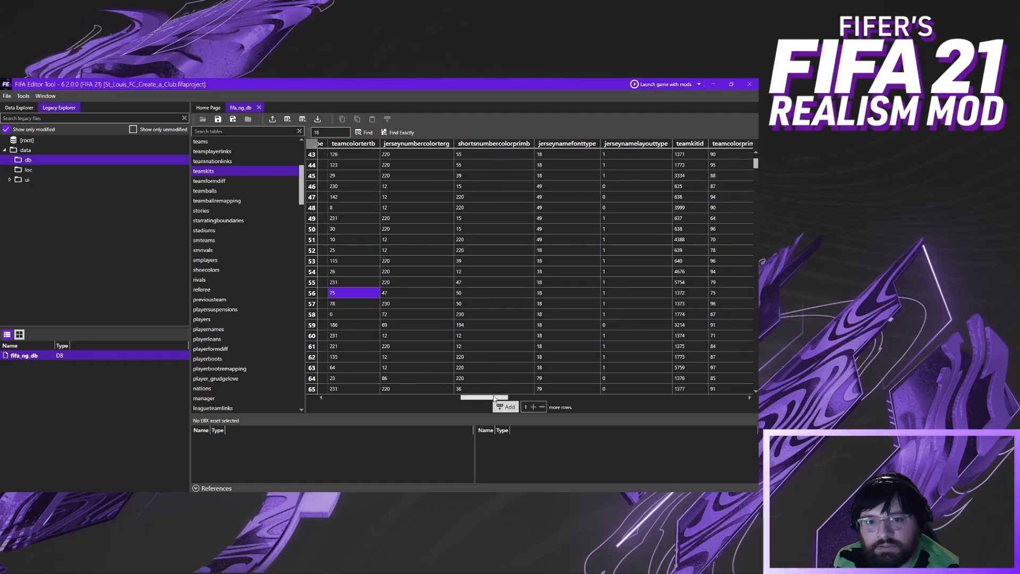
{"action": "left_click", "coordinate": [400, 294]}
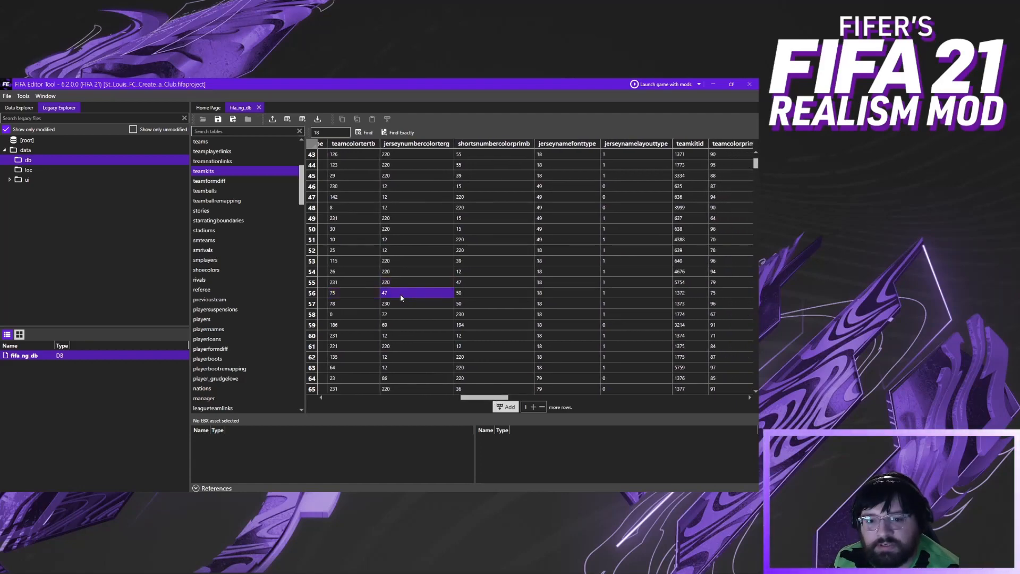
{"action": "left_click", "coordinate": [484, 294]}
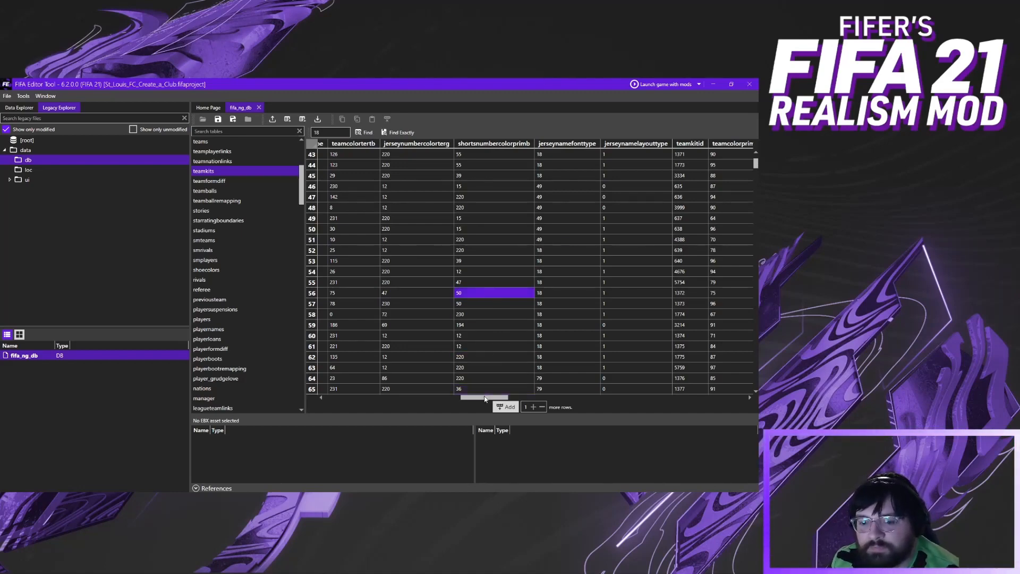
Inspect row 56's jerseynumbercolorterr, jerseynumbercolorprimb, teamcolorprimr and jerseynamecolorg values
{"action": "left_click_drag", "start_coordinate": [484, 398], "coordinate": [516, 401]}
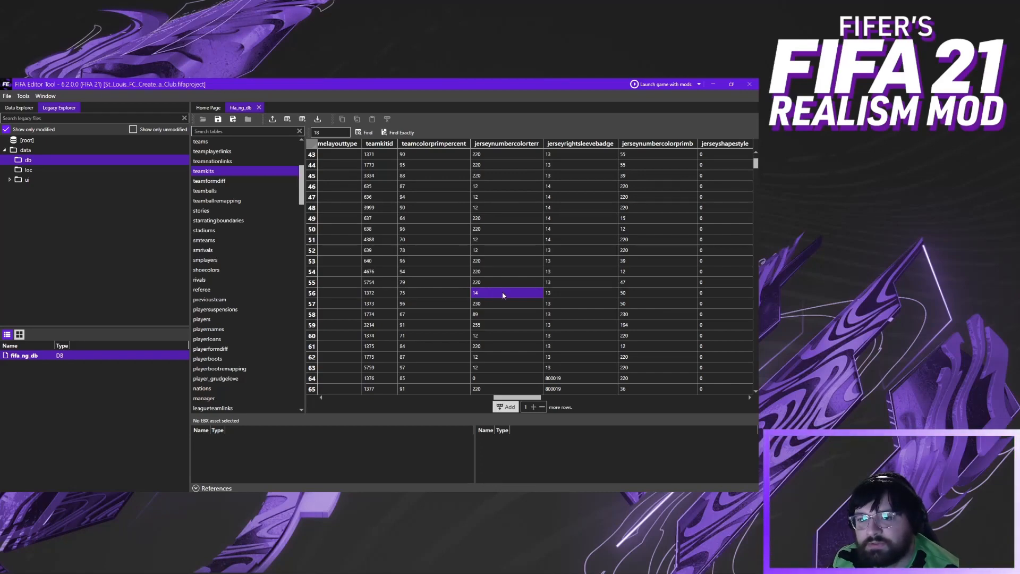
{"action": "left_click_drag", "start_coordinate": [502, 296], "coordinate": [604, 294]}
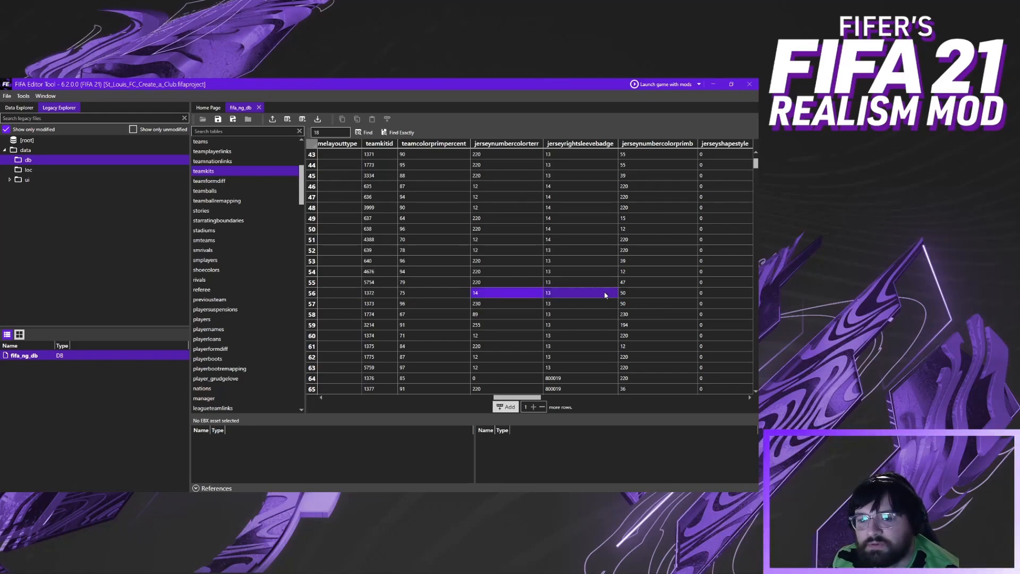
{"action": "left_click", "coordinate": [633, 296]}
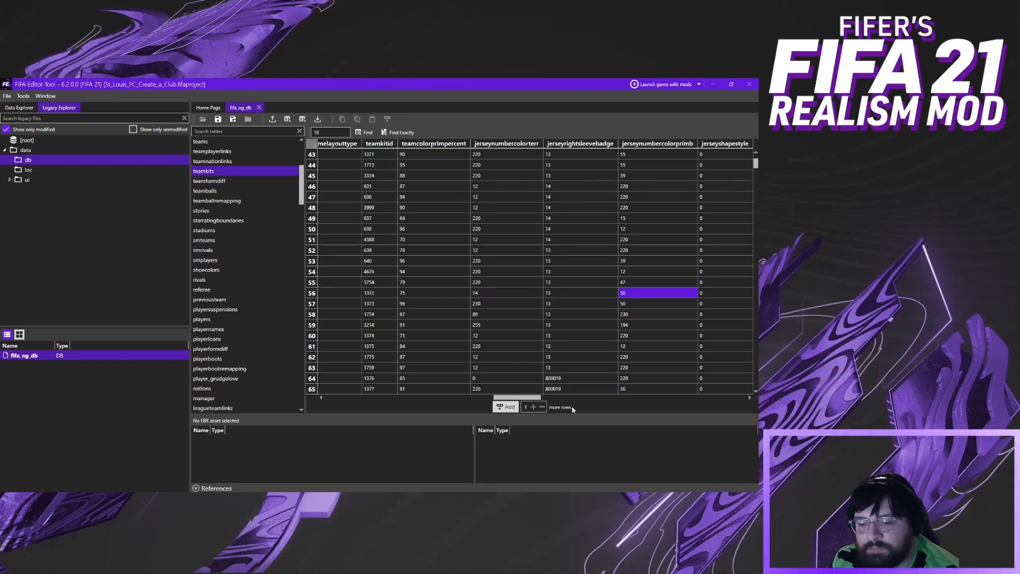
{"action": "left_click_drag", "start_coordinate": [526, 398], "coordinate": [561, 399]}
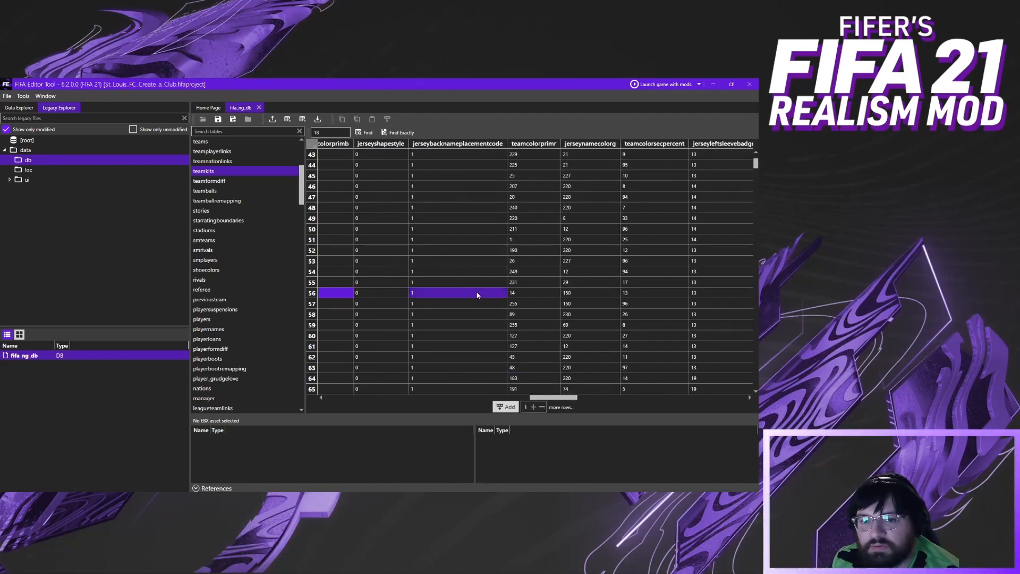
{"action": "left_click", "coordinate": [530, 292]}
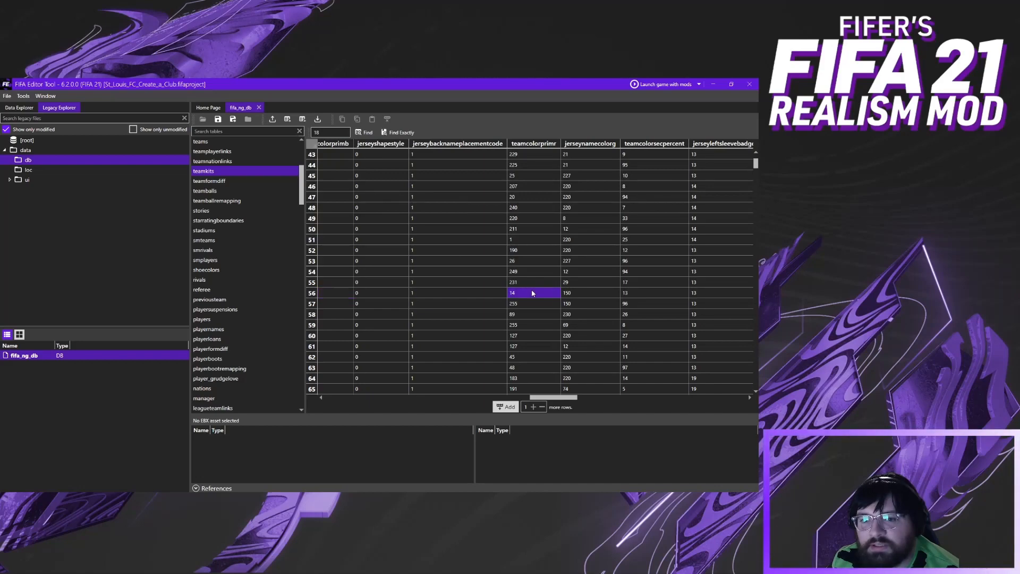
{"action": "left_click", "coordinate": [573, 296]}
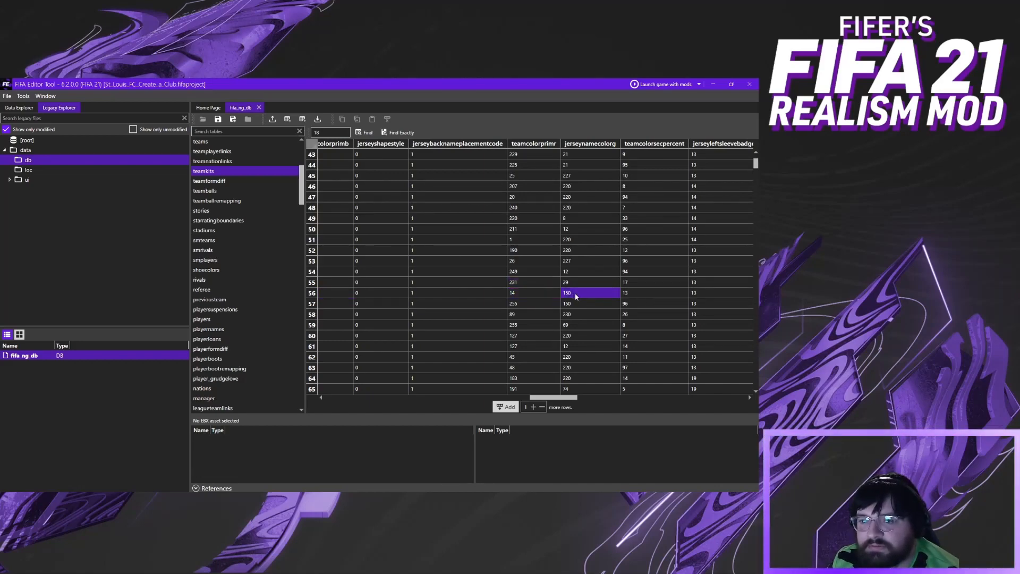
Inspect row 56's shortsnumbercolorsecg, teamcolortertr, jerseynumbercolorsecg, shortsnumbercolorterr and teamcolorsecr values
{"action": "left_click_drag", "start_coordinate": [554, 398], "coordinate": [586, 401]}
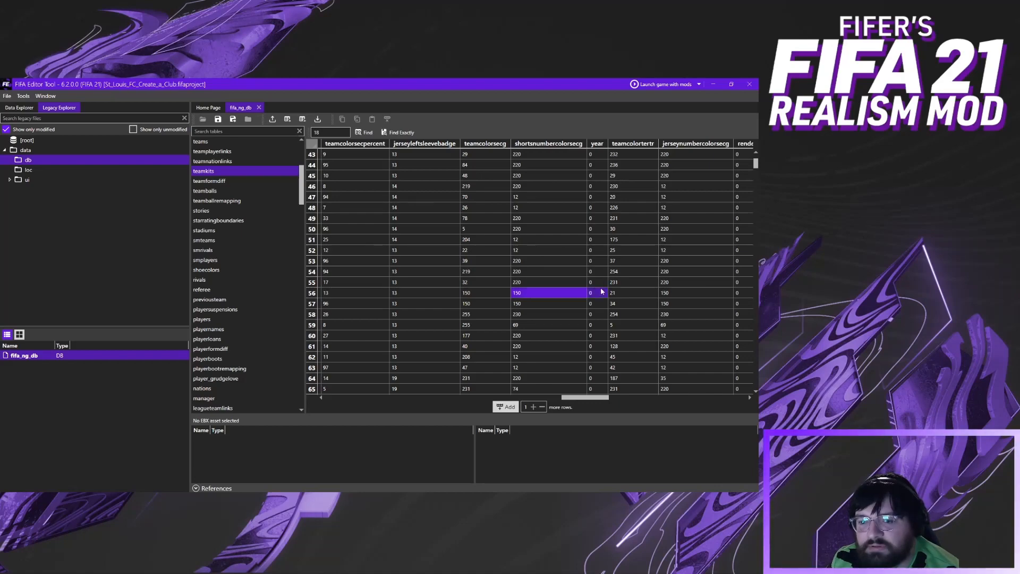
{"action": "left_click_drag", "start_coordinate": [629, 295], "coordinate": [676, 296]}
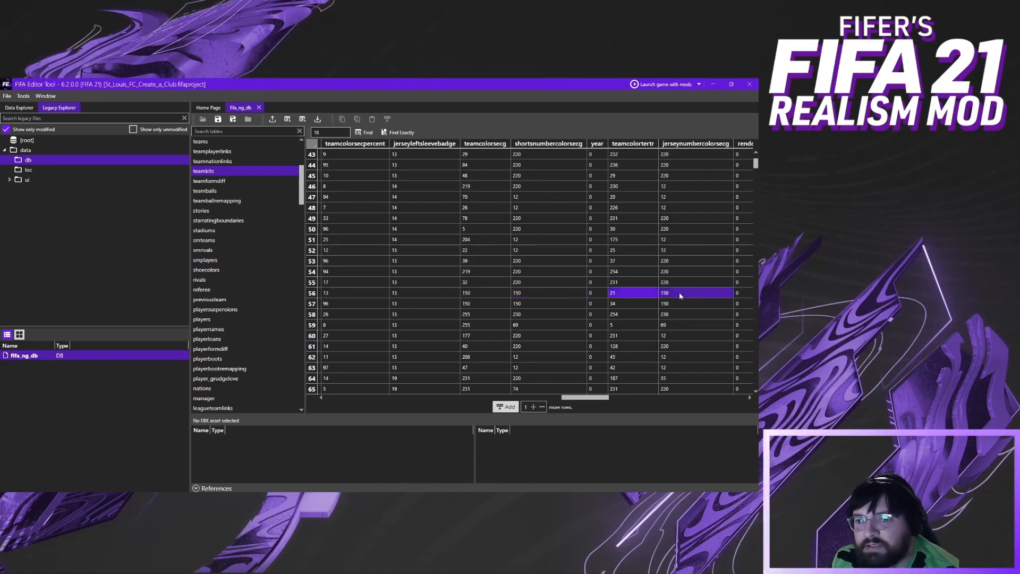
{"action": "left_click", "coordinate": [679, 293]}
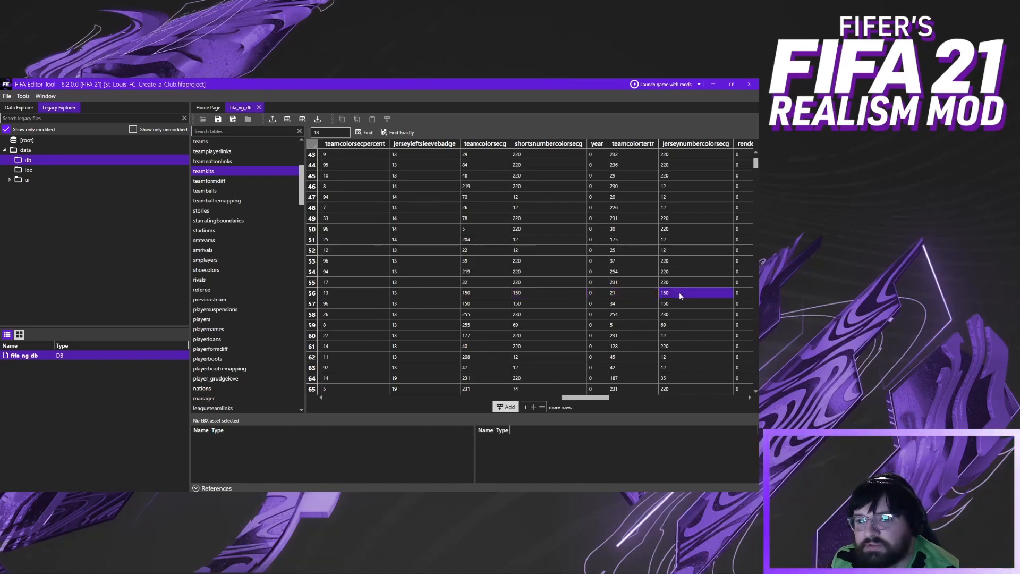
{"action": "left_click_drag", "start_coordinate": [595, 398], "coordinate": [654, 398]}
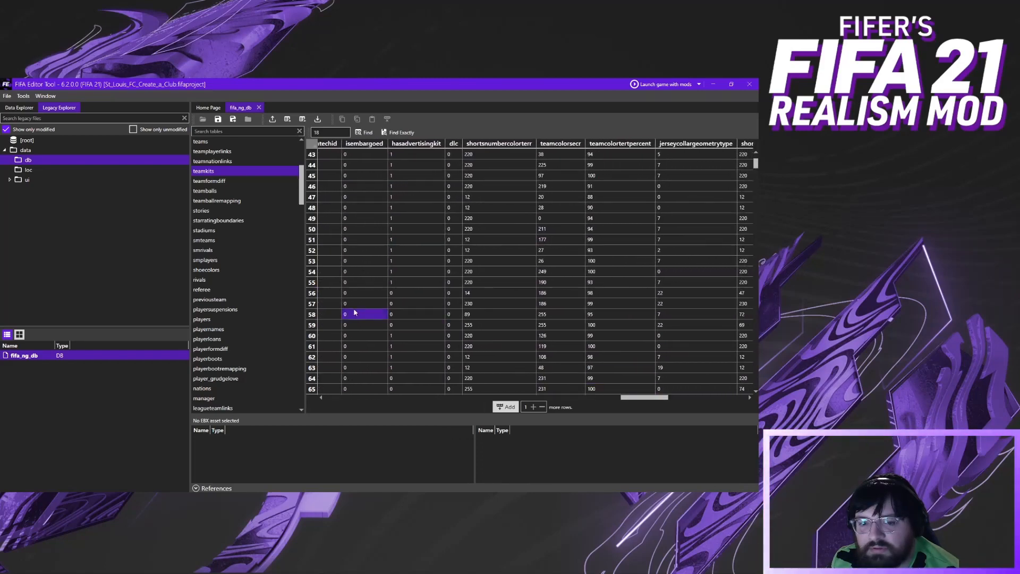
{"action": "left_click", "coordinate": [488, 295]}
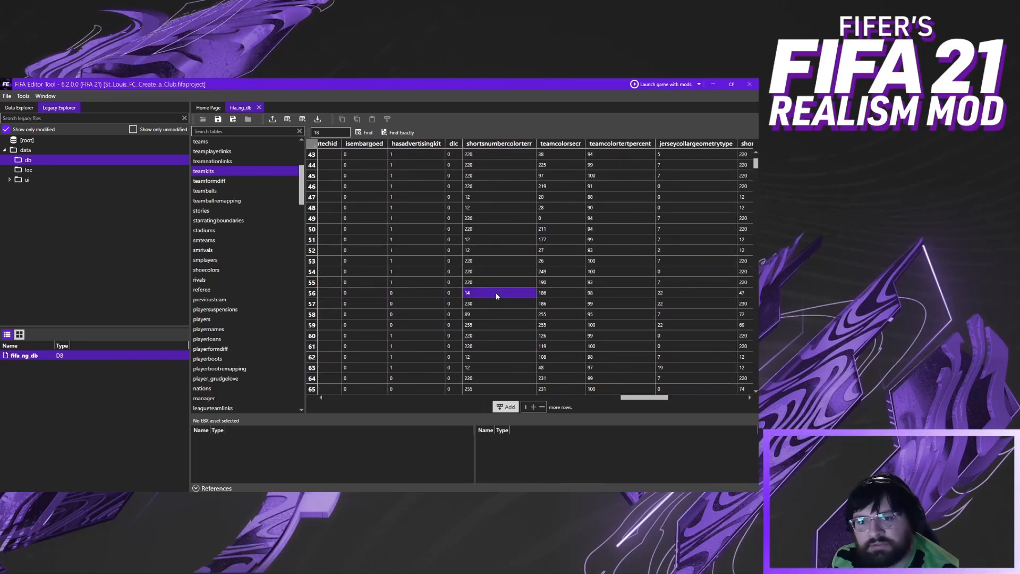
{"action": "left_click", "coordinate": [553, 292]}
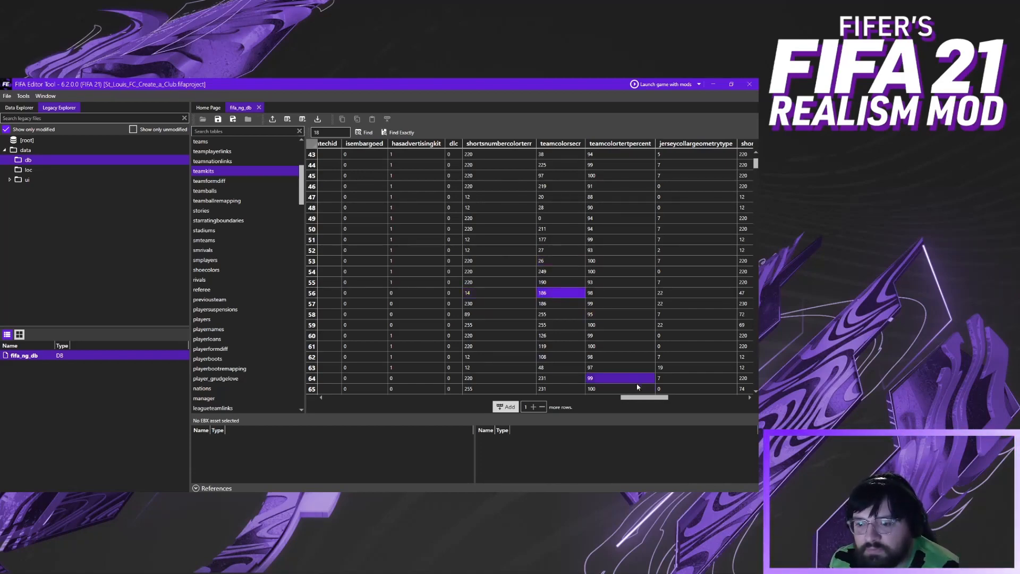
Inspect row 56's collar style in the jerseycollargeometrytype column
{"action": "left_click_drag", "start_coordinate": [651, 398], "coordinate": [668, 400]}
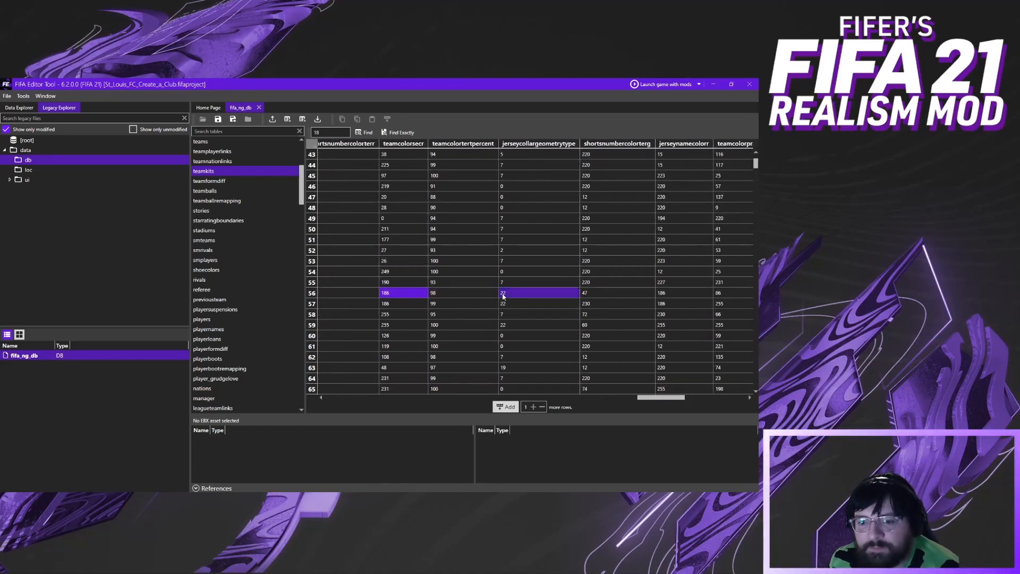
{"action": "left_click", "coordinate": [522, 292]}
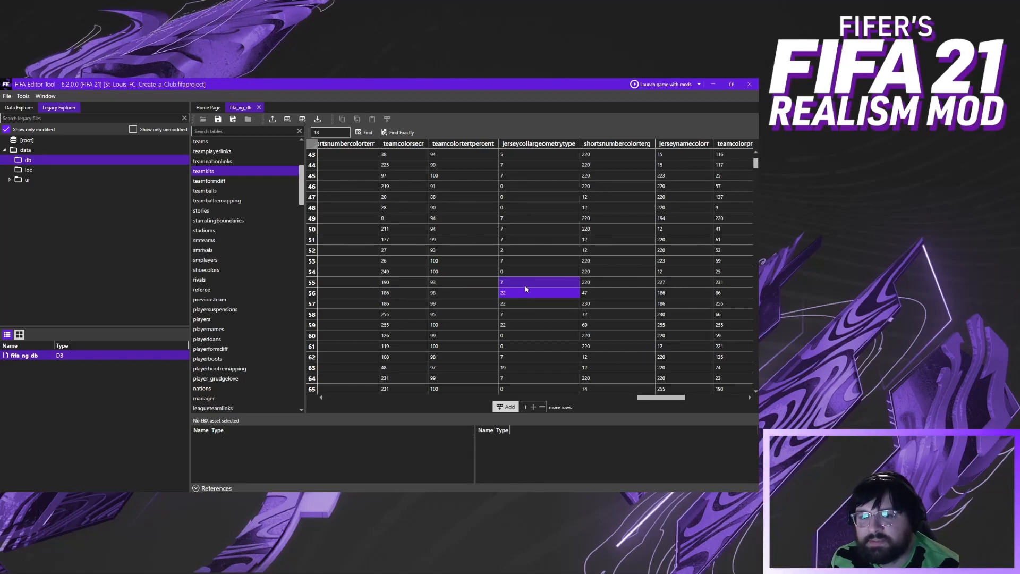
{"action": "left_click", "coordinate": [528, 291]}
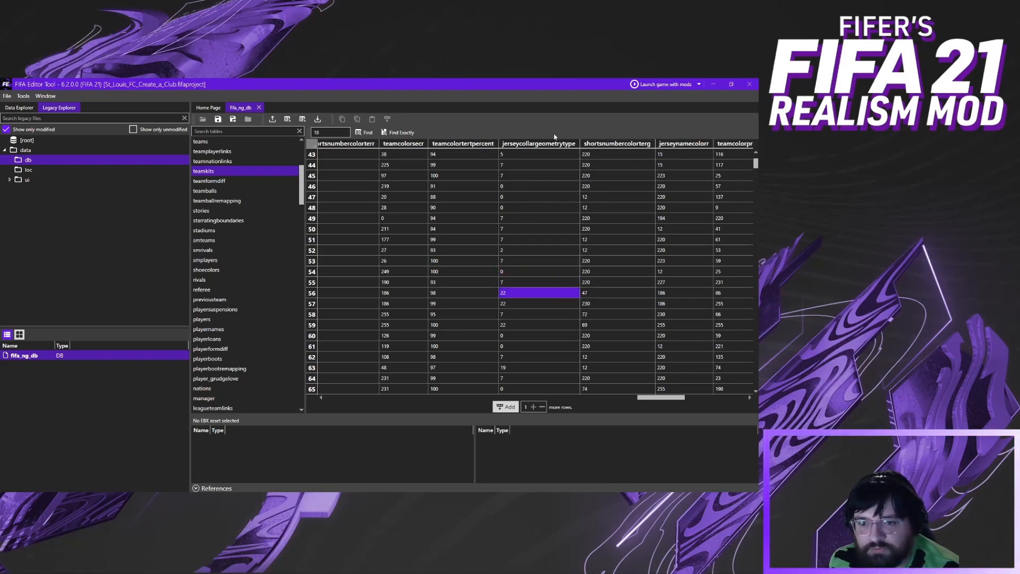
Inspect row 56's shortsnumbercolorterg, jerseynamecolorr and teamcolorprimb values, comparing the shorts number colour with row 57
{"action": "left_click_drag", "start_coordinate": [544, 297], "coordinate": [602, 295]}
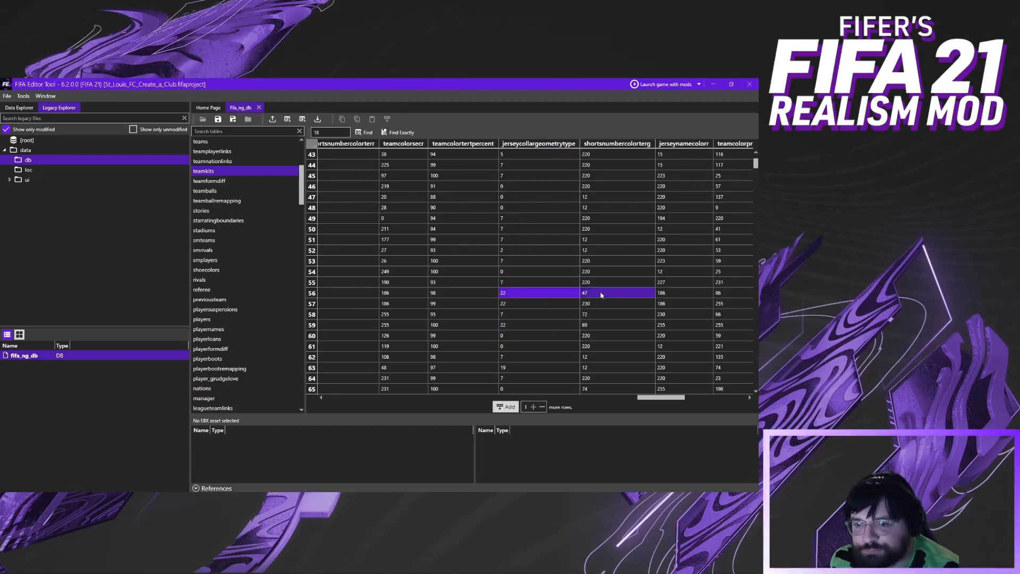
{"action": "left_click", "coordinate": [601, 295]}
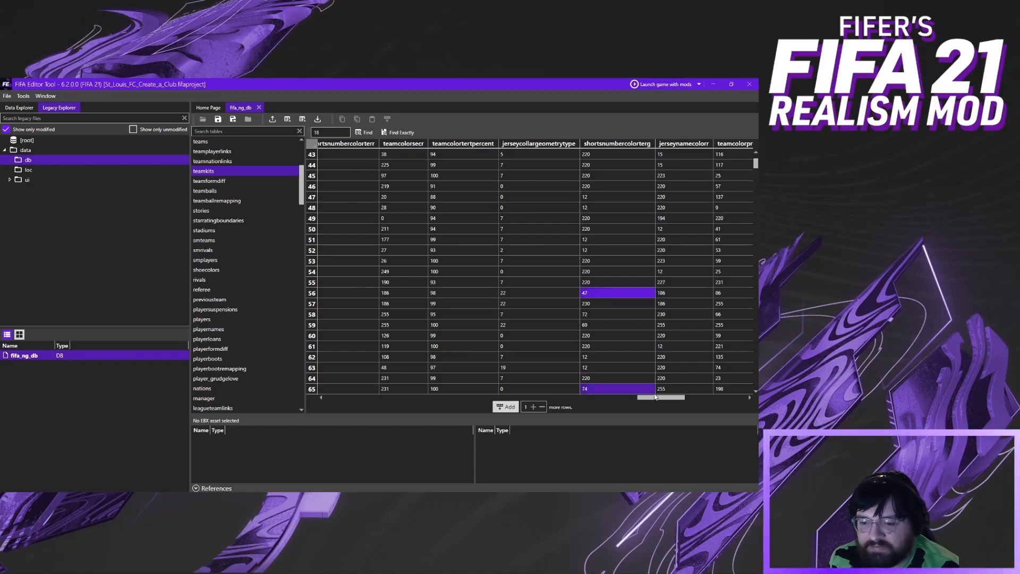
{"action": "left_click_drag", "start_coordinate": [657, 400], "coordinate": [683, 402]}
{"action": "left_click_drag", "start_coordinate": [372, 294], "coordinate": [382, 304]}
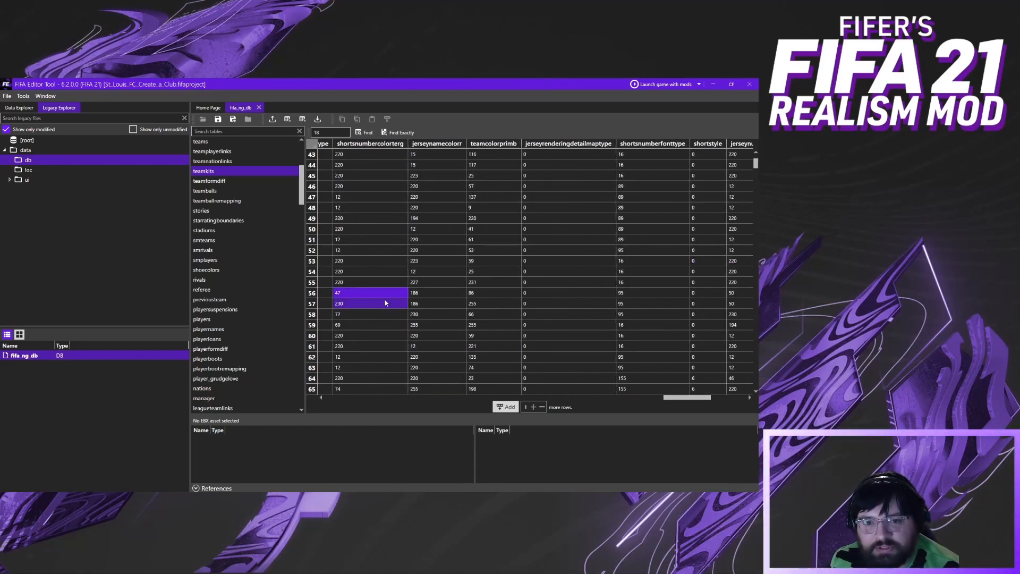
{"action": "left_click", "coordinate": [428, 296]}
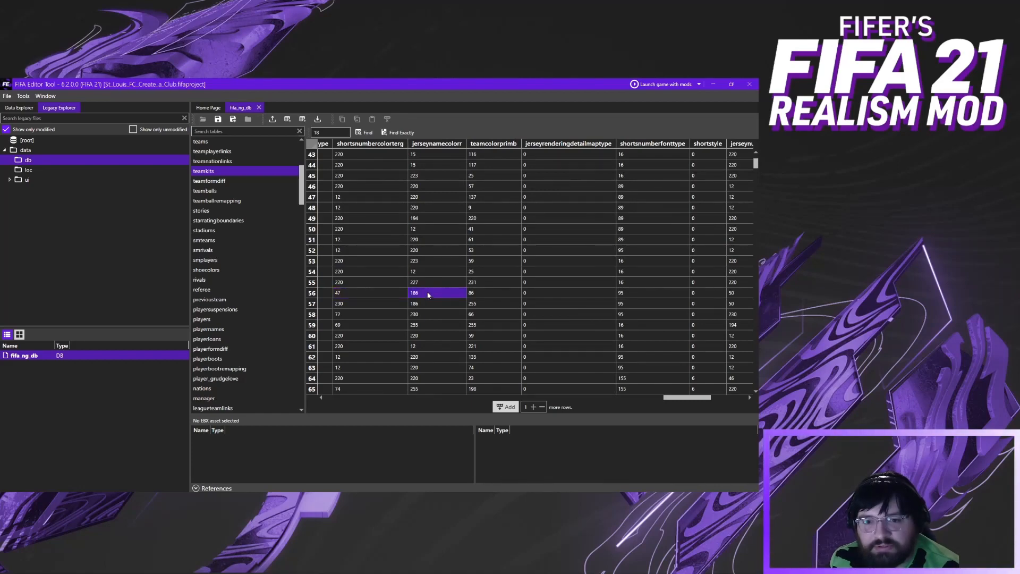
{"action": "left_click", "coordinate": [481, 293]}
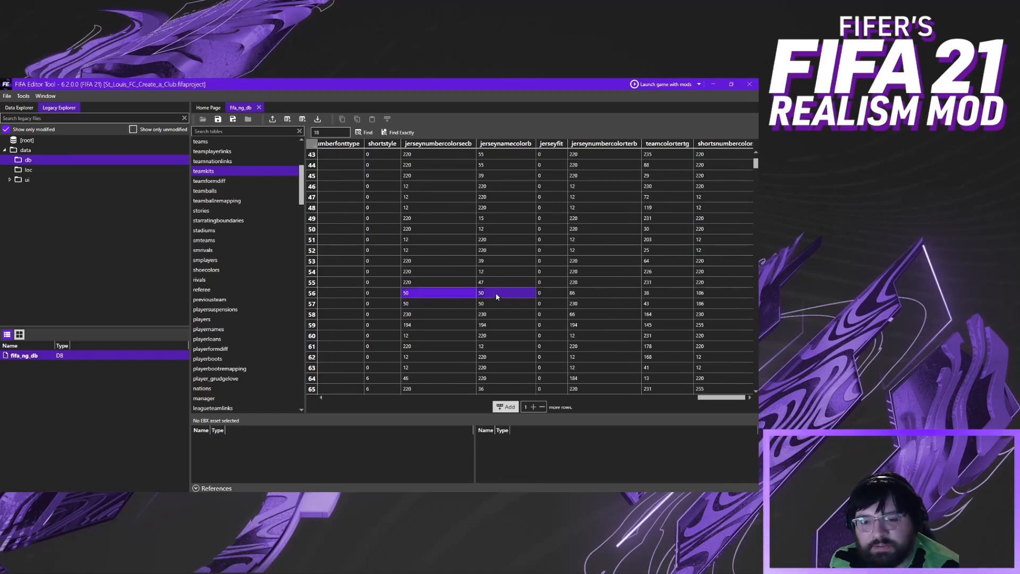
Inspect row 56's remaining colour values in the jerseynamecolorb, jerseynumbercolorterb, teamcolortertg and shortsnumbercolorsecr columns
{"action": "left_click", "coordinate": [500, 294]}
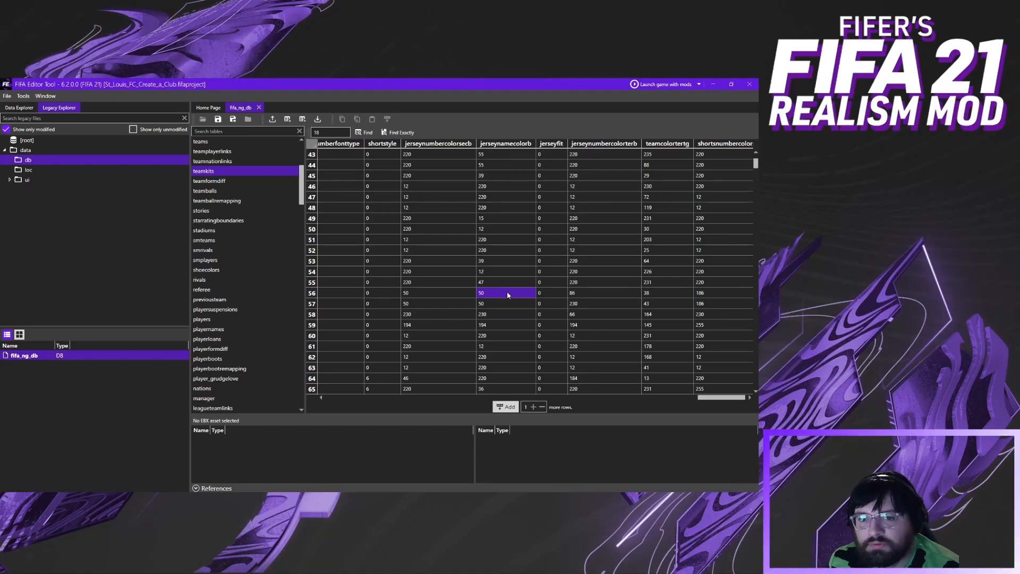
{"action": "left_click", "coordinate": [597, 296], "text": "ctrl"}
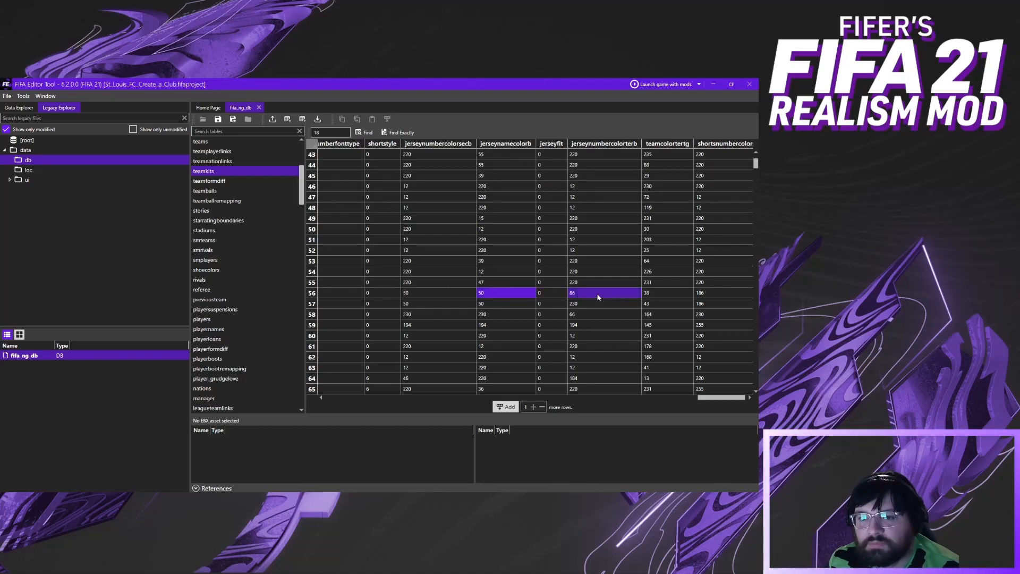
{"action": "left_click", "coordinate": [597, 297]}
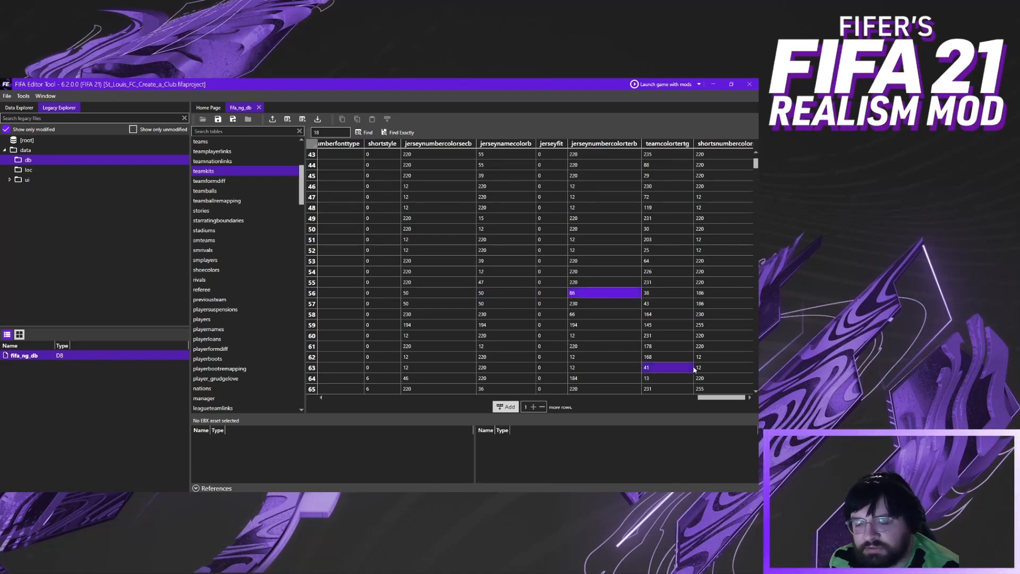
{"action": "left_click_drag", "start_coordinate": [709, 398], "coordinate": [719, 399]}
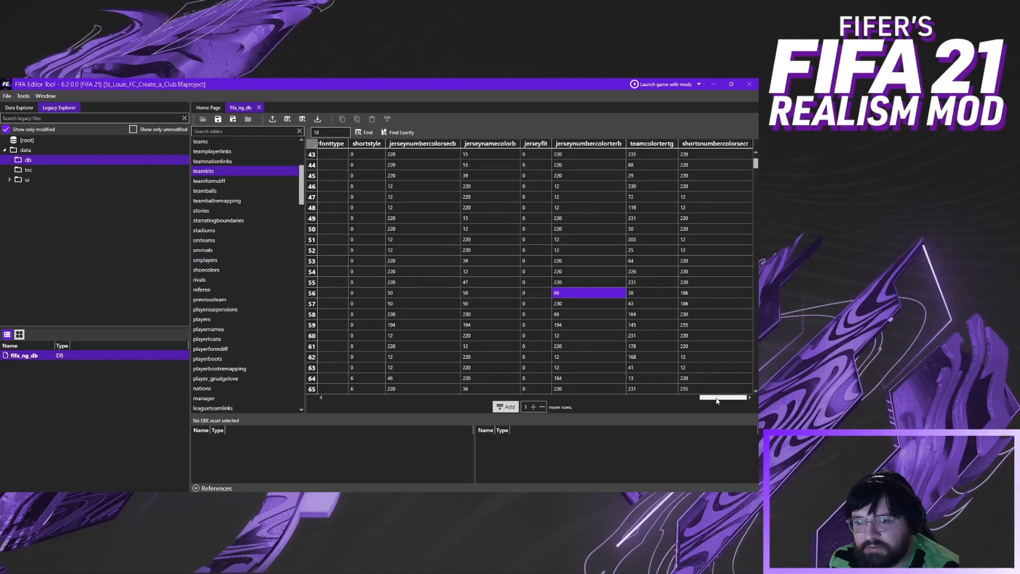
{"action": "left_click", "coordinate": [653, 295]}
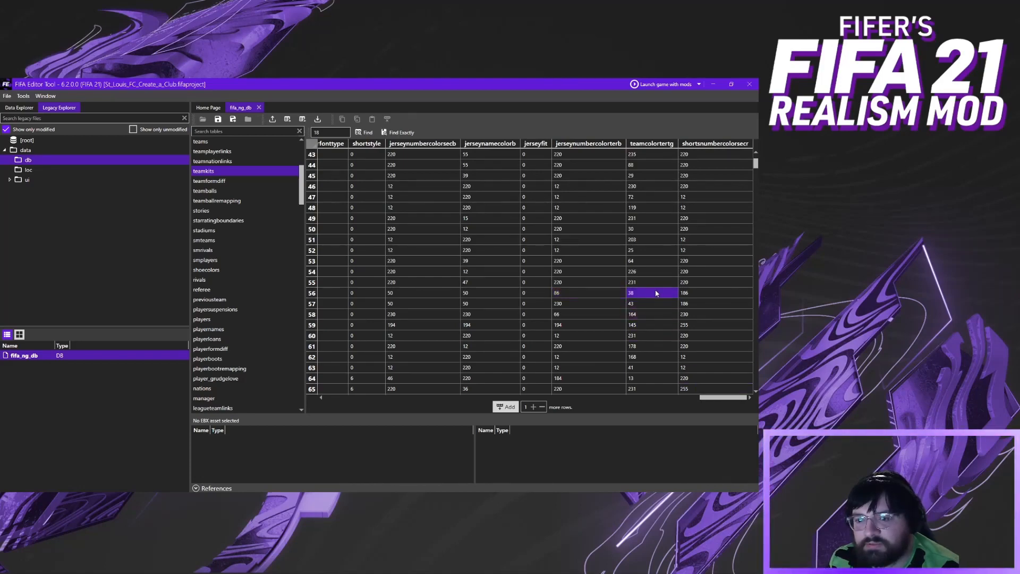
{"action": "left_click", "coordinate": [697, 293]}
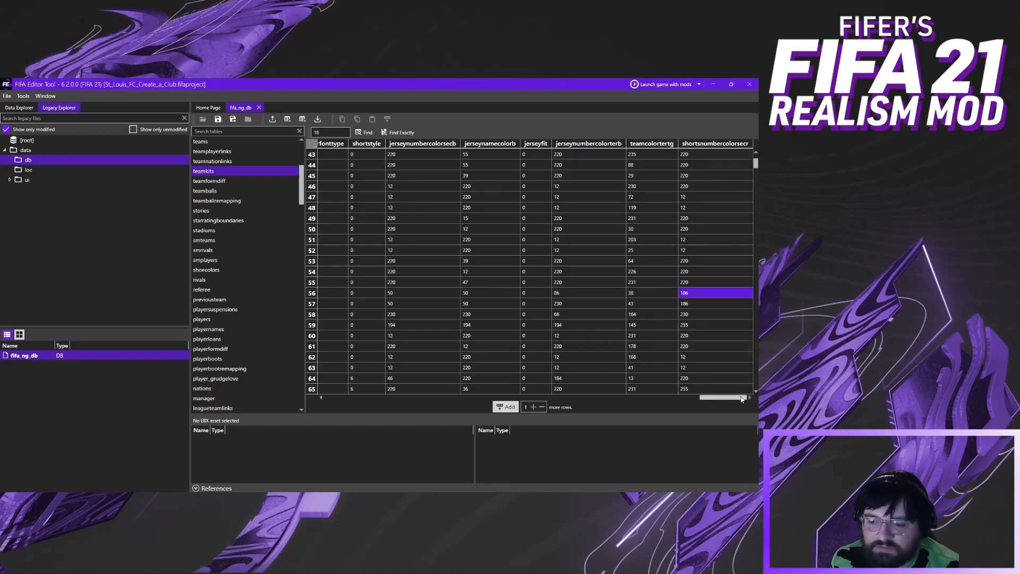
{"action": "left_click_drag", "start_coordinate": [736, 398], "coordinate": [306, 394]}
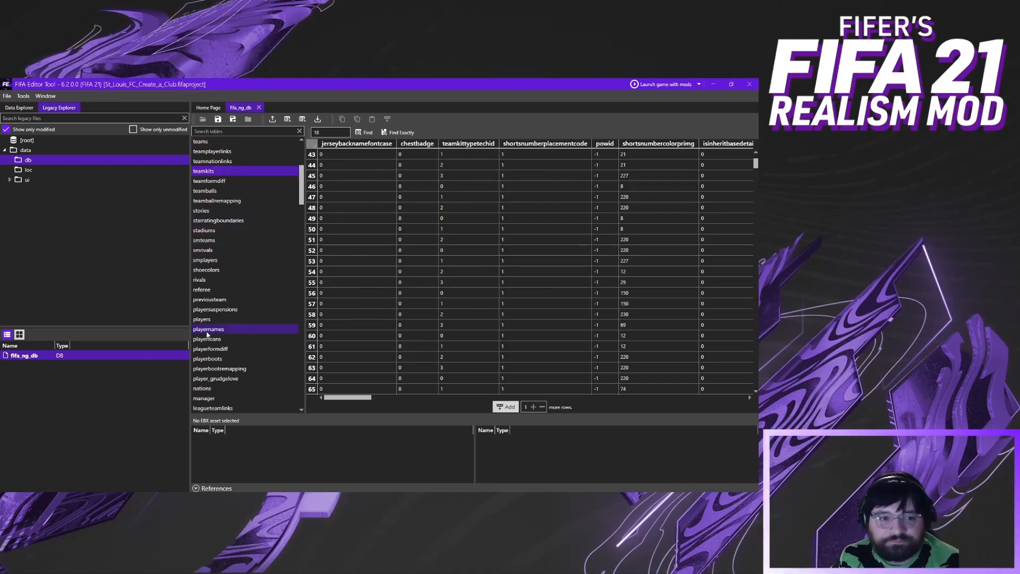
Close the fifa_ng_db database and look through the project's modified legacy folders db, loc and ui
{"action": "left_click", "coordinate": [259, 108]}
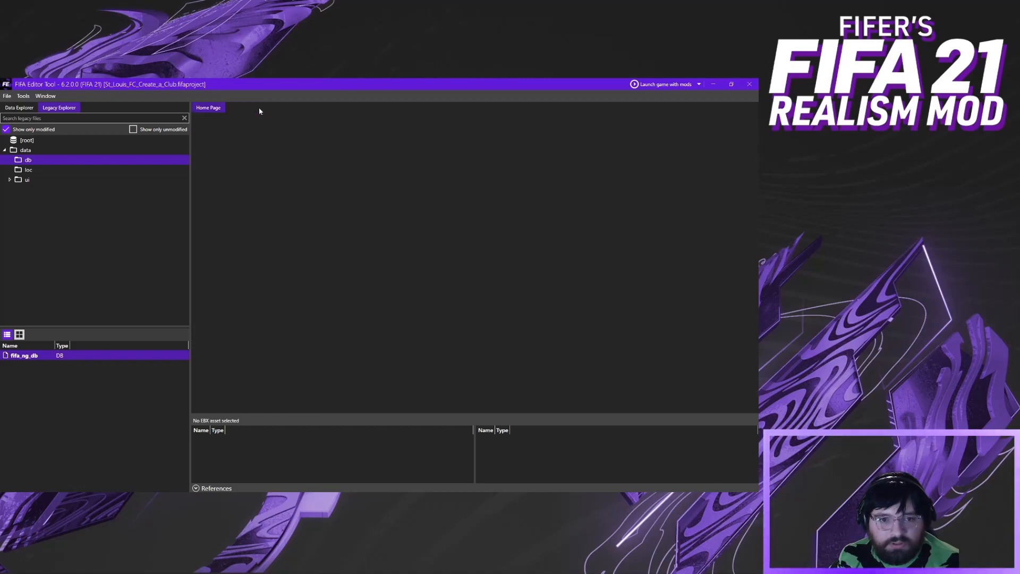
{"action": "left_click", "coordinate": [23, 107]}
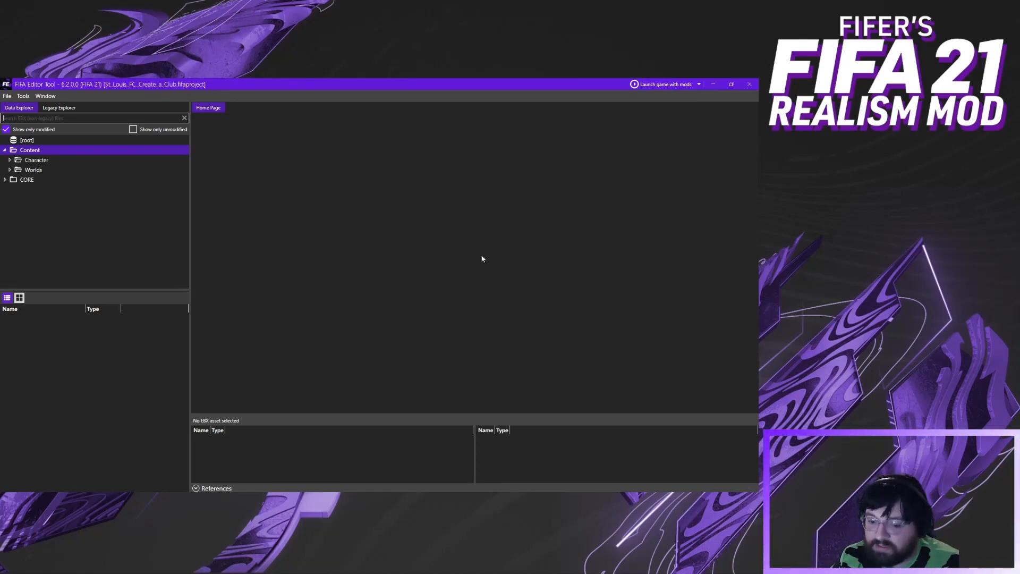
{"action": "left_click", "coordinate": [59, 107]}
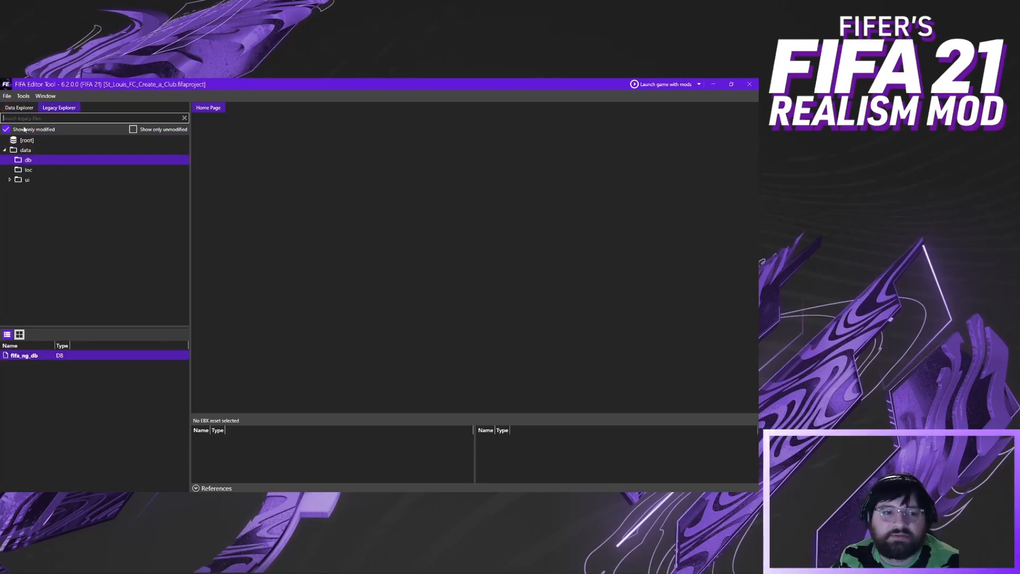
{"action": "left_click", "coordinate": [36, 160]}
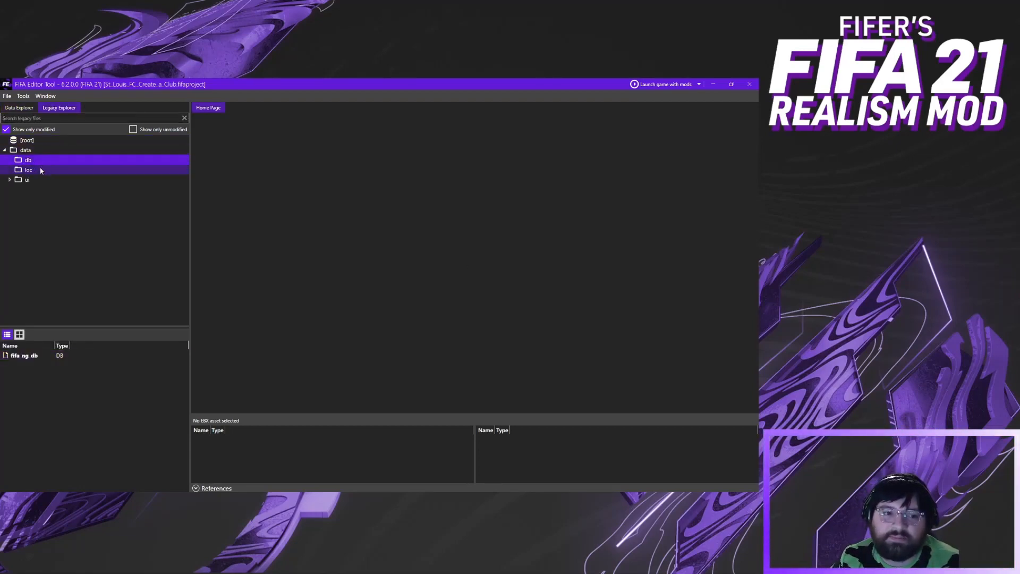
{"action": "left_click", "coordinate": [44, 178]}
{"action": "left_click", "coordinate": [46, 171]}
{"action": "left_click", "coordinate": [44, 161]}
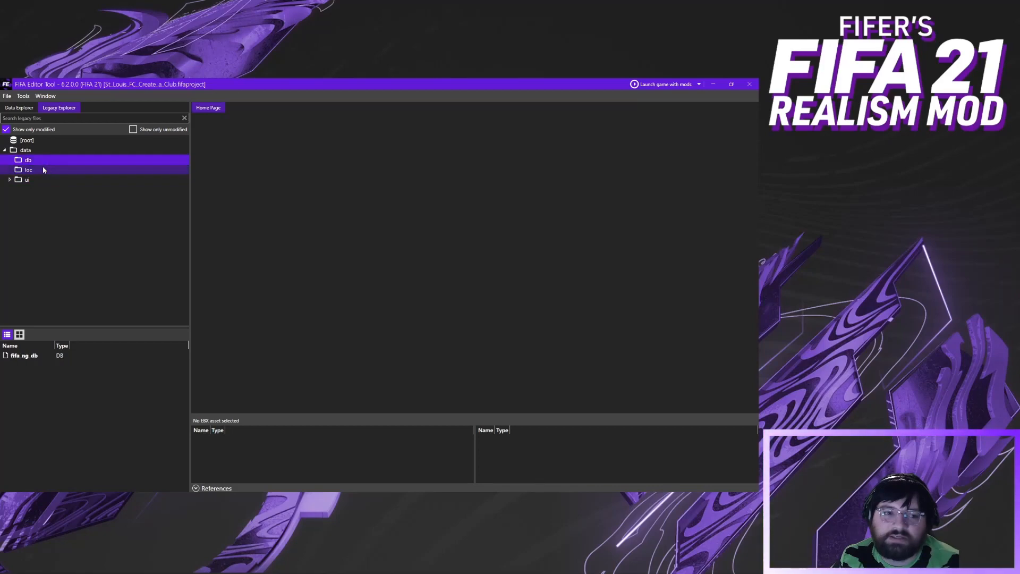
Compare the modified files in the legacy folders db and loc
{"action": "left_click", "coordinate": [43, 167]}
{"action": "left_click", "coordinate": [43, 161]}
{"action": "left_click", "coordinate": [44, 169]}
{"action": "left_click", "coordinate": [41, 162]}
{"action": "left_click", "coordinate": [45, 169]}
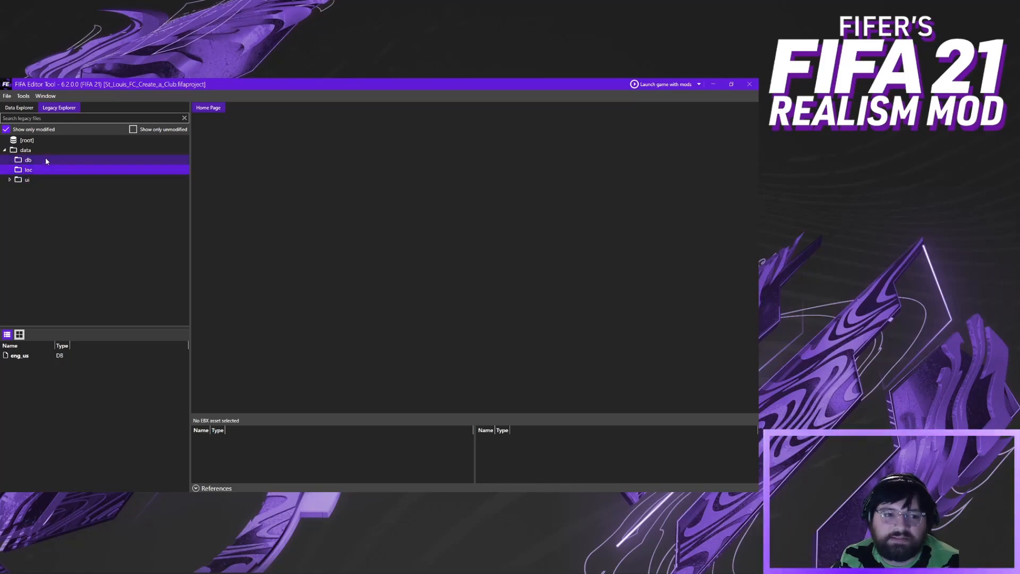
{"action": "left_click", "coordinate": [46, 160]}
{"action": "left_click", "coordinate": [46, 170]}
{"action": "left_click", "coordinate": [45, 158]}
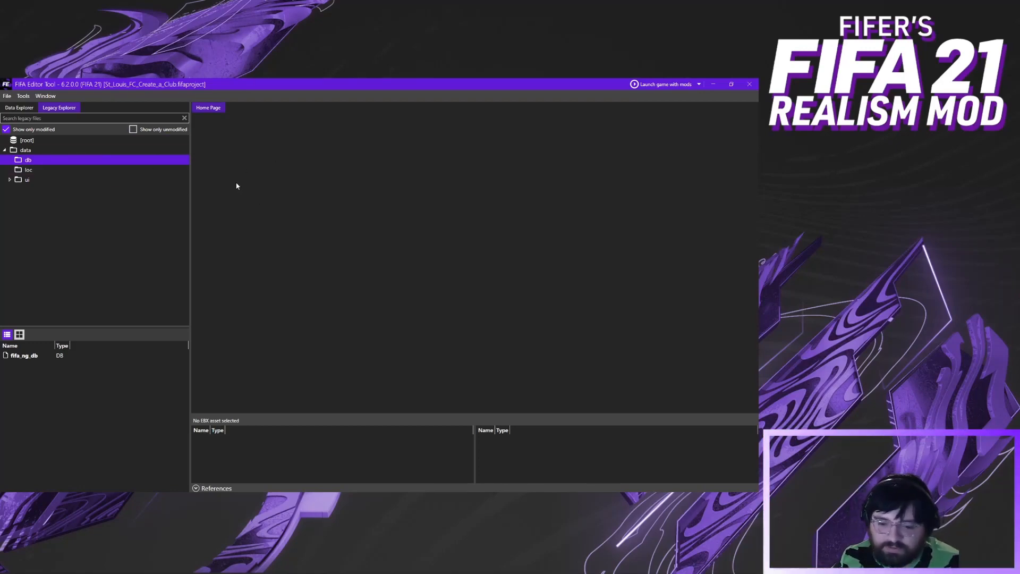
Return to the project's modified data assets and open the mod export settings, bringing the first mod image into view
{"action": "left_click", "coordinate": [18, 109]}
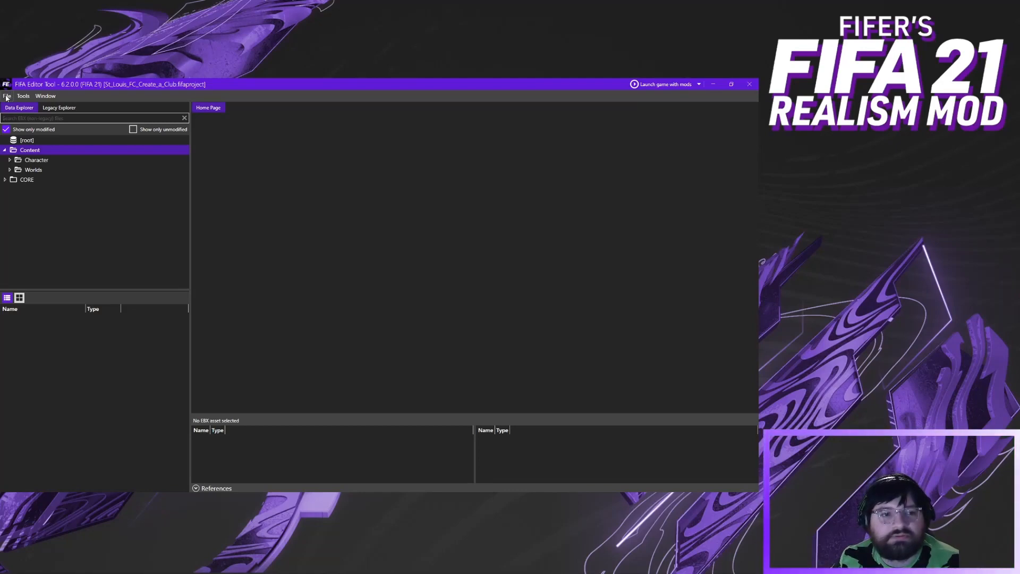
{"action": "left_click", "coordinate": [7, 97]}
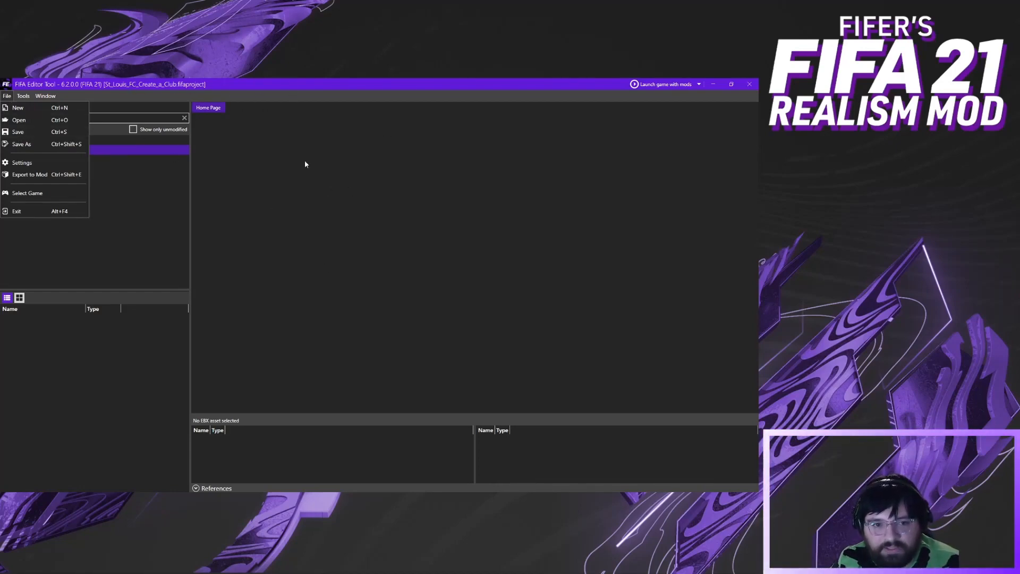
{"action": "left_click", "coordinate": [60, 175]}
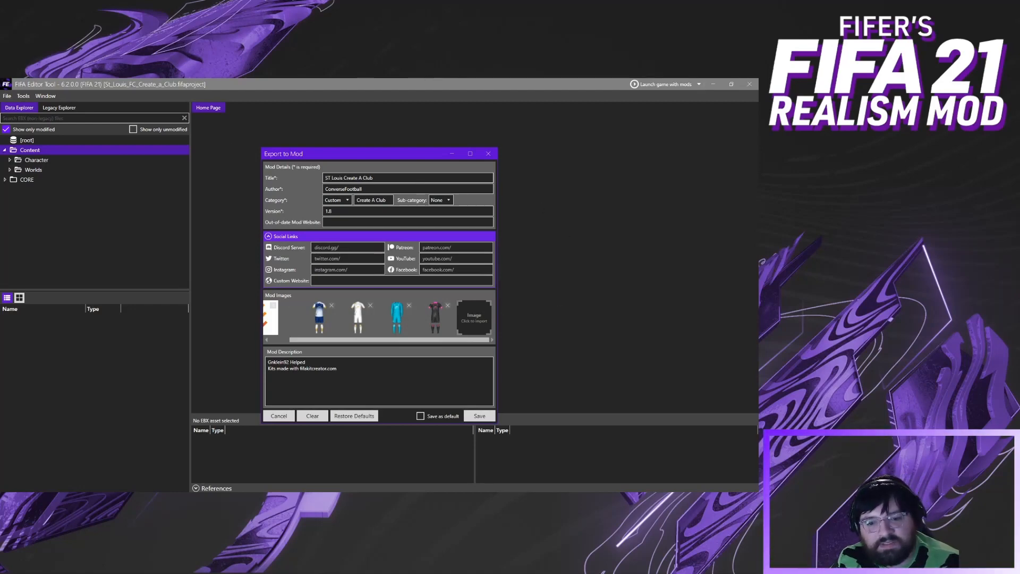
{"action": "left_click_drag", "start_coordinate": [353, 341], "coordinate": [332, 341]}
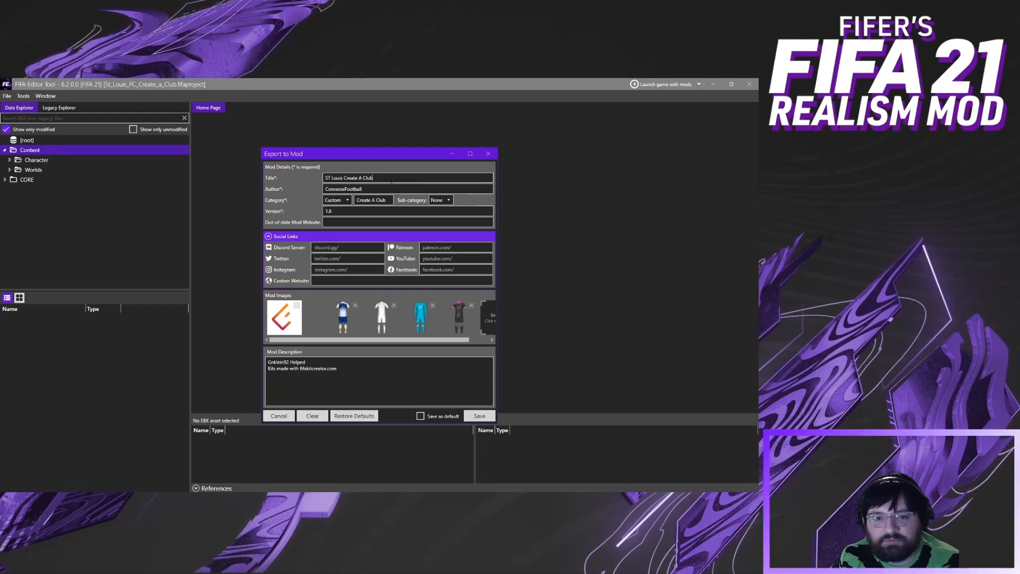
Review the mod's title, author, category options and version in the export details
{"action": "left_click_drag", "start_coordinate": [391, 180], "coordinate": [276, 173]}
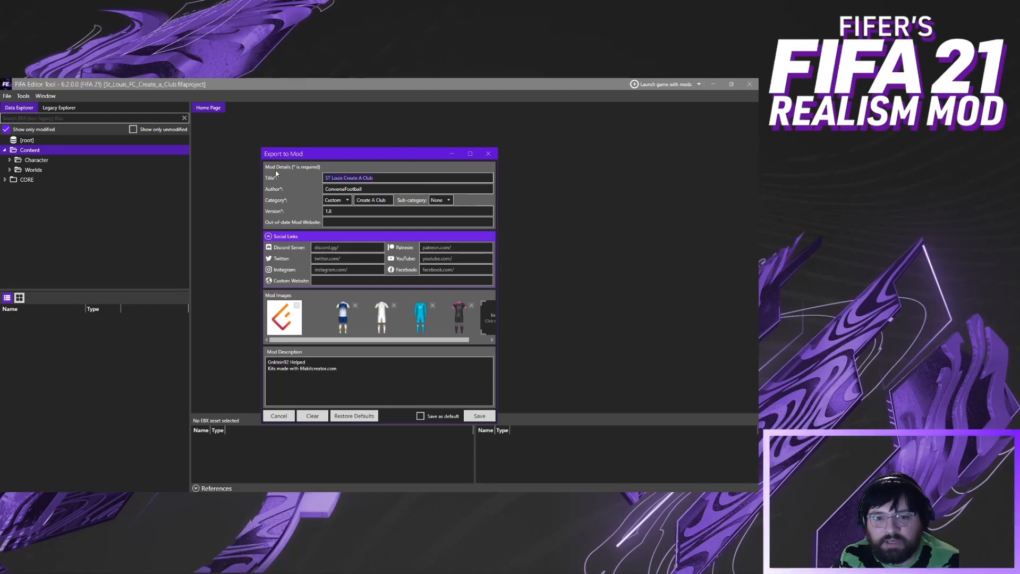
{"action": "left_click", "coordinate": [366, 189]}
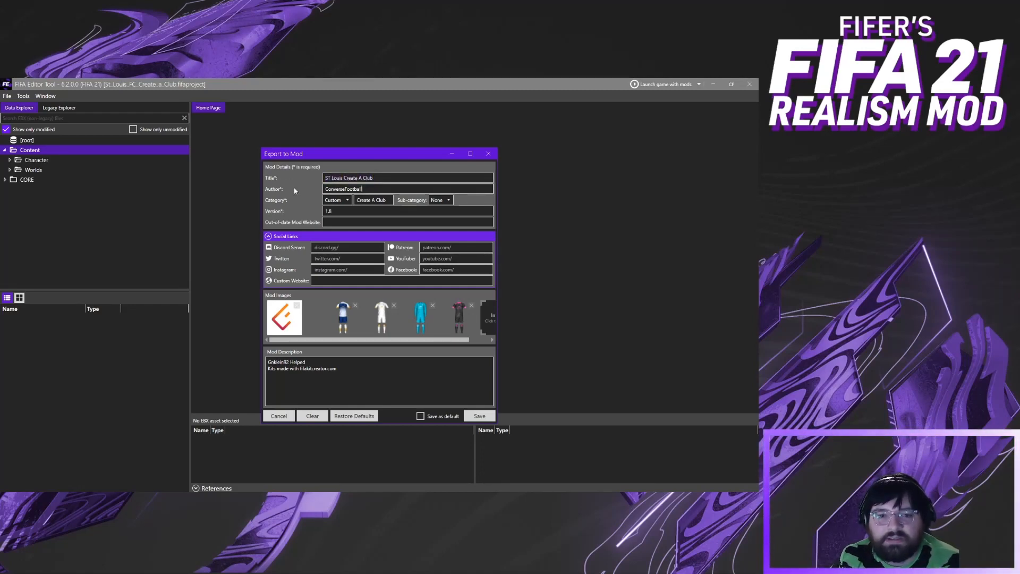
{"action": "left_click_drag", "start_coordinate": [369, 189], "coordinate": [306, 189]}
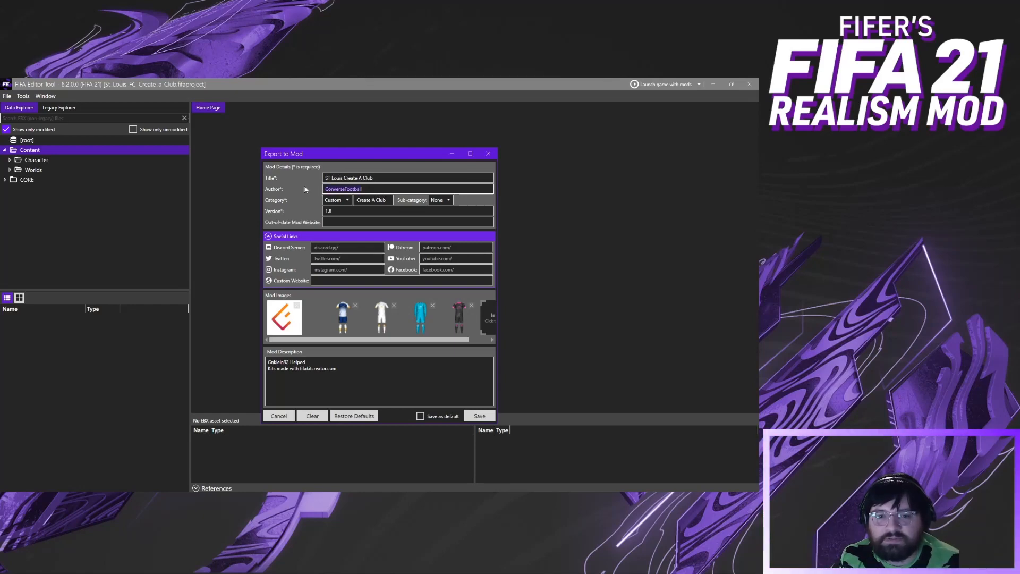
{"action": "left_click", "coordinate": [382, 190]}
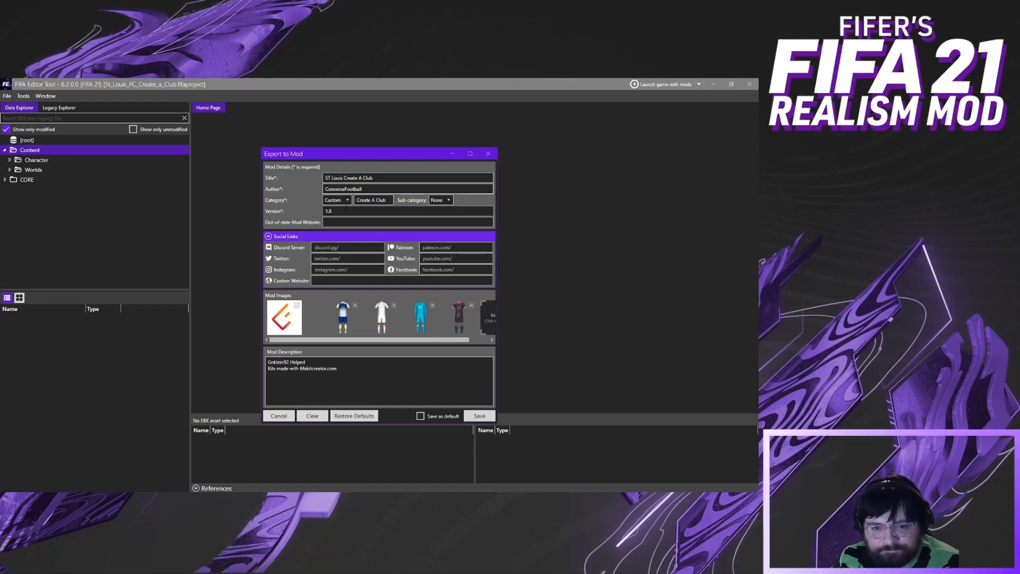
{"action": "left_click", "coordinate": [330, 203]}
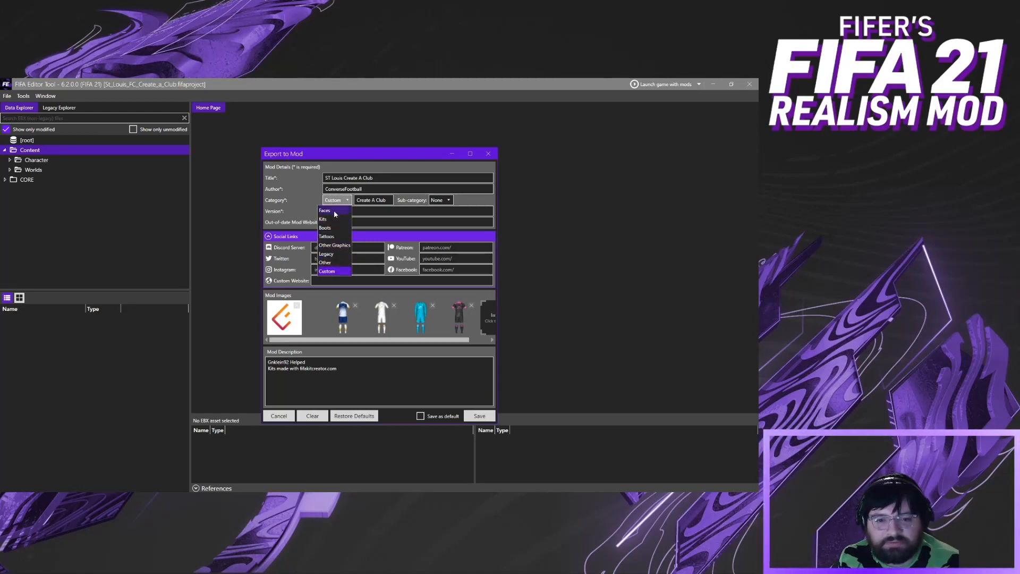
{"action": "left_click", "coordinate": [346, 203]}
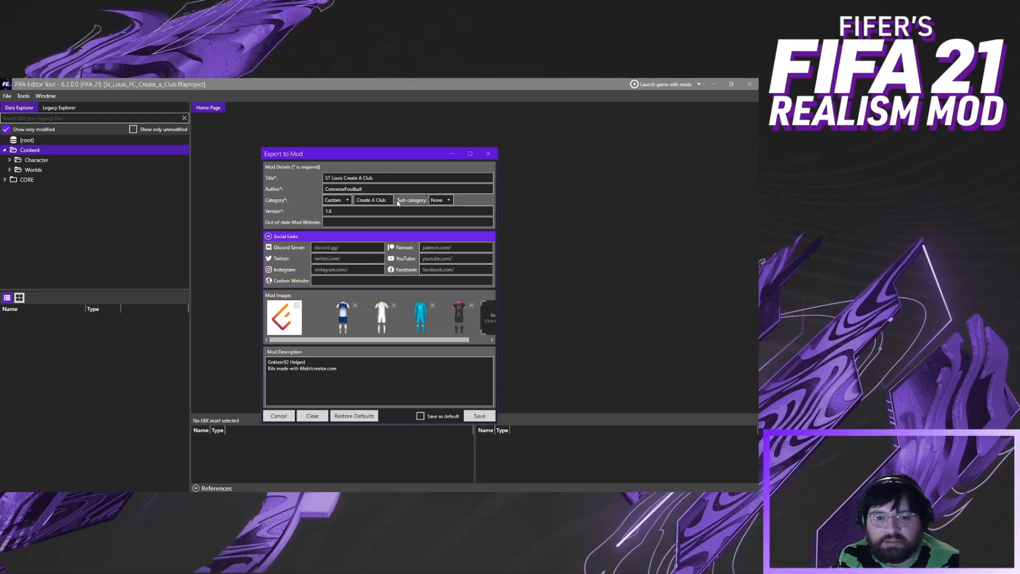
{"action": "left_click", "coordinate": [345, 211]}
{"action": "type", "text": "1.8"}
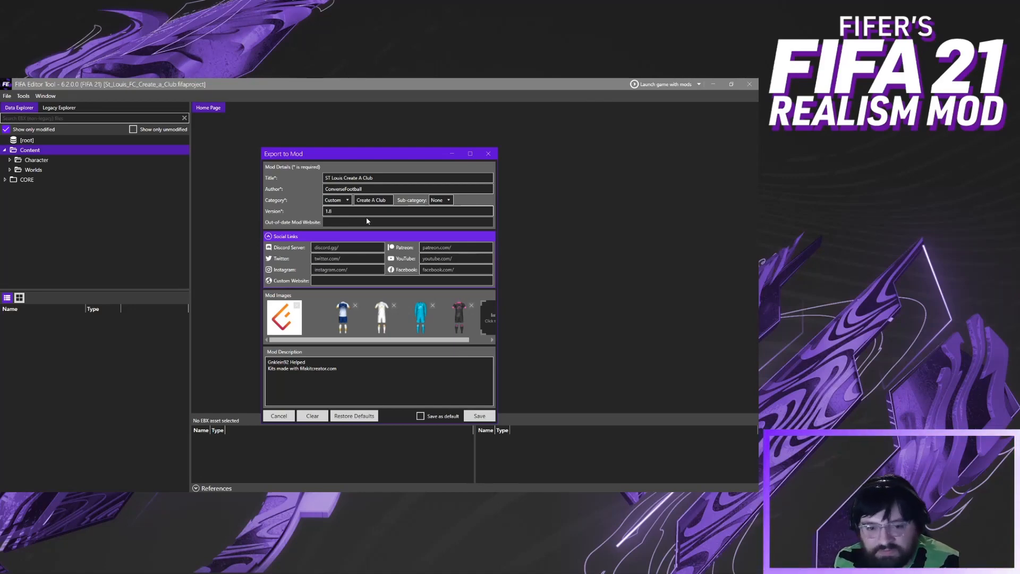
Check the Twitter, Instagram, Patreon, YouTube and Facebook fields in the mod's social links
{"action": "left_click", "coordinate": [329, 258]}
{"action": "left_click", "coordinate": [348, 269]}
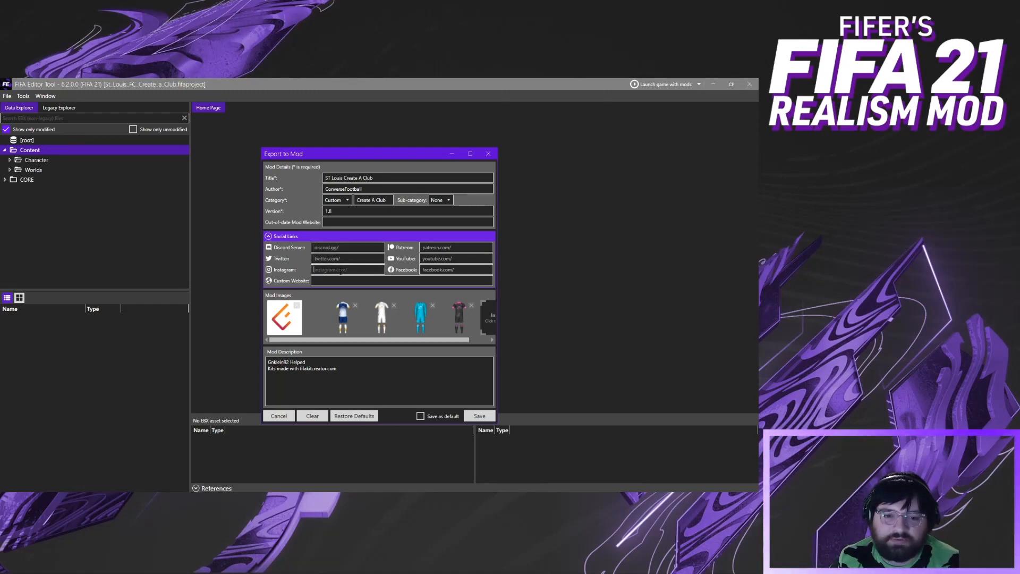
{"action": "left_click", "coordinate": [456, 247]}
{"action": "left_click", "coordinate": [456, 258]}
{"action": "left_click", "coordinate": [456, 270]}
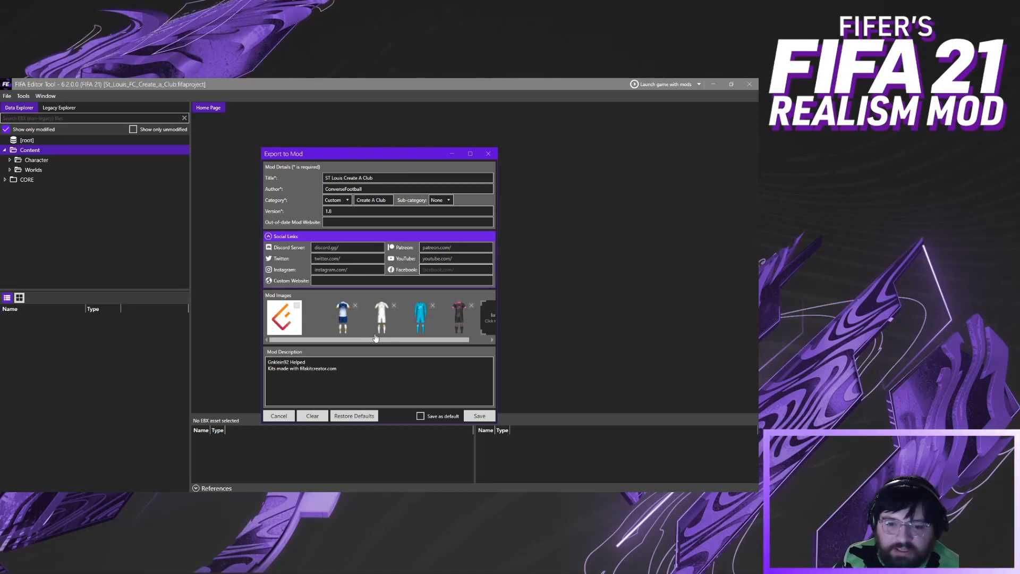
Look through the mod images, from the icon to the kit pictures and the empty import slot
{"action": "left_click_drag", "start_coordinate": [382, 340], "coordinate": [439, 343]}
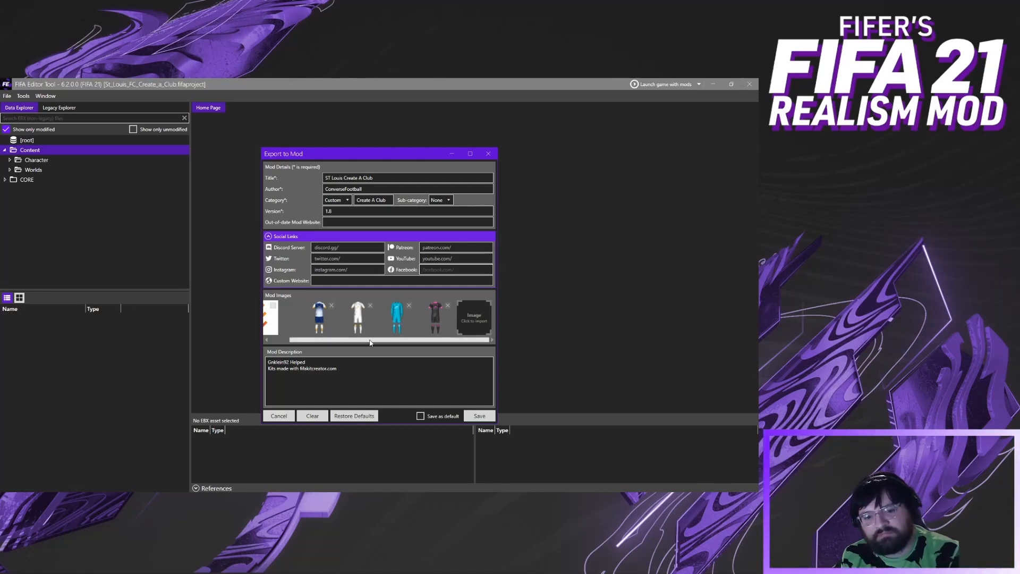
{"action": "left_click_drag", "start_coordinate": [371, 342], "coordinate": [350, 342]}
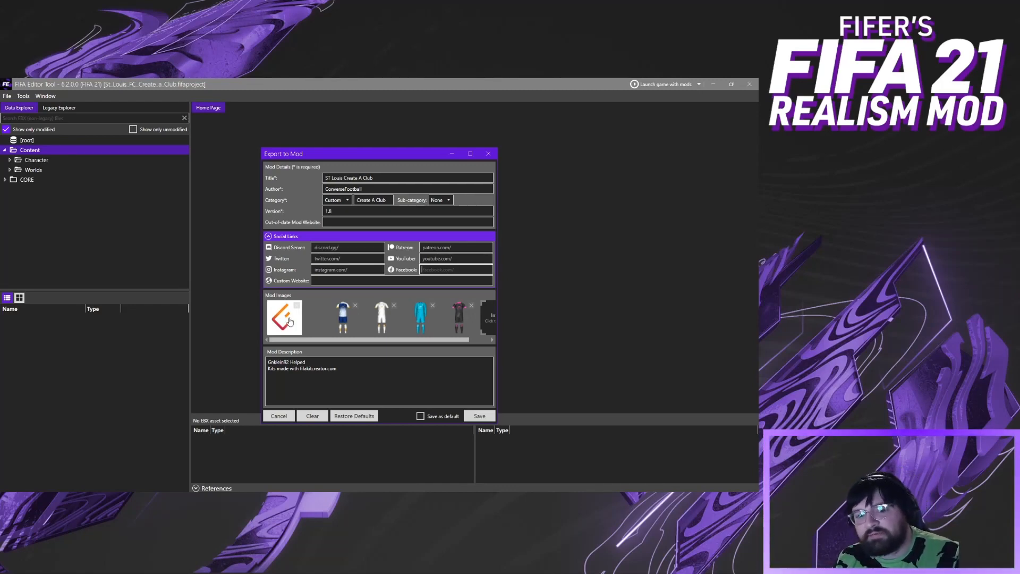
{"action": "left_click_drag", "start_coordinate": [314, 339], "coordinate": [333, 340]}
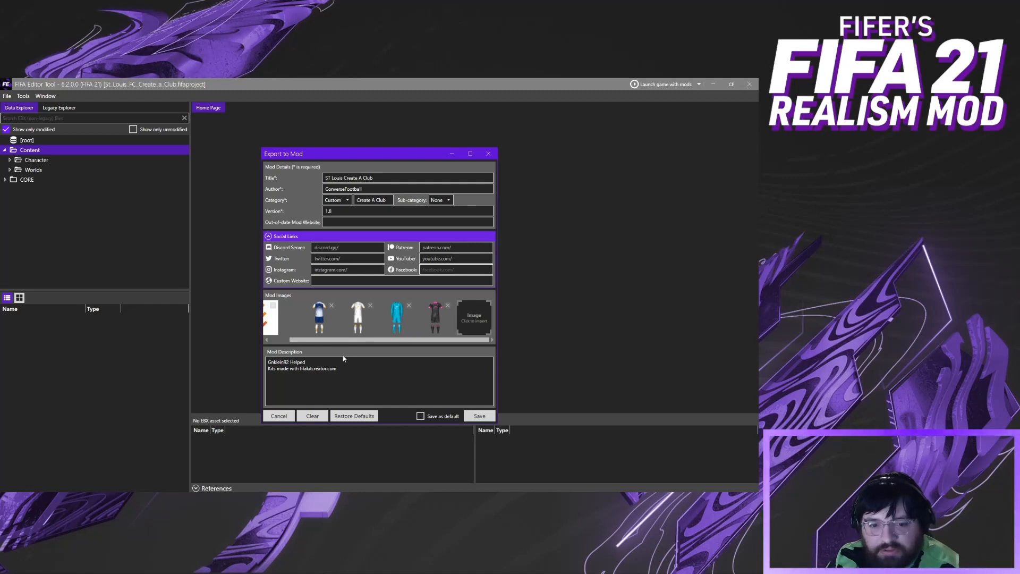
Review the credit lines in the mod description, including the one about where the kits were made
{"action": "left_click", "coordinate": [324, 362]}
{"action": "left_click_drag", "start_coordinate": [345, 370], "coordinate": [267, 362]}
{"action": "left_click", "coordinate": [320, 378]}
{"action": "left_click_drag", "start_coordinate": [351, 371], "coordinate": [269, 378]}
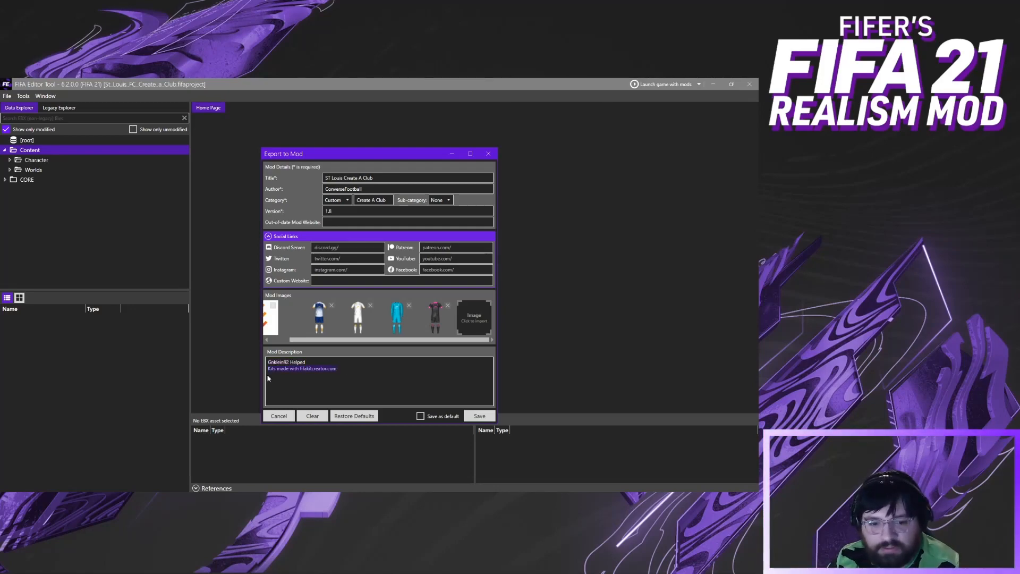
{"action": "left_click", "coordinate": [347, 379]}
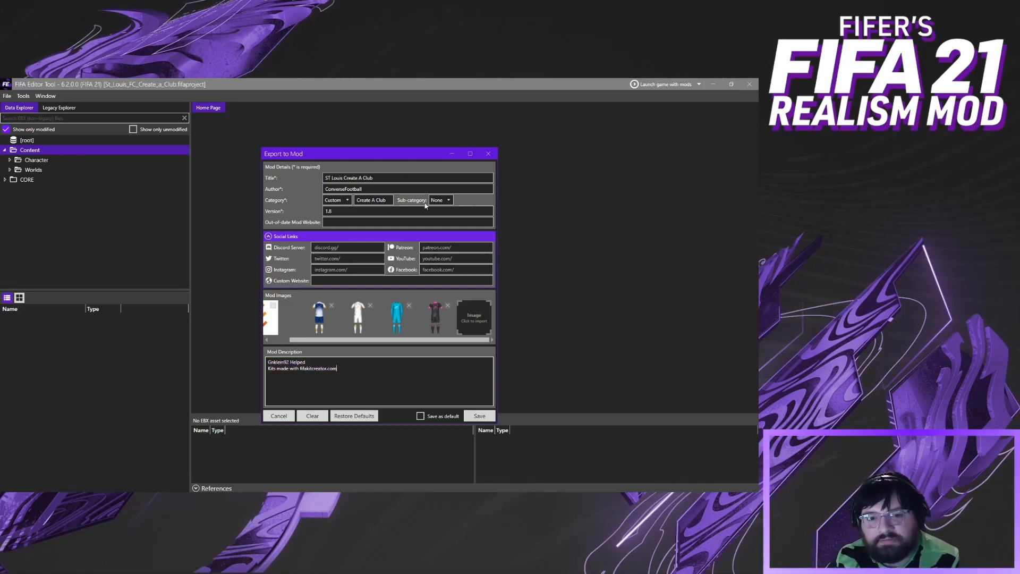
Close the mod export settings without exporting and launch the game with mods
{"action": "left_click", "coordinate": [484, 417]}
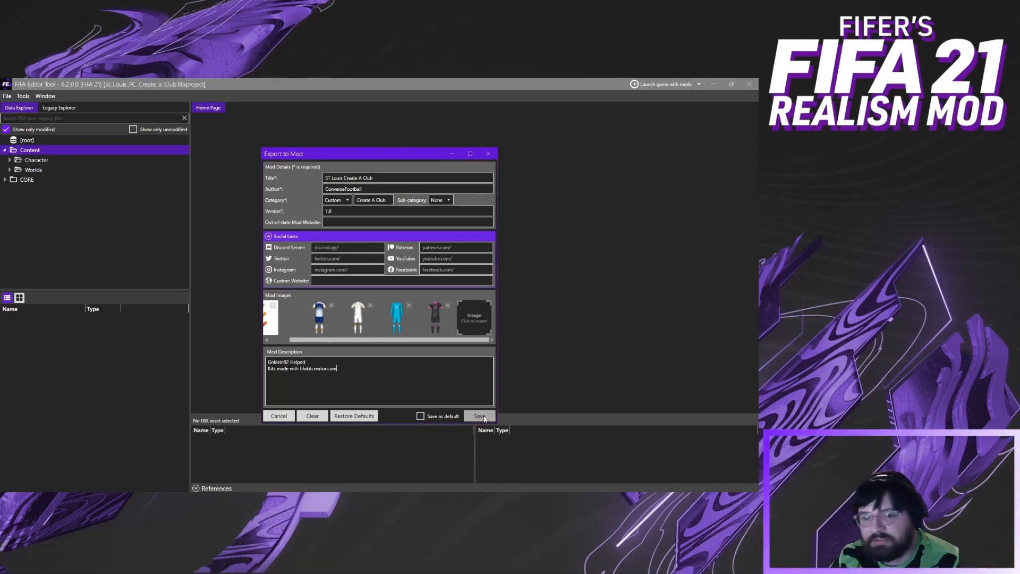
{"action": "left_click", "coordinate": [420, 403]}
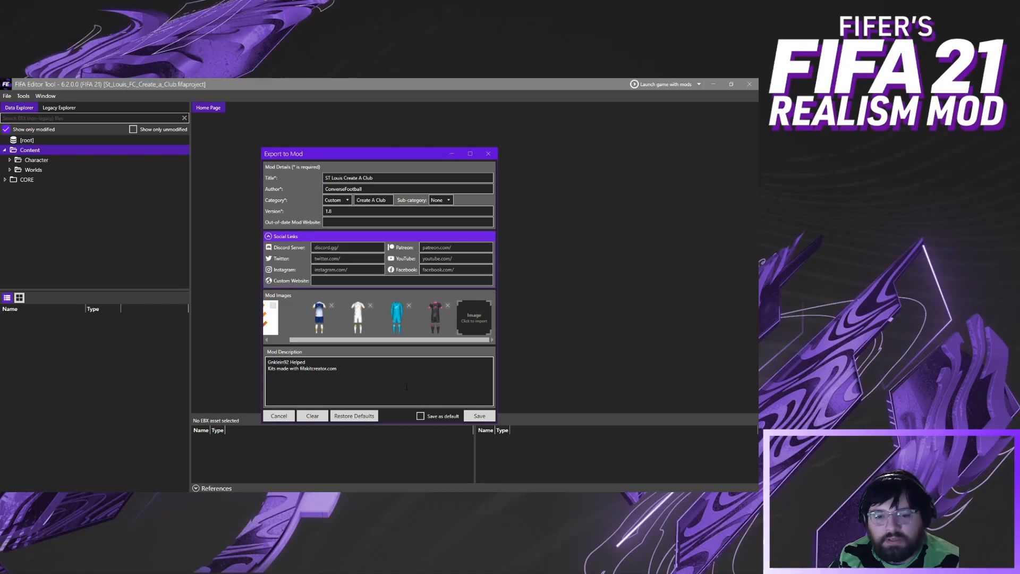
{"action": "left_click", "coordinate": [489, 154]}
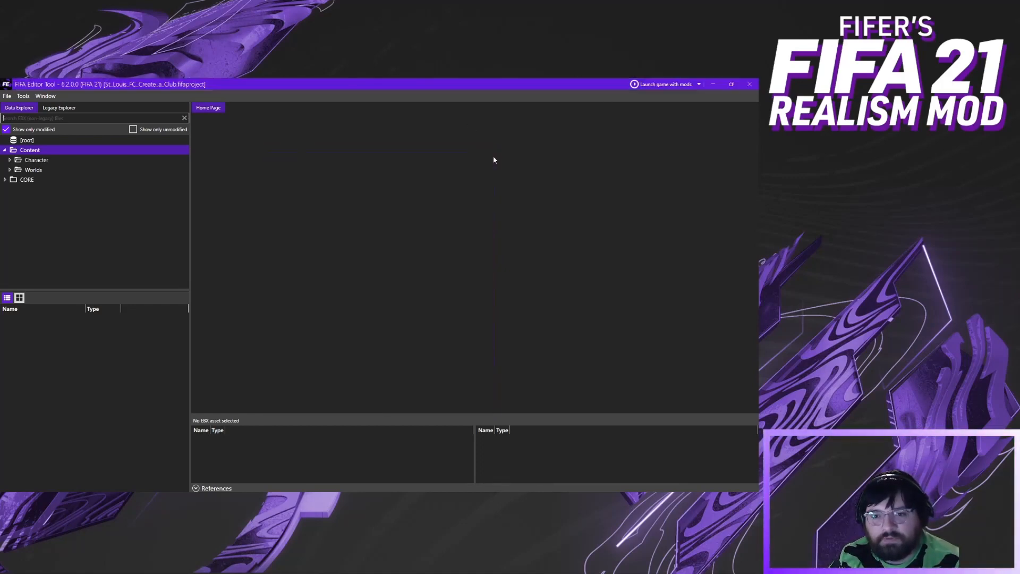
{"action": "left_click", "coordinate": [659, 85]}
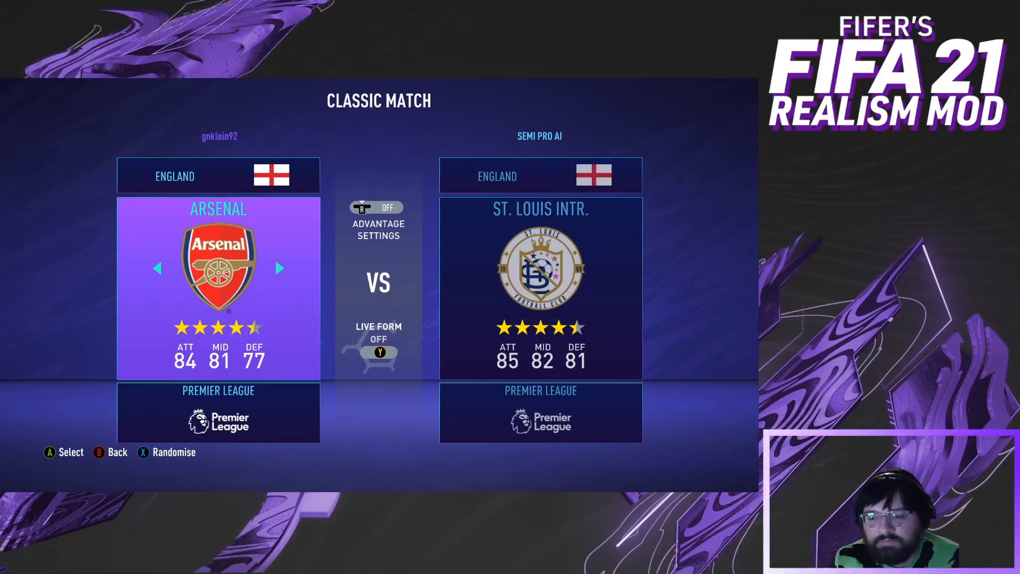
In FIFA 21, set up a classic match of Arsenal against St. Louis Intr. and confirm Arsenal's home kit
{"action": "key", "text": "Return"}
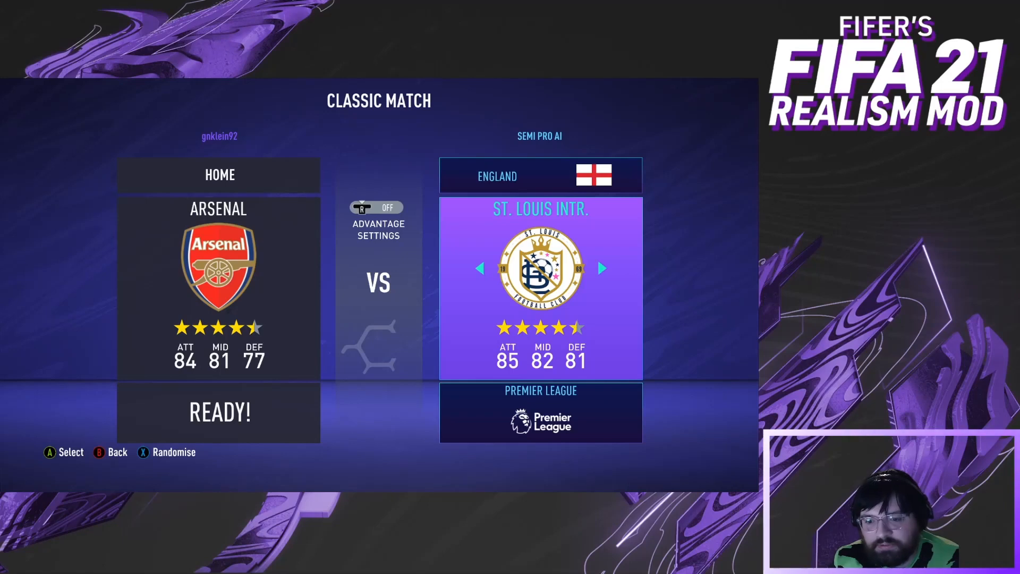
{"action": "key", "text": "Return"}
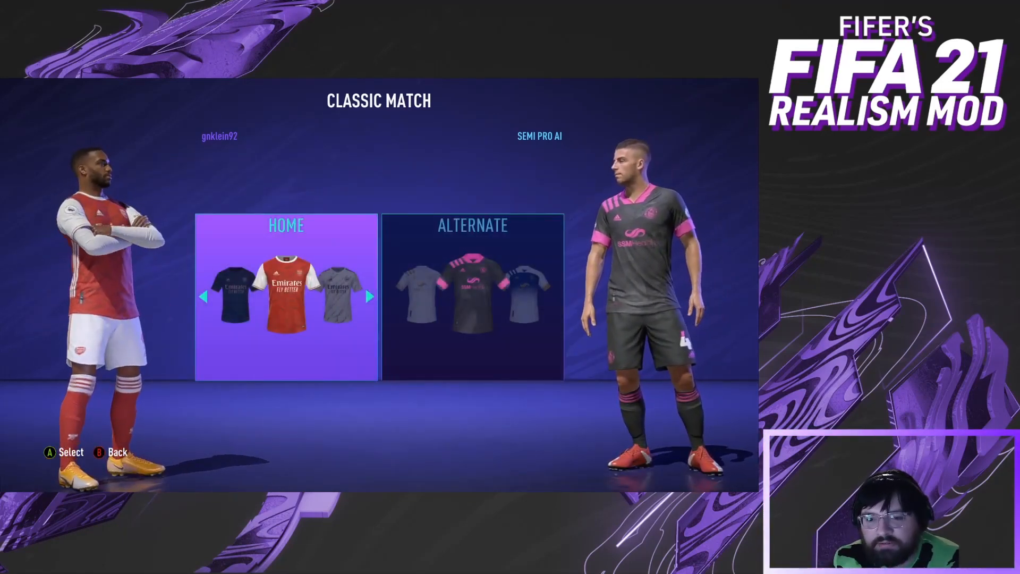
{"action": "key", "text": "Return"}
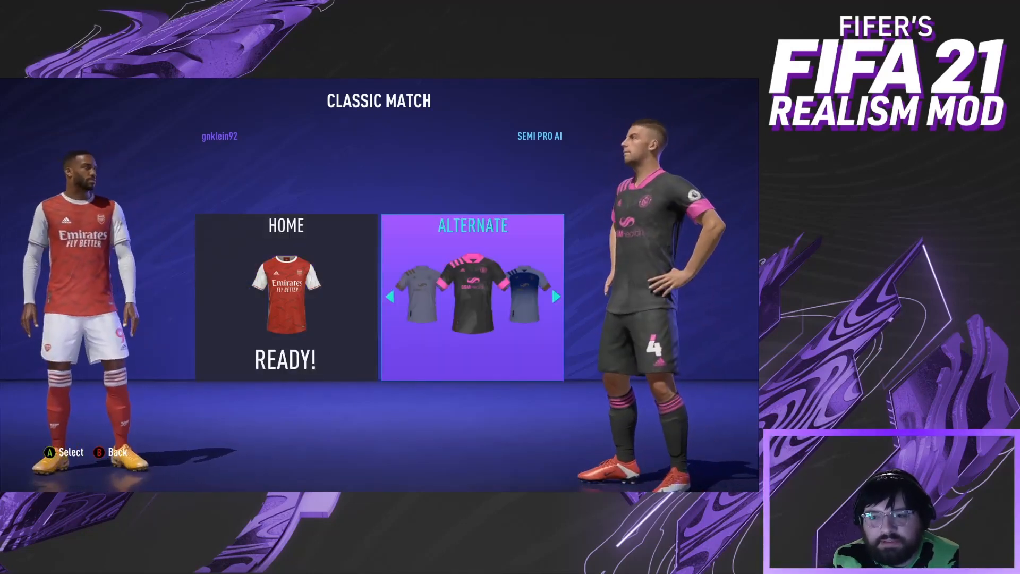
Cycle through St. Louis Intr.'s home, away and alternate kits to compare their in-game designs and shorts numbers
{"action": "key", "text": "Right"}
{"action": "key", "text": "Right"}
{"action": "key", "text": "Right"}
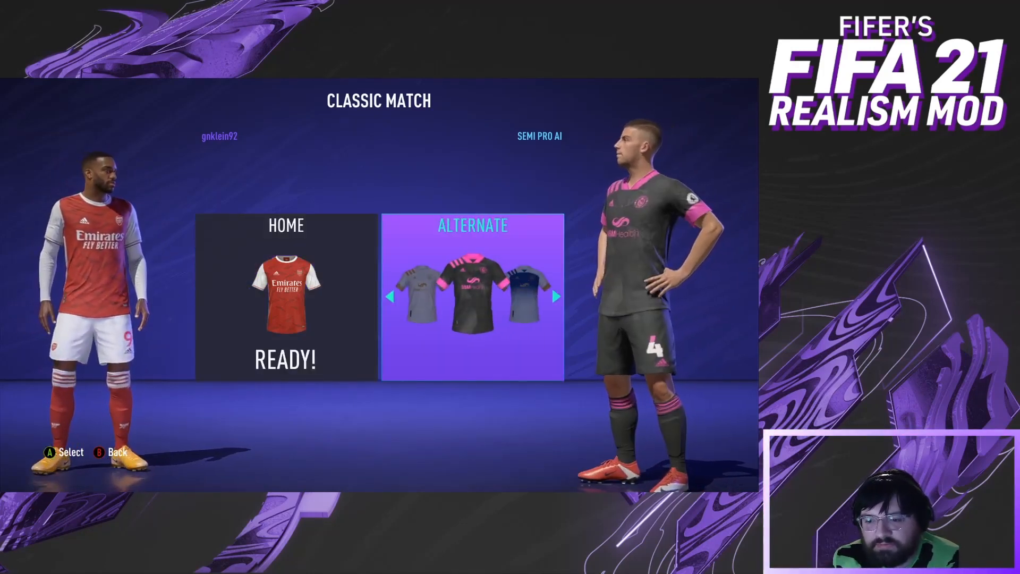
{"action": "key", "text": "Right"}
{"action": "key", "text": "Left"}
{"action": "key", "text": "Left"}
{"action": "key", "text": "Left"}
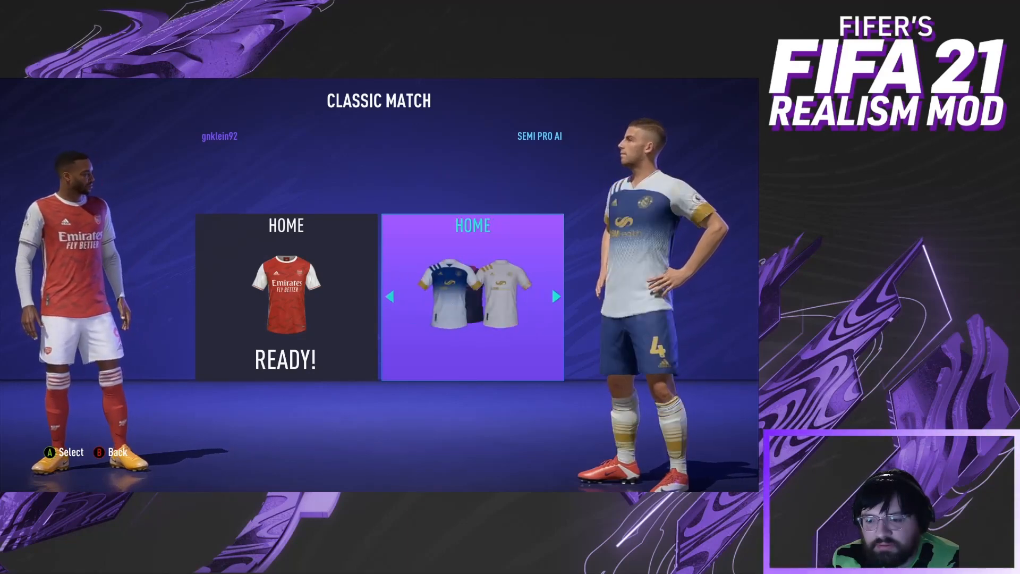
{"action": "key", "text": "Right"}
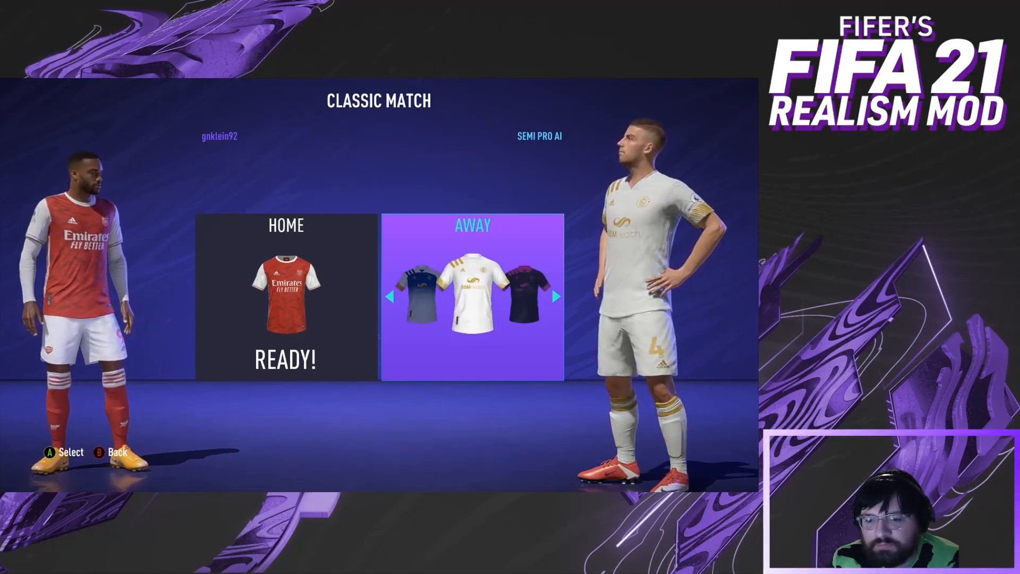
{"action": "key", "text": "Right"}
{"action": "key", "text": "Left"}
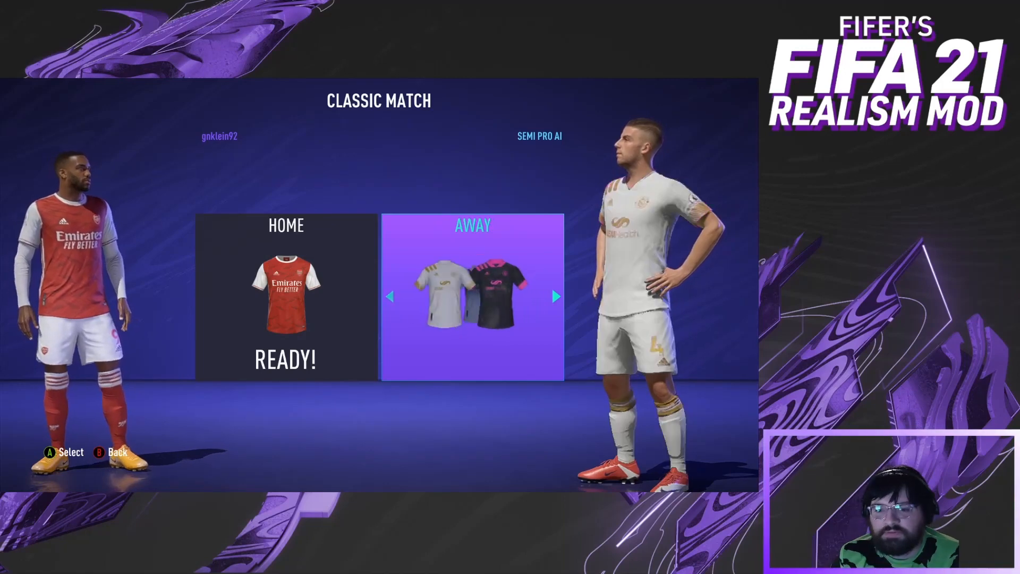
{"action": "key", "text": "Left"}
{"action": "key", "text": "Left"}
{"action": "key", "text": "Left"}
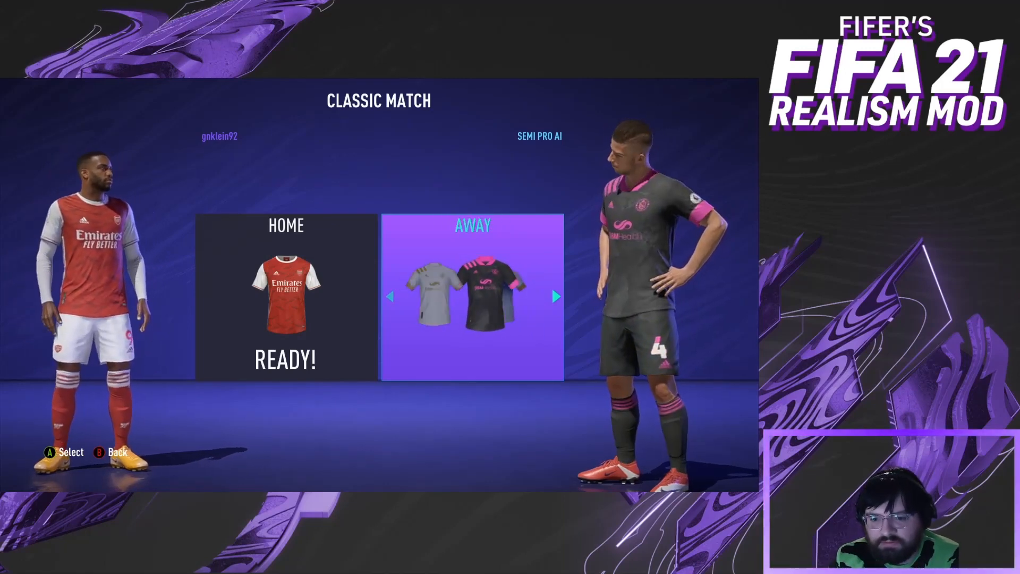
{"action": "key", "text": "Left"}
{"action": "key", "text": "Left"}
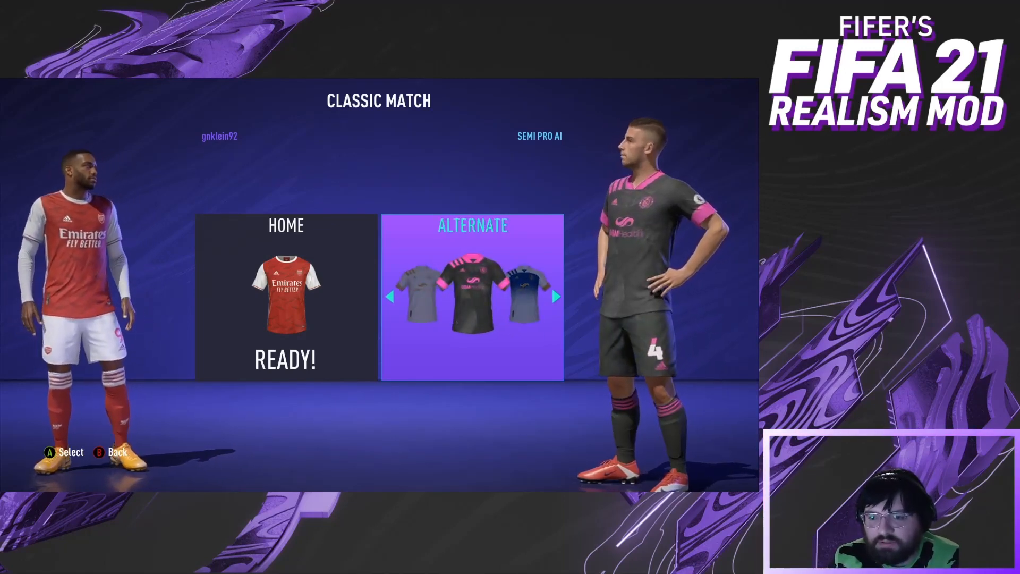
{"action": "key", "text": "Left"}
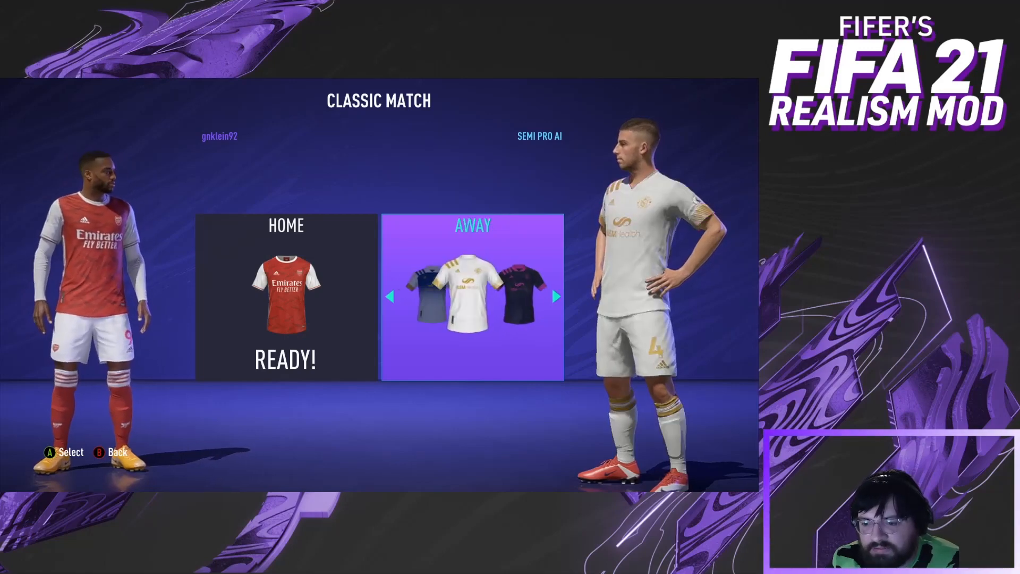
{"action": "key", "text": "Left"}
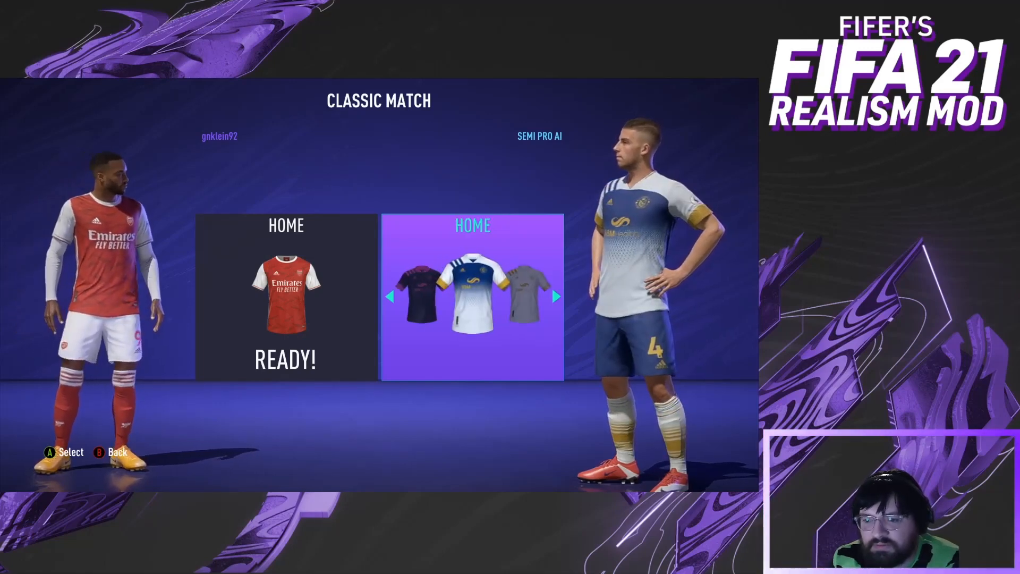
{"action": "key", "text": "Right"}
{"action": "key", "text": "Right"}
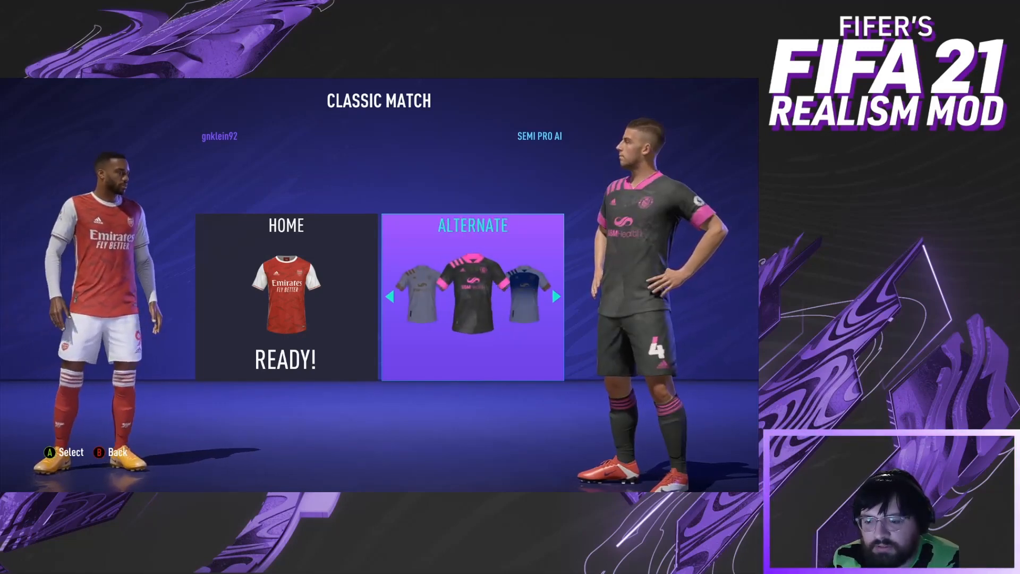
{"action": "key", "text": "Left"}
{"action": "key", "text": "Left"}
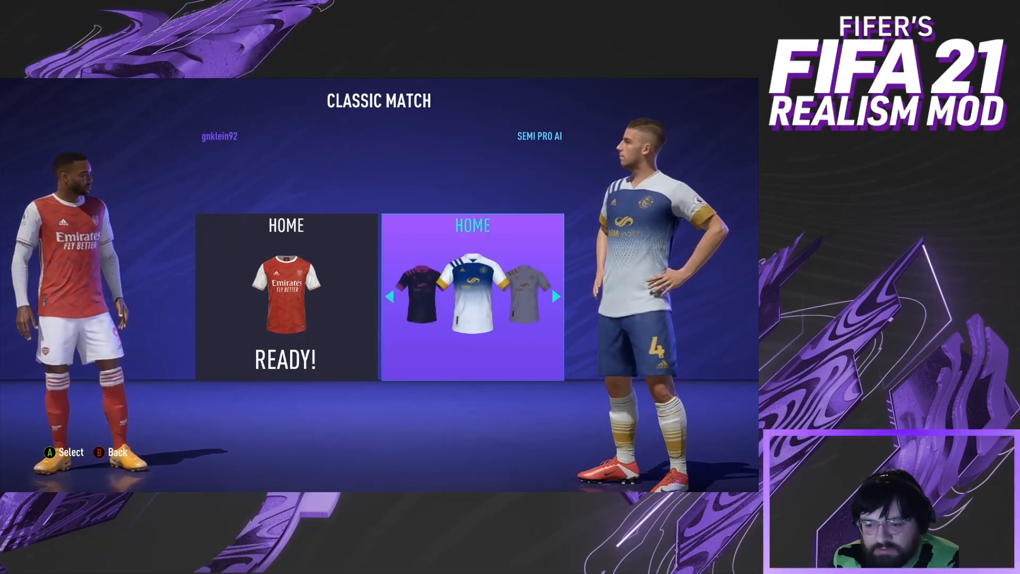
Leave the kit selection and back out of the match setup to the main menu
{"action": "key", "text": "Return"}
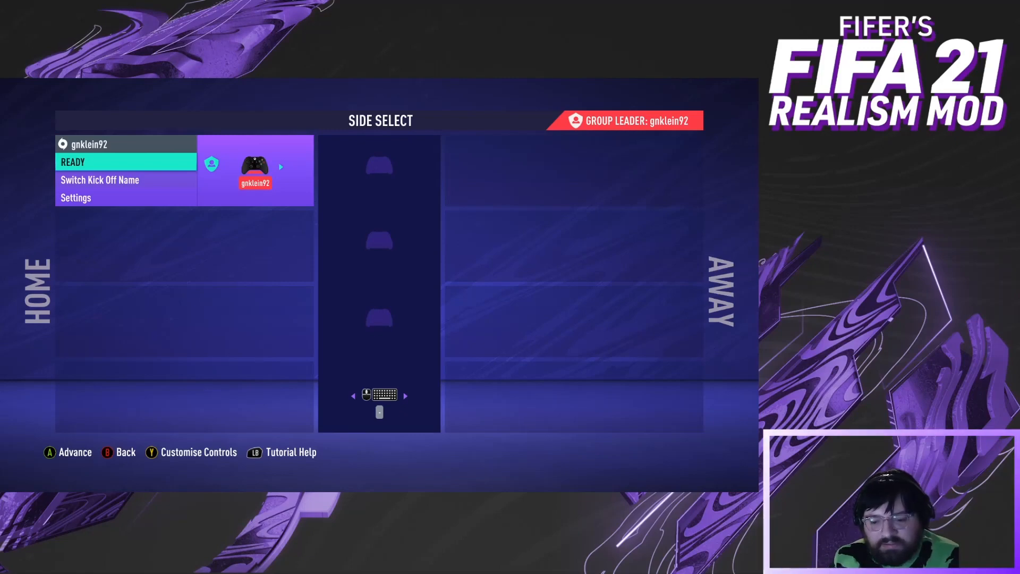
{"action": "key", "text": "Right"}
{"action": "key", "text": "Escape"}
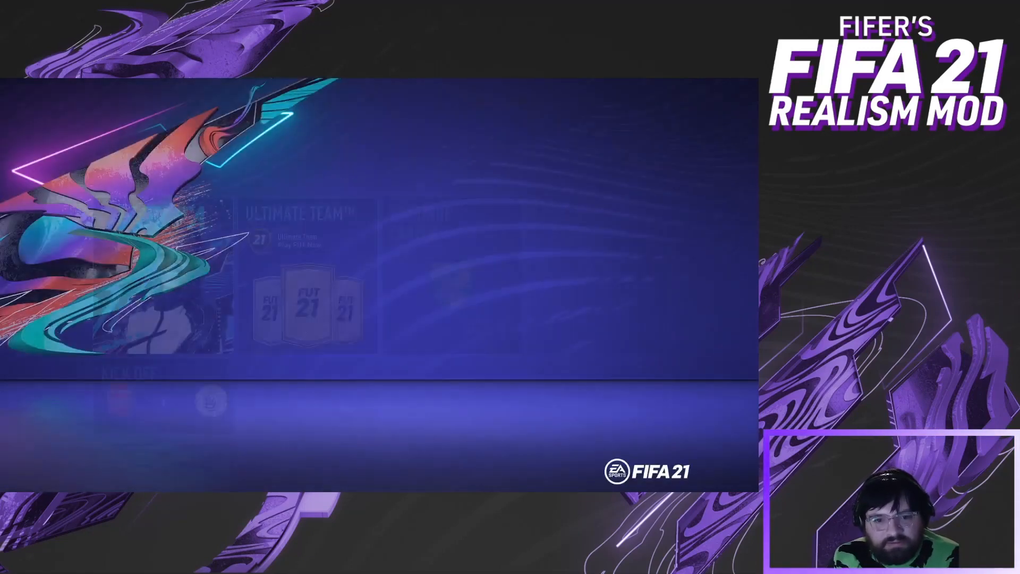